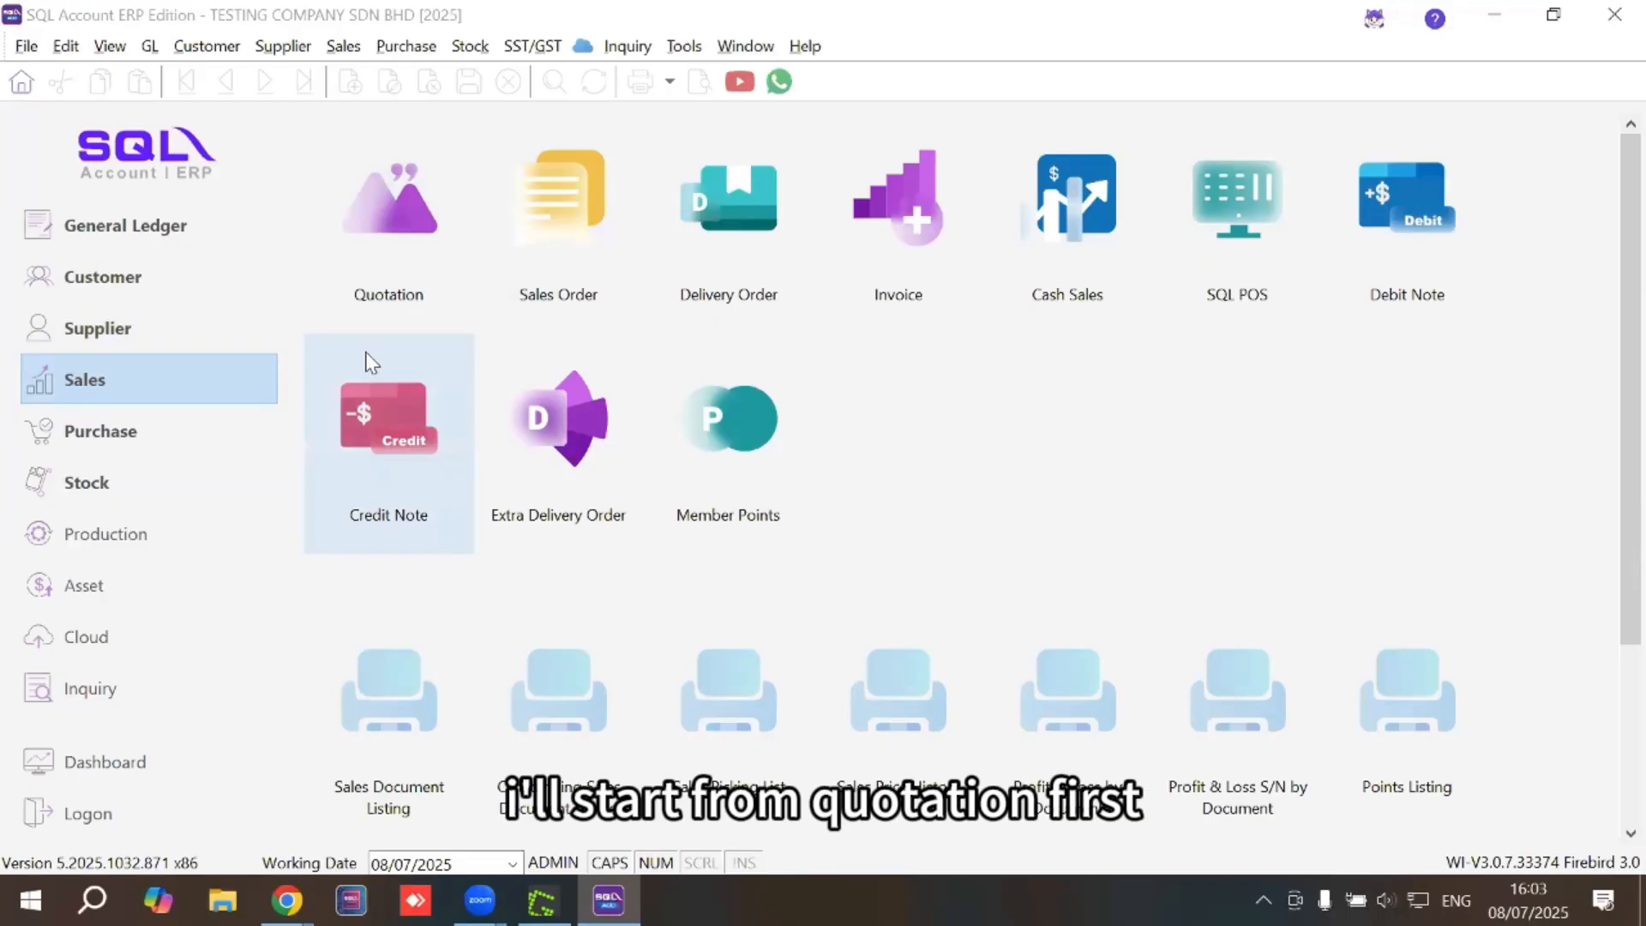
{"action": "left_click", "coordinate": [390, 257]}
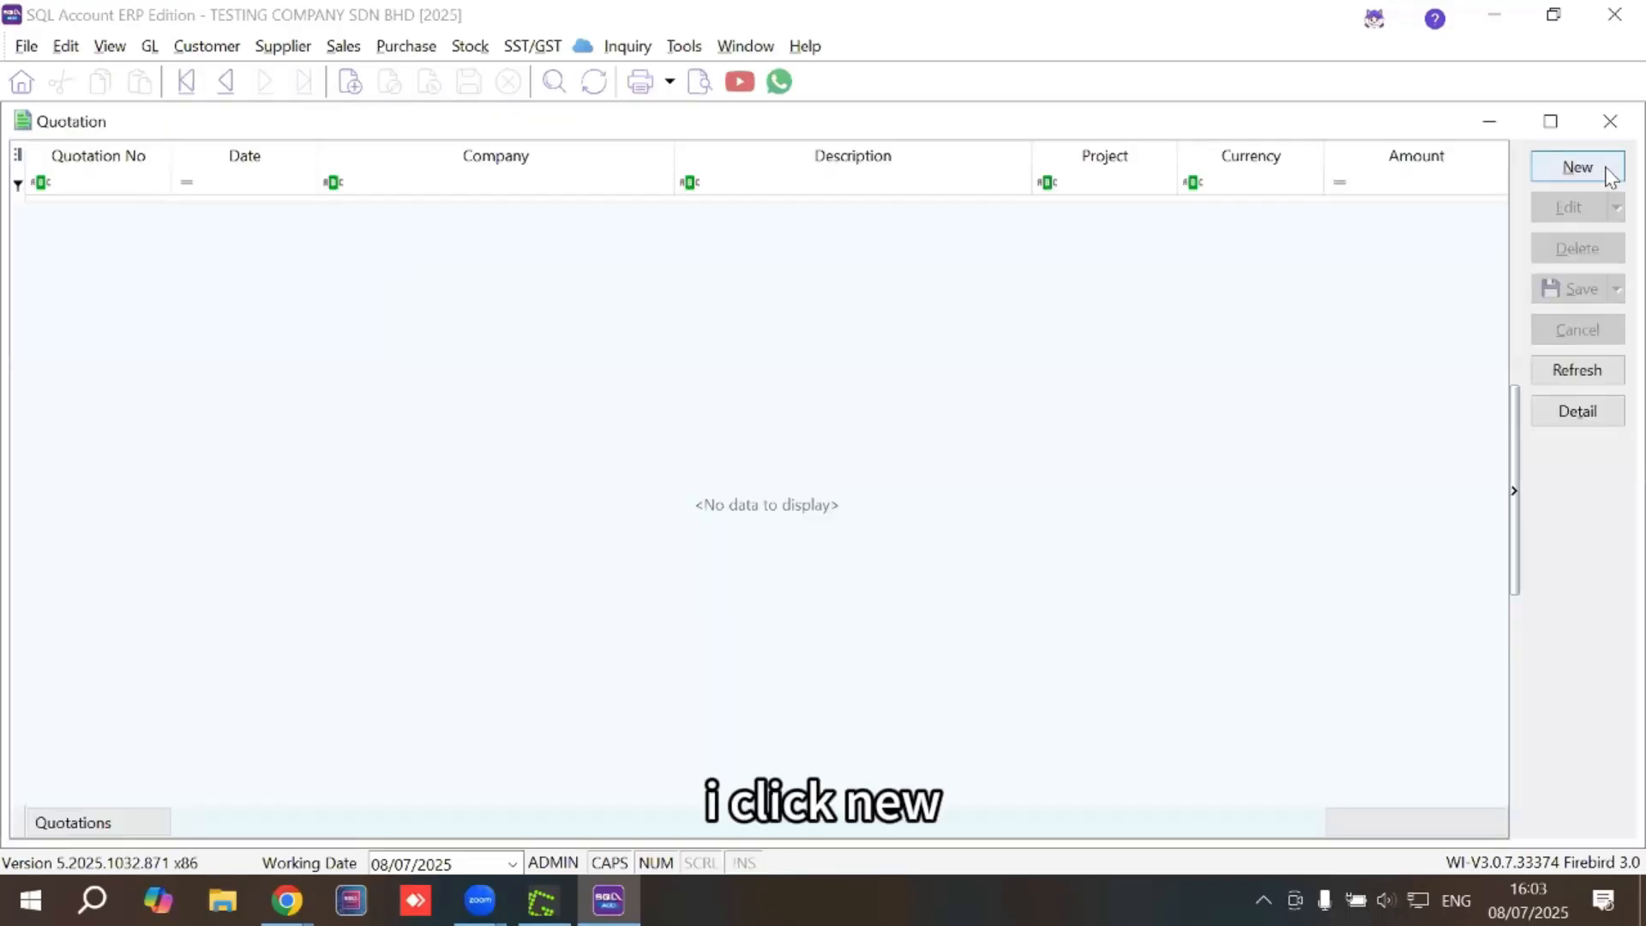
{"action": "left_click", "coordinate": [1577, 167]}
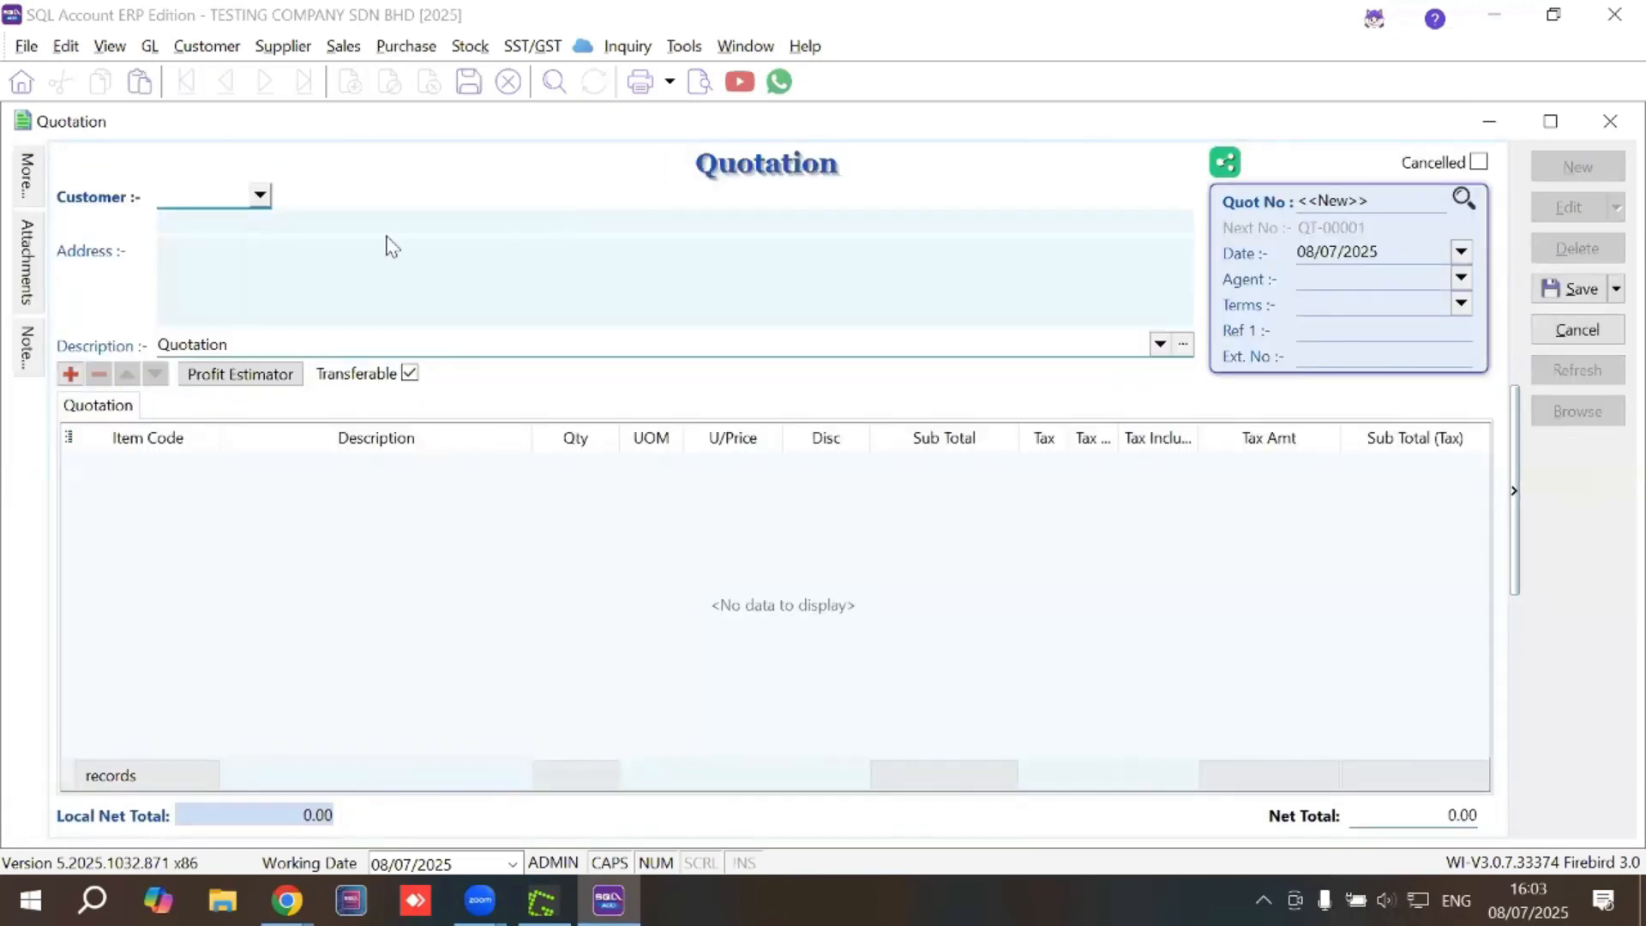
{"action": "left_click", "coordinate": [259, 194]}
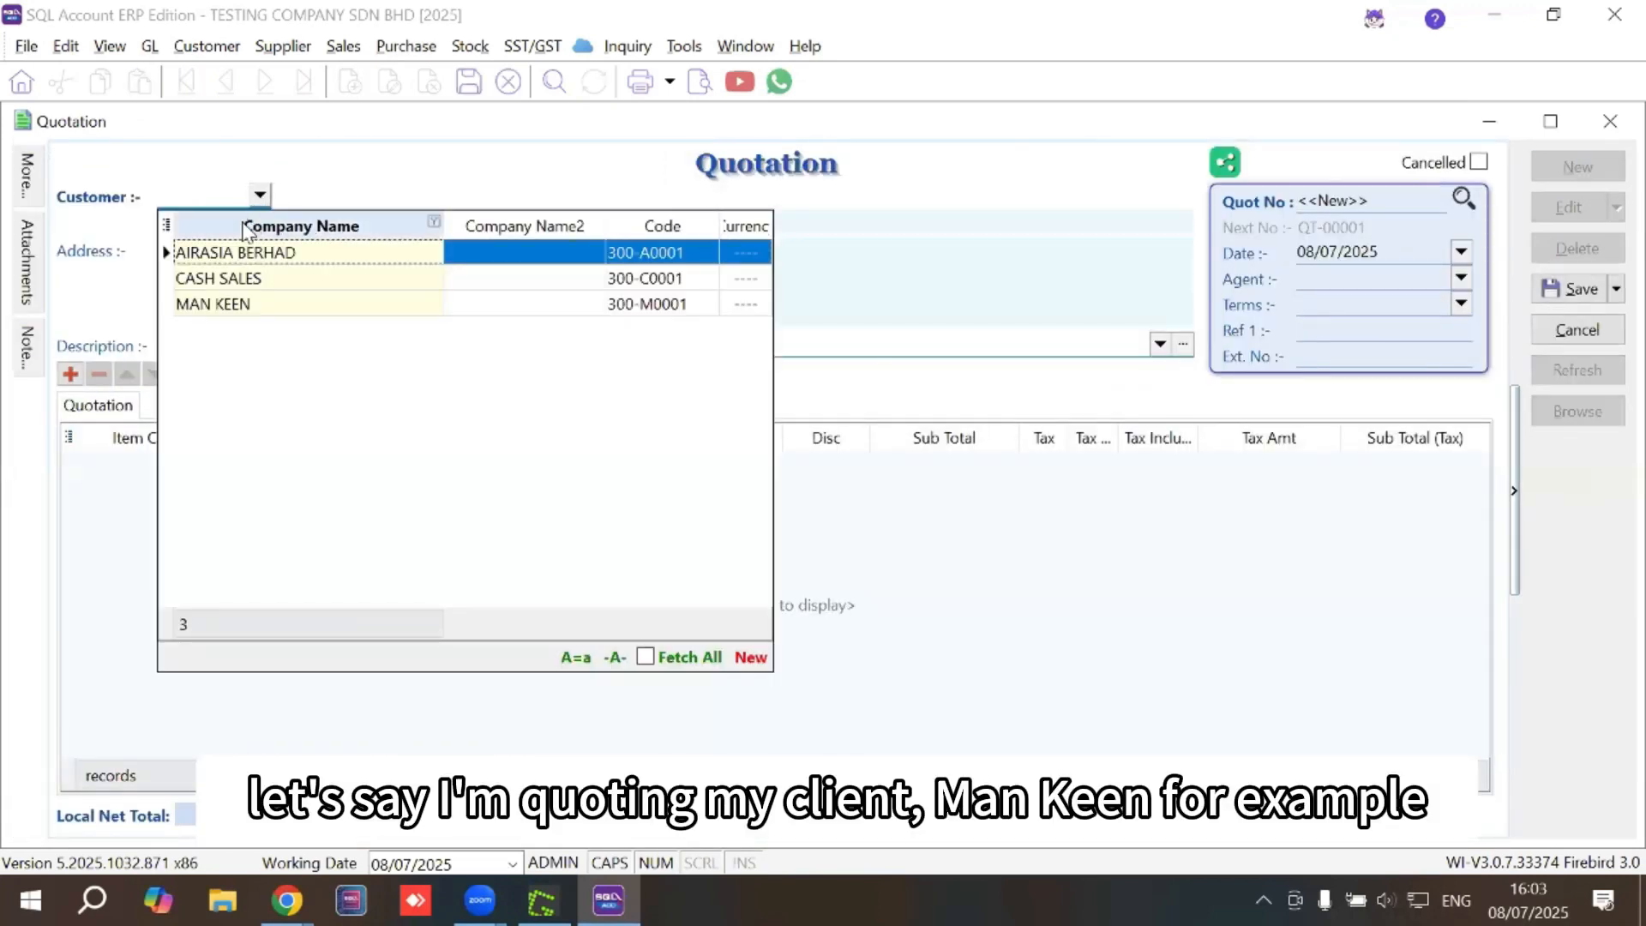
{"action": "left_click", "coordinate": [231, 305]}
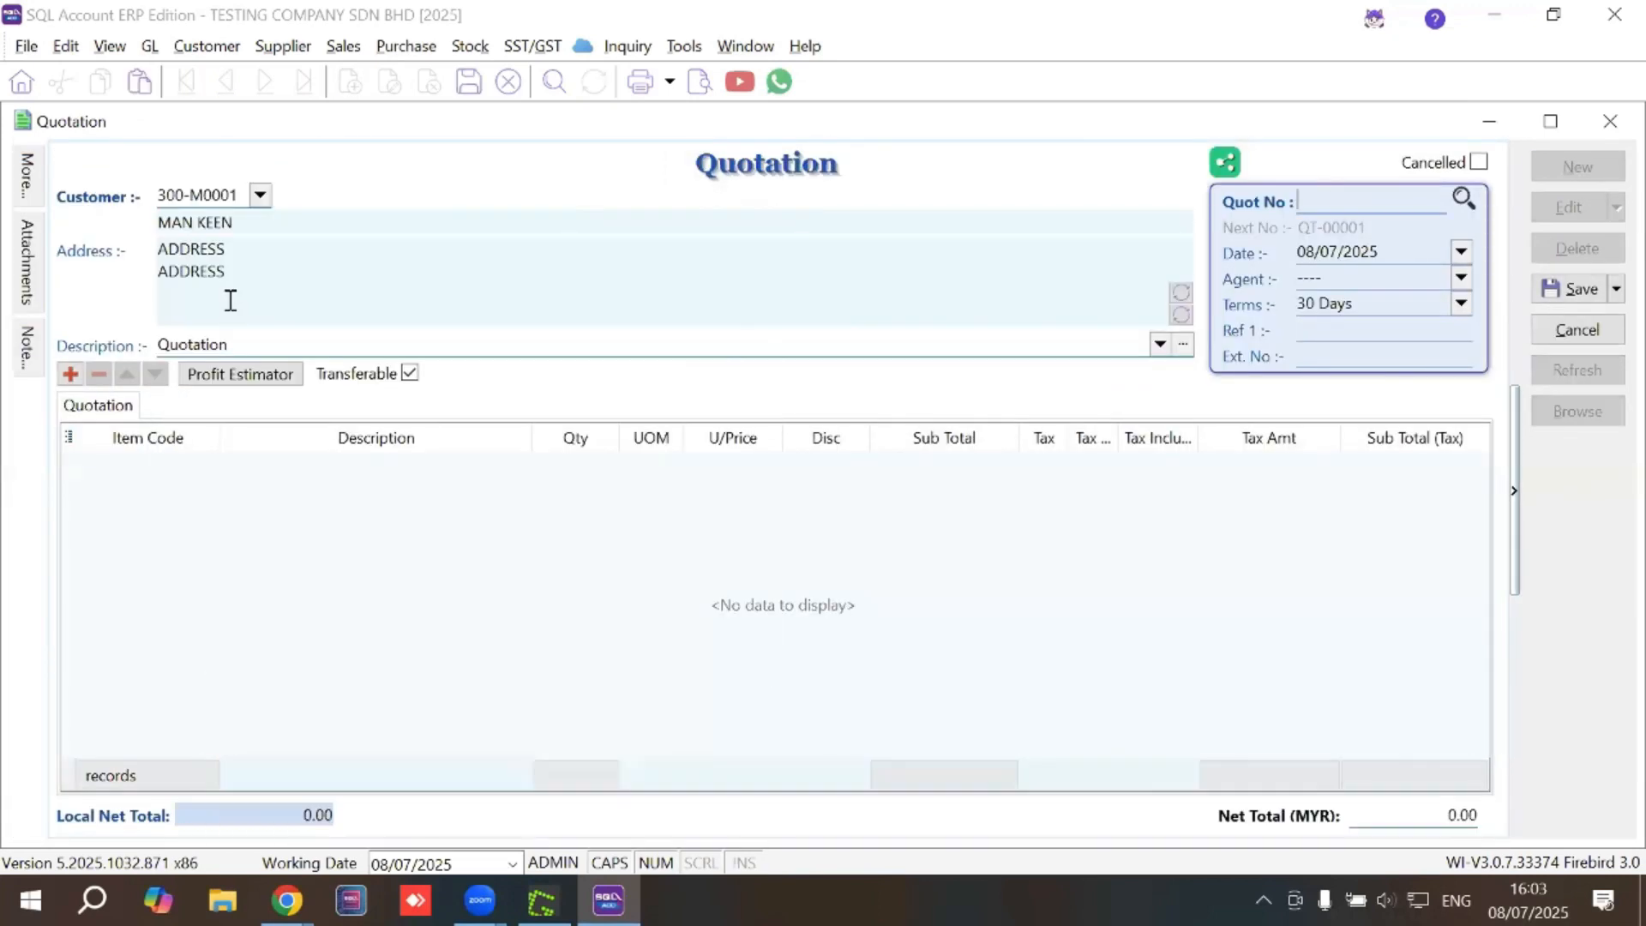
{"action": "left_click", "coordinate": [184, 464]}
{"action": "left_click", "coordinate": [255, 347]}
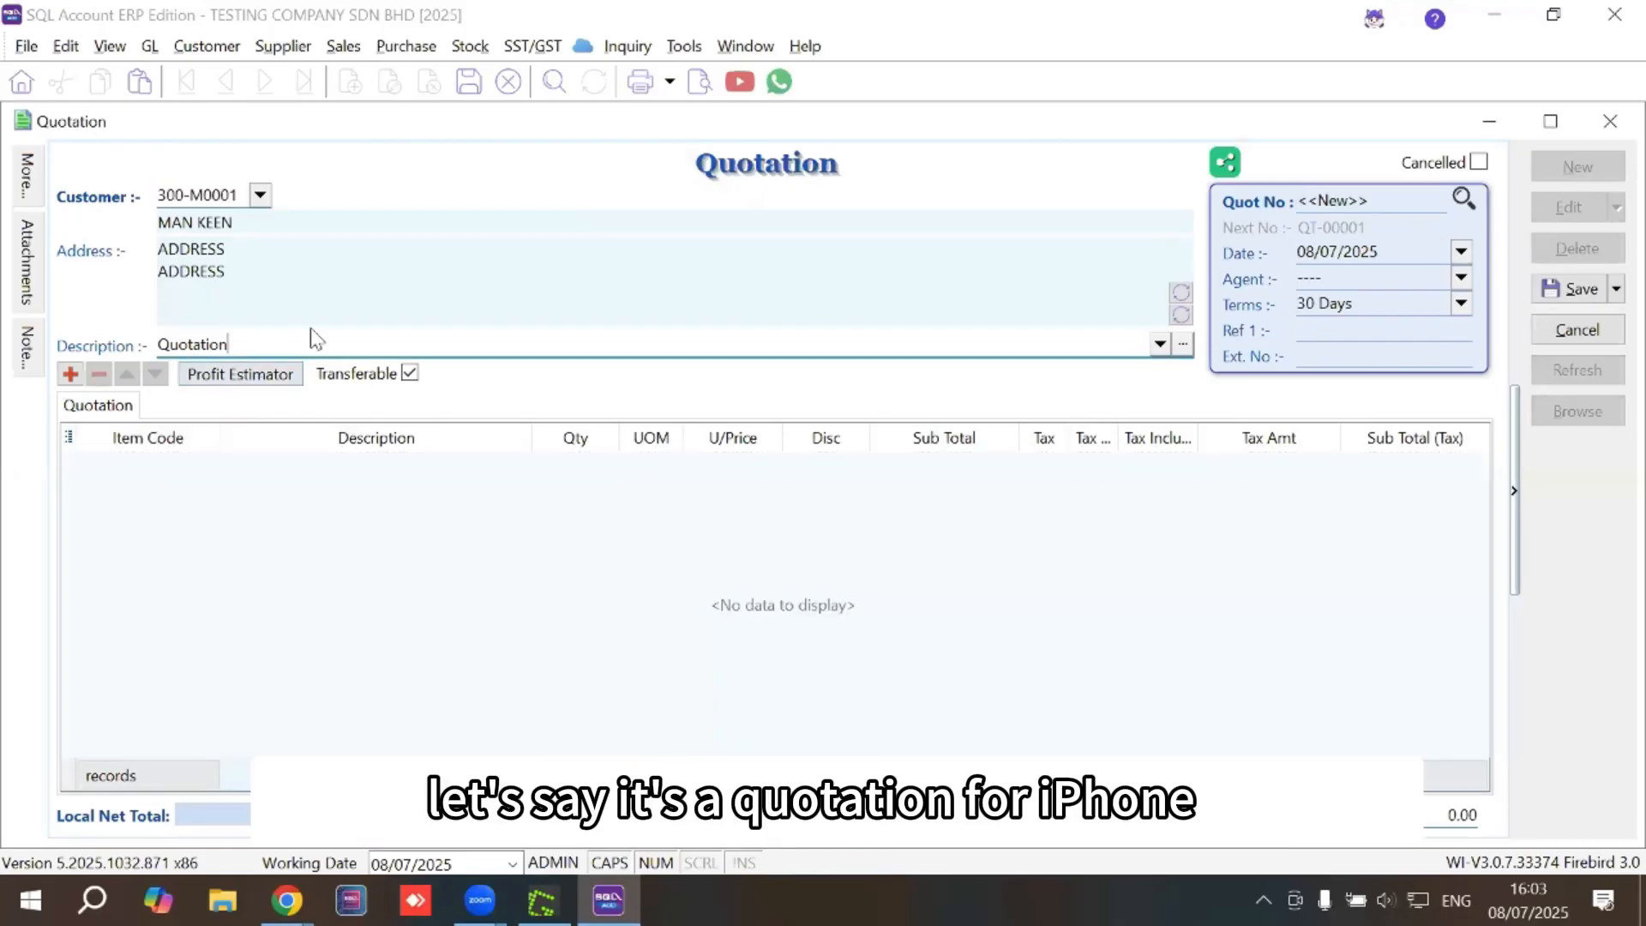
{"action": "type", "text": "- I"}
{"action": "key", "text": "Caps_Lock"}
{"action": "type", "text": "phone"}
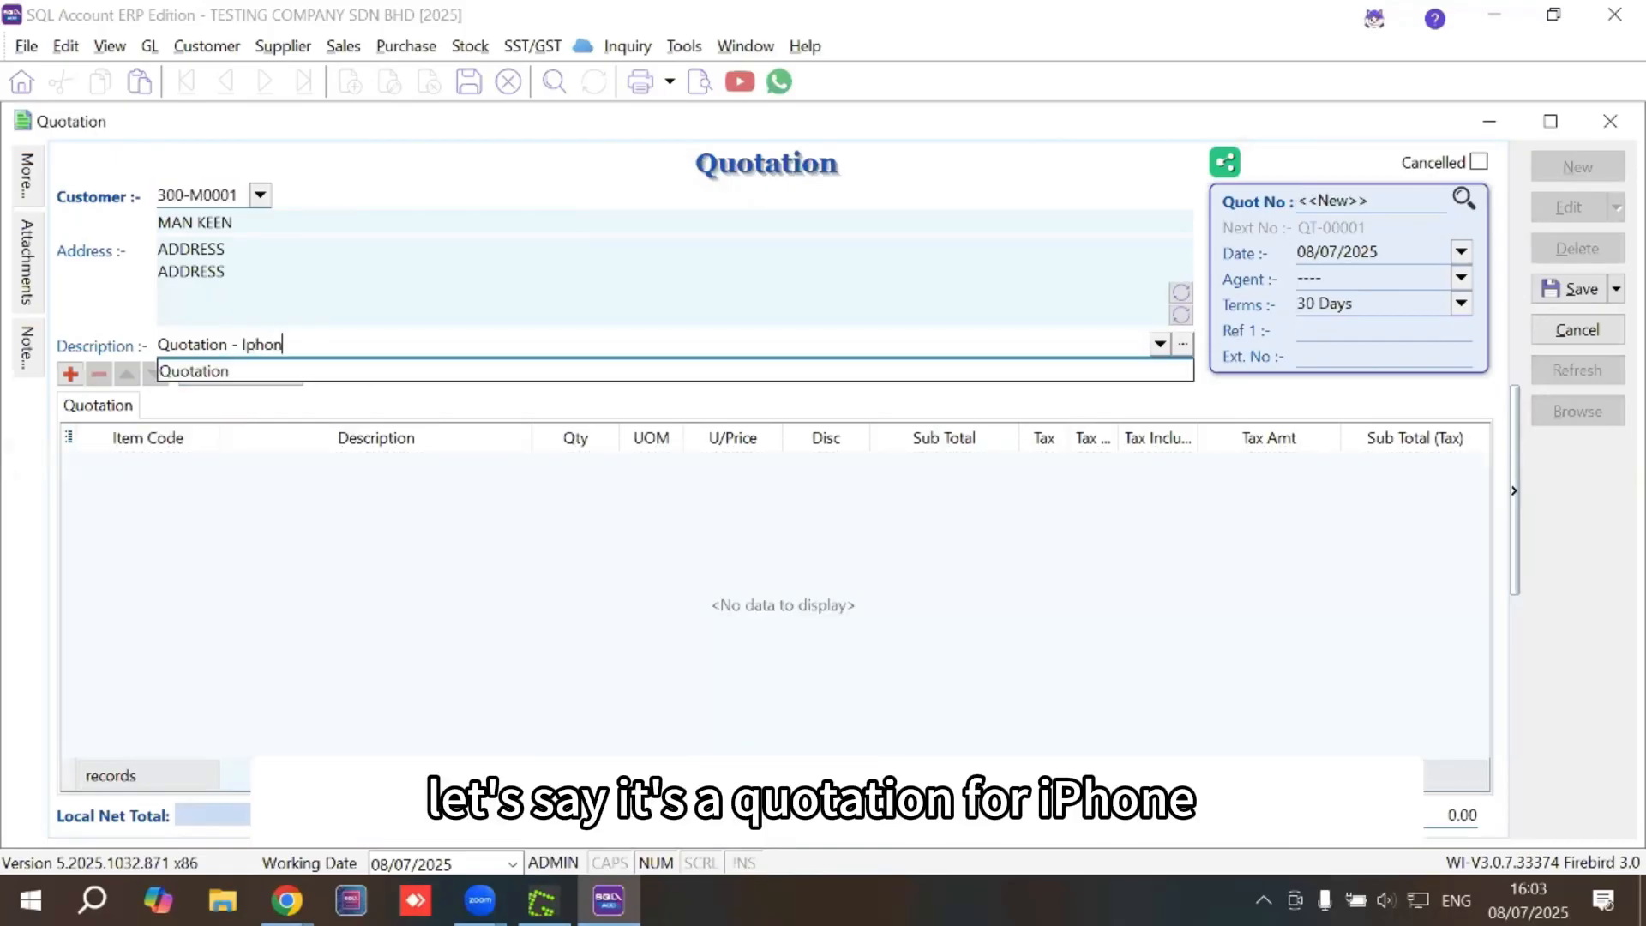
{"action": "left_click", "coordinate": [219, 477]}
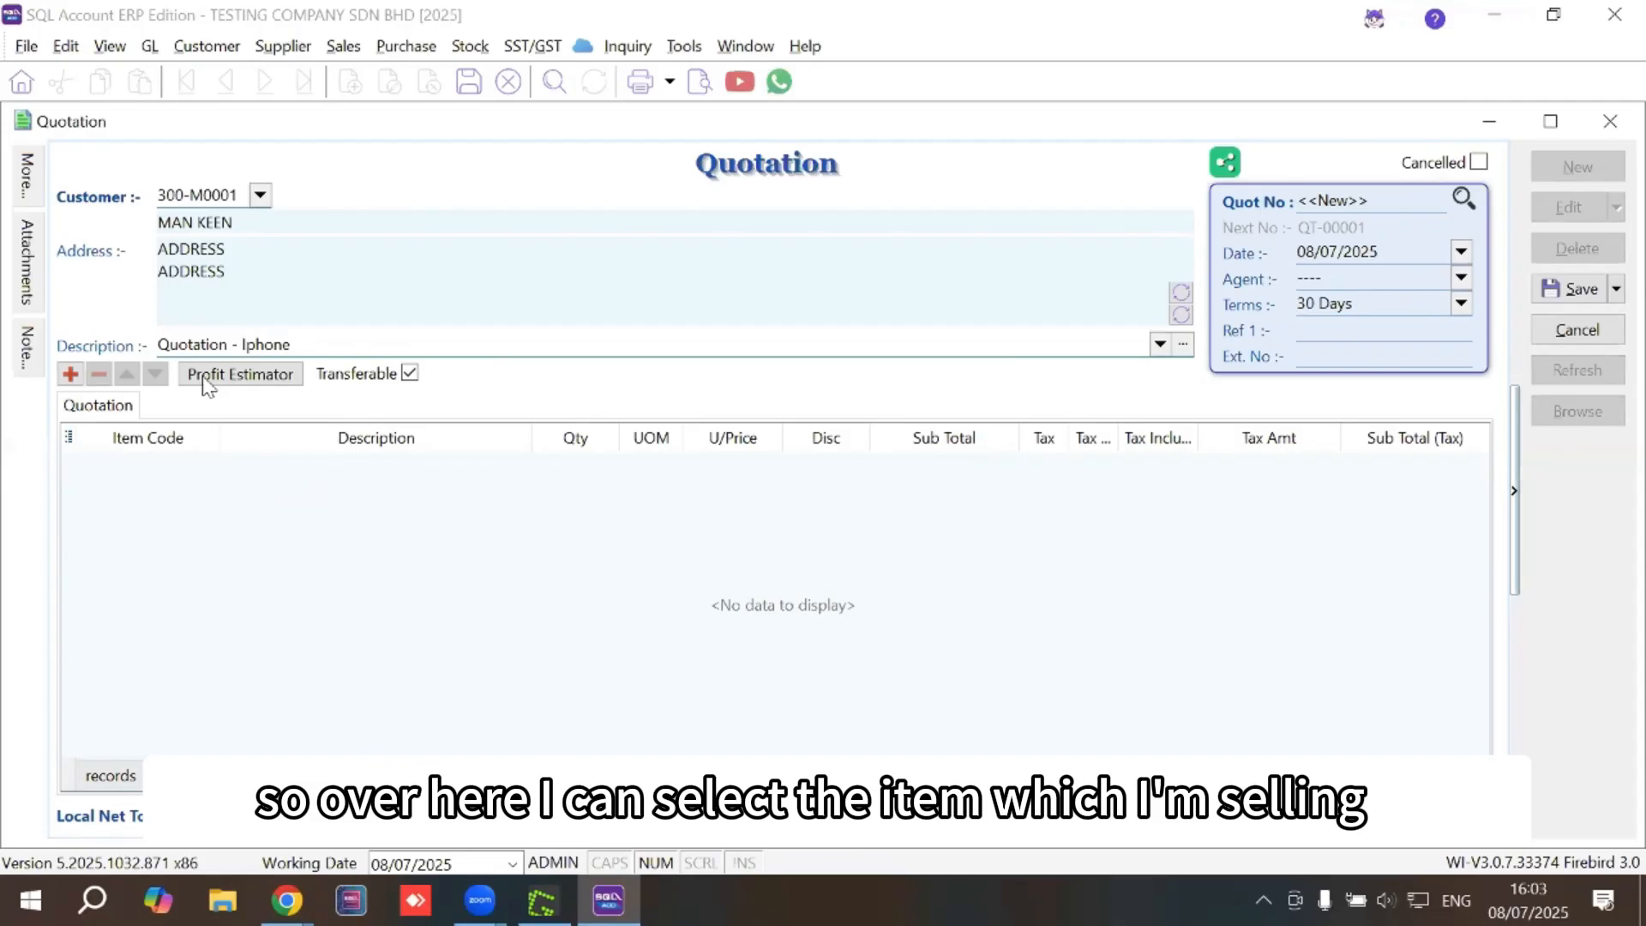
Add an IP16 PRO MAX item line with quantity 2
{"action": "left_click", "coordinate": [72, 374]}
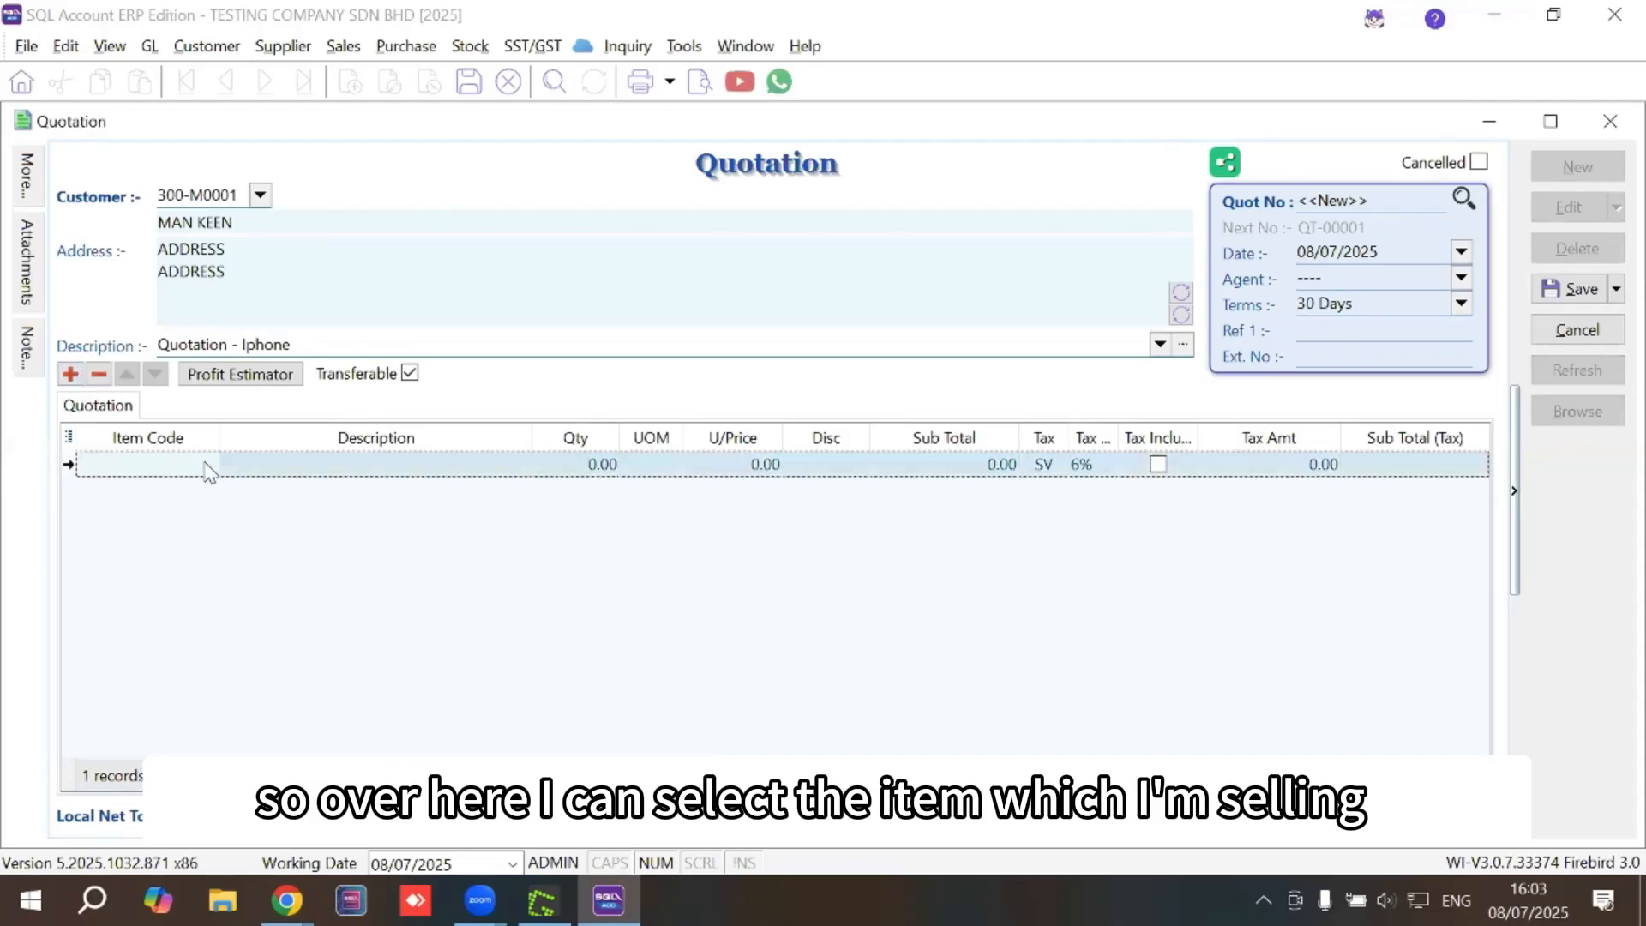
{"action": "left_click", "coordinate": [206, 464]}
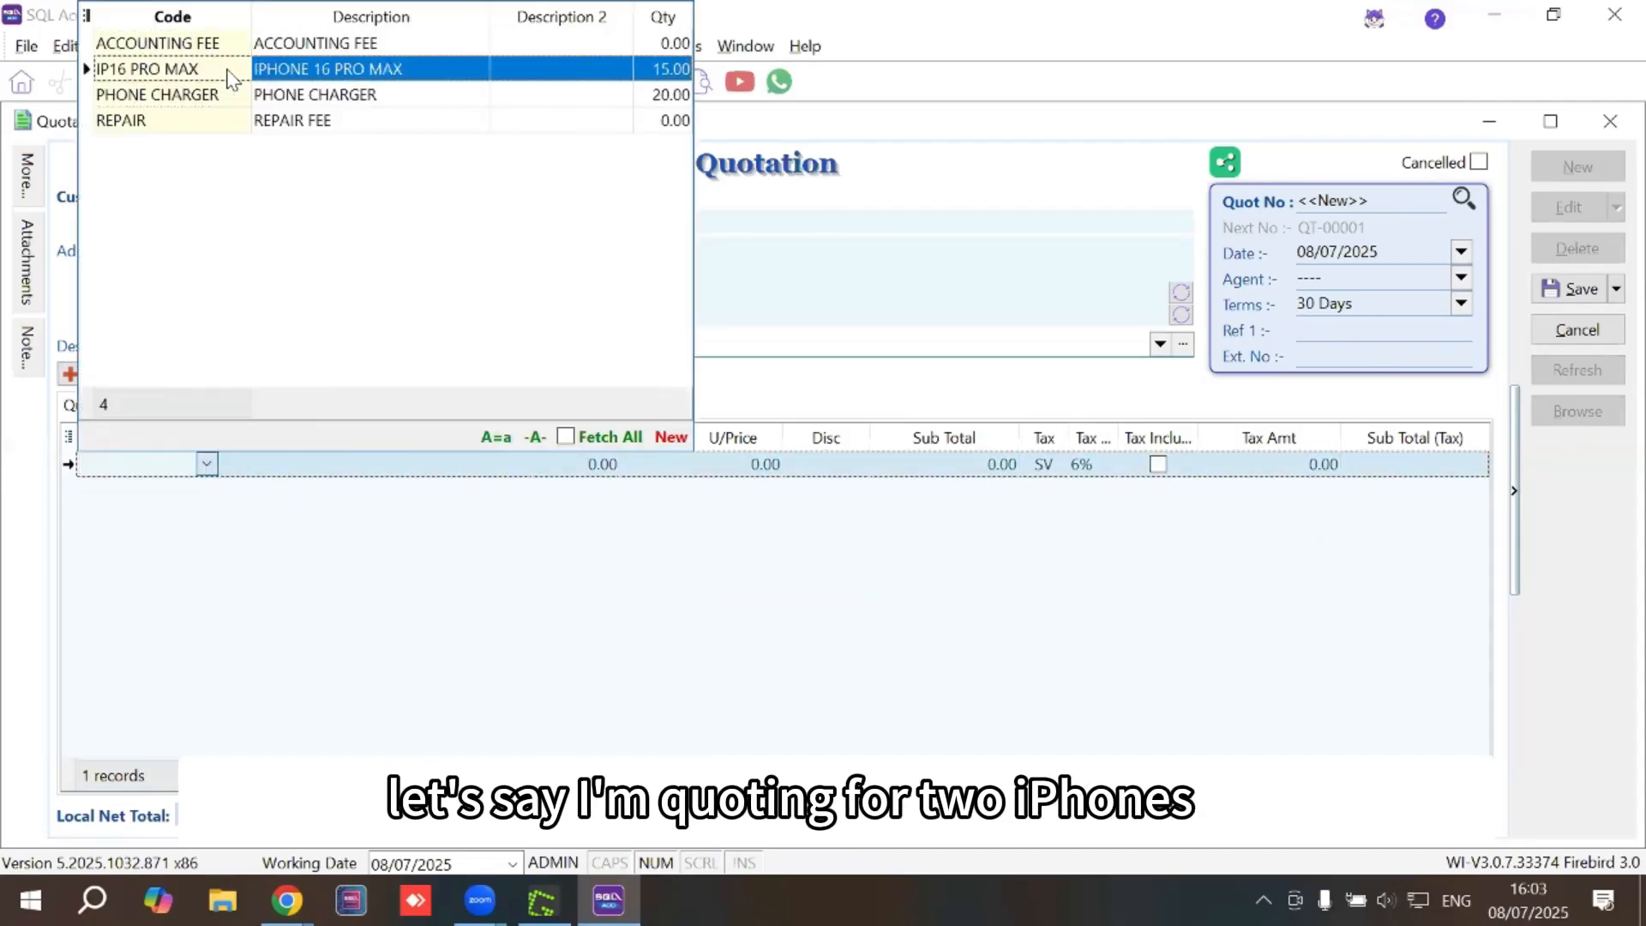
{"action": "left_click", "coordinate": [228, 70]}
{"action": "left_click", "coordinate": [586, 464]}
{"action": "type", "text": "2"}
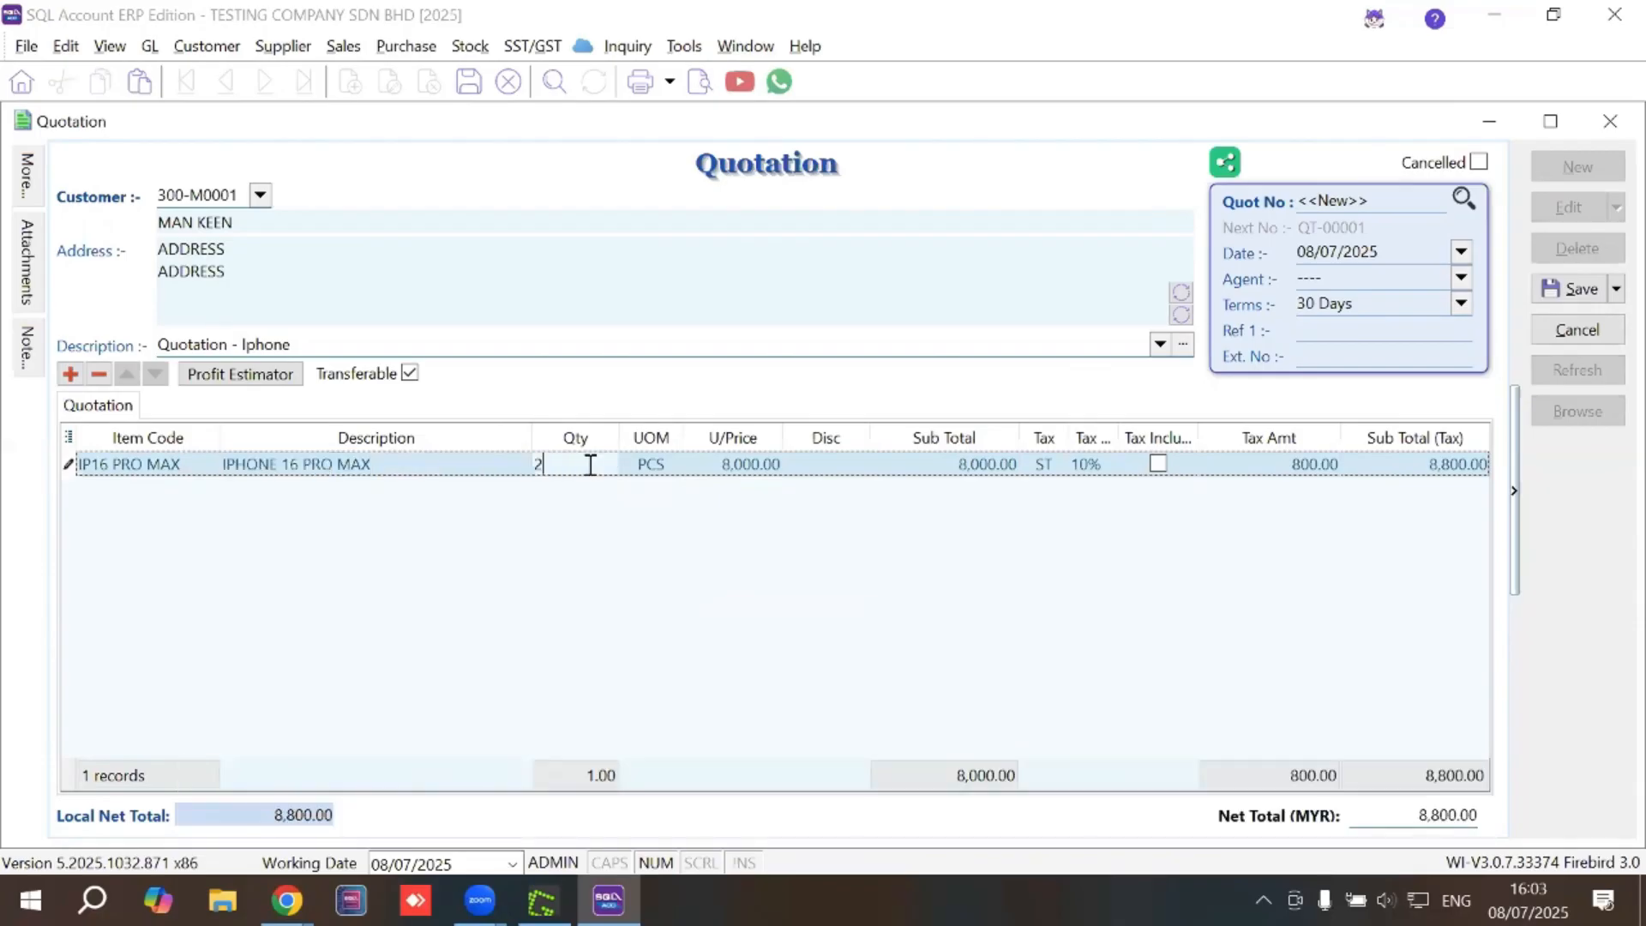
{"action": "key", "text": "Tab"}
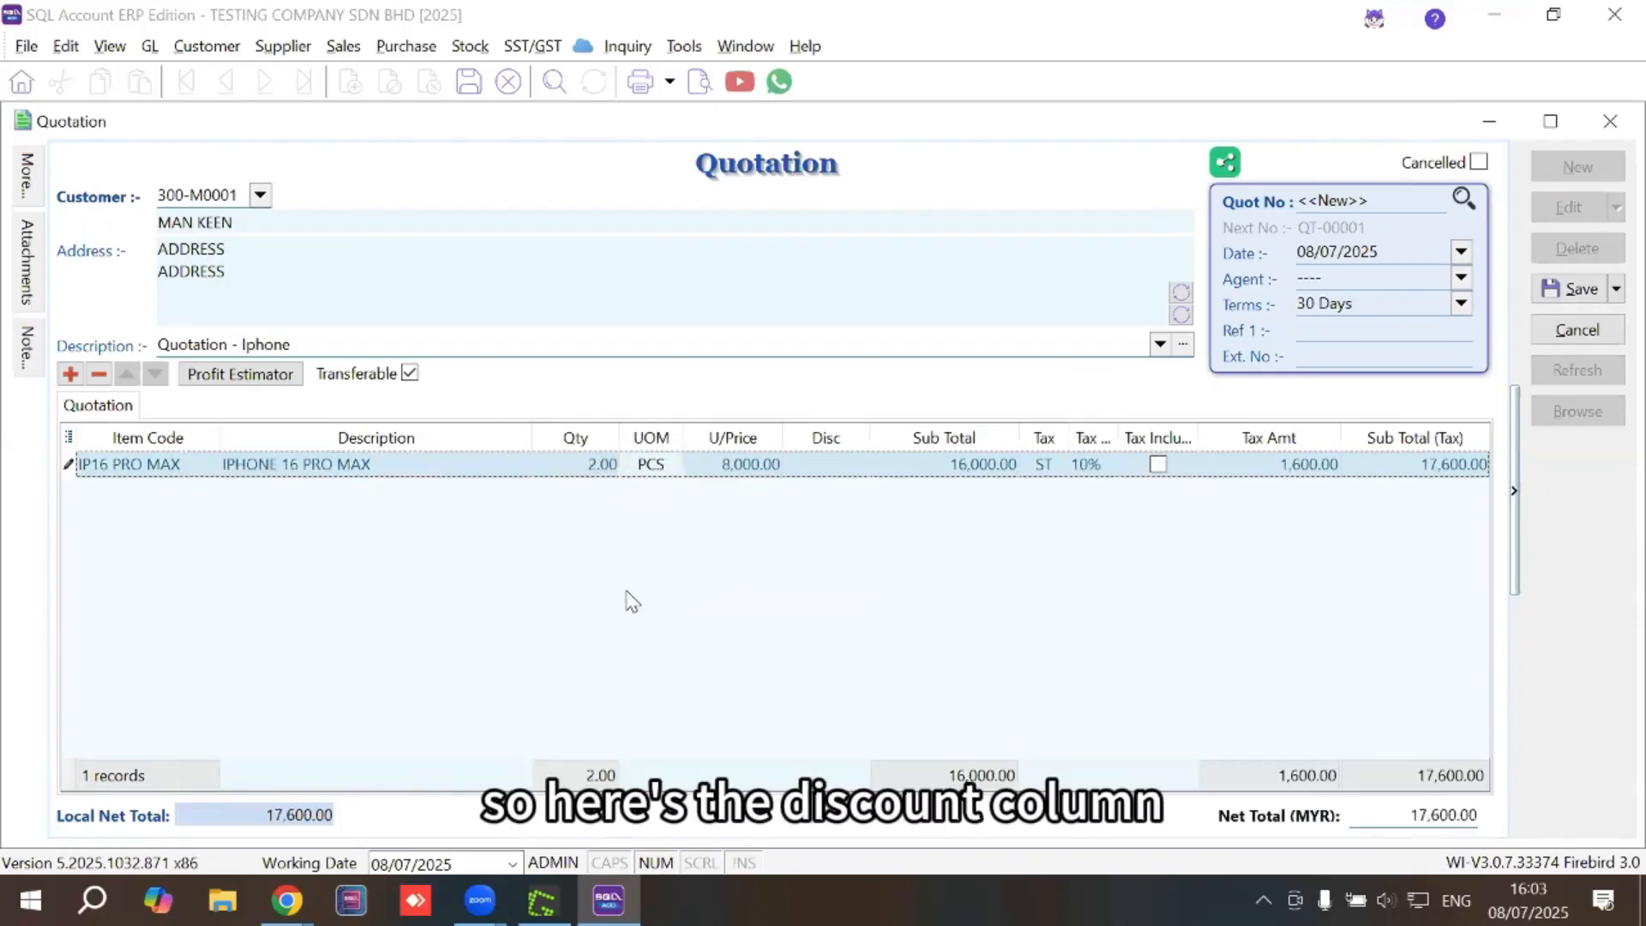
Enter a trial discount of 100 on the iPhone line, then replace it with 5%
{"action": "left_click", "coordinate": [865, 459]}
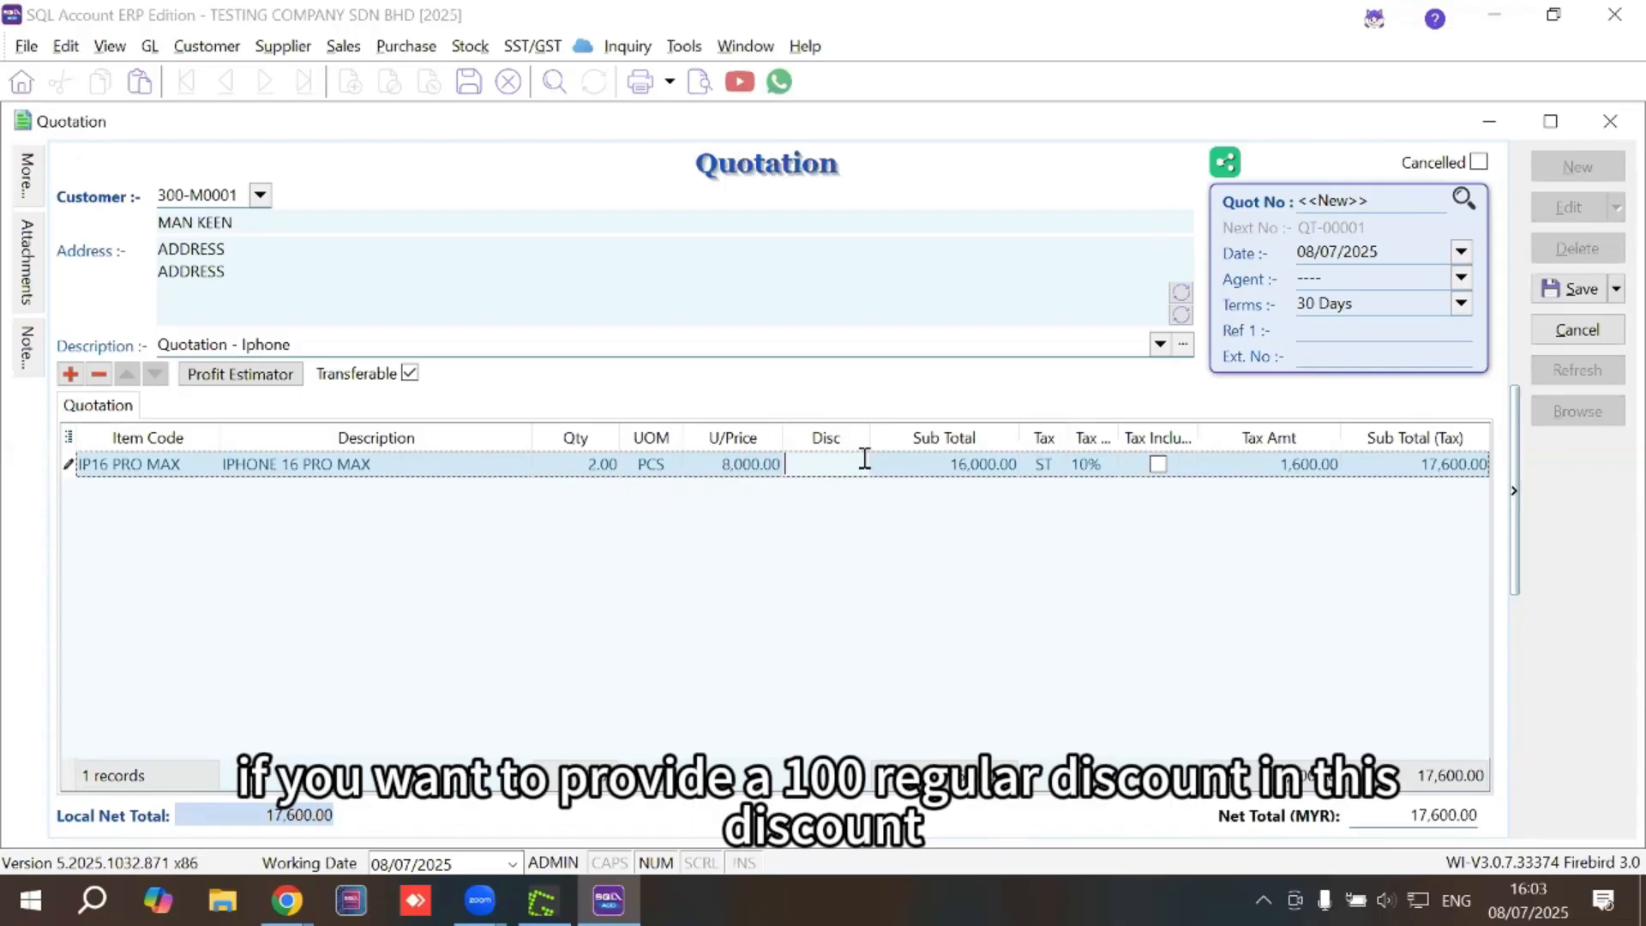
{"action": "type", "text": "100"}
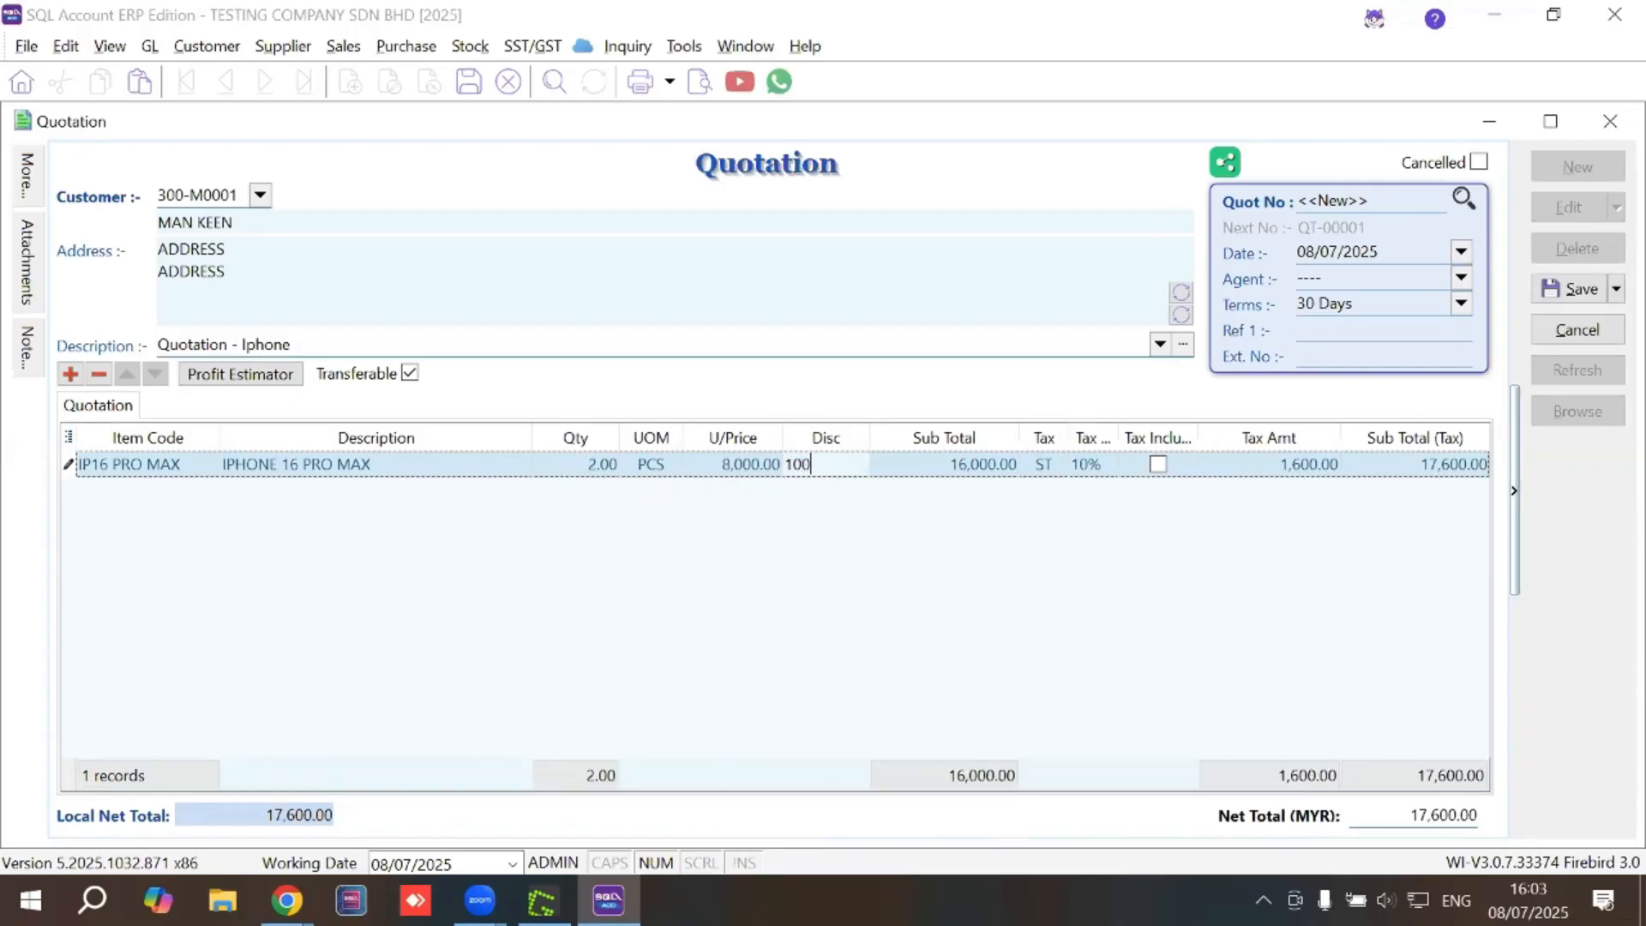
{"action": "key", "text": "Tab"}
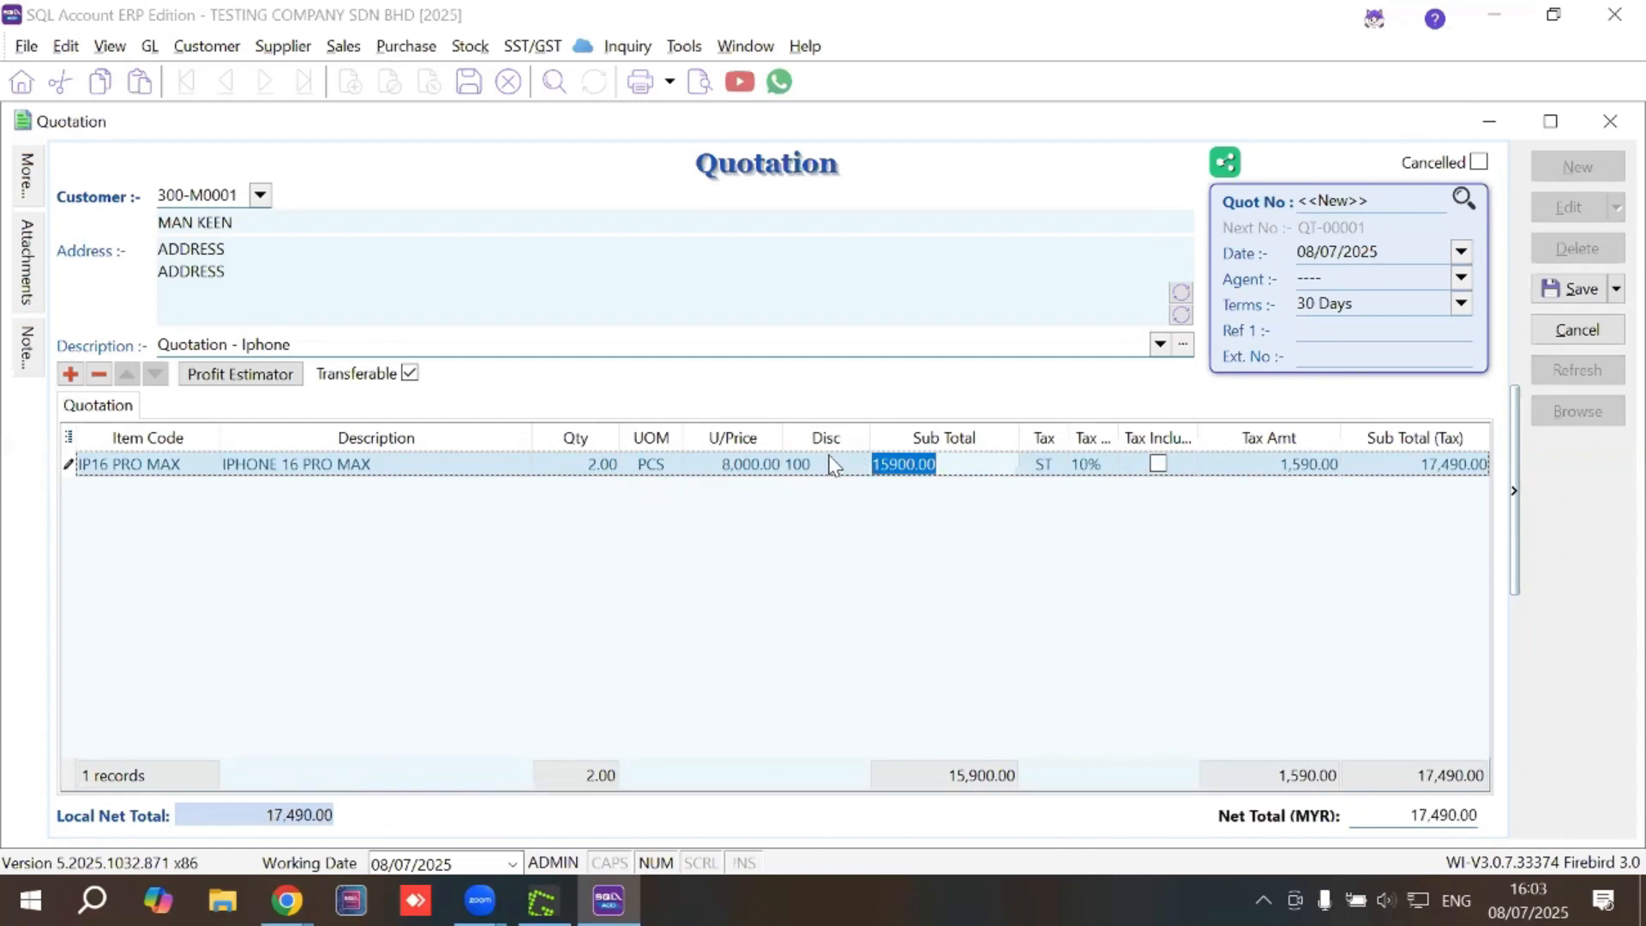
{"action": "left_click", "coordinate": [823, 462]}
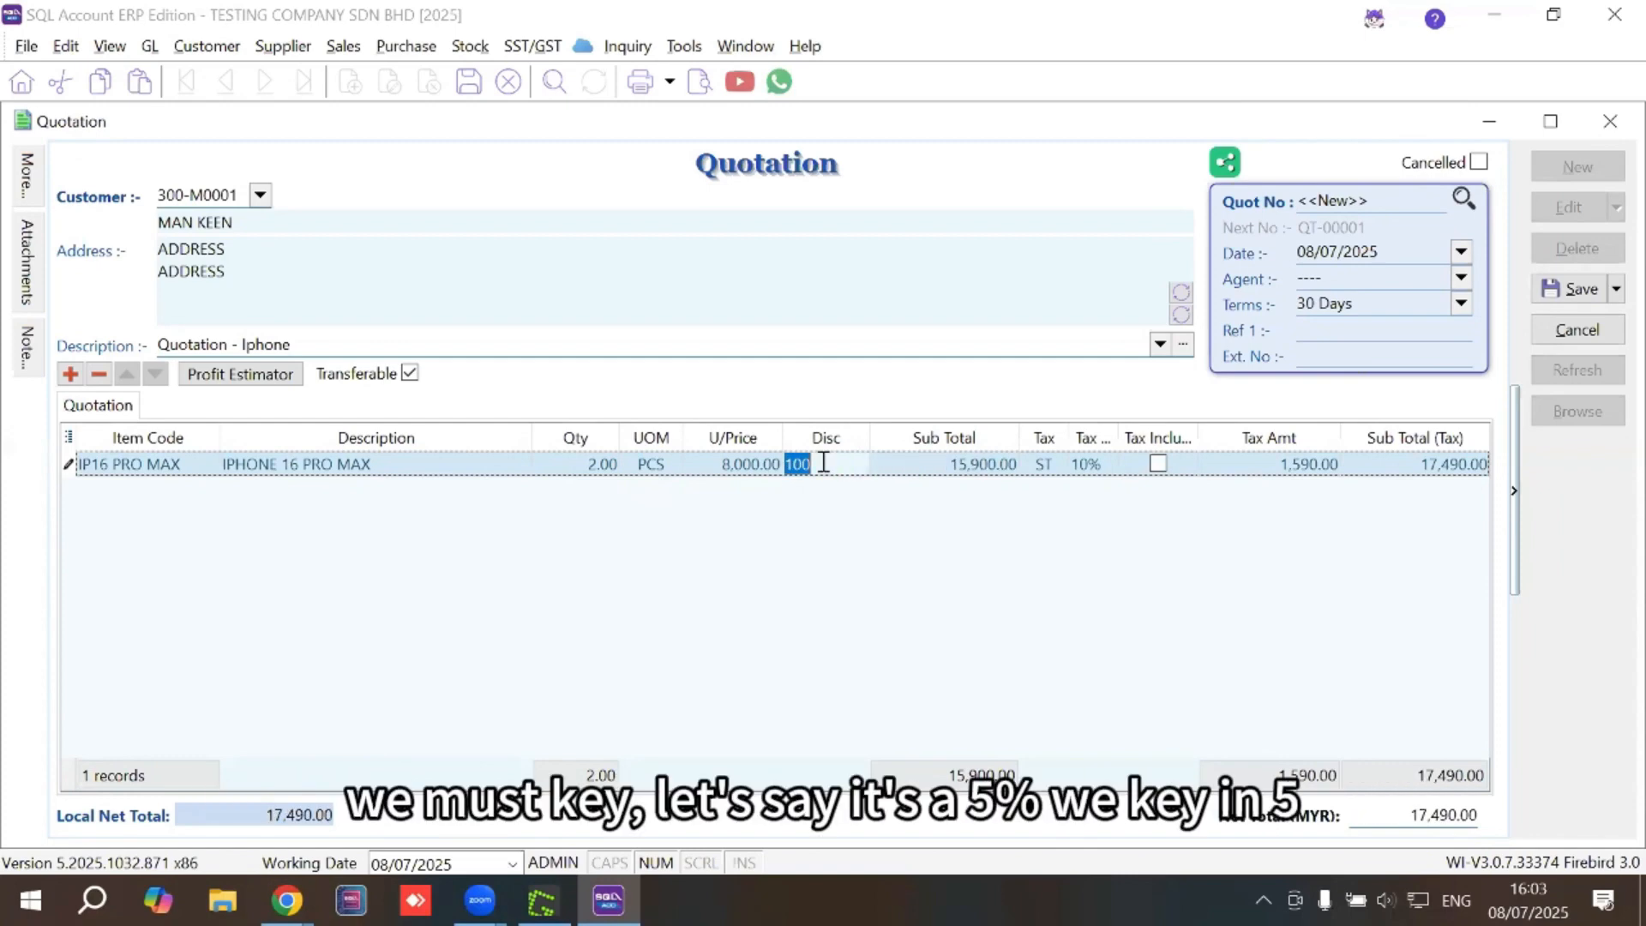
{"action": "type", "text": "5"}
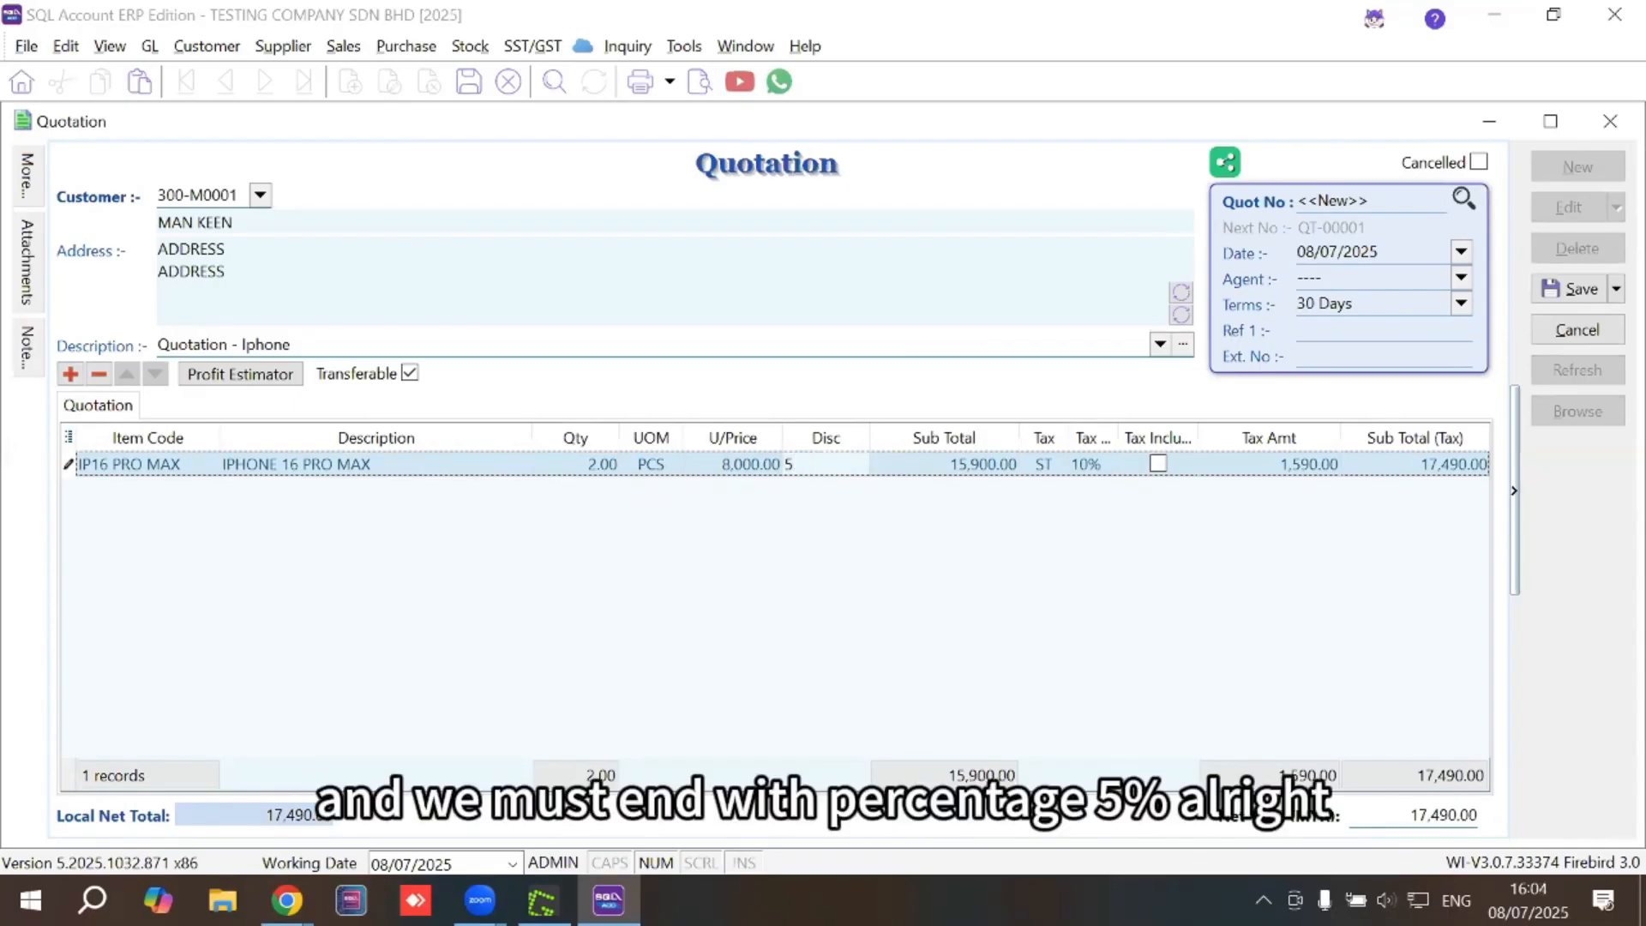
{"action": "type", "text": "%"}
{"action": "key", "text": "Tab"}
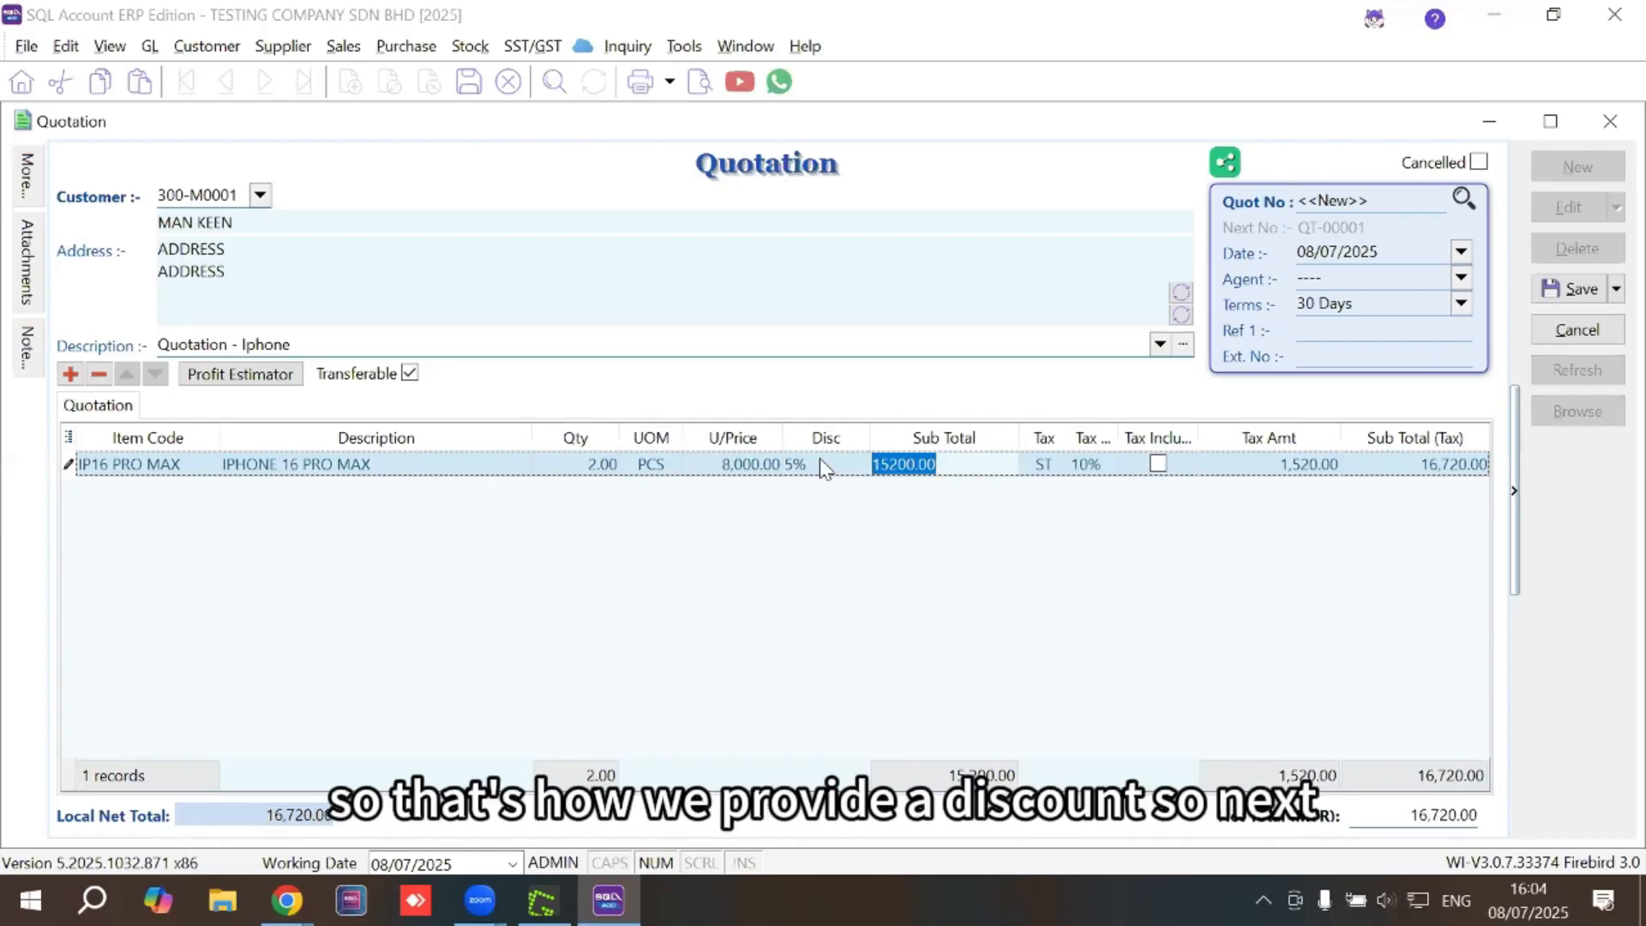
Add a PHONE CHARGER item line with quantity 3
{"action": "left_click", "coordinate": [72, 374]}
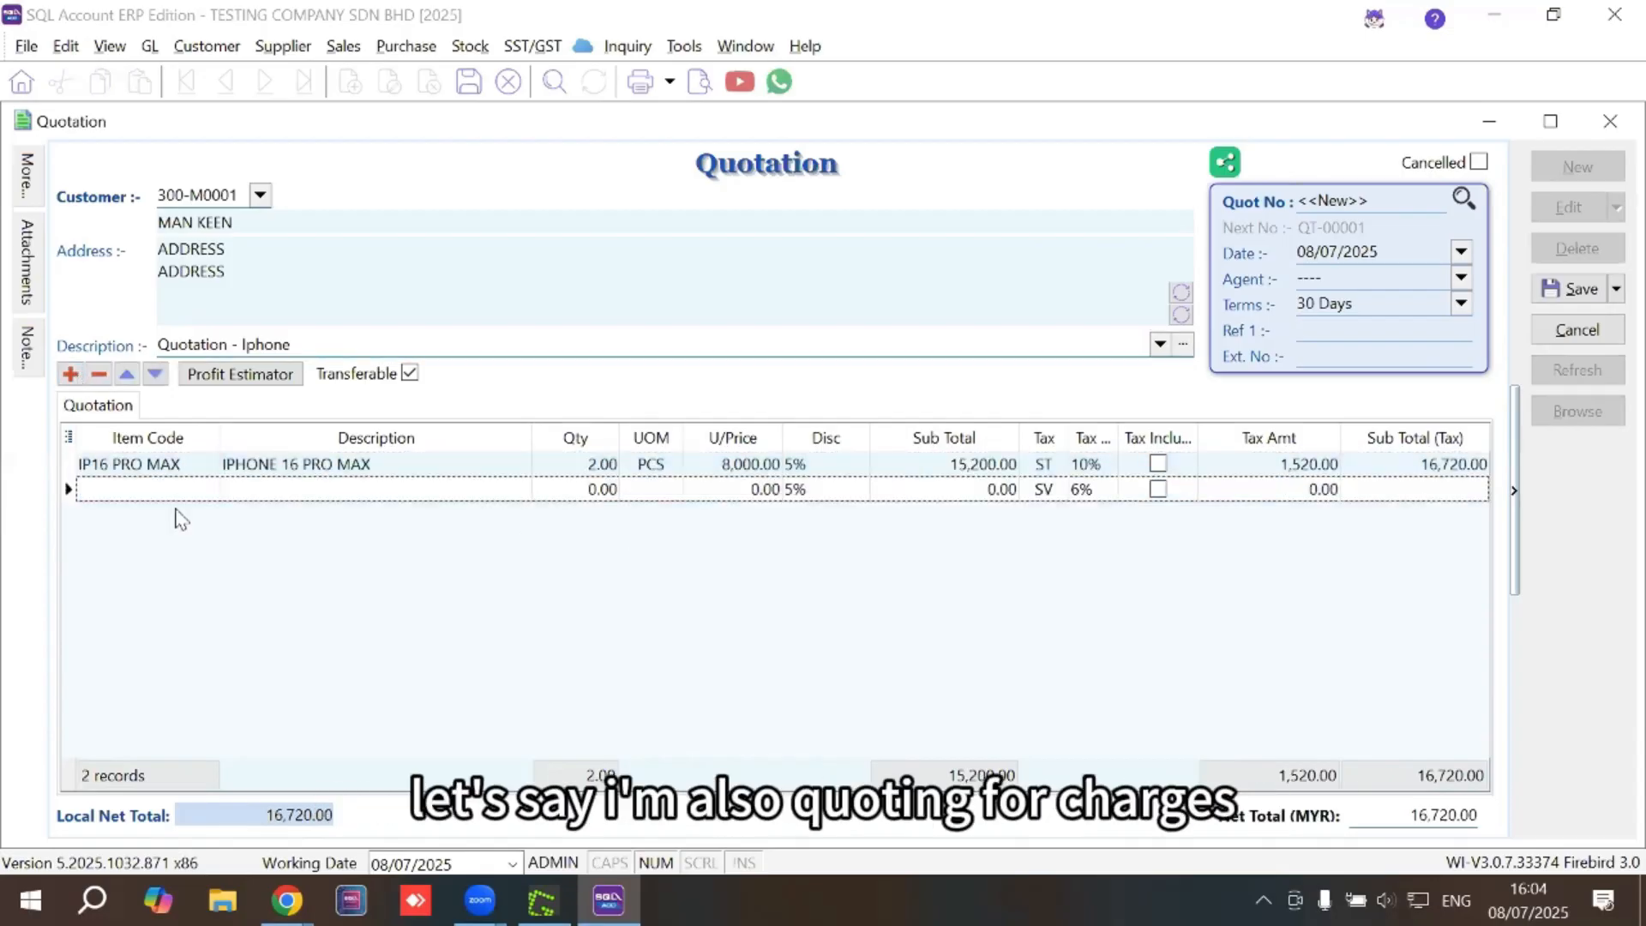
{"action": "left_click", "coordinate": [202, 492]}
{"action": "left_click", "coordinate": [206, 489]}
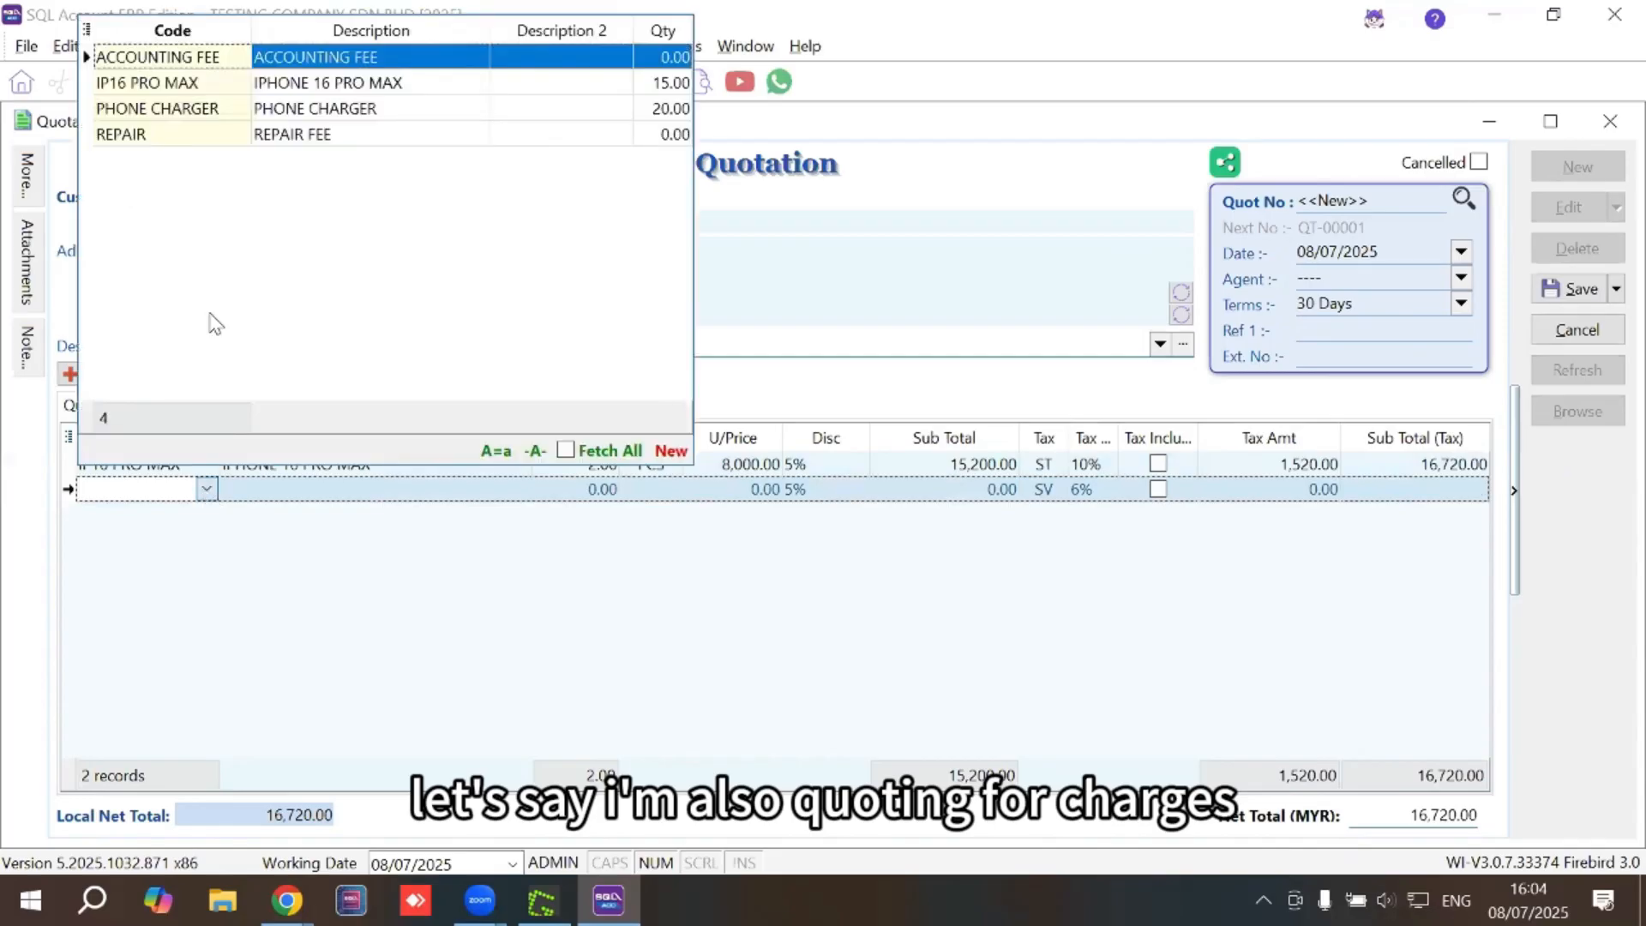
{"action": "left_click", "coordinate": [202, 111]}
{"action": "left_click", "coordinate": [202, 112]}
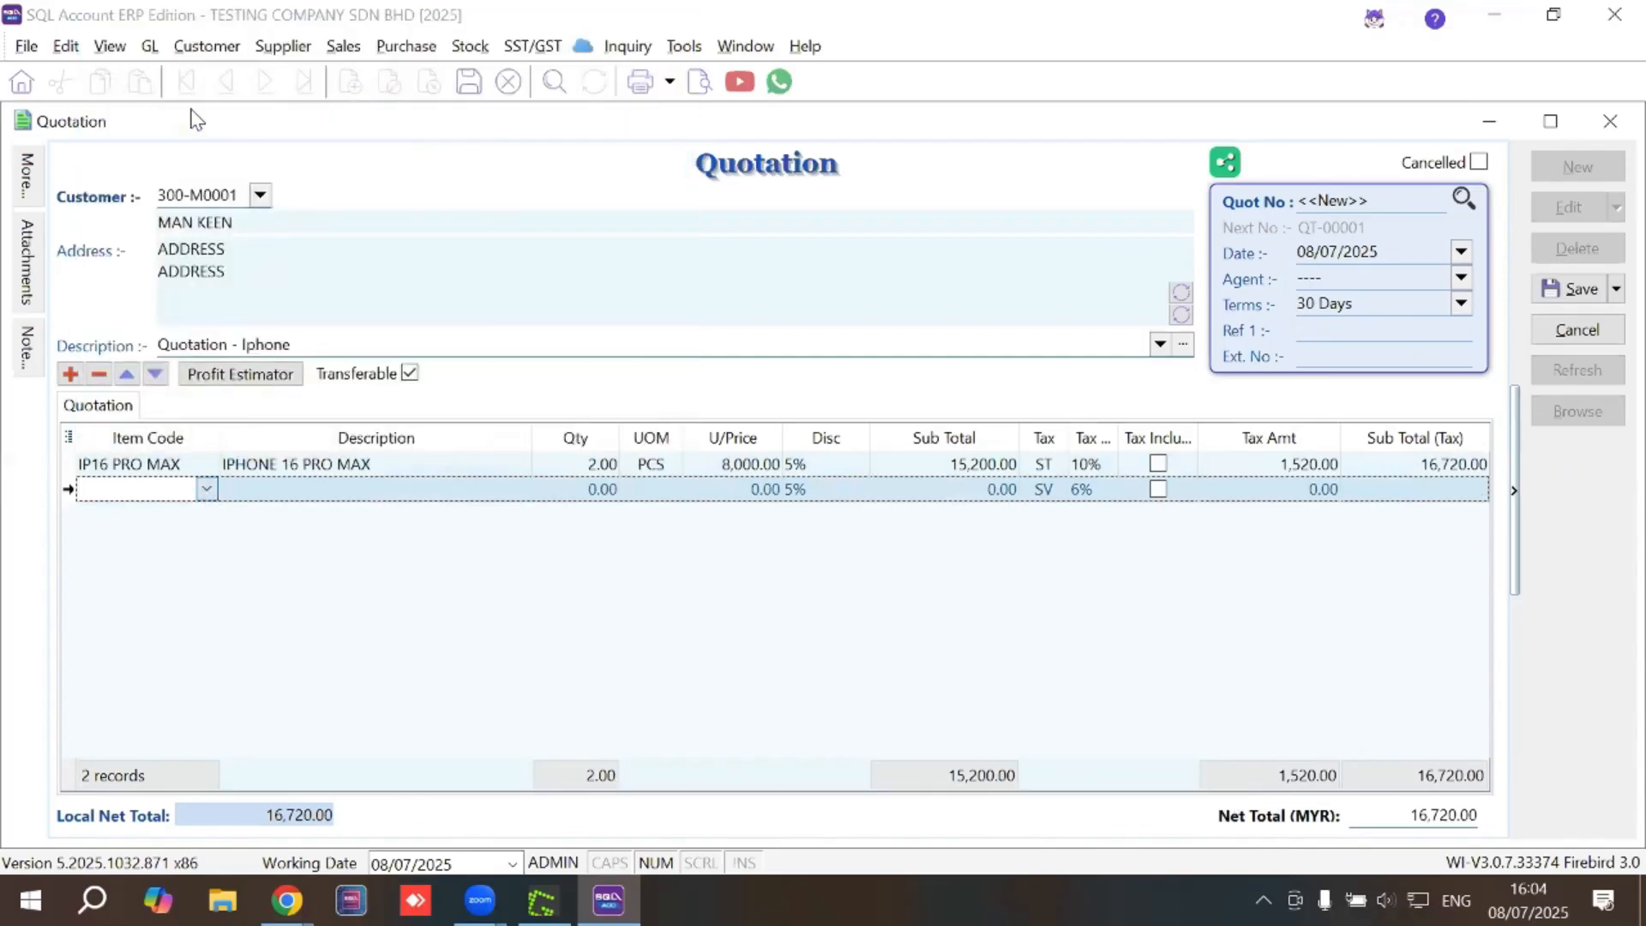
{"action": "left_click", "coordinate": [600, 490]}
{"action": "type", "text": "3"}
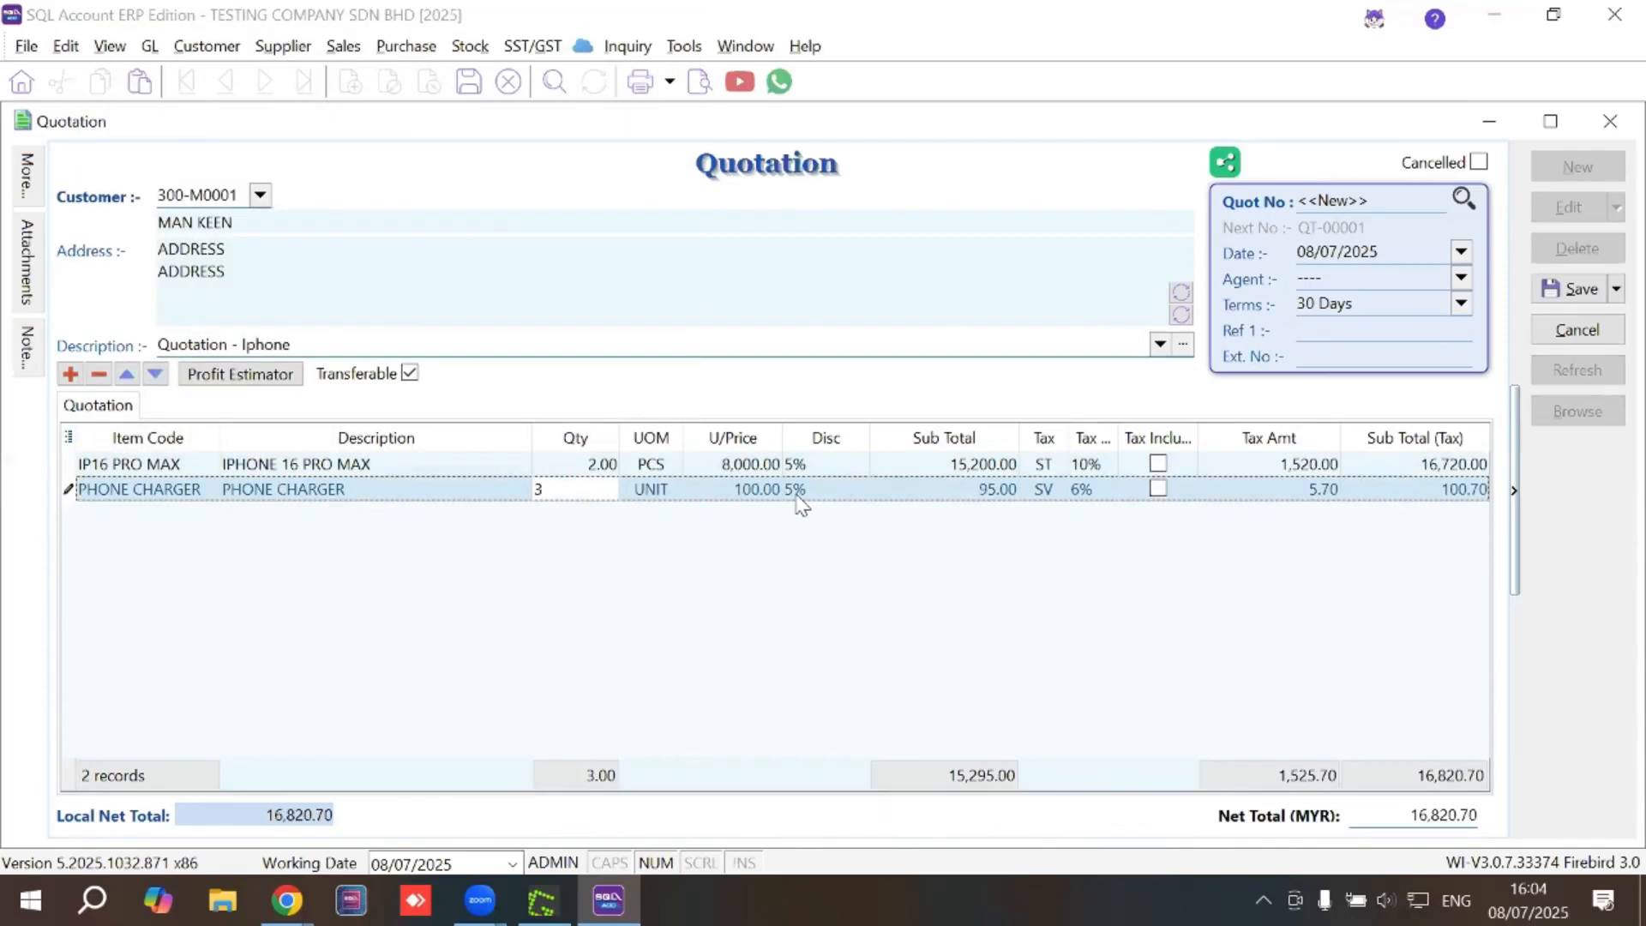
{"action": "key", "text": "Tab"}
Clear the charger line's 5% discount and save the quotation as QT-00001
{"action": "left_click", "coordinate": [797, 492]}
{"action": "key", "text": "Delete"}
{"action": "key", "text": "Tab"}
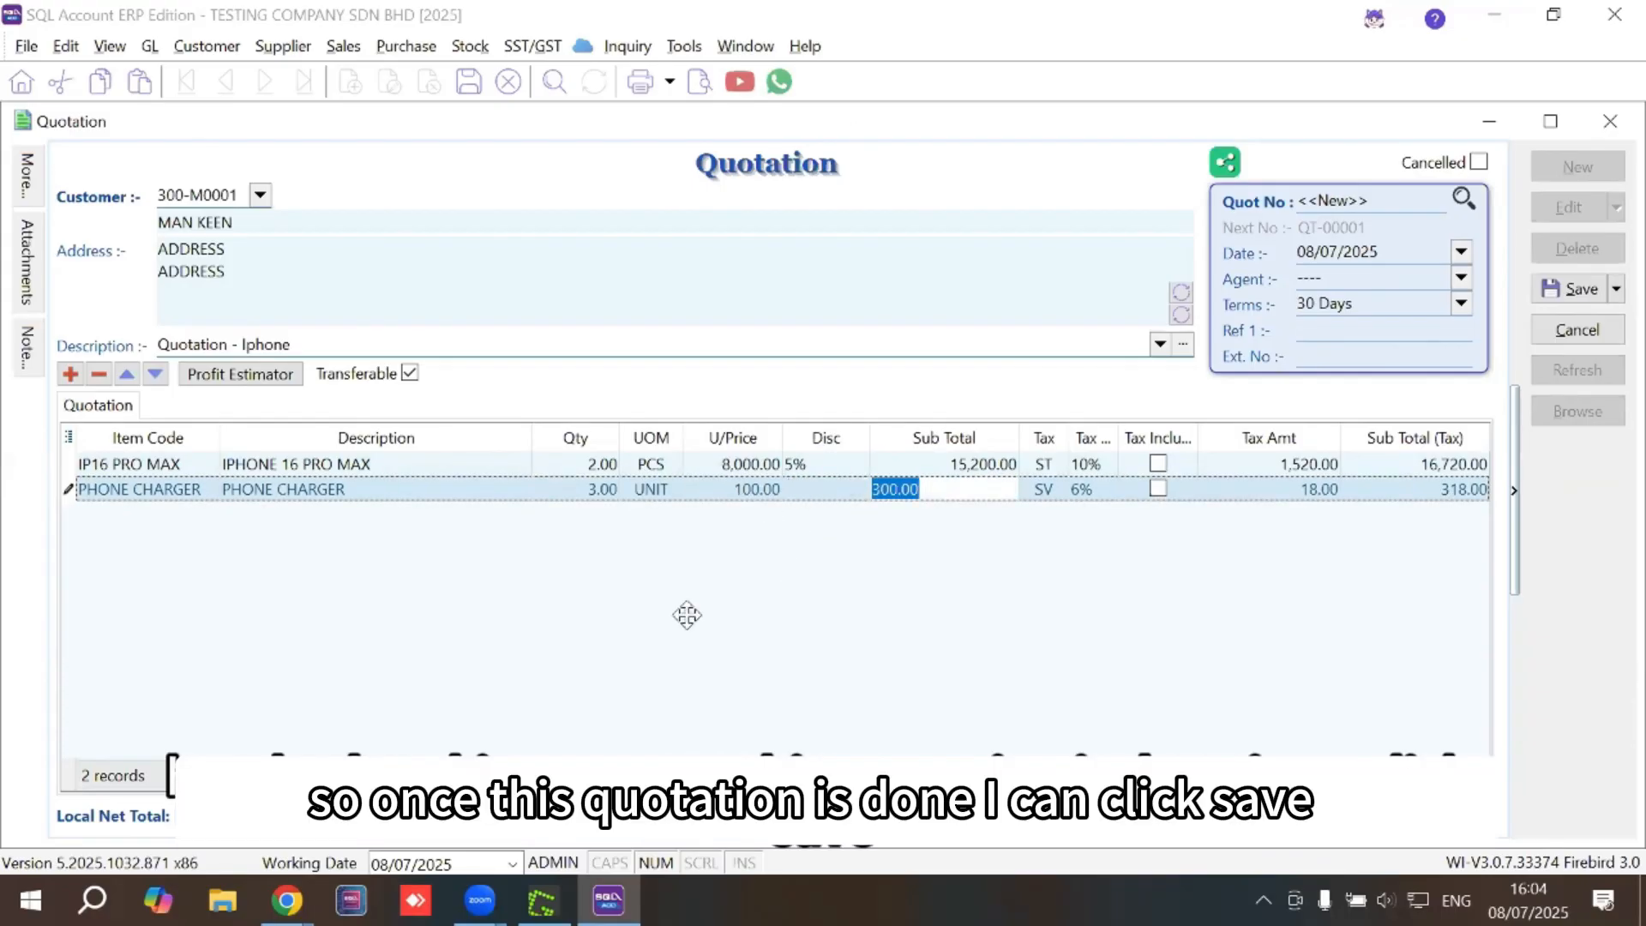
{"action": "left_click", "coordinate": [1569, 290]}
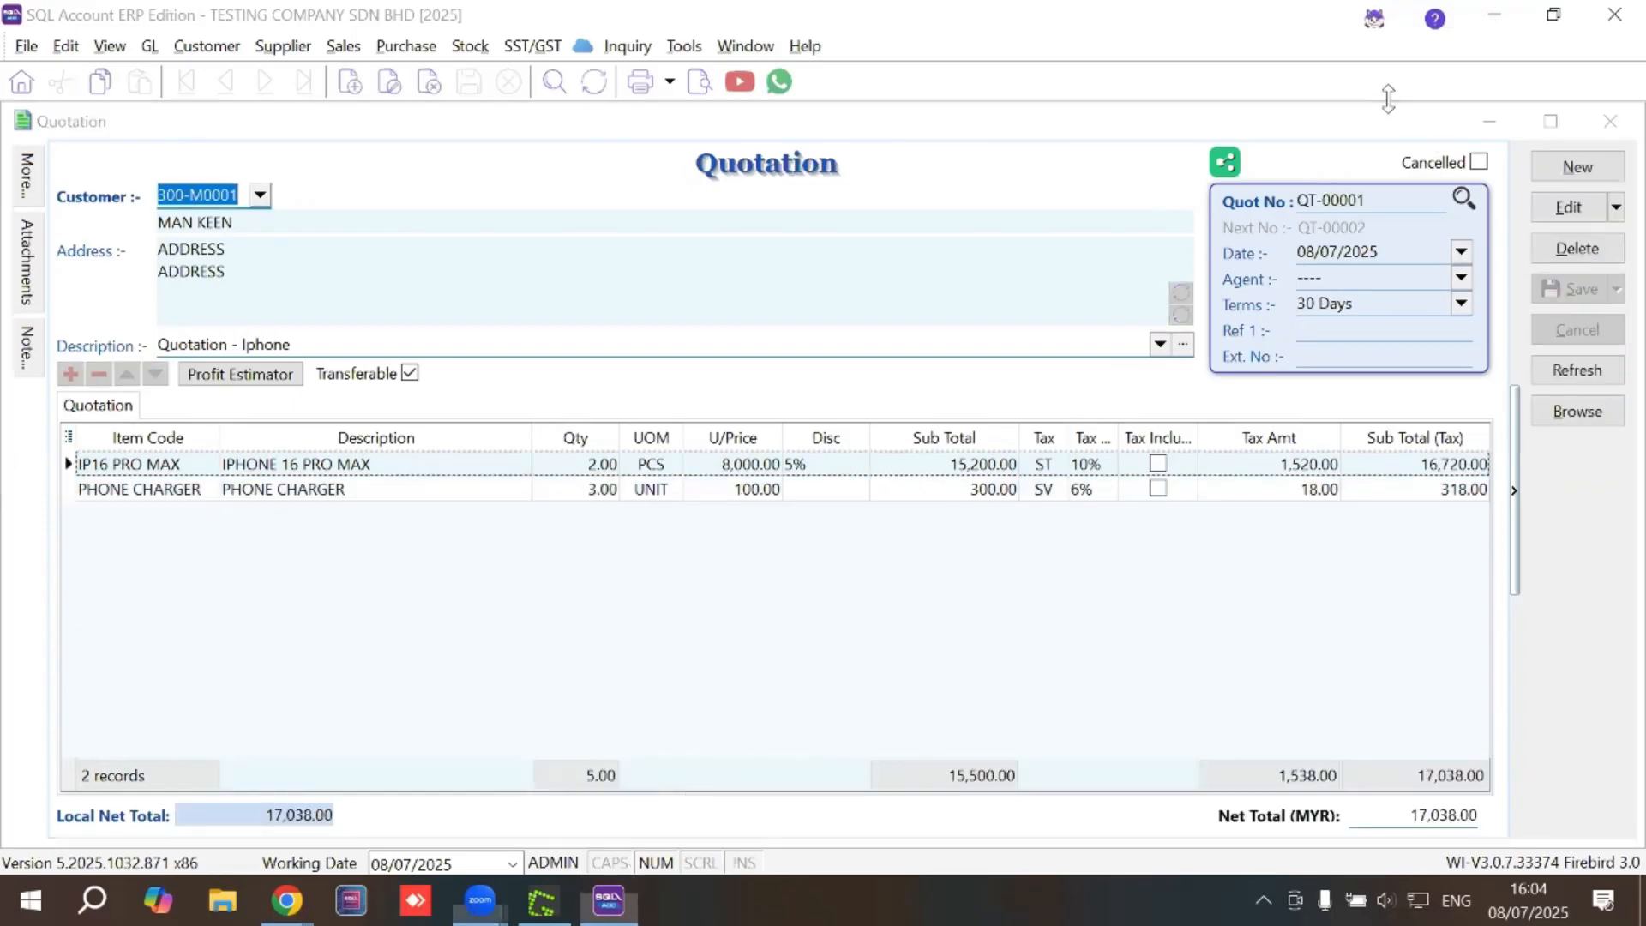
{"action": "left_click", "coordinate": [700, 84]}
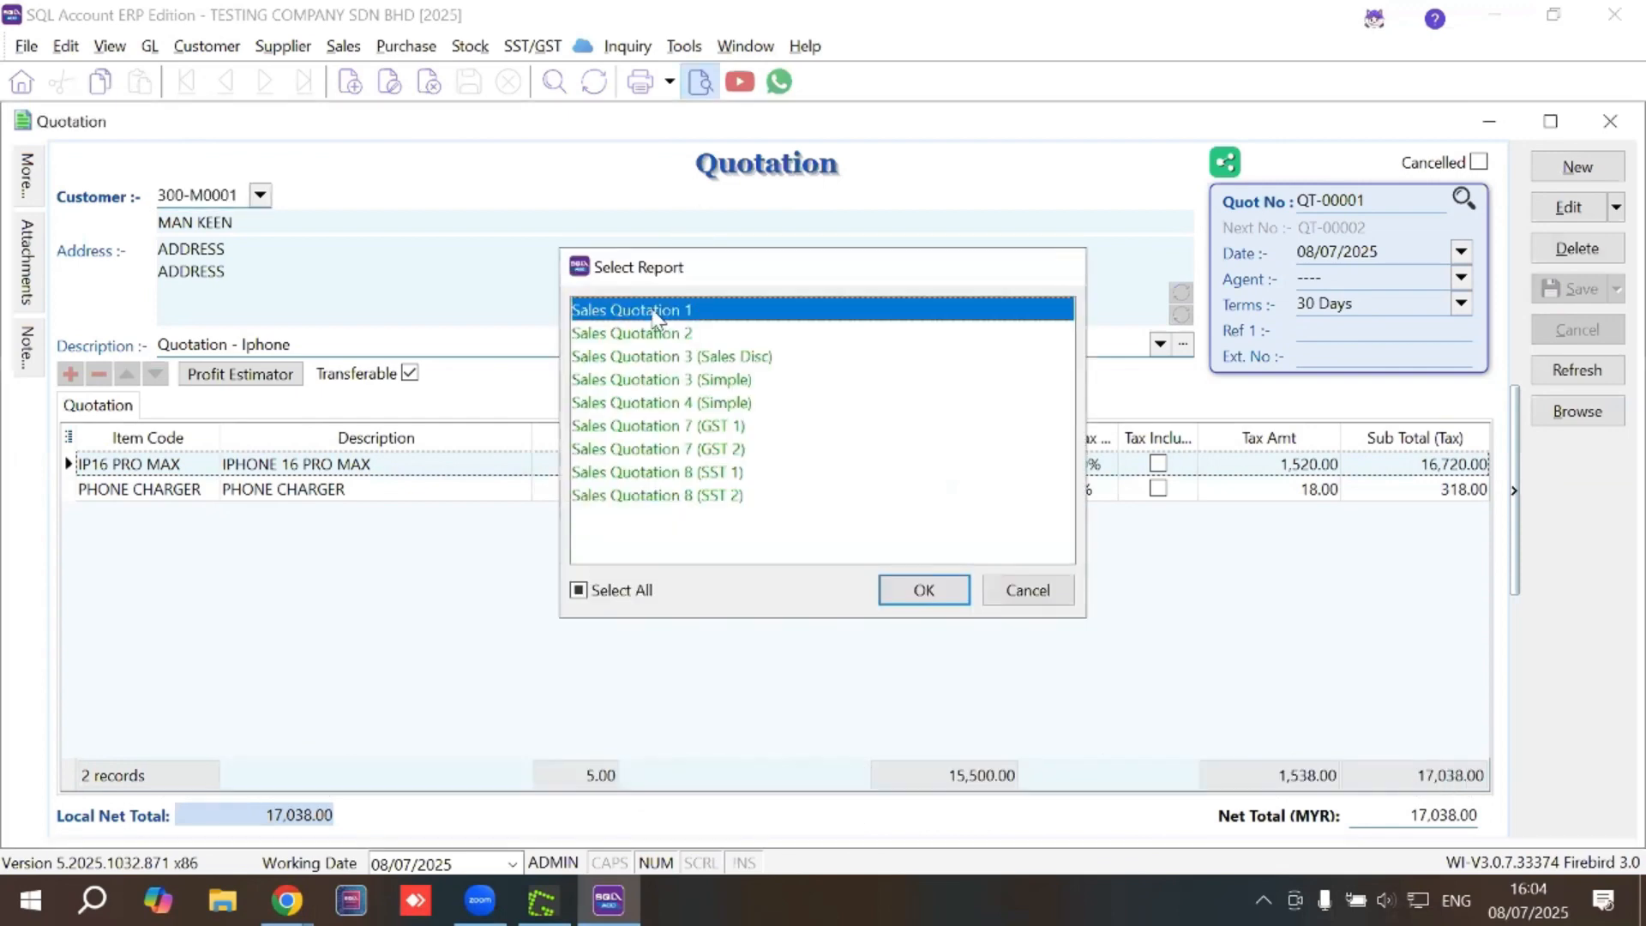
{"action": "double_click", "coordinate": [653, 312]}
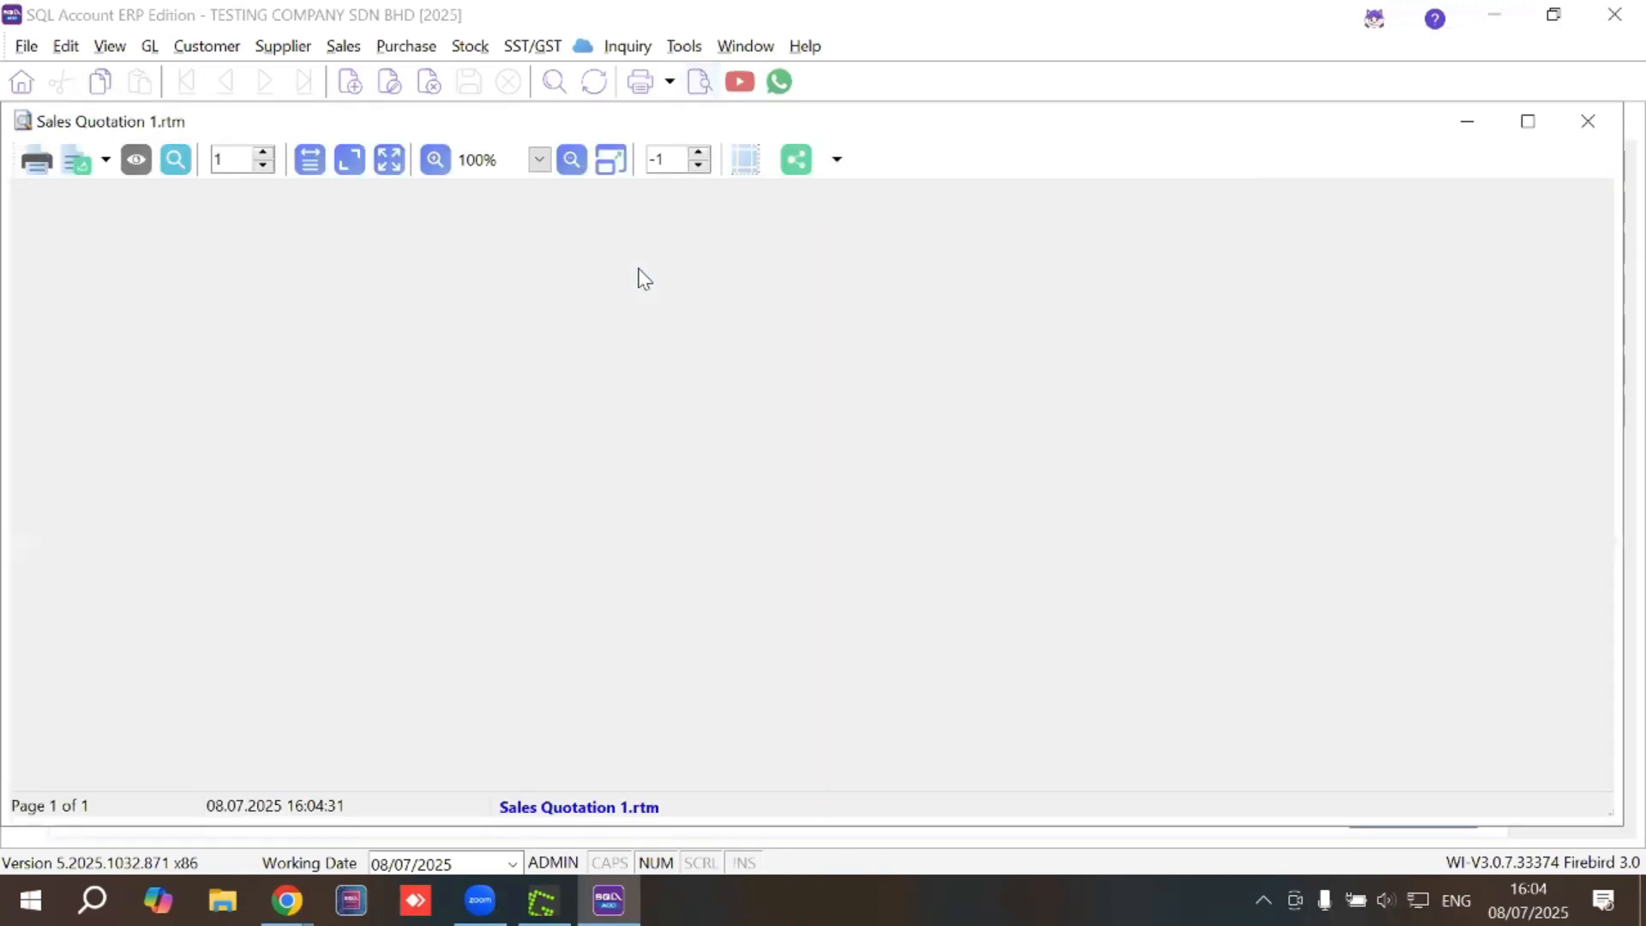
{"action": "scroll", "coordinate": [701, 369], "scroll_direction": "down", "scroll_amount": 3}
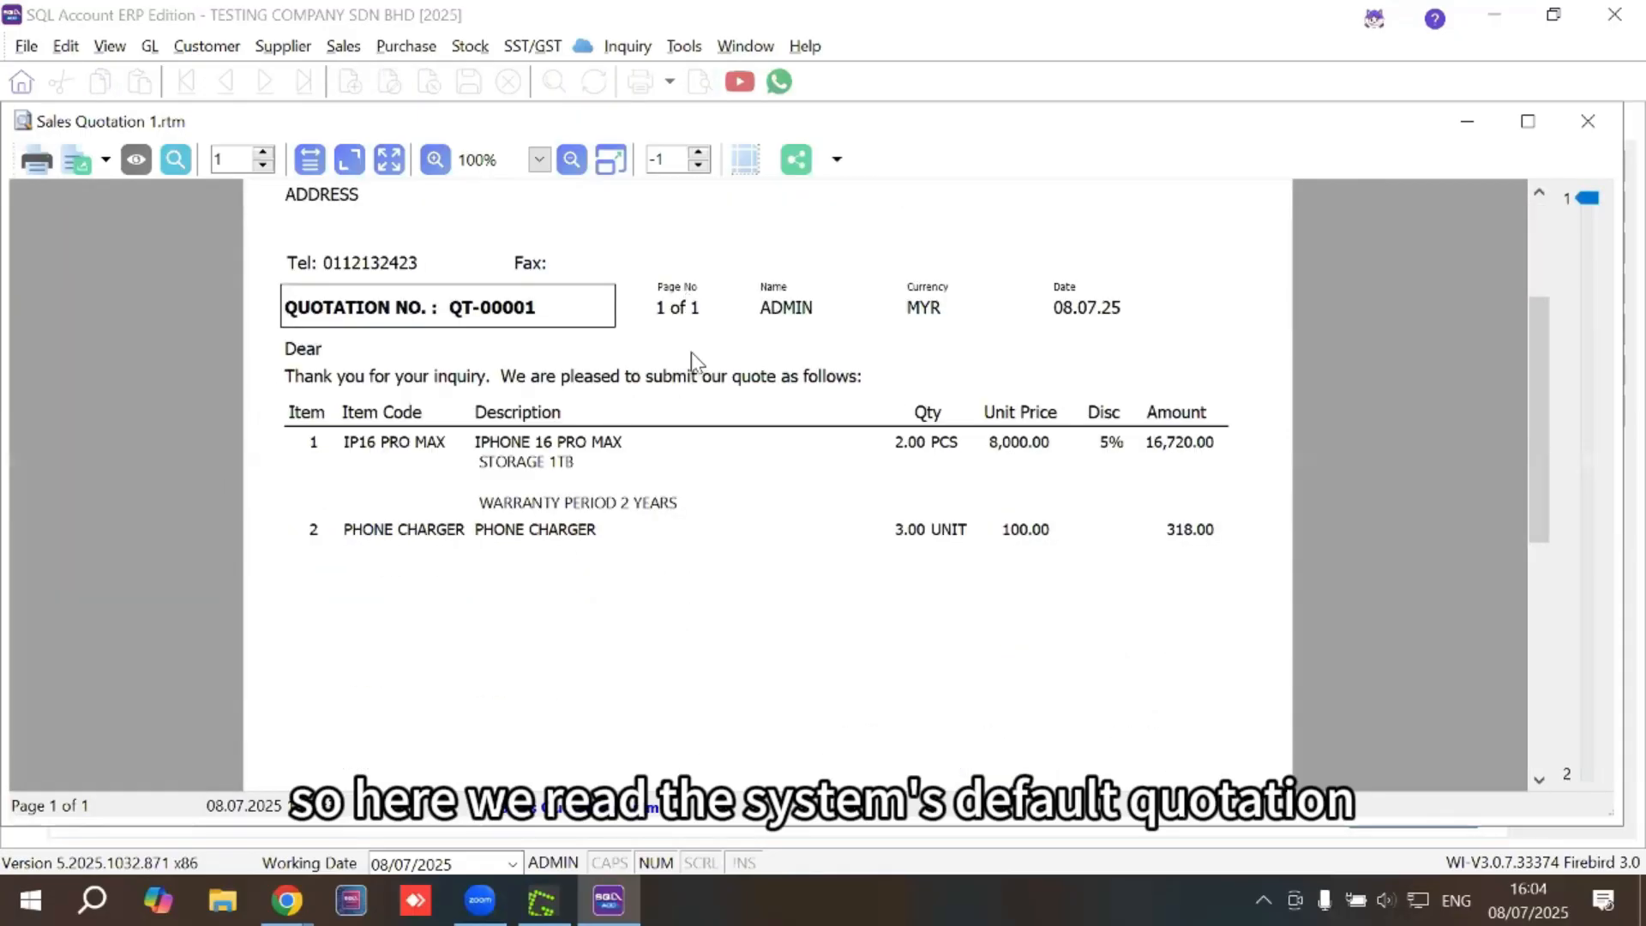
{"action": "scroll", "coordinate": [699, 353], "scroll_direction": "up", "scroll_amount": 2}
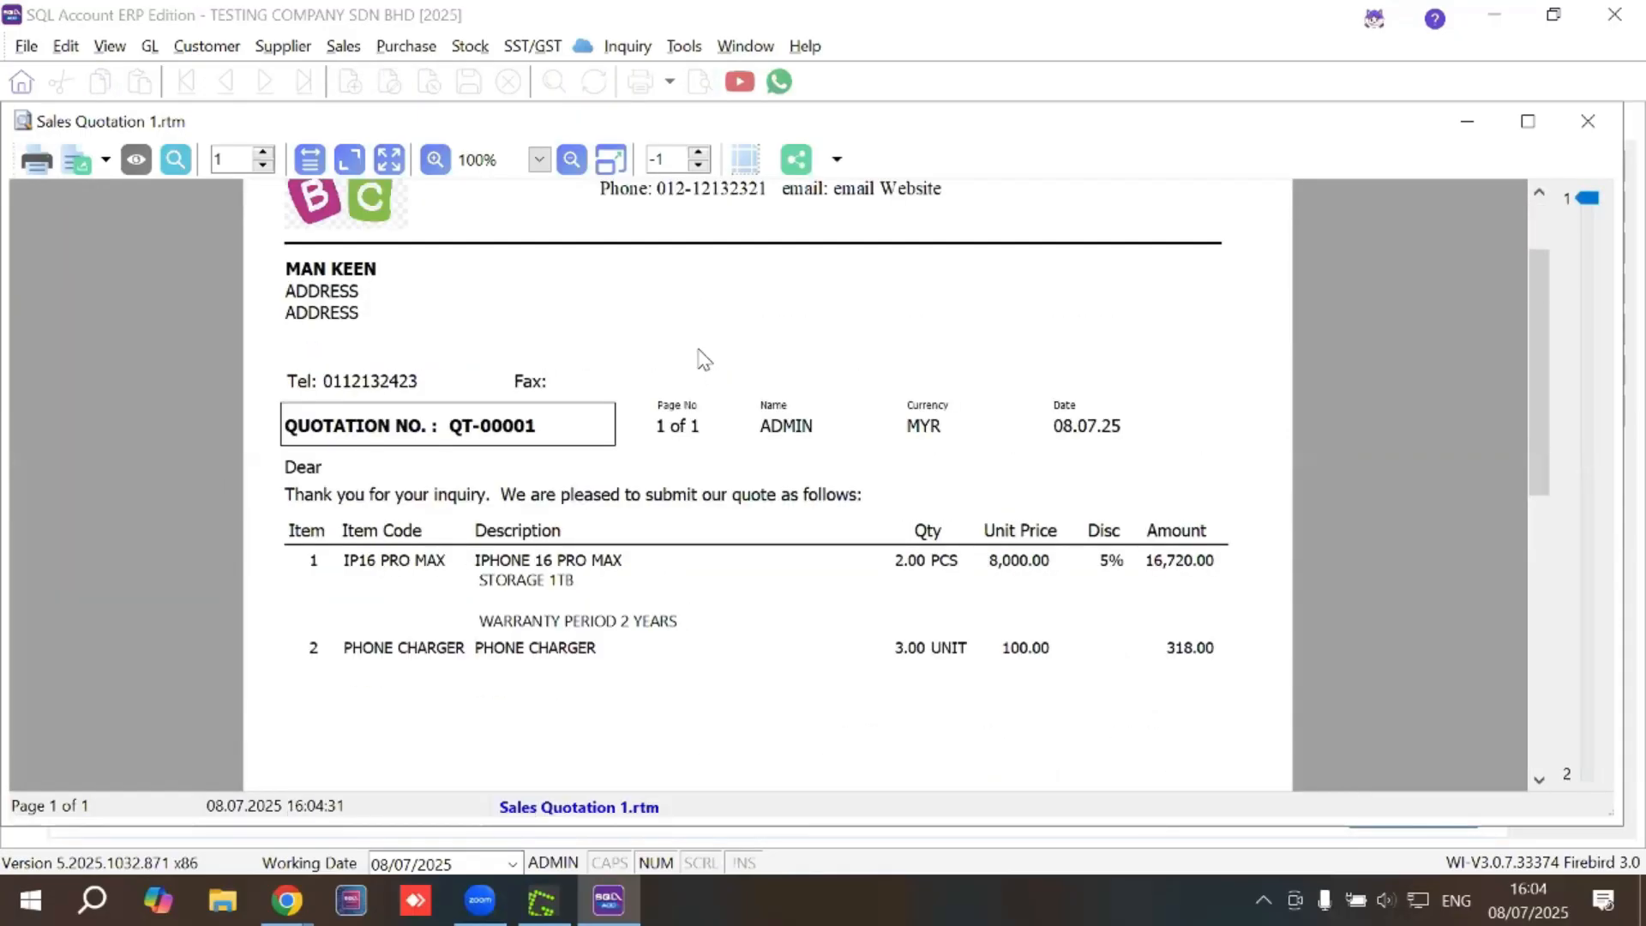
{"action": "scroll", "coordinate": [702, 359], "scroll_direction": "up", "scroll_amount": 2}
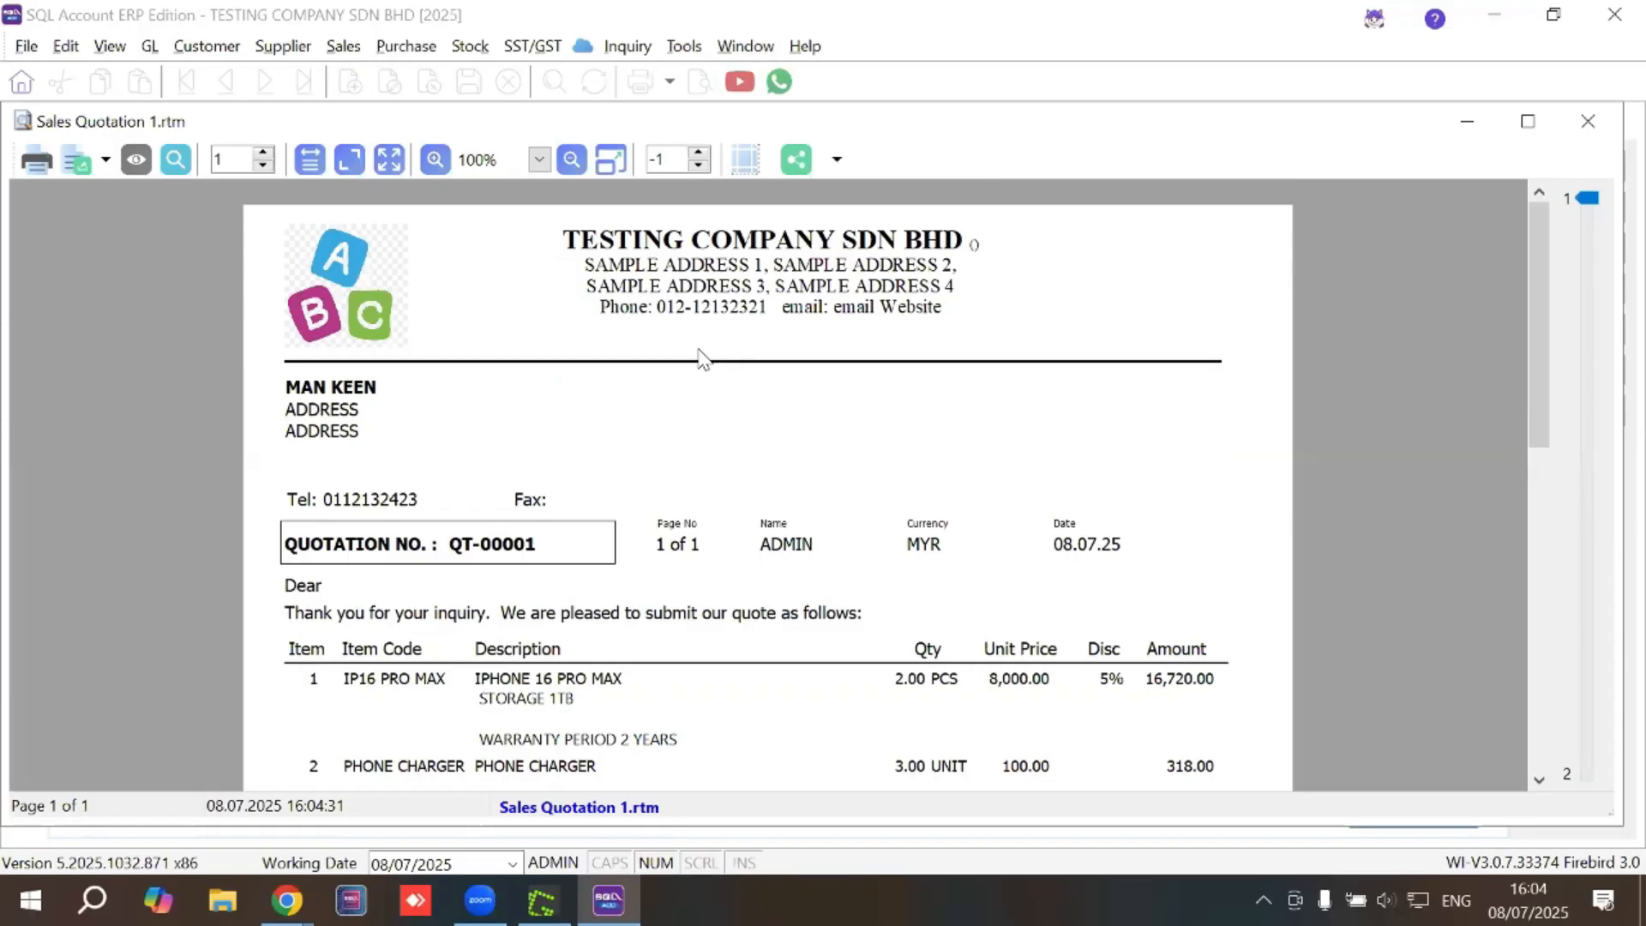
{"action": "left_click", "coordinate": [1588, 120]}
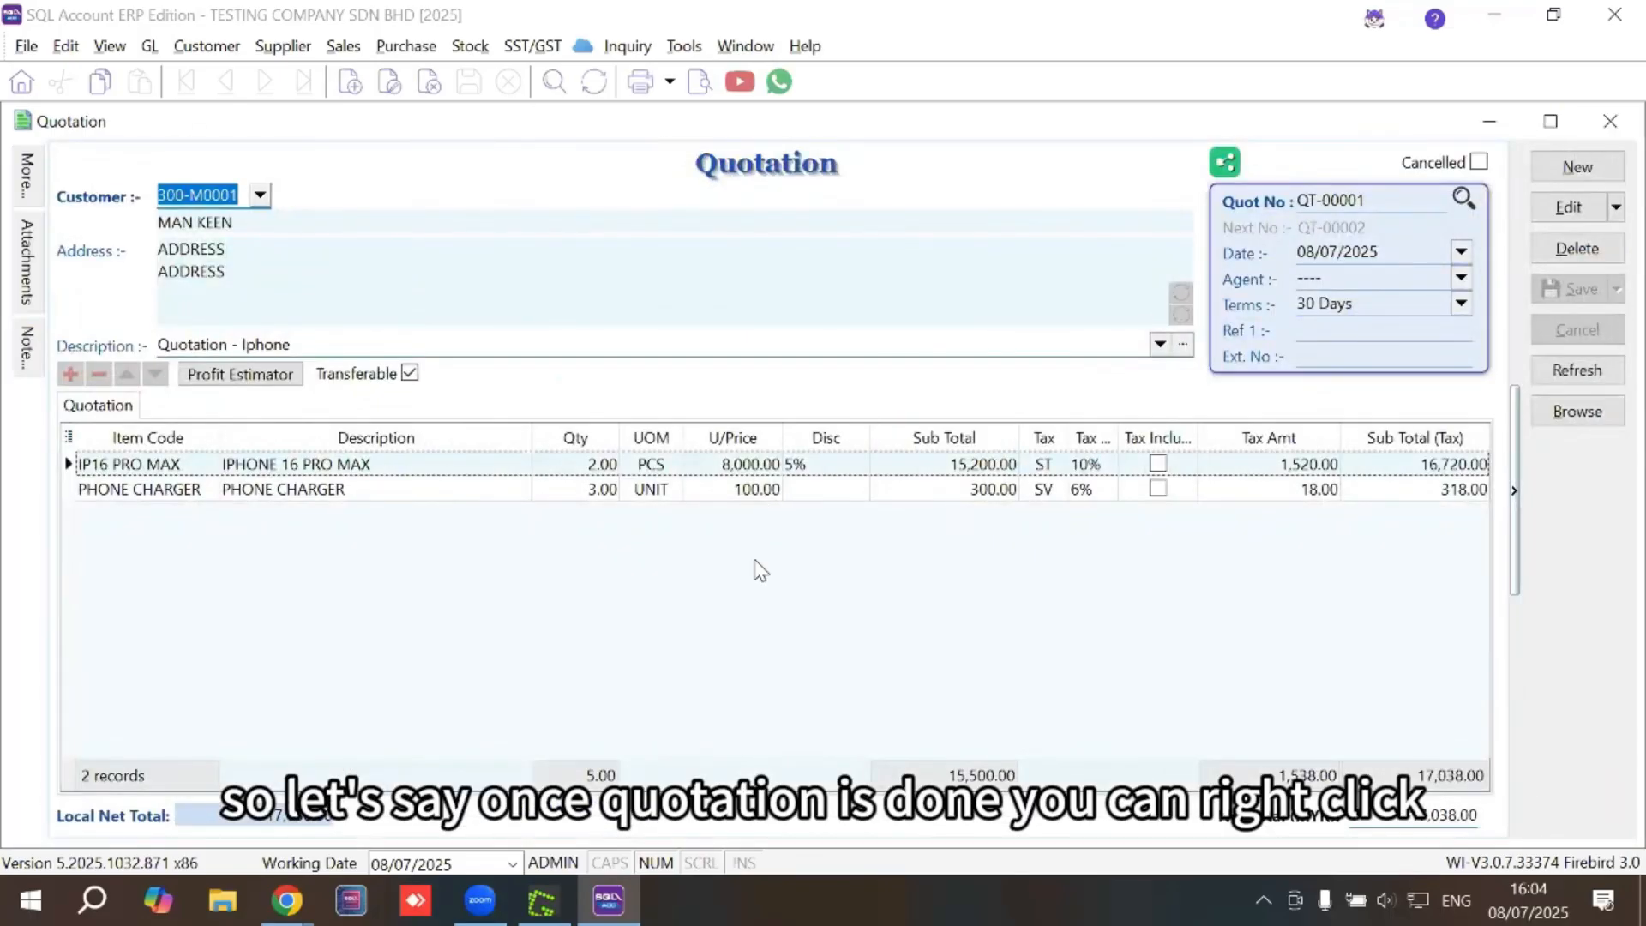
Transfer quotation QT-00001 to a sales order and save it as SO-00001
{"action": "right_click", "coordinate": [758, 176]}
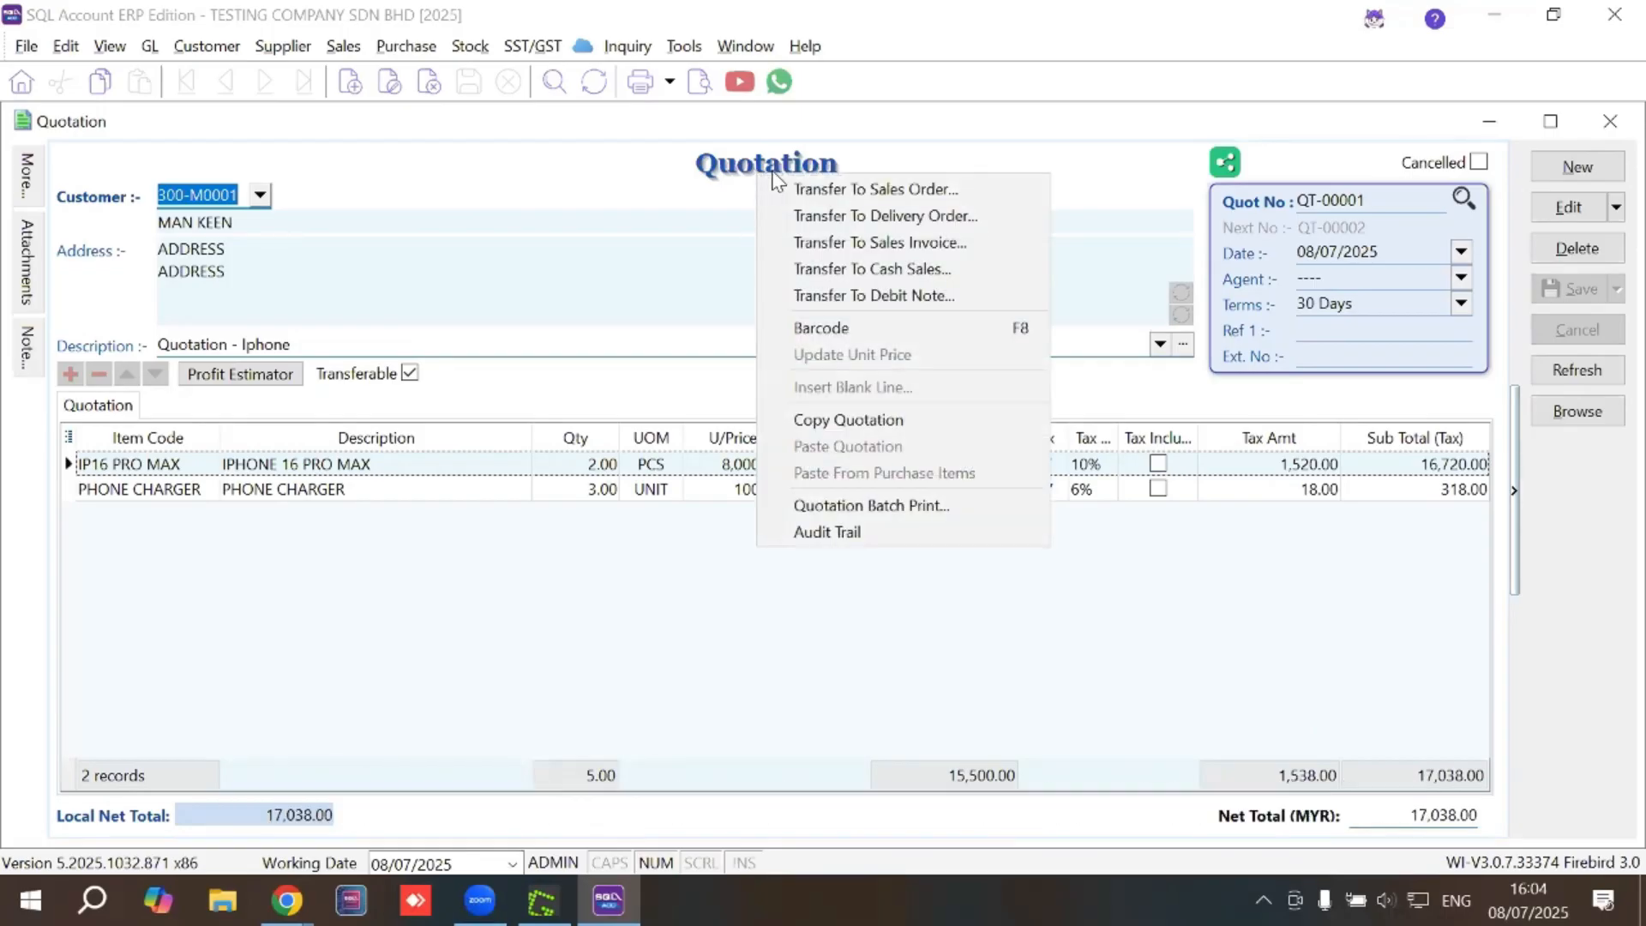
{"action": "left_click", "coordinate": [896, 191]}
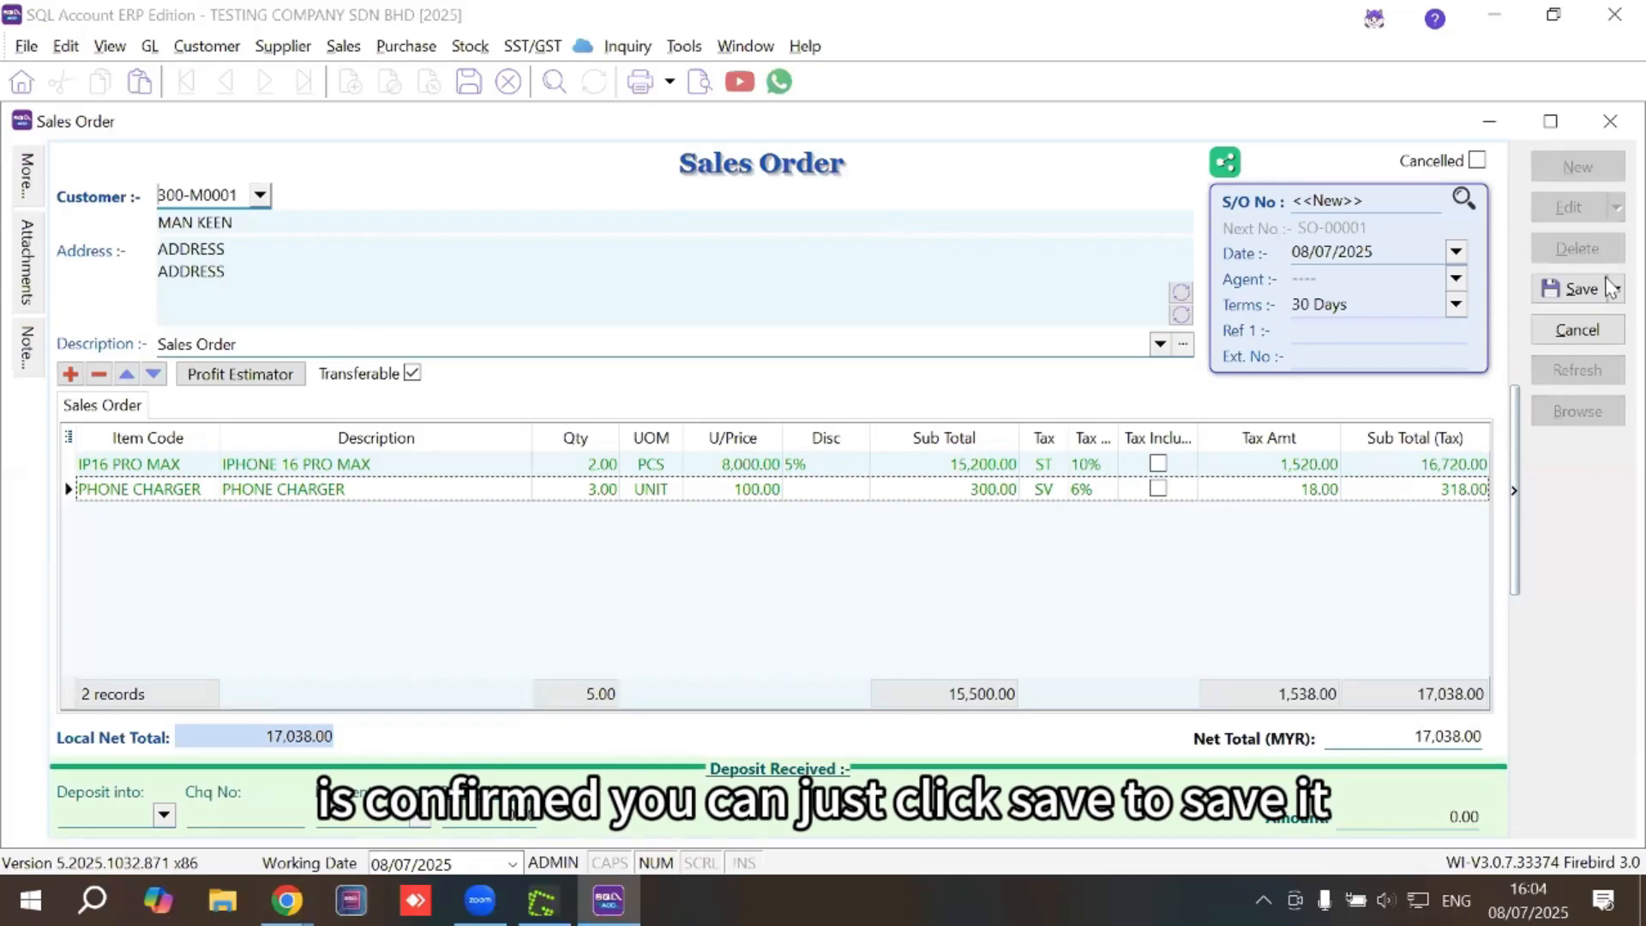
{"action": "left_click", "coordinate": [1581, 291]}
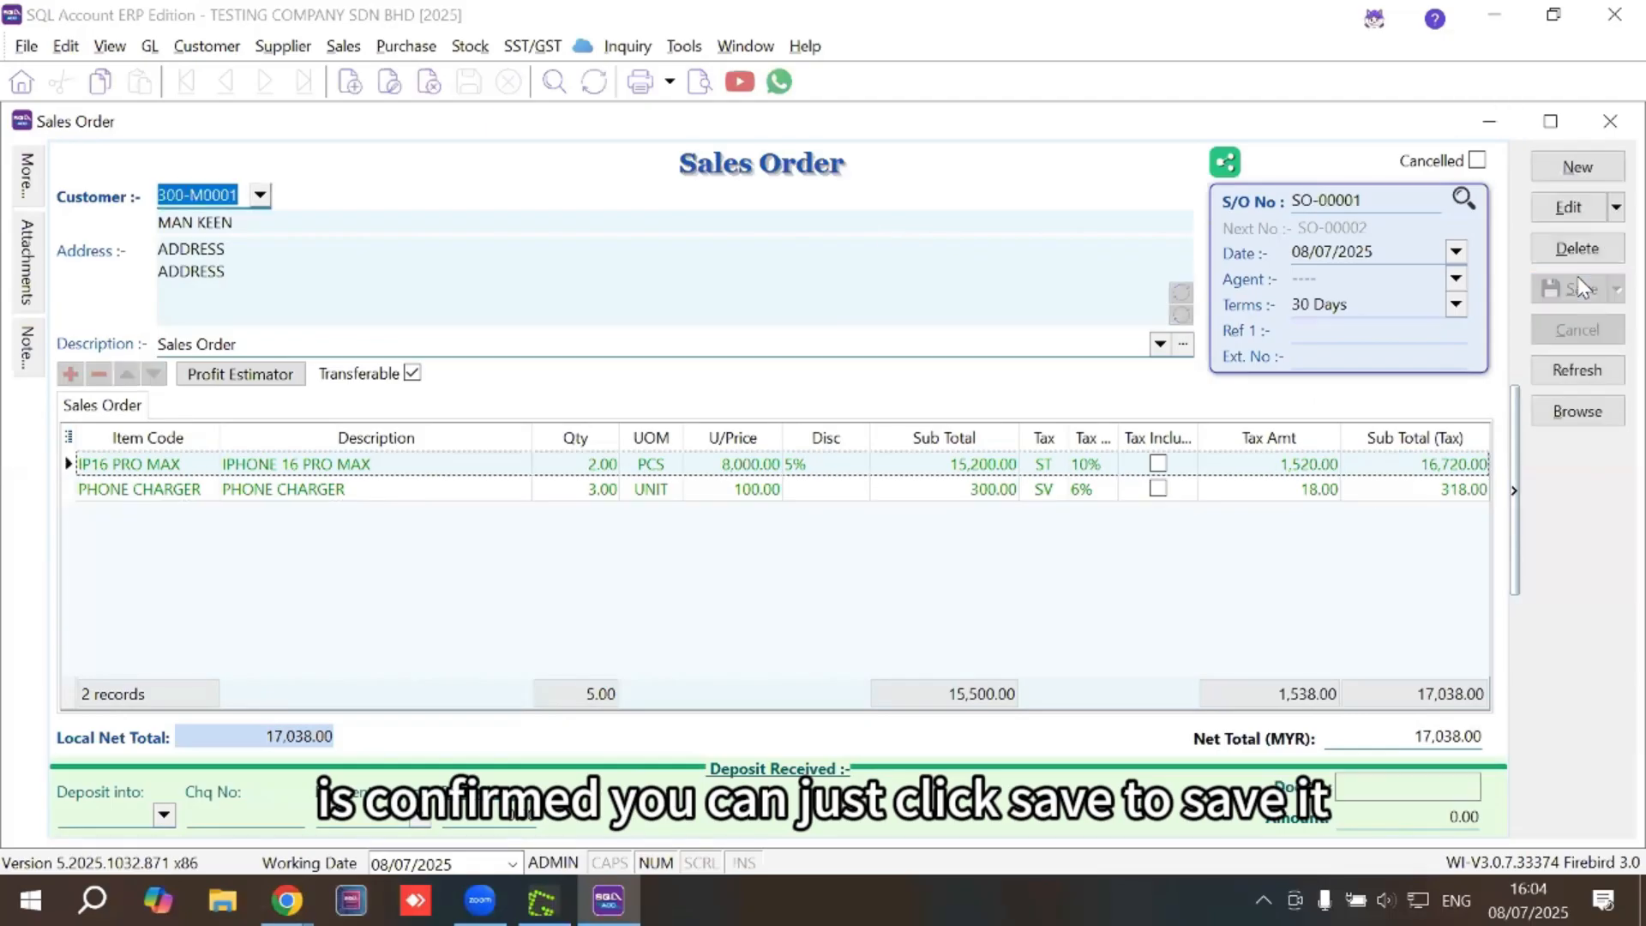
{"action": "left_click", "coordinate": [700, 81]}
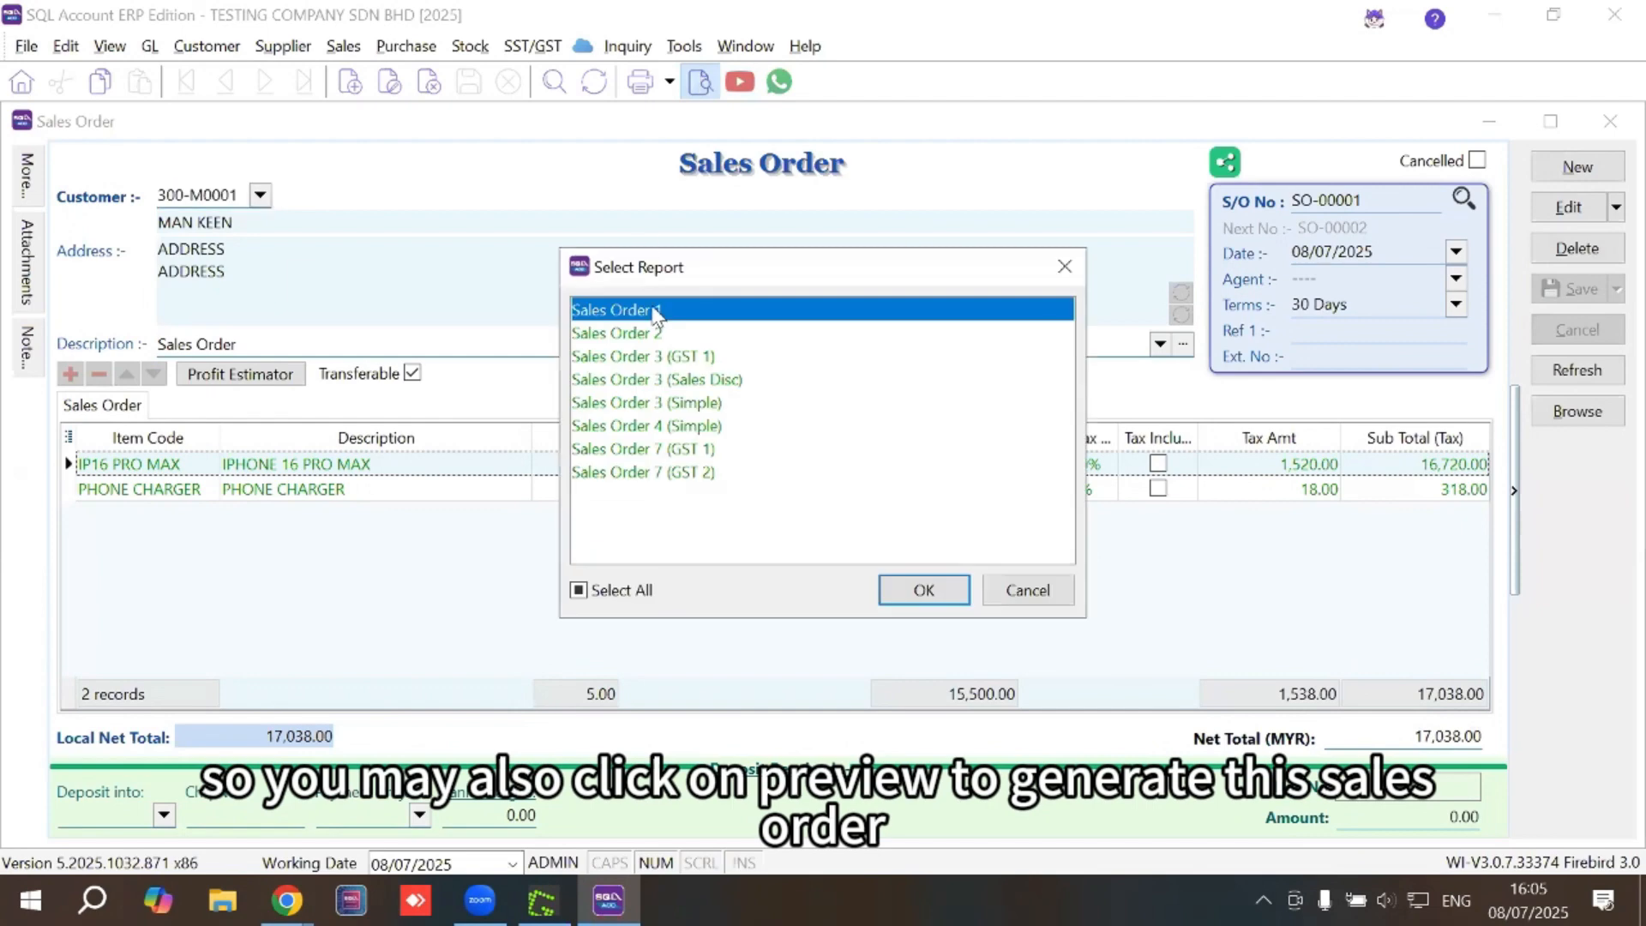
{"action": "double_click", "coordinate": [656, 315]}
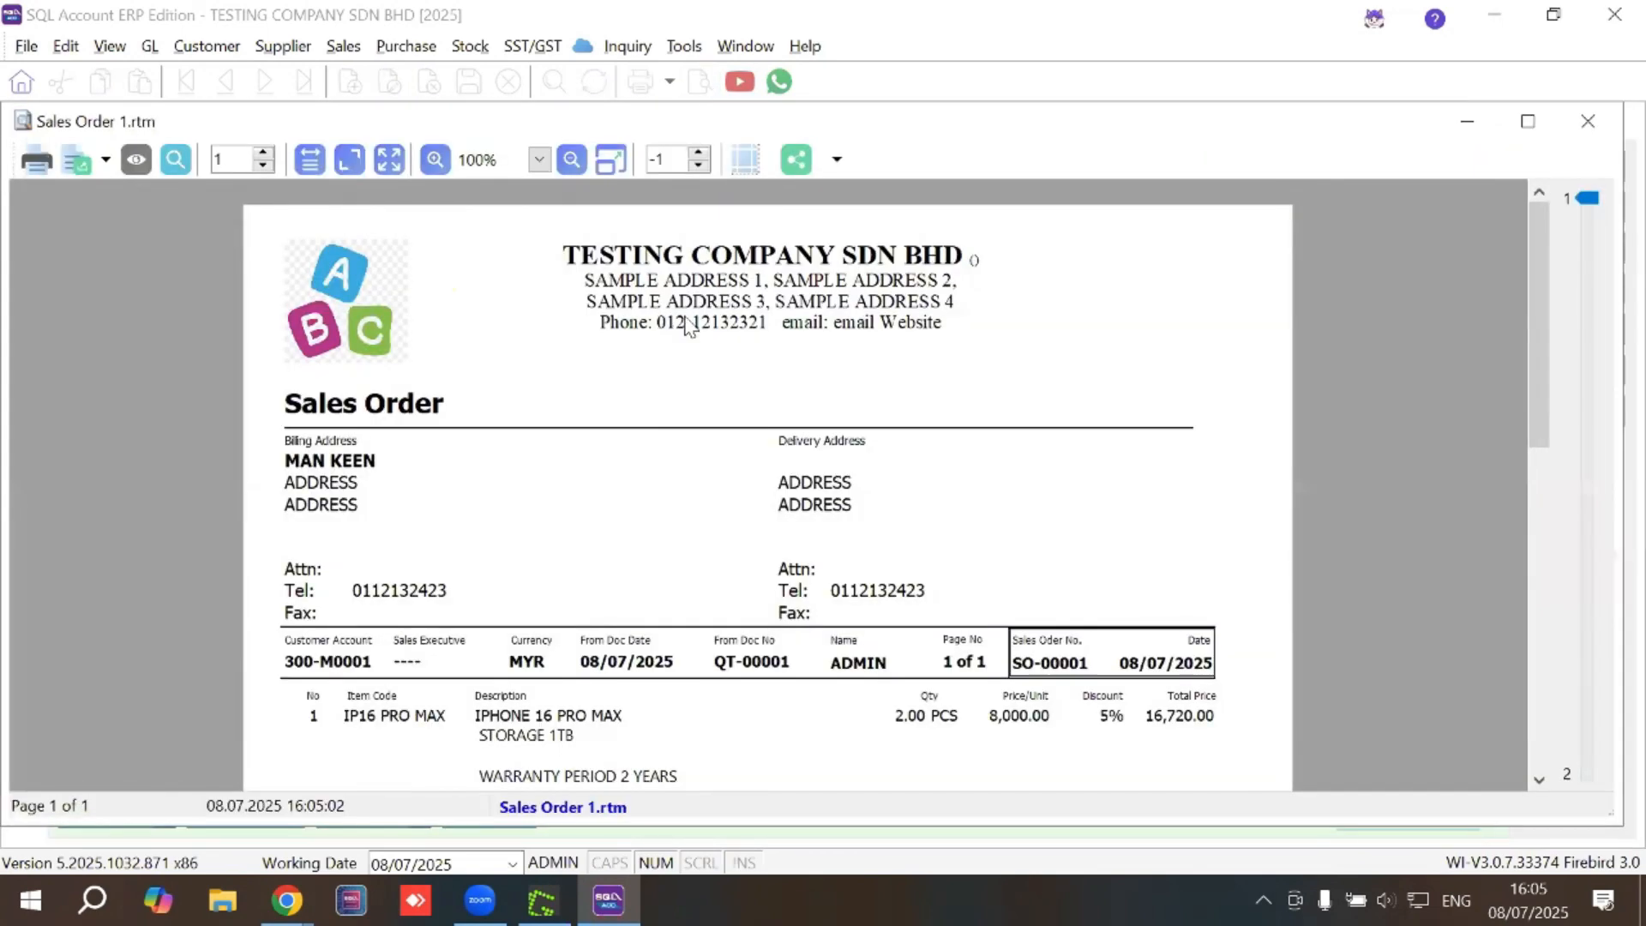
{"action": "scroll", "coordinate": [745, 438], "scroll_direction": "down", "scroll_amount": 2}
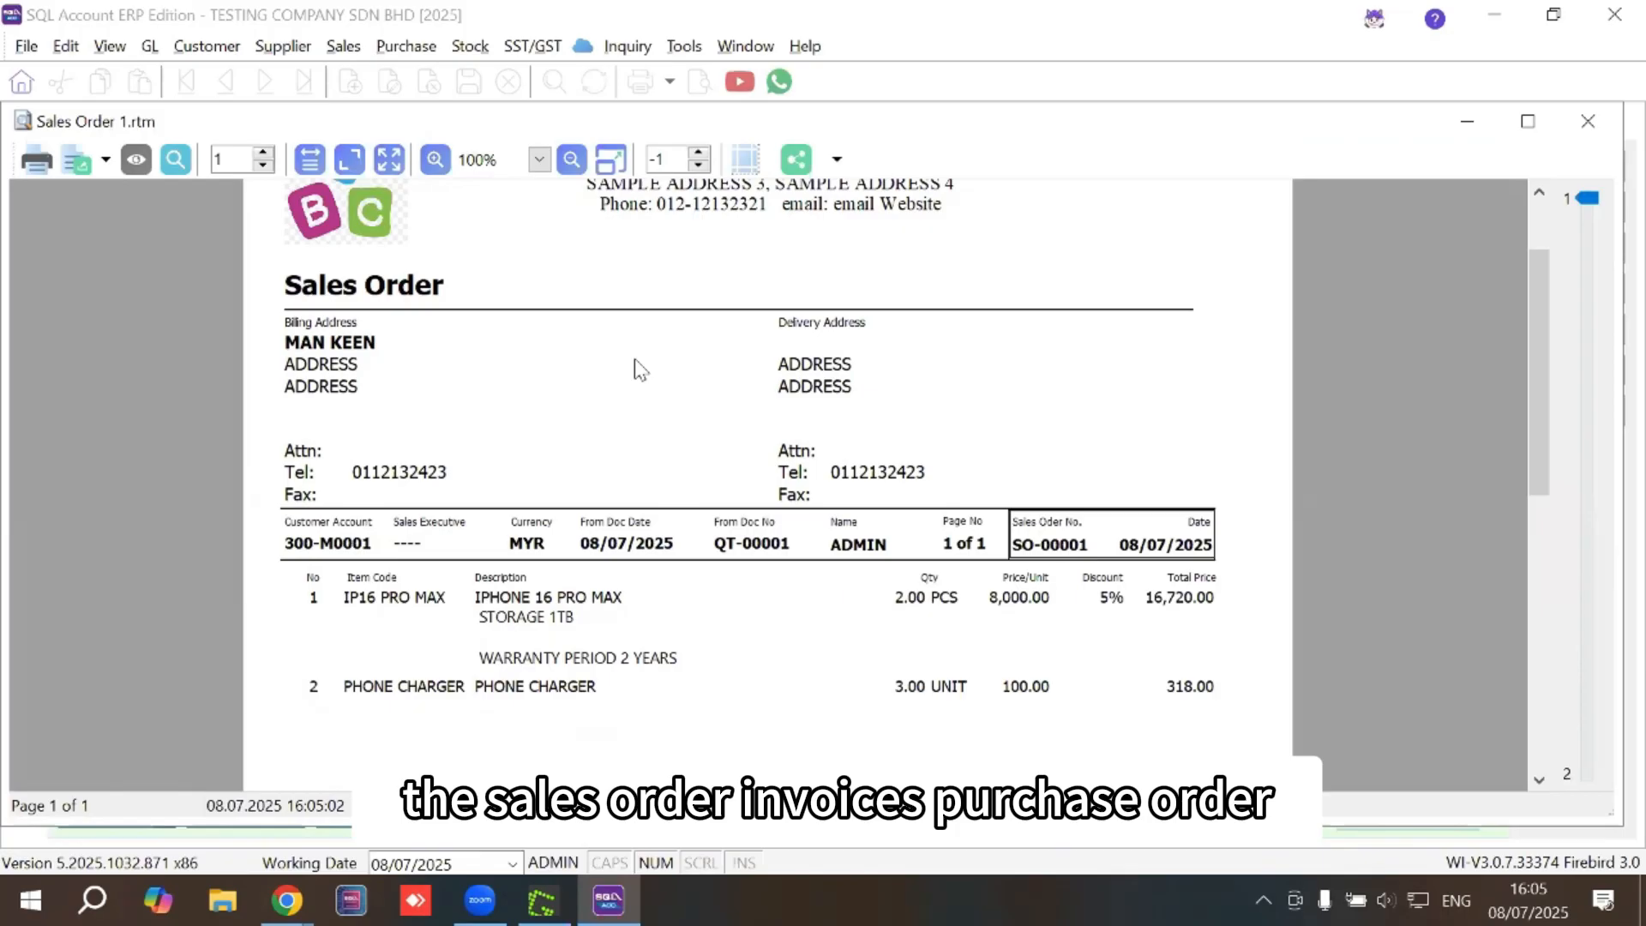
{"action": "scroll", "coordinate": [849, 396], "scroll_direction": "down", "scroll_amount": 6}
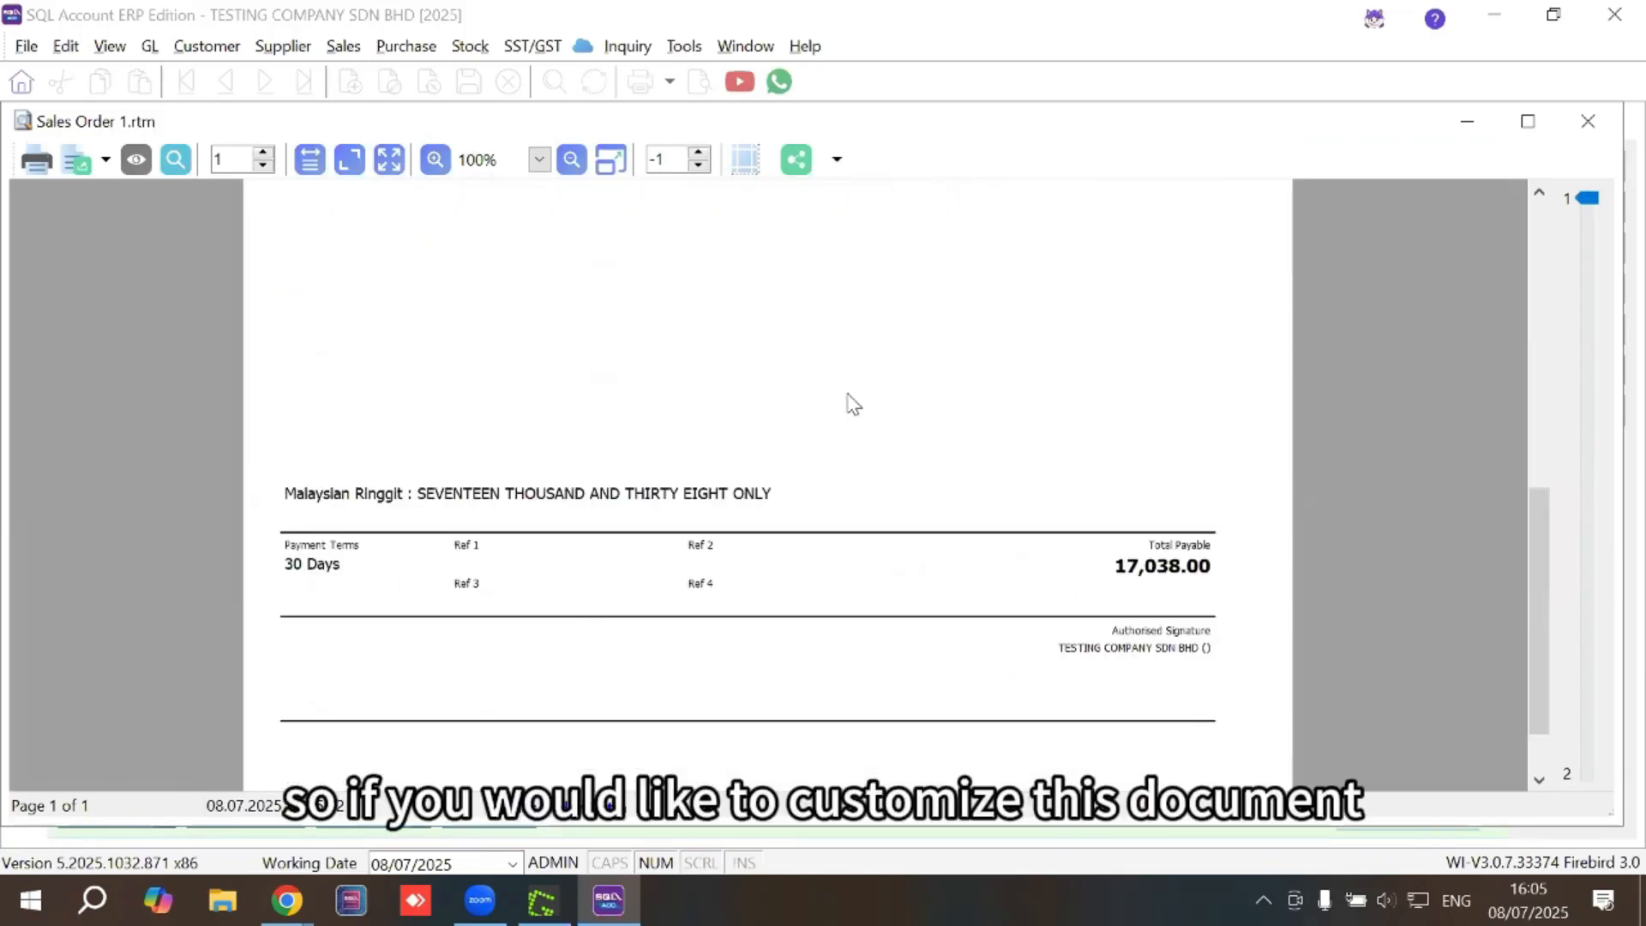
{"action": "scroll", "coordinate": [851, 384], "scroll_direction": "down", "scroll_amount": 1}
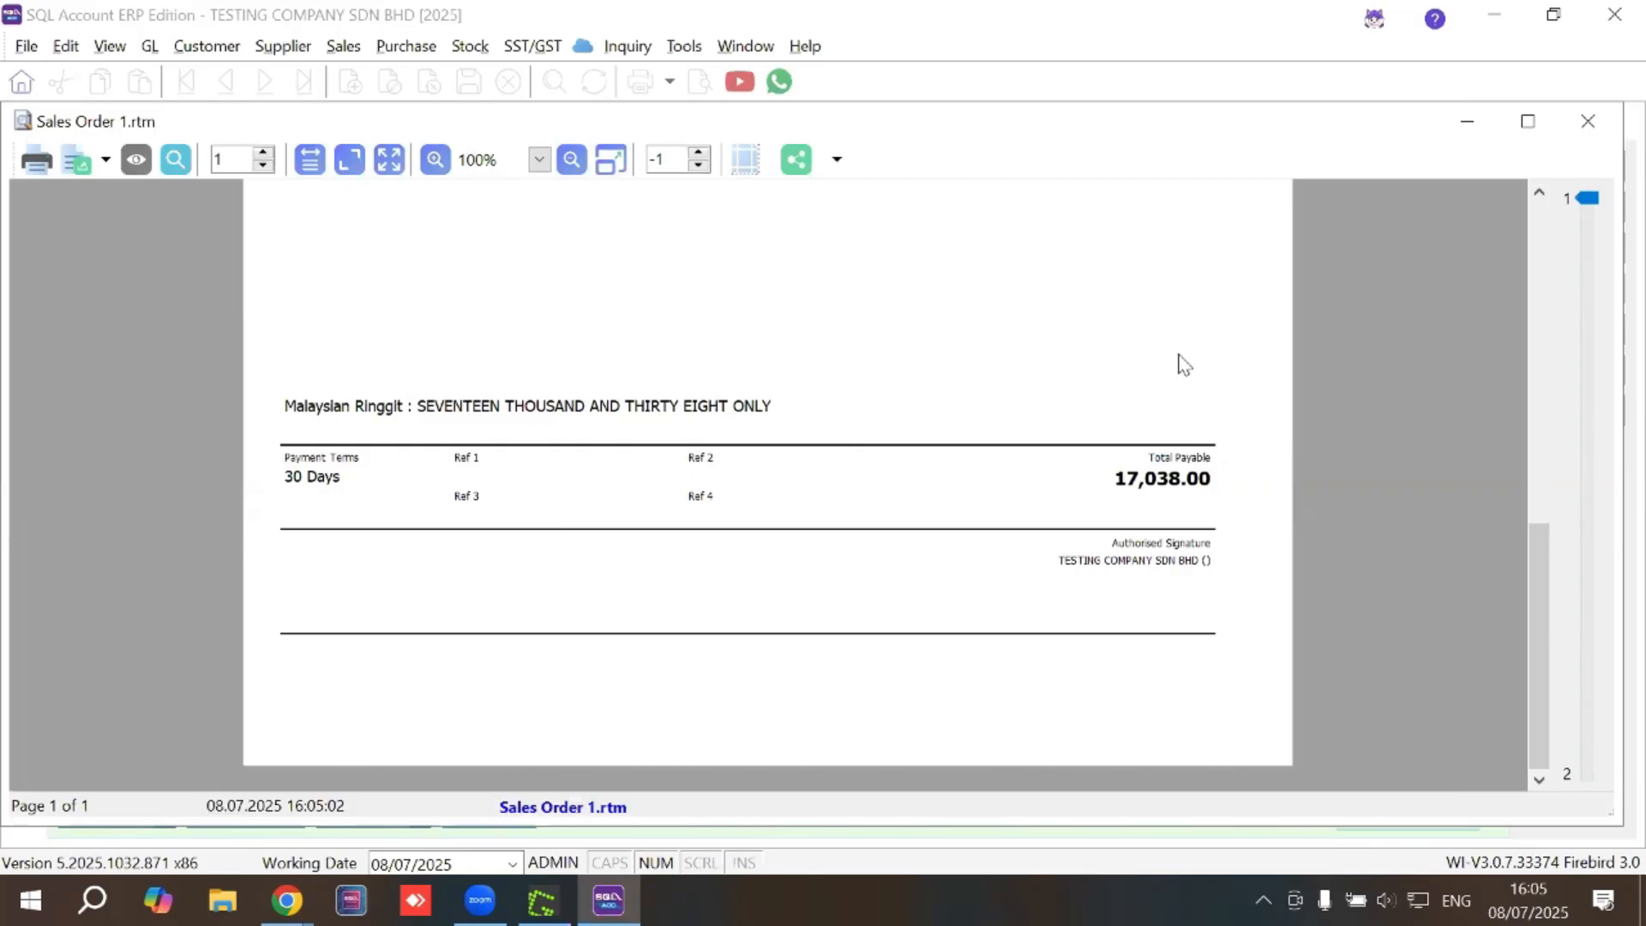
{"action": "scroll", "coordinate": [1180, 363], "scroll_direction": "up", "scroll_amount": 10}
{"action": "left_click", "coordinate": [1587, 121]}
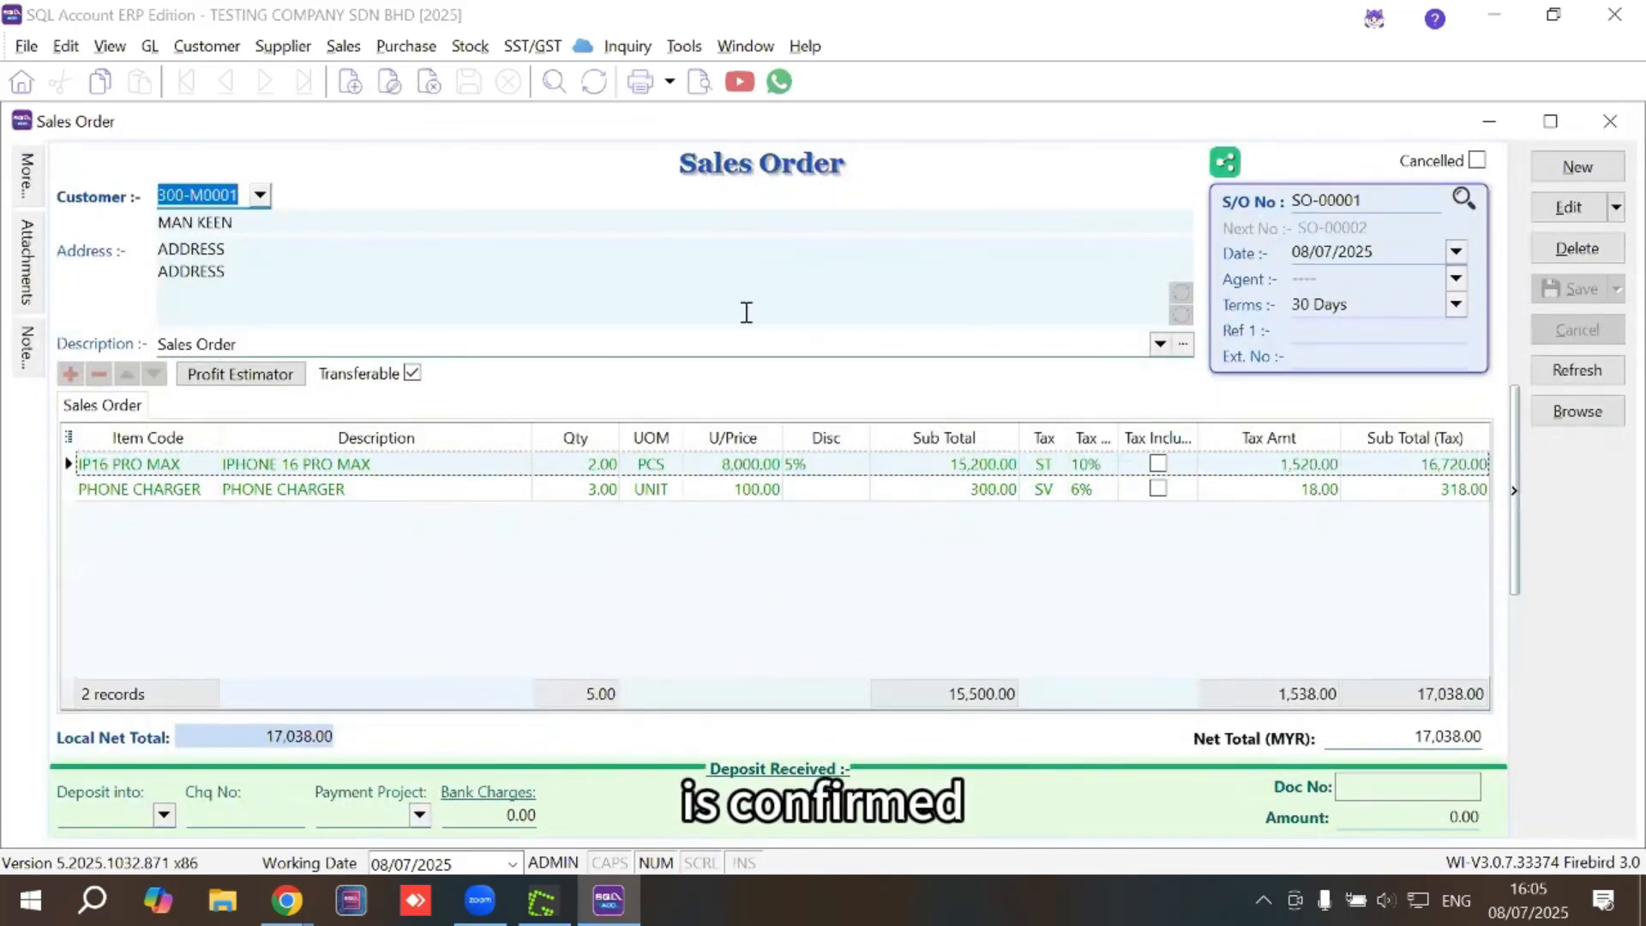
Transfer sales order SO-00001 to a delivery order and save it as DO-00001
{"action": "right_click", "coordinate": [677, 174]}
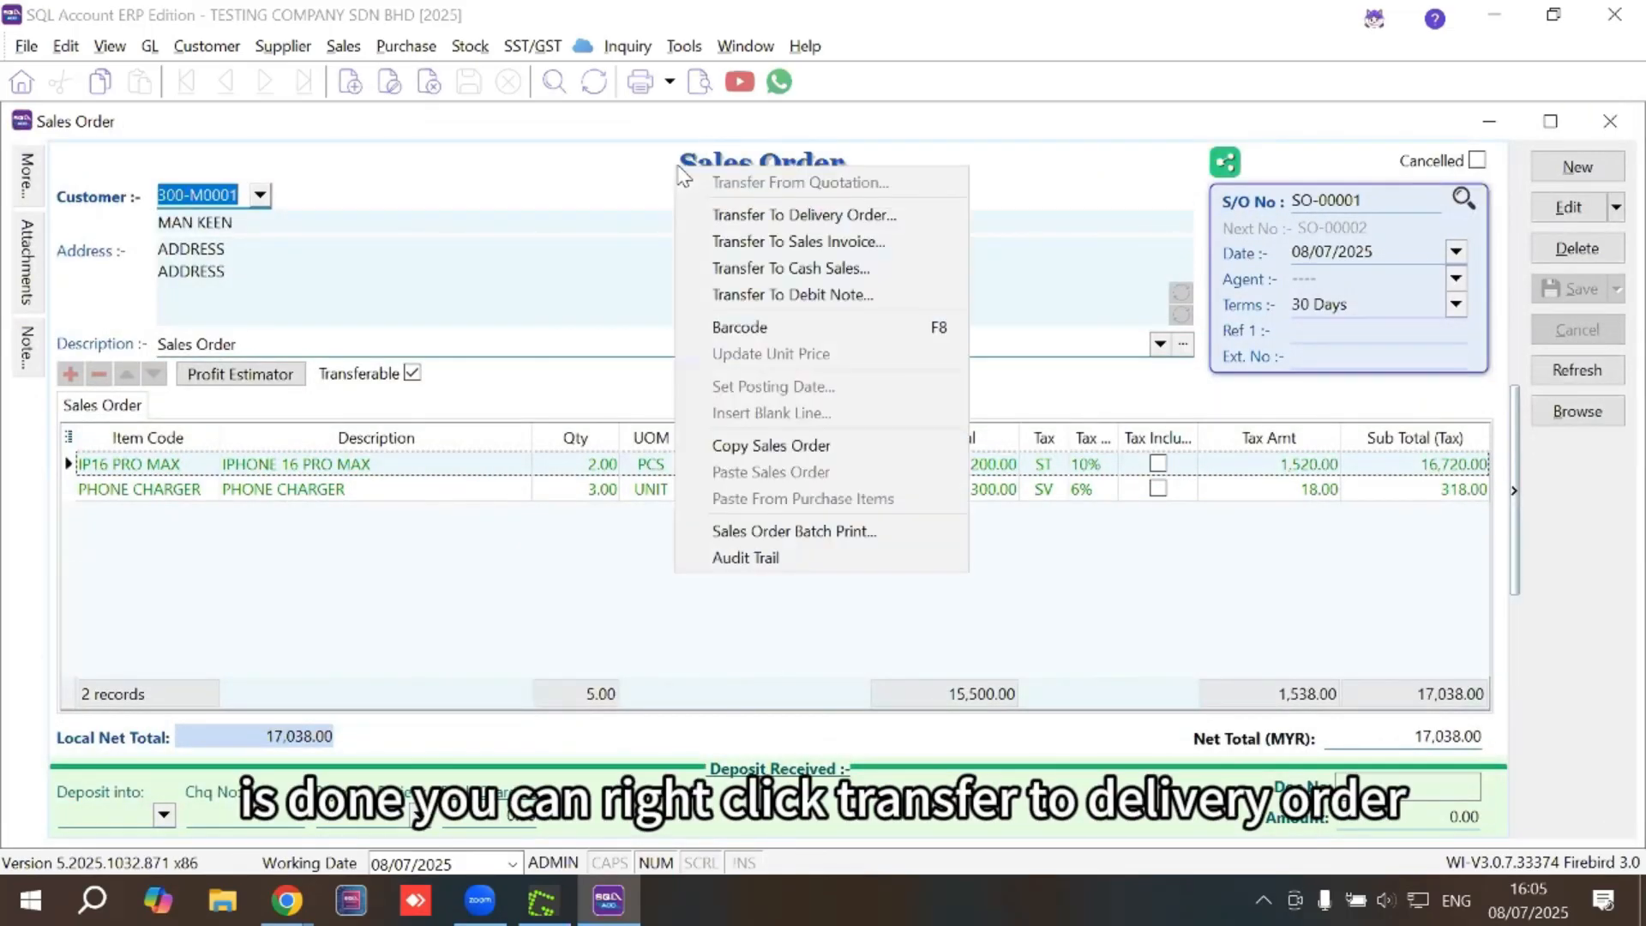
{"action": "left_click", "coordinate": [782, 214]}
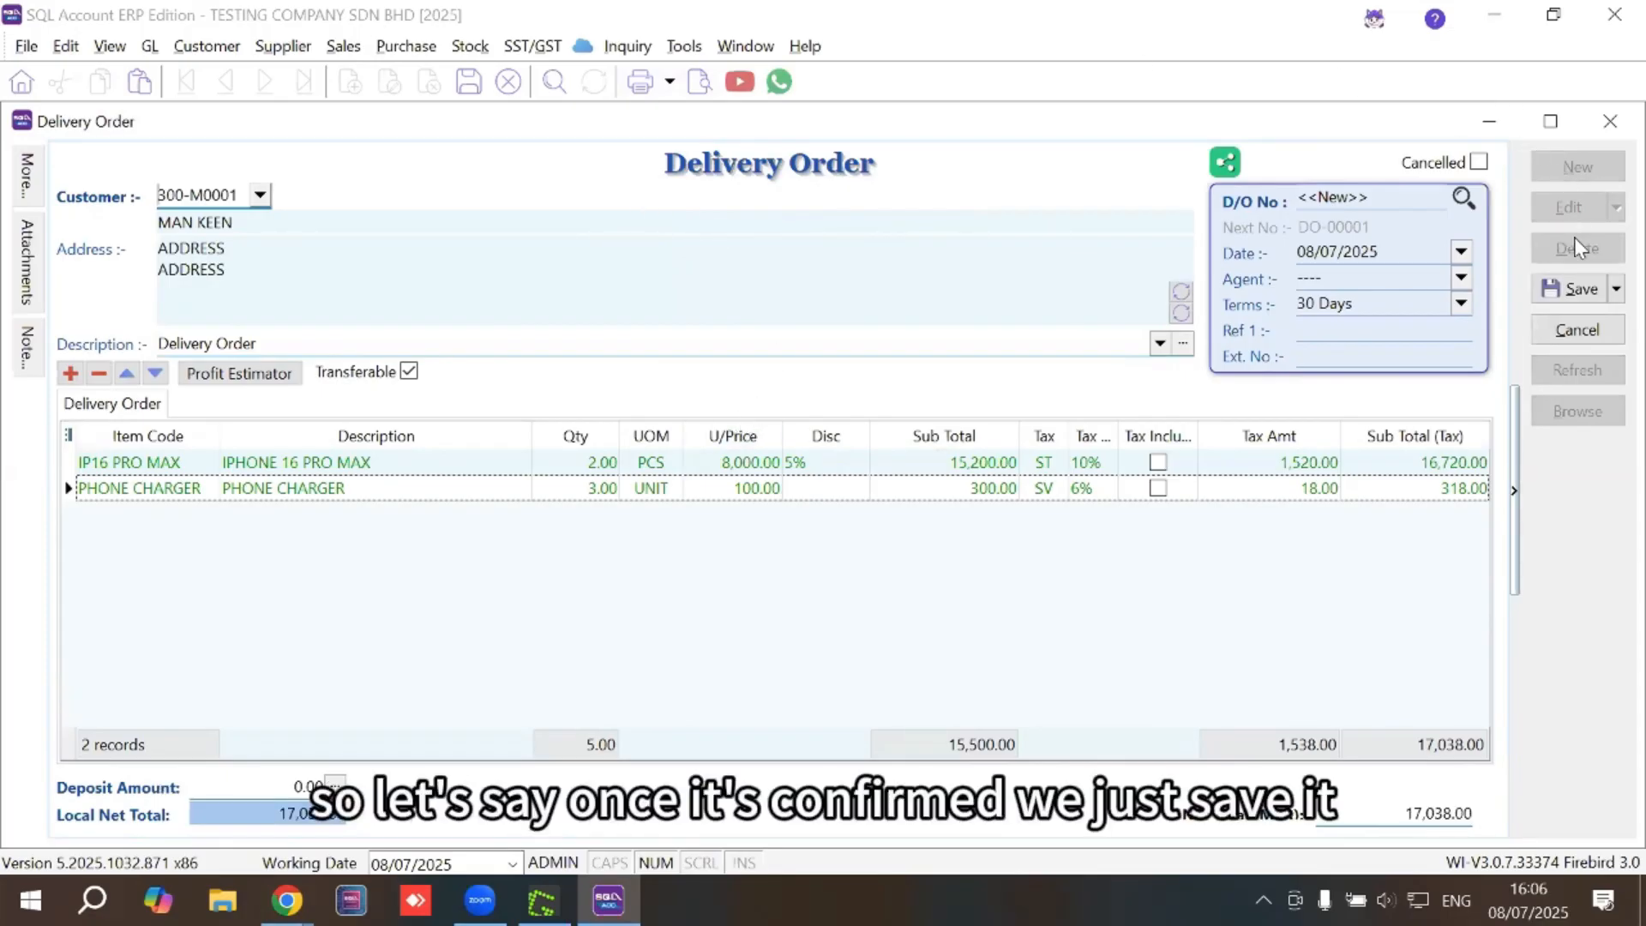
{"action": "left_click", "coordinate": [1574, 291]}
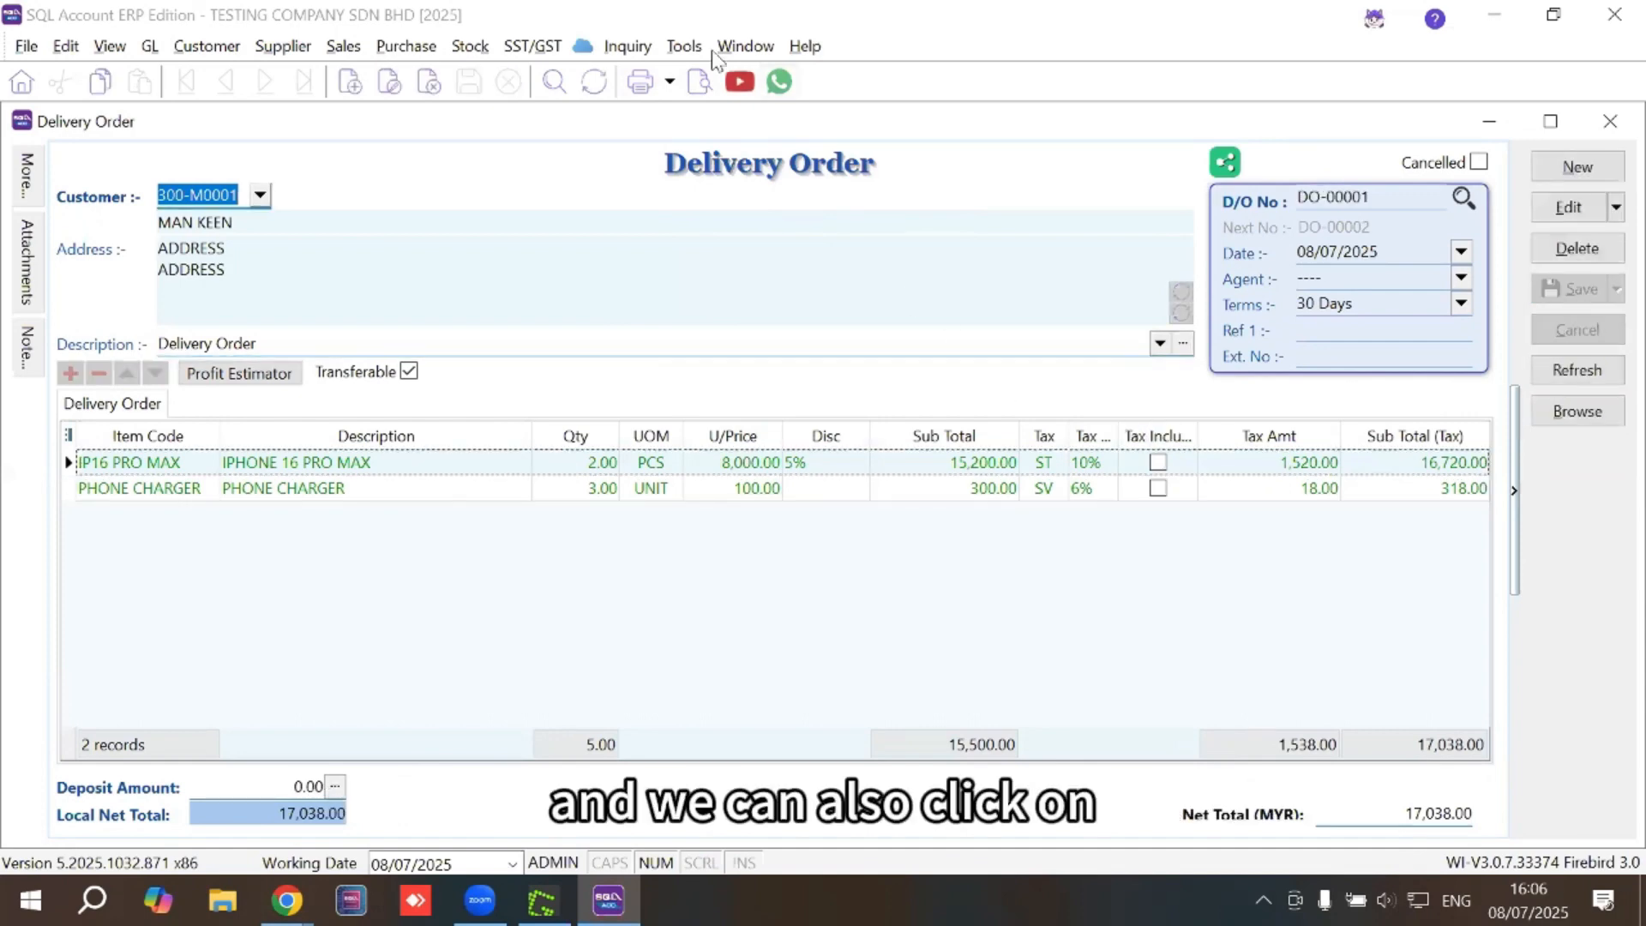
Preview DO-00001 in the Sales Delivery Order 1 format at page width
{"action": "left_click", "coordinate": [701, 83]}
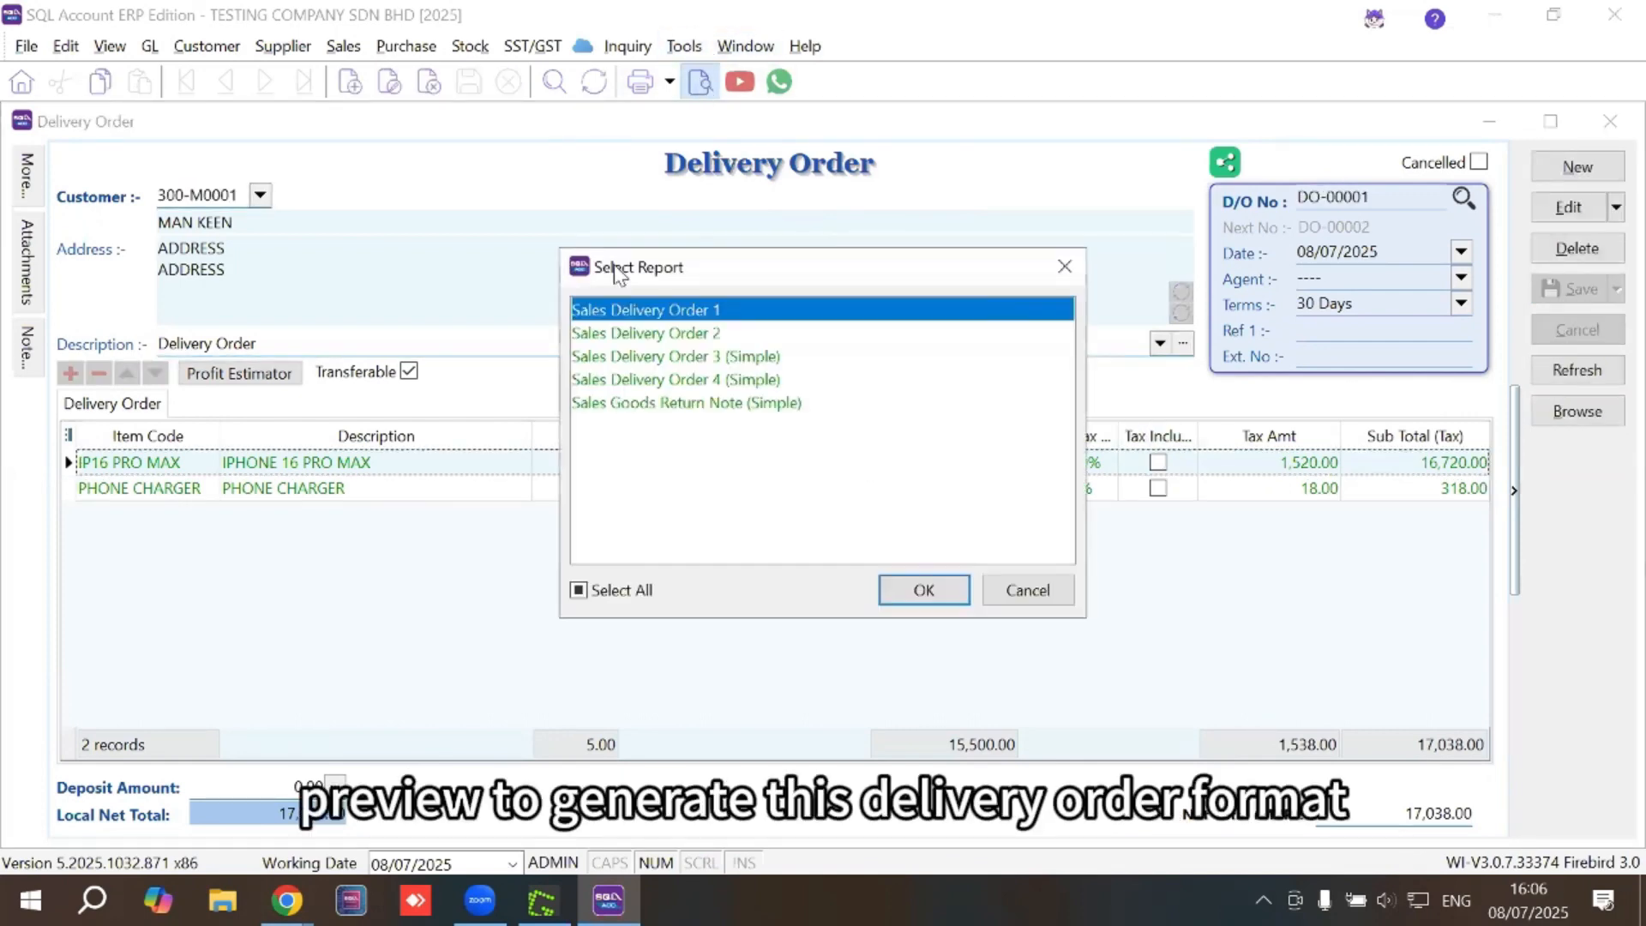
{"action": "double_click", "coordinate": [603, 311]}
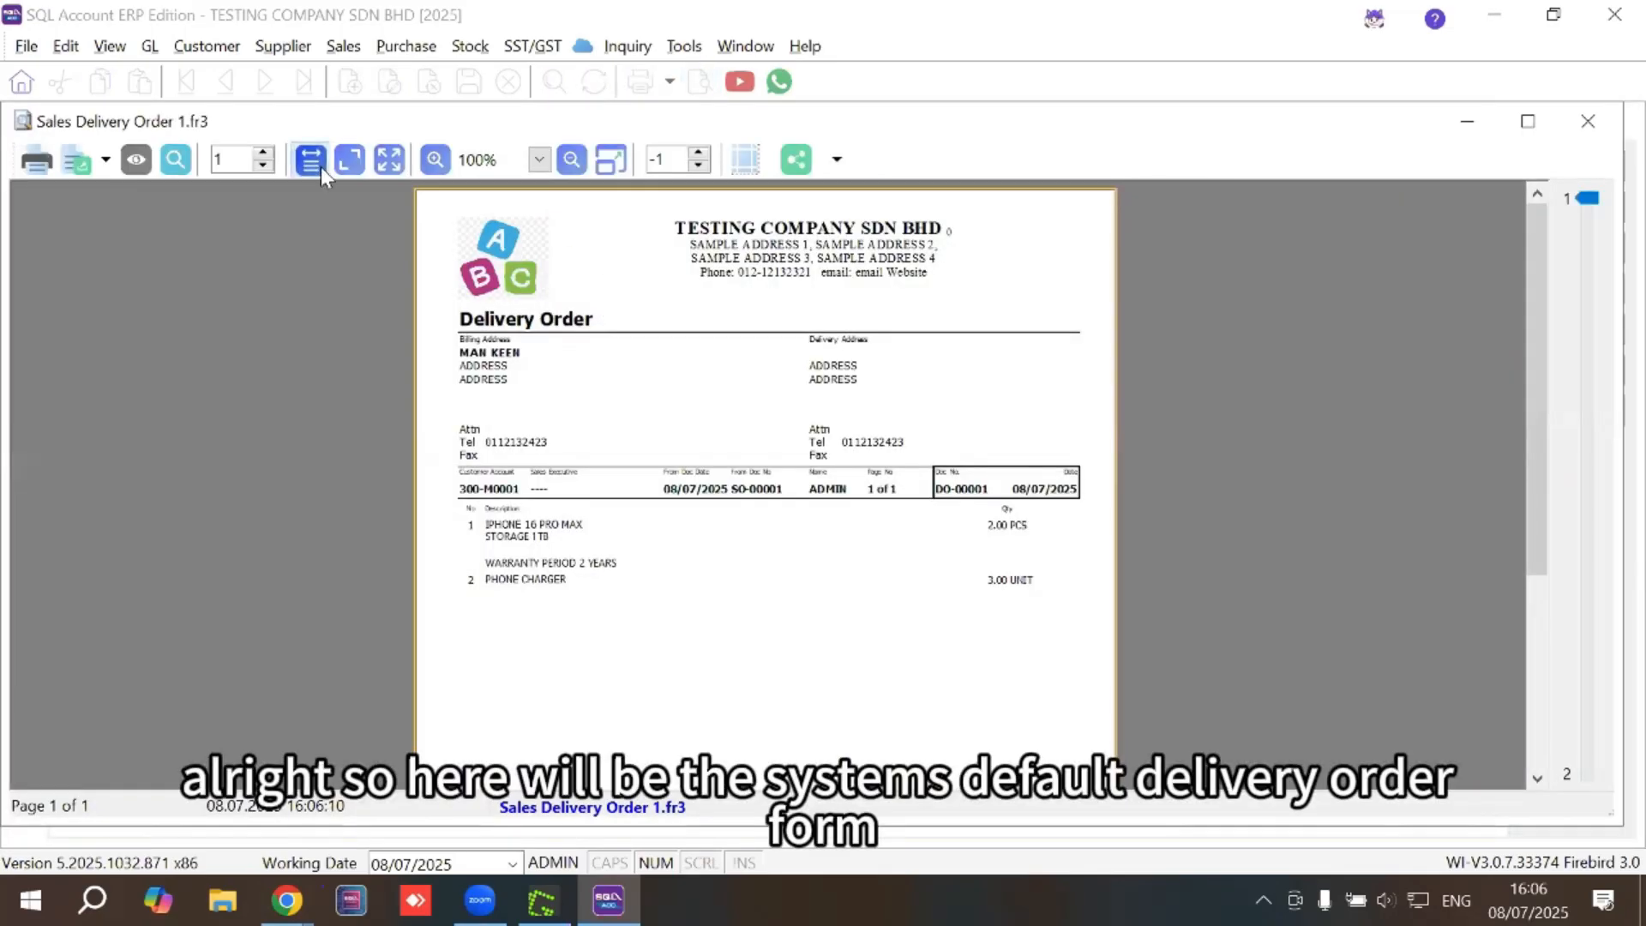
{"action": "left_click", "coordinate": [310, 159]}
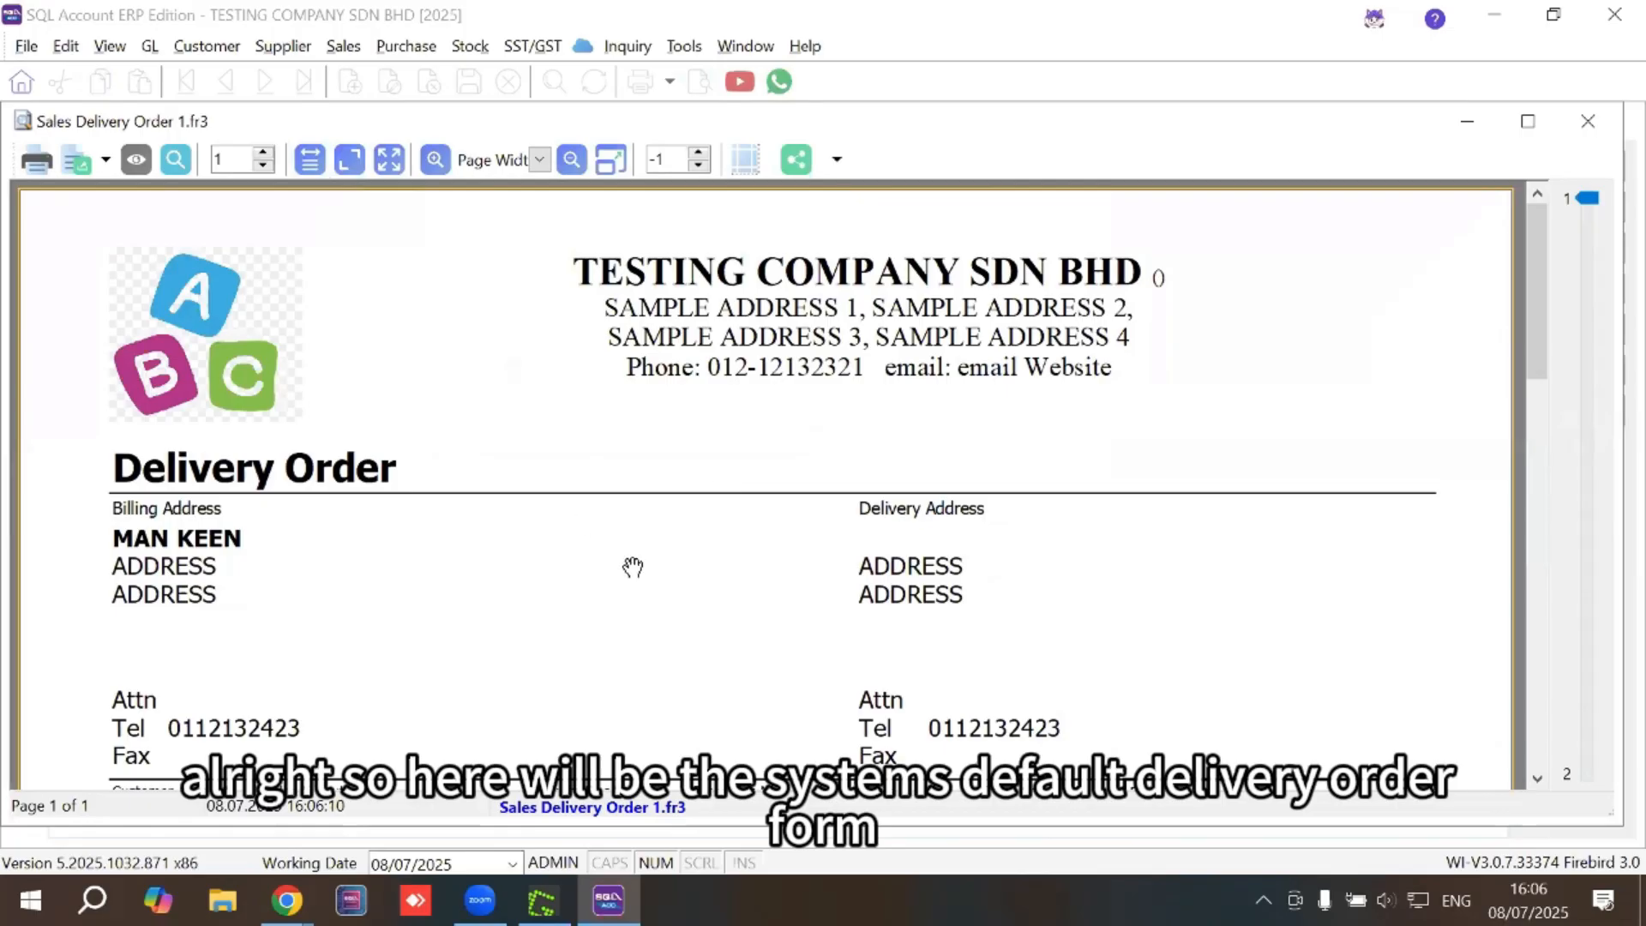
{"action": "scroll", "coordinate": [812, 518], "scroll_direction": "down", "scroll_amount": 4}
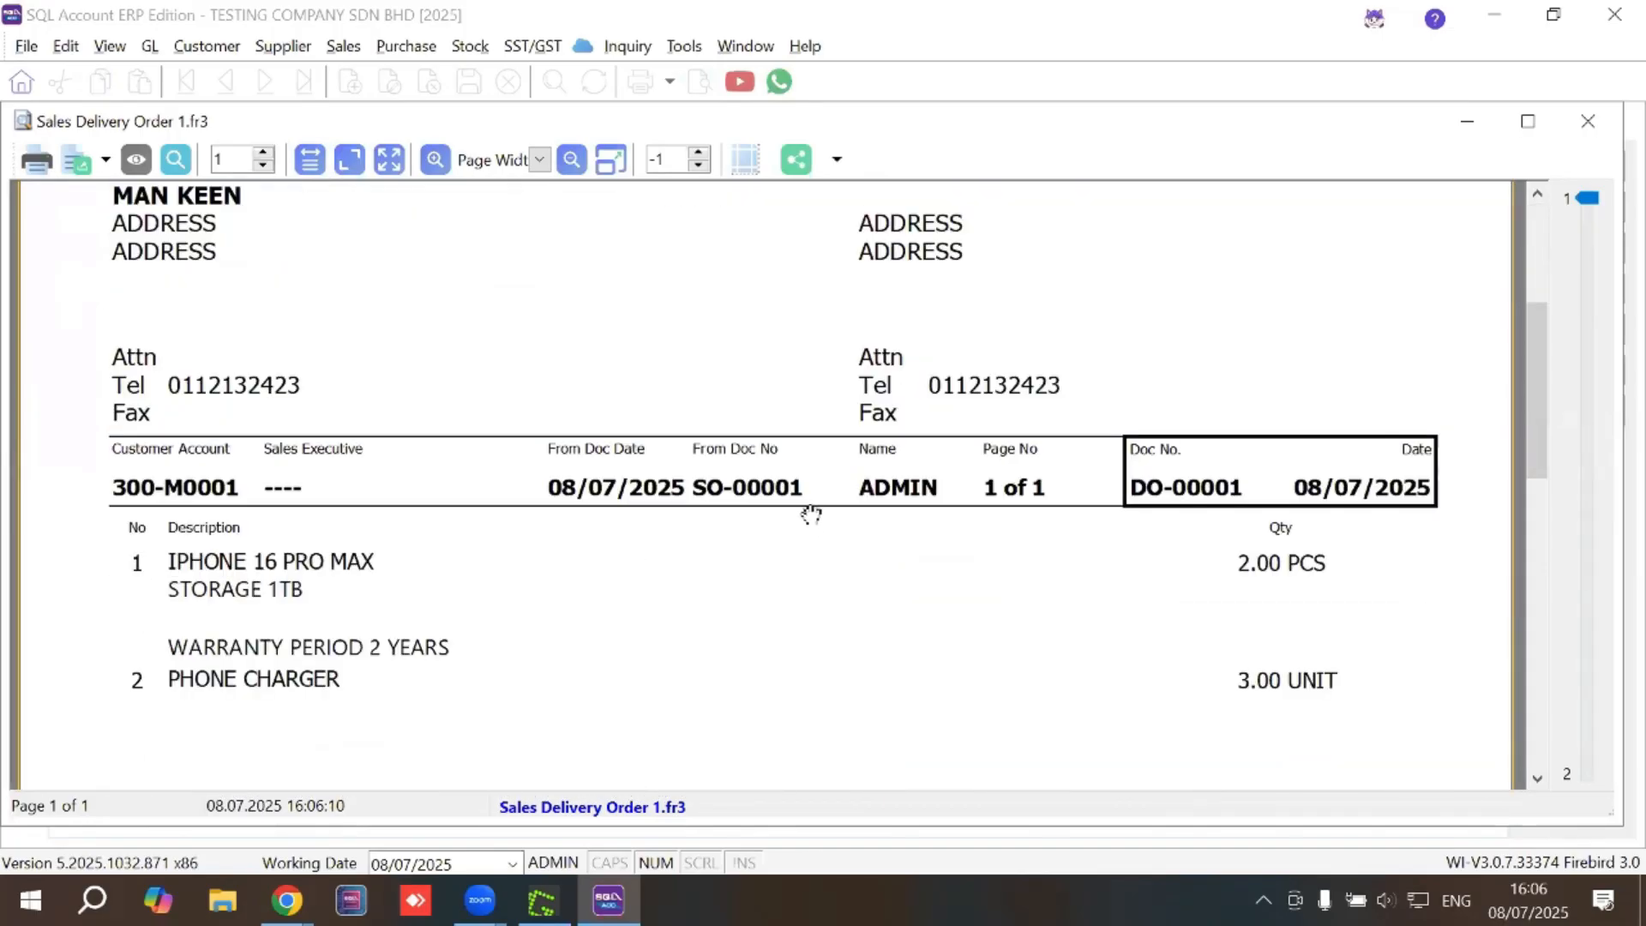
{"action": "scroll", "coordinate": [812, 515], "scroll_direction": "up", "scroll_amount": 2}
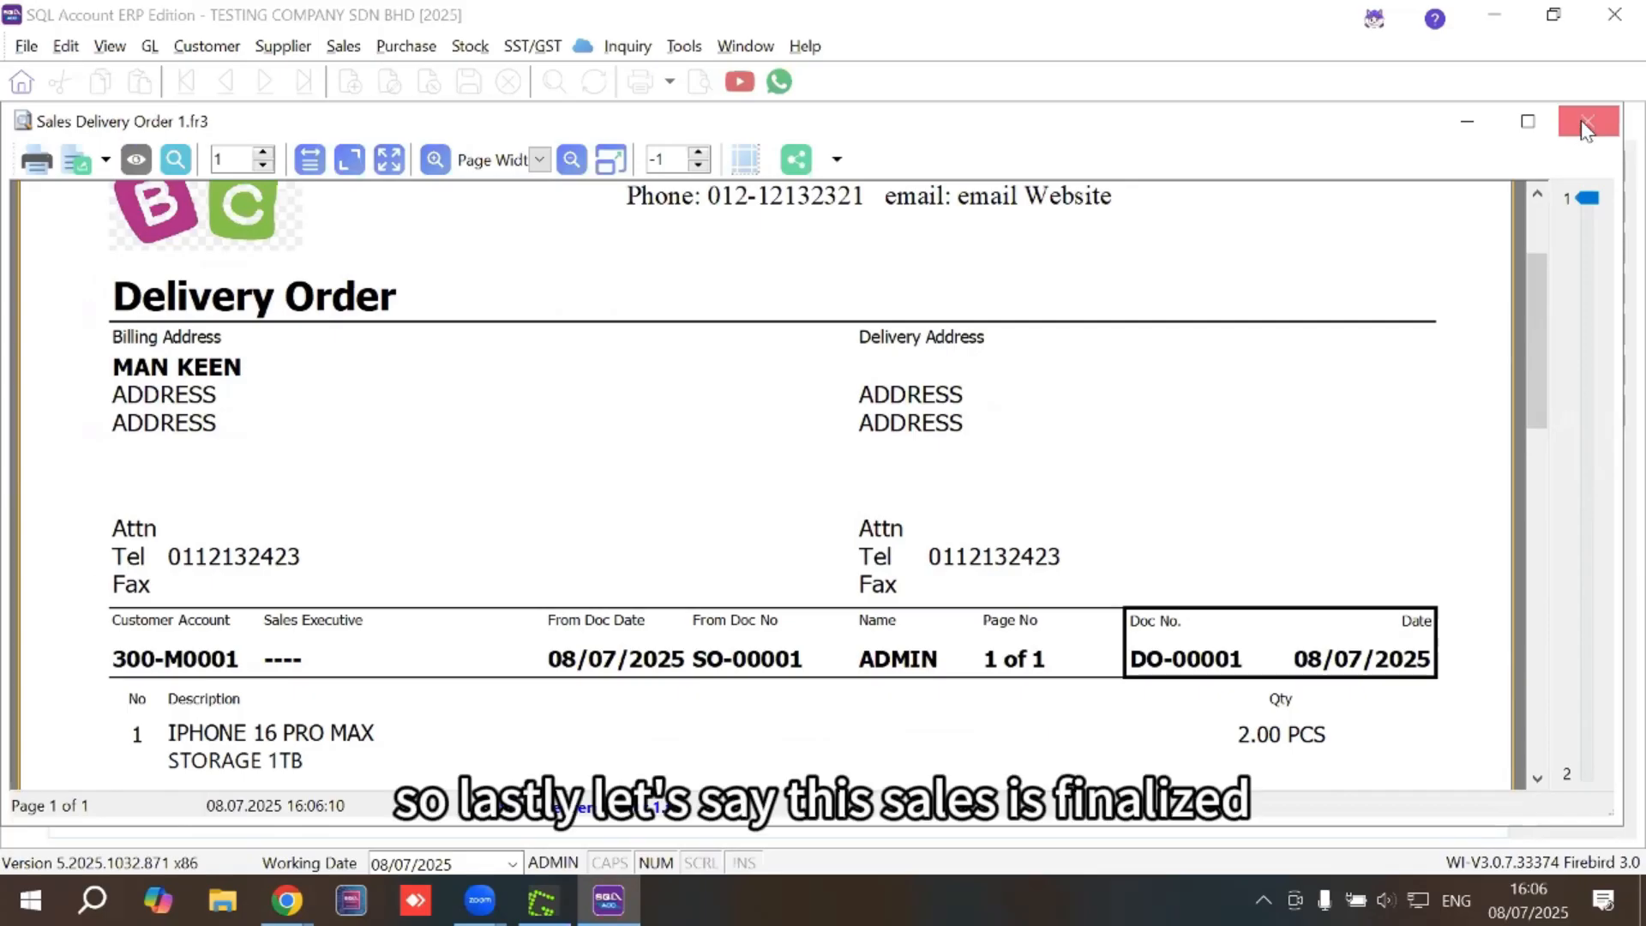
Close the preview, transfer DO-00001 to a sales invoice and save it as IV-00001
{"action": "left_click", "coordinate": [1585, 125]}
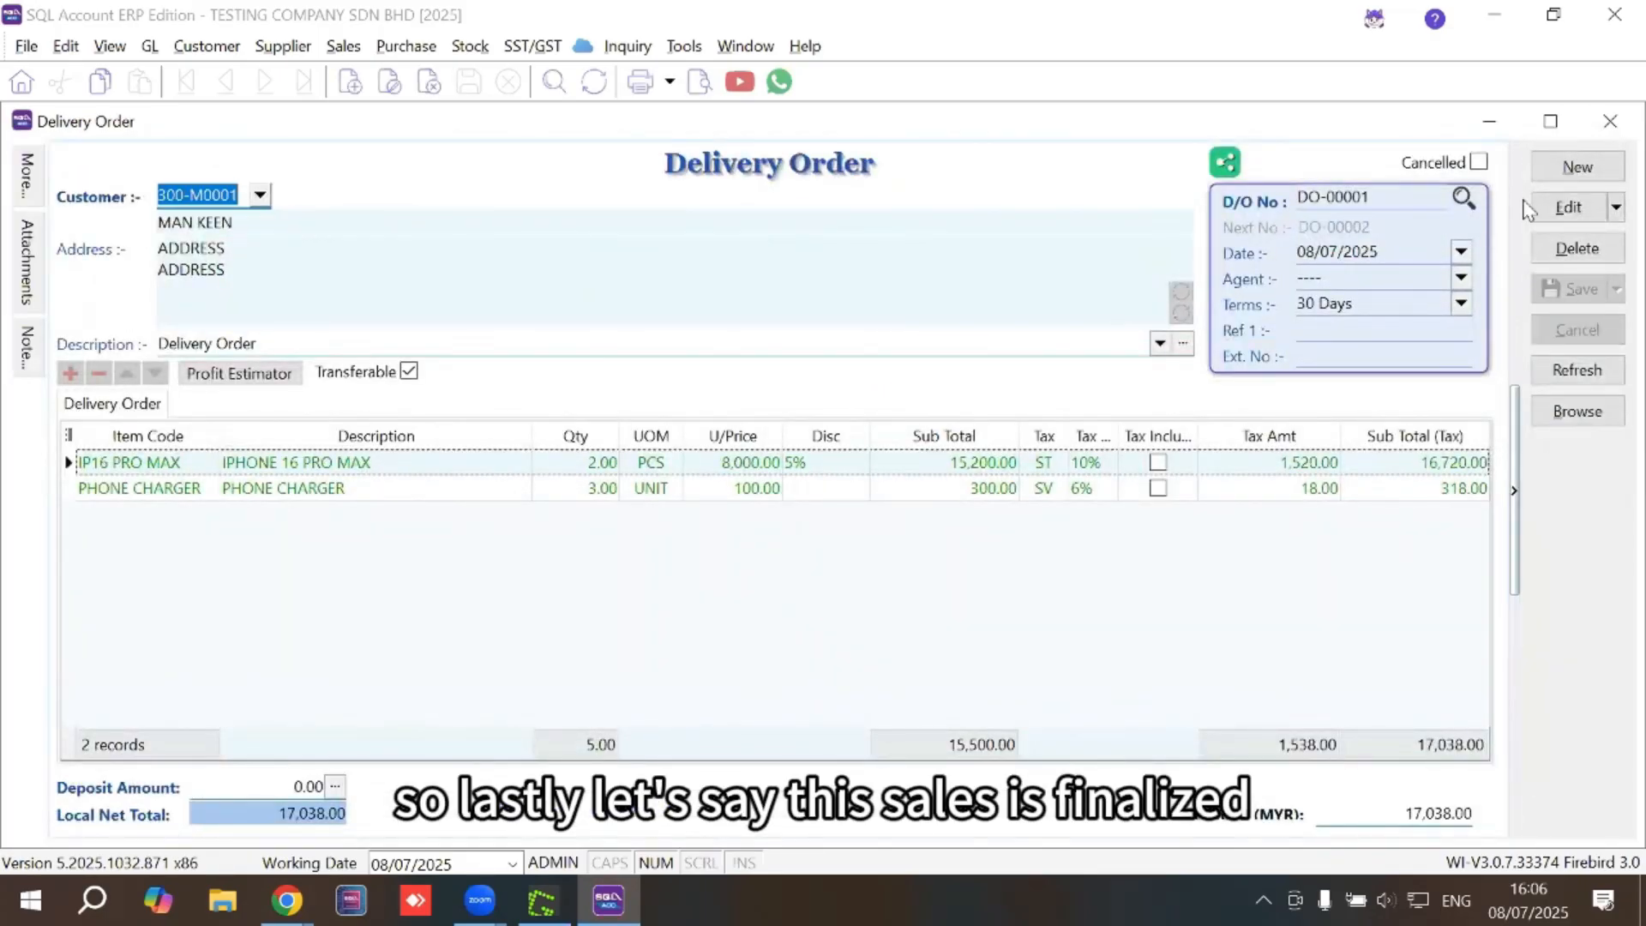
{"action": "right_click", "coordinate": [887, 161]}
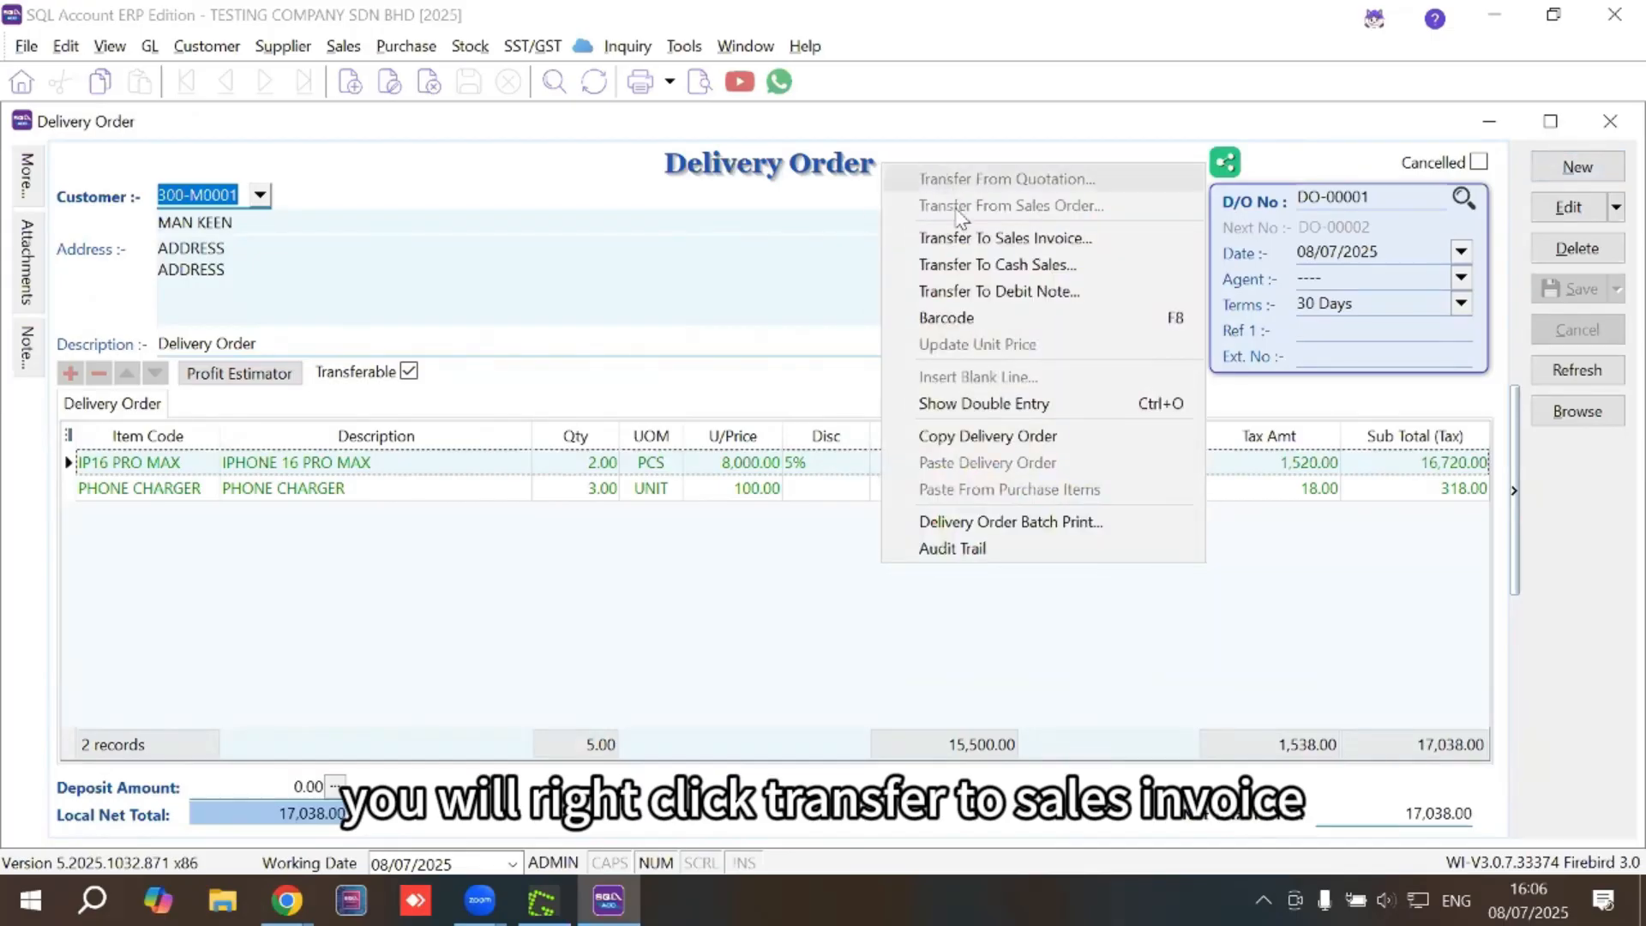
{"action": "left_click", "coordinate": [1007, 245]}
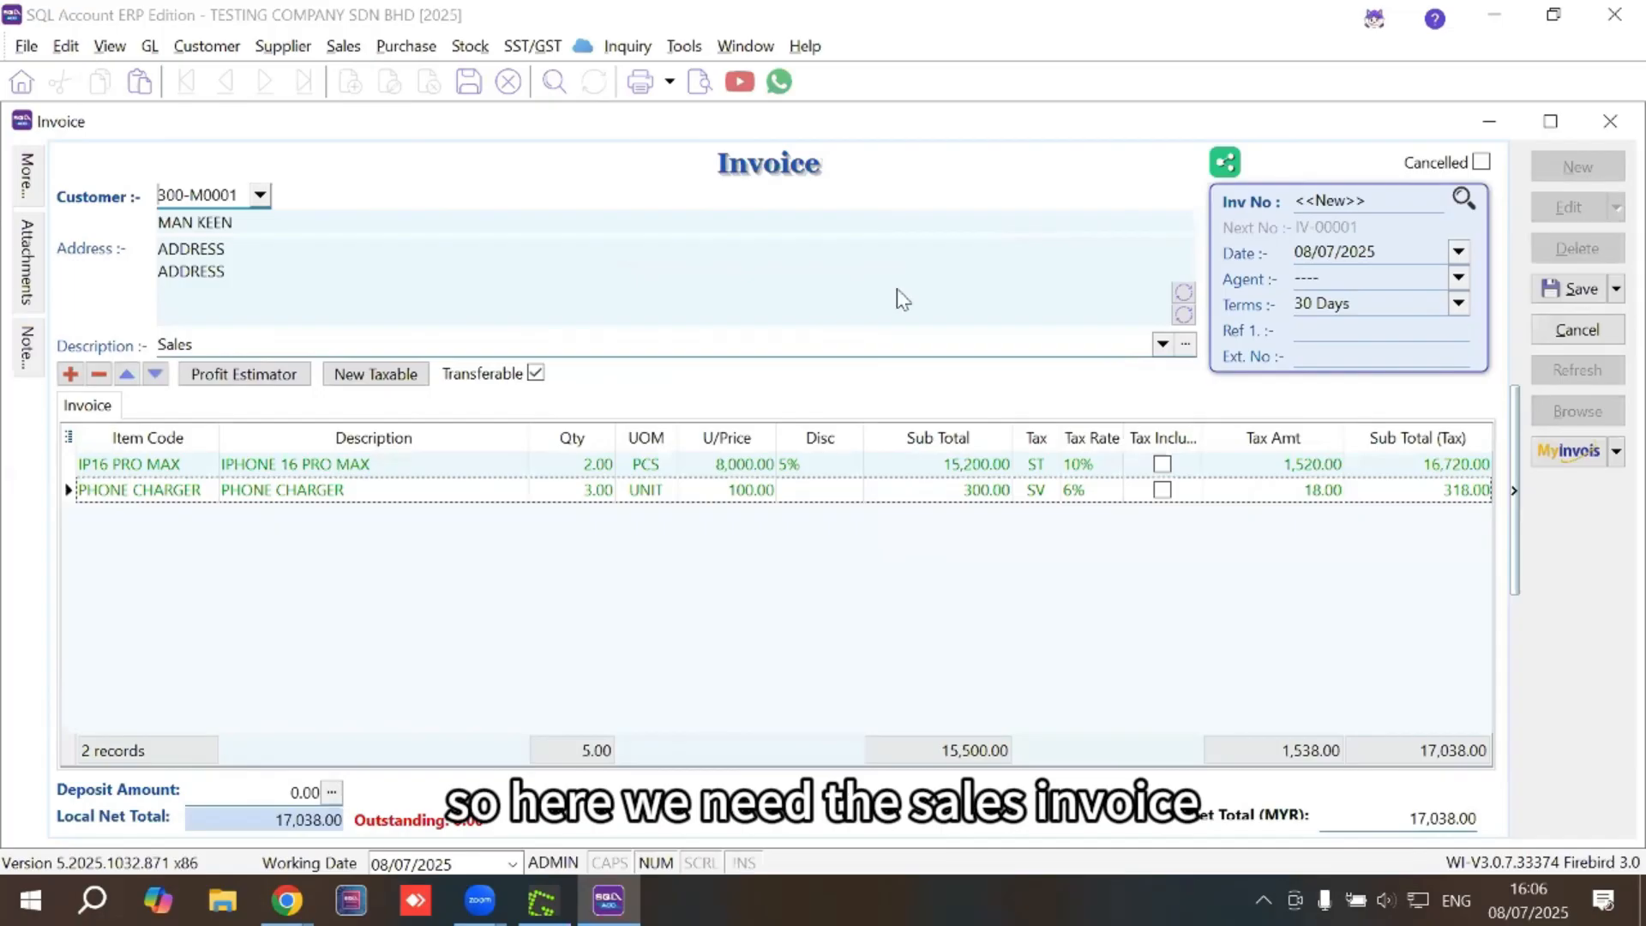
{"action": "left_click", "coordinate": [1593, 296]}
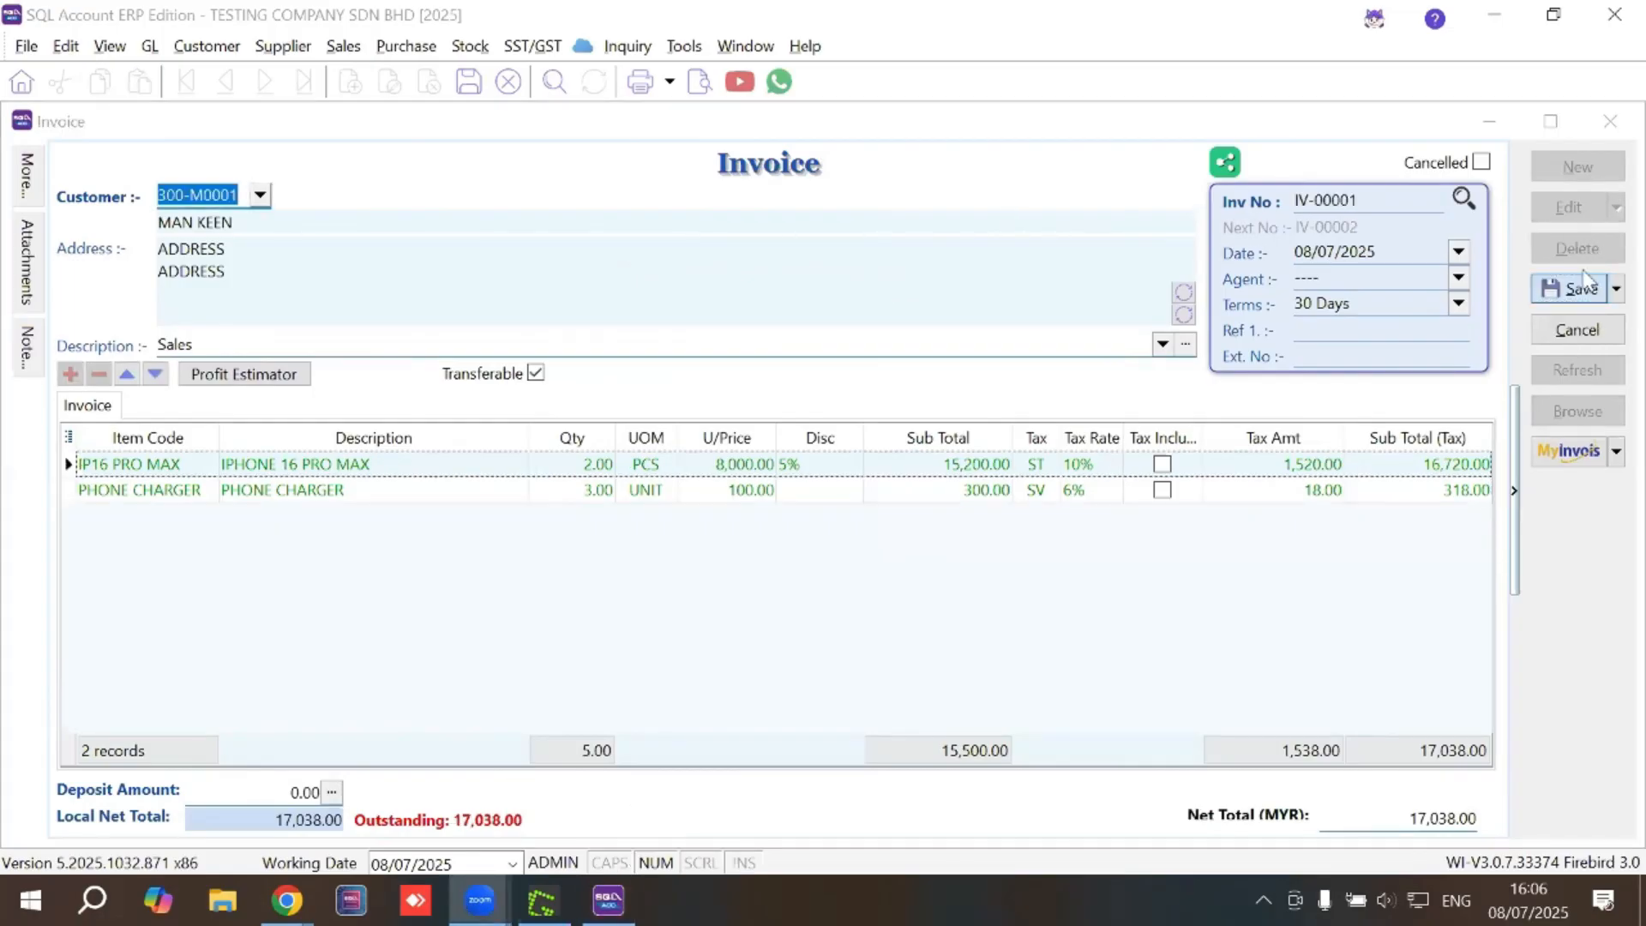
{"action": "left_click", "coordinate": [700, 82]}
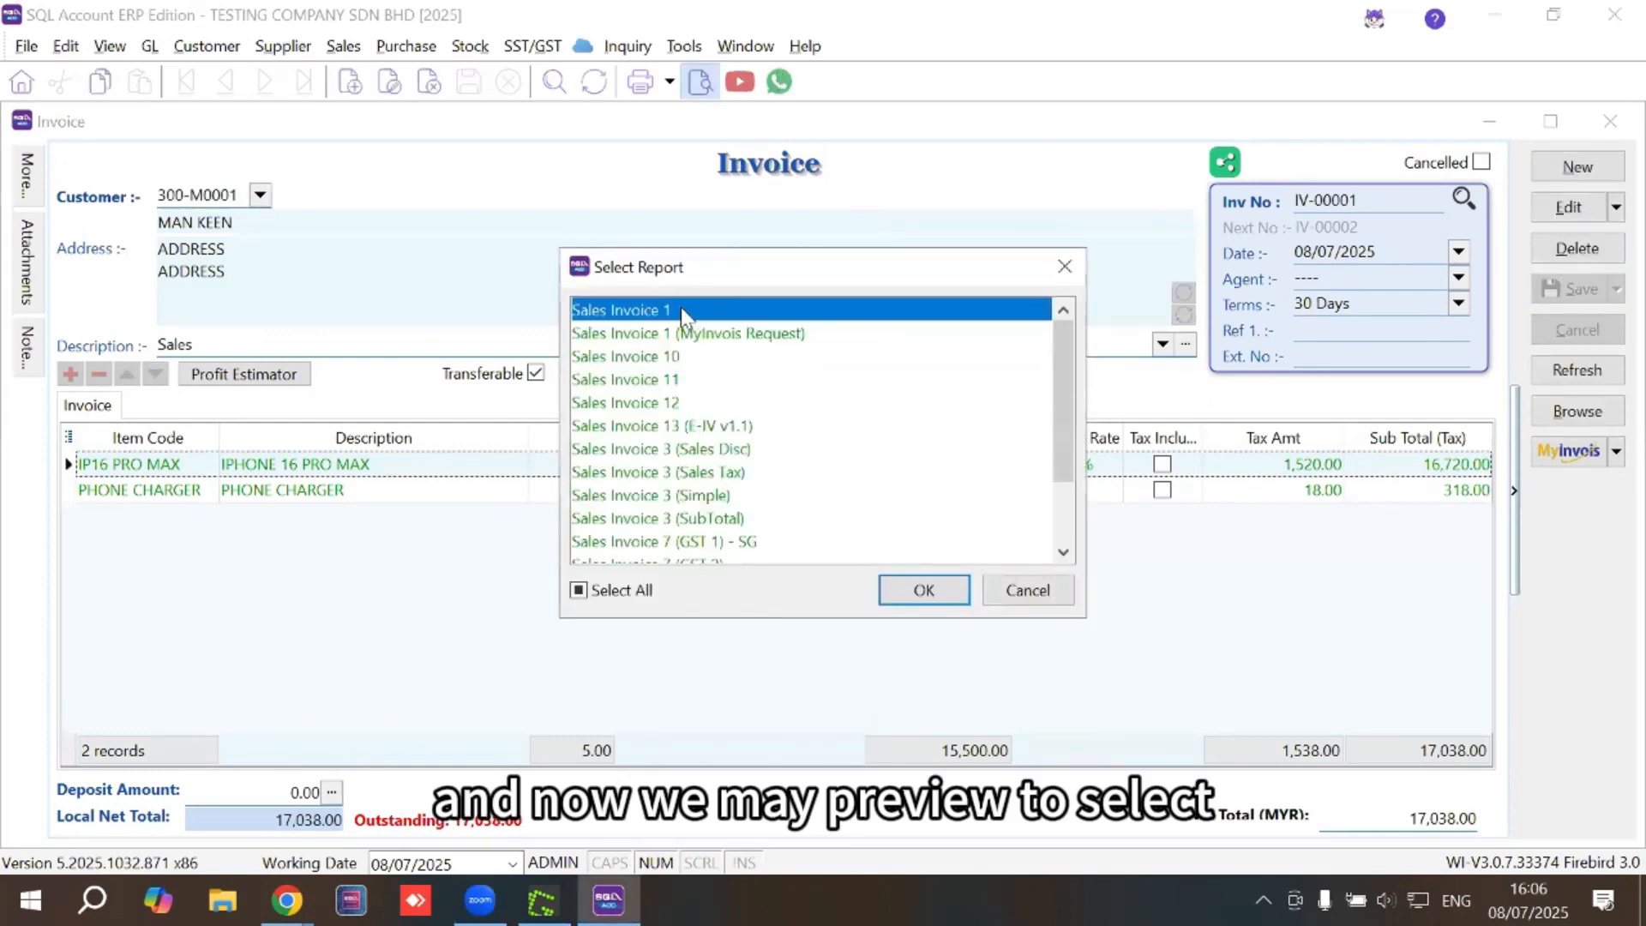
{"action": "double_click", "coordinate": [680, 308]}
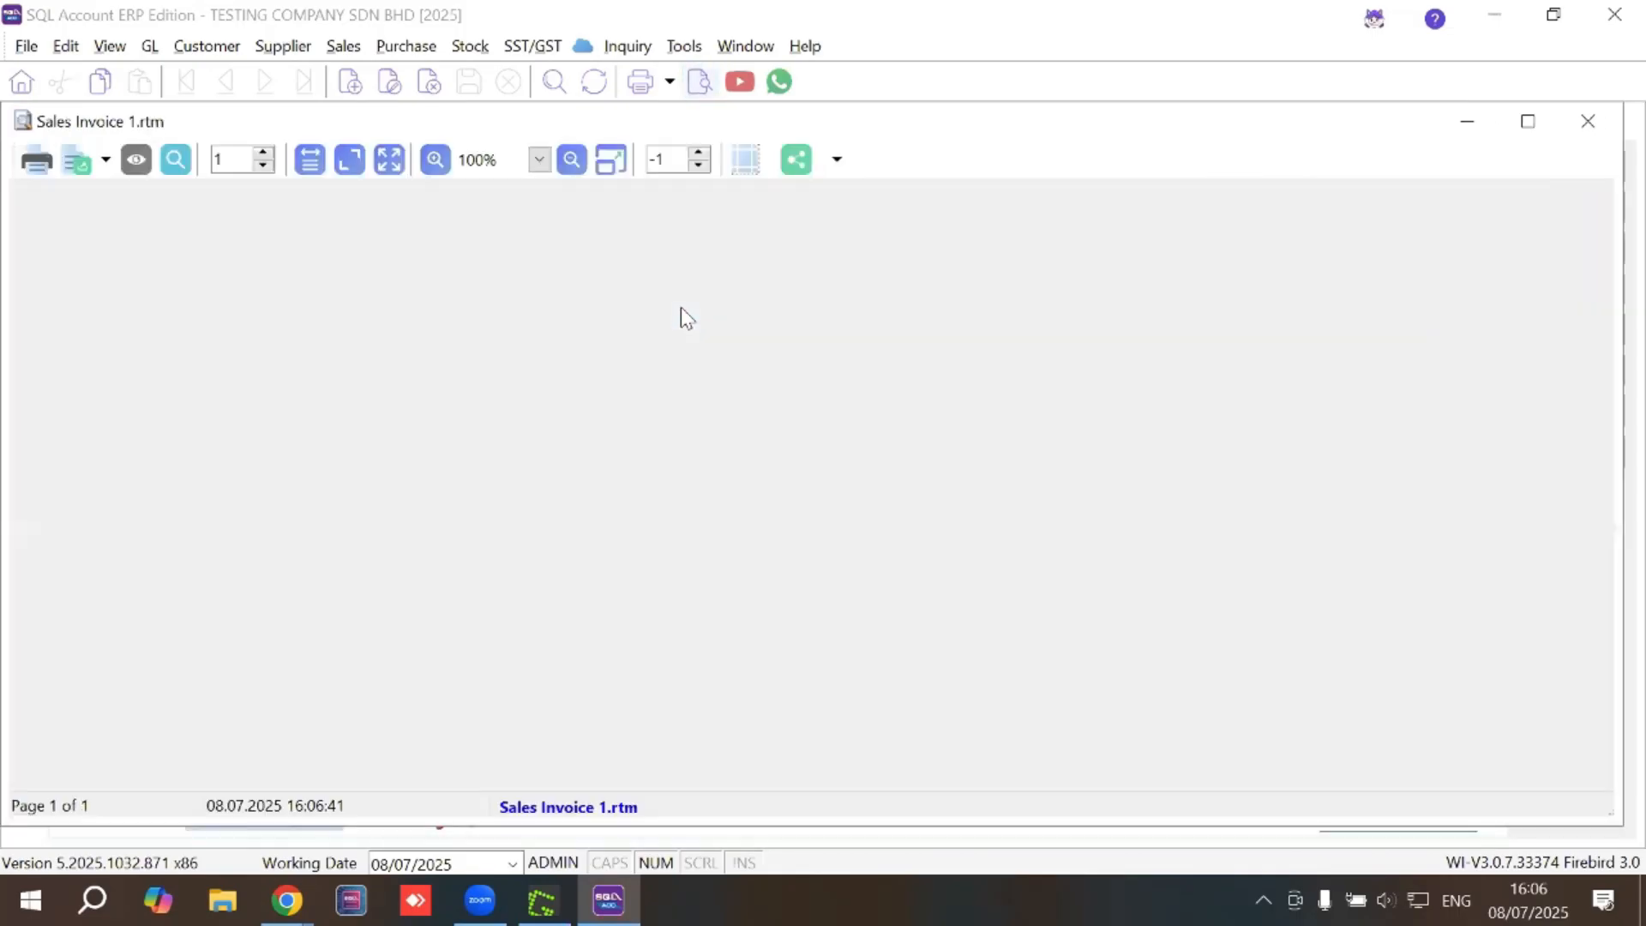
{"action": "scroll", "coordinate": [690, 300], "scroll_direction": "down", "scroll_amount": 2}
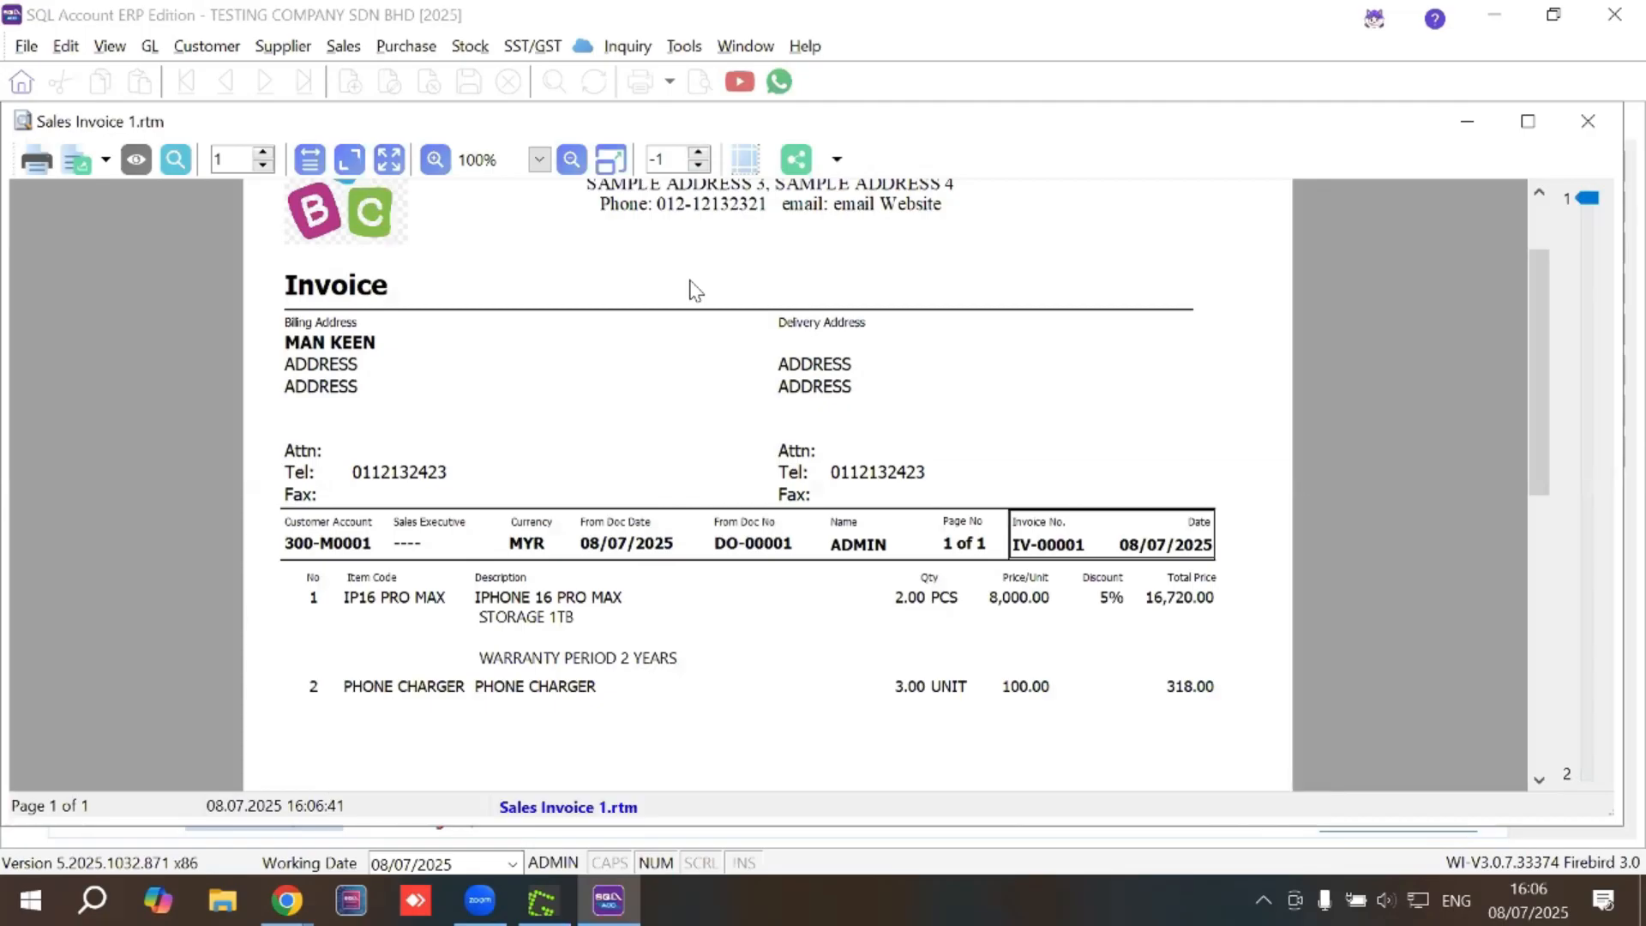
{"action": "left_click", "coordinate": [1587, 125]}
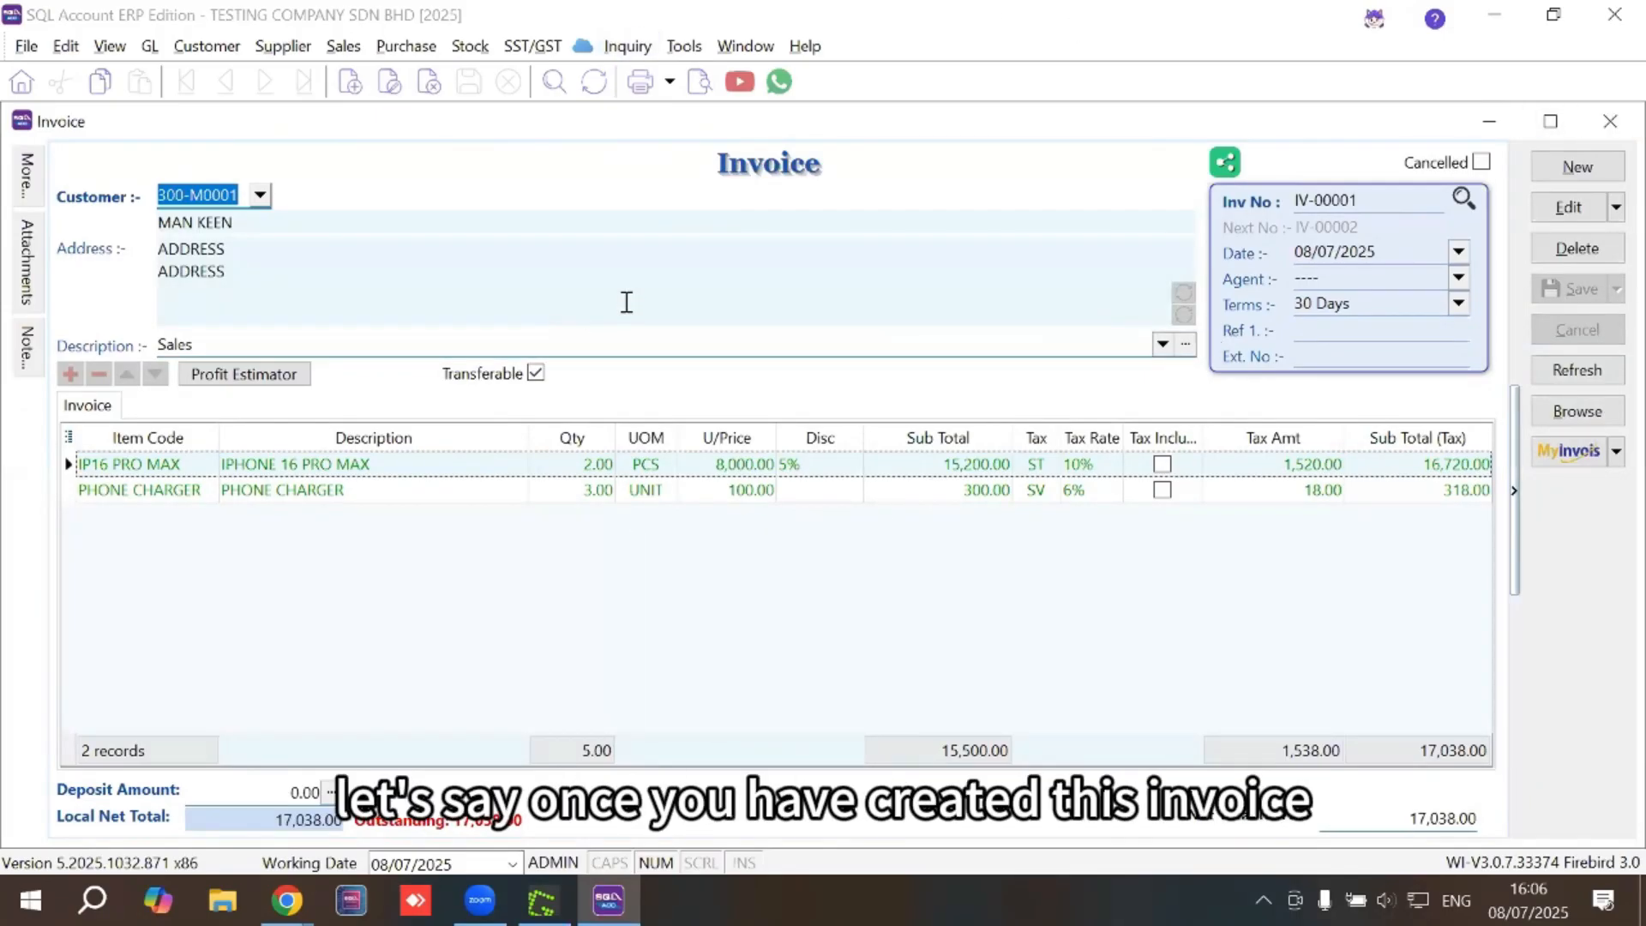
{"action": "left_click", "coordinate": [1585, 460]}
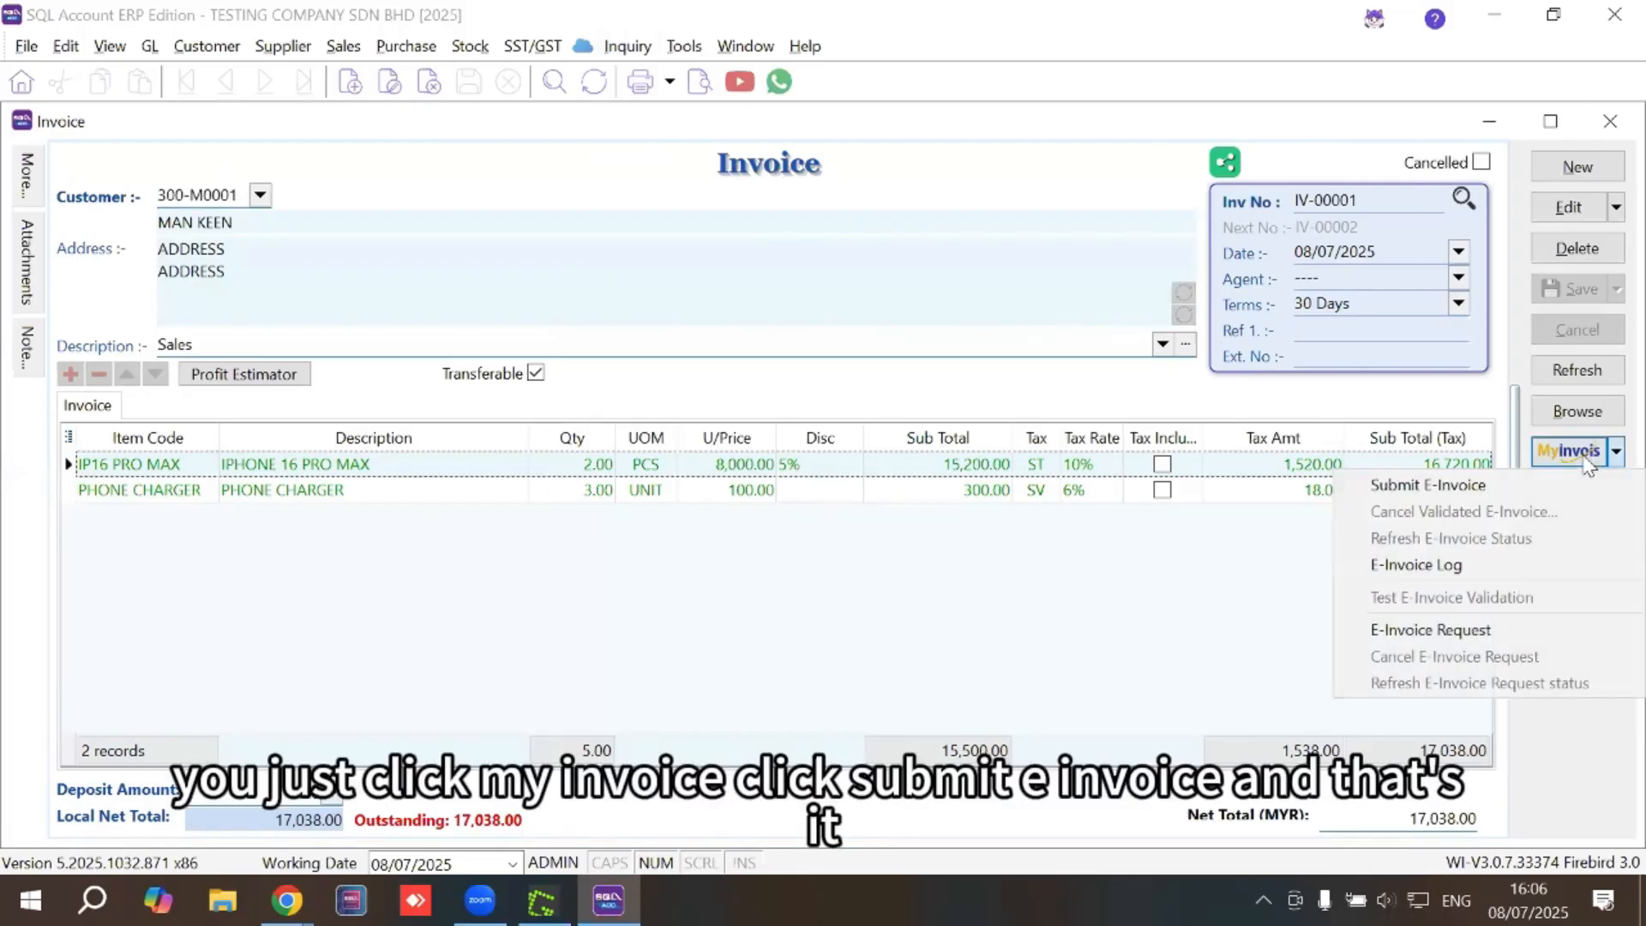
{"action": "left_click", "coordinate": [1425, 485]}
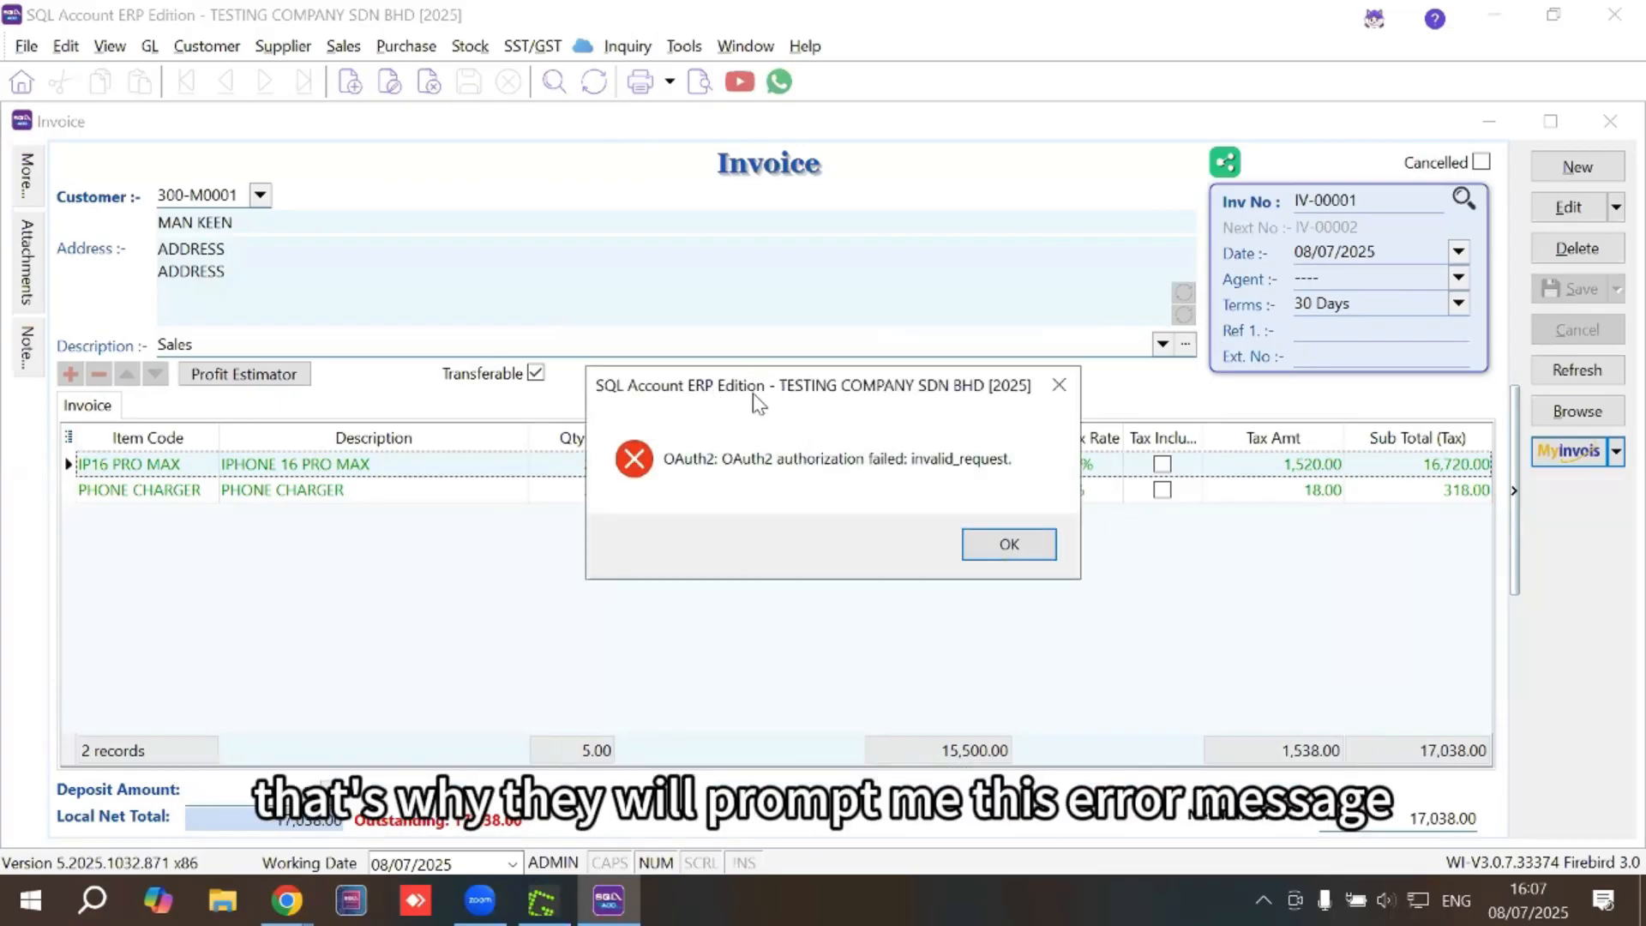
{"action": "left_click", "coordinate": [1026, 544]}
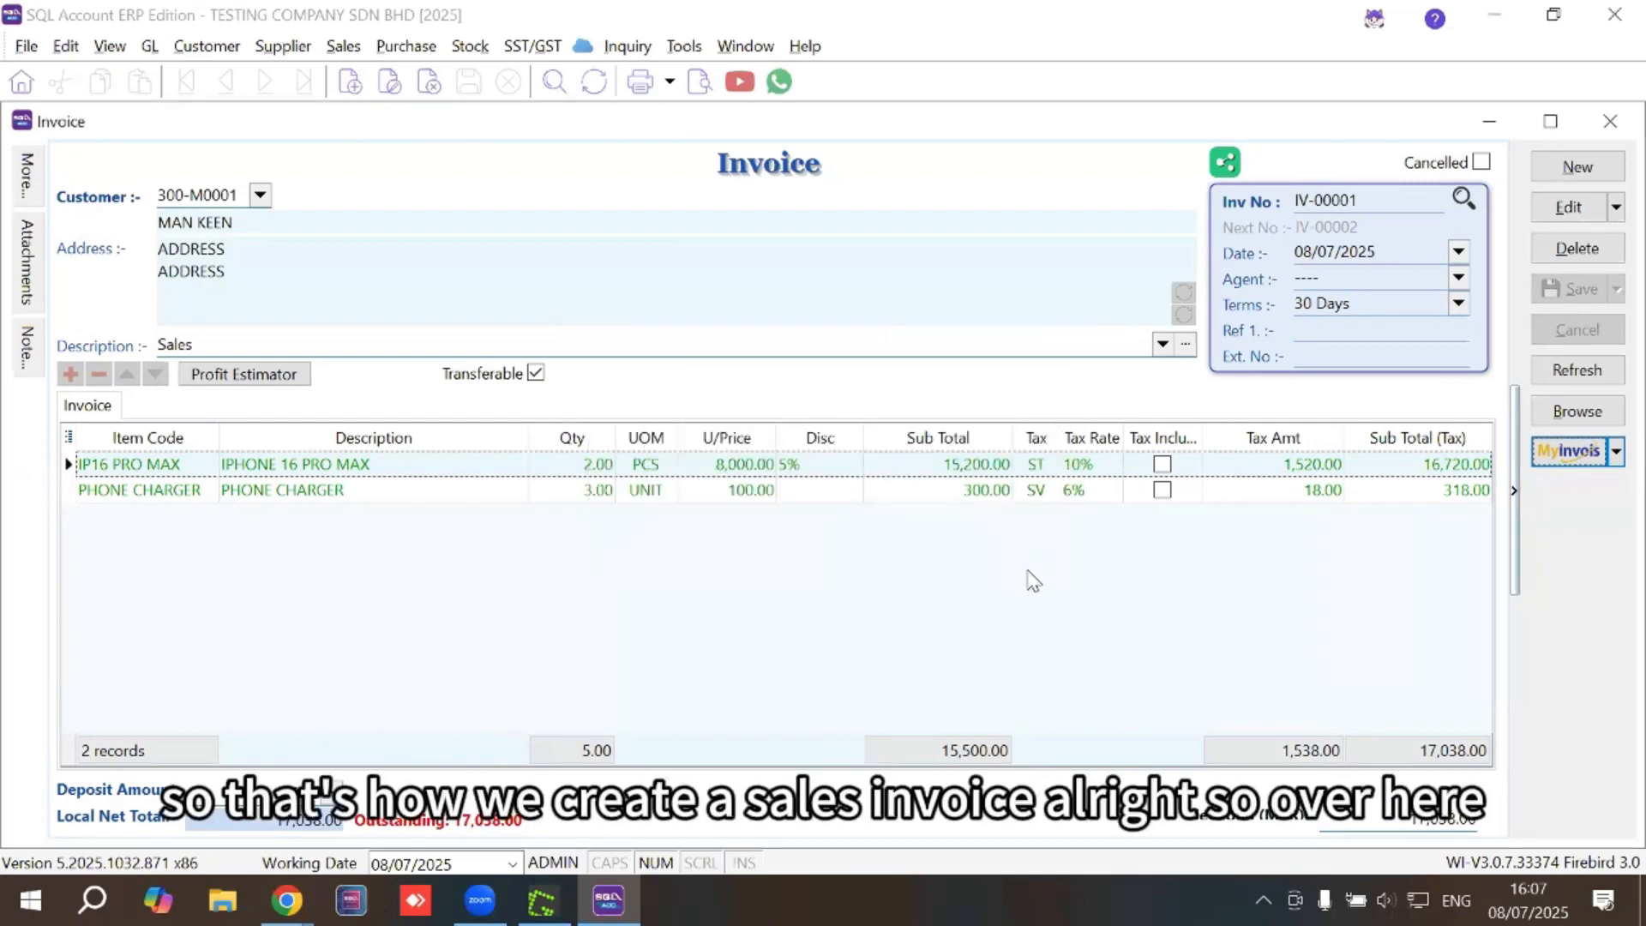
Close the invoice, delivery order, sales order and quotation windows and reopen the Quotation list
{"action": "left_click", "coordinate": [1610, 123]}
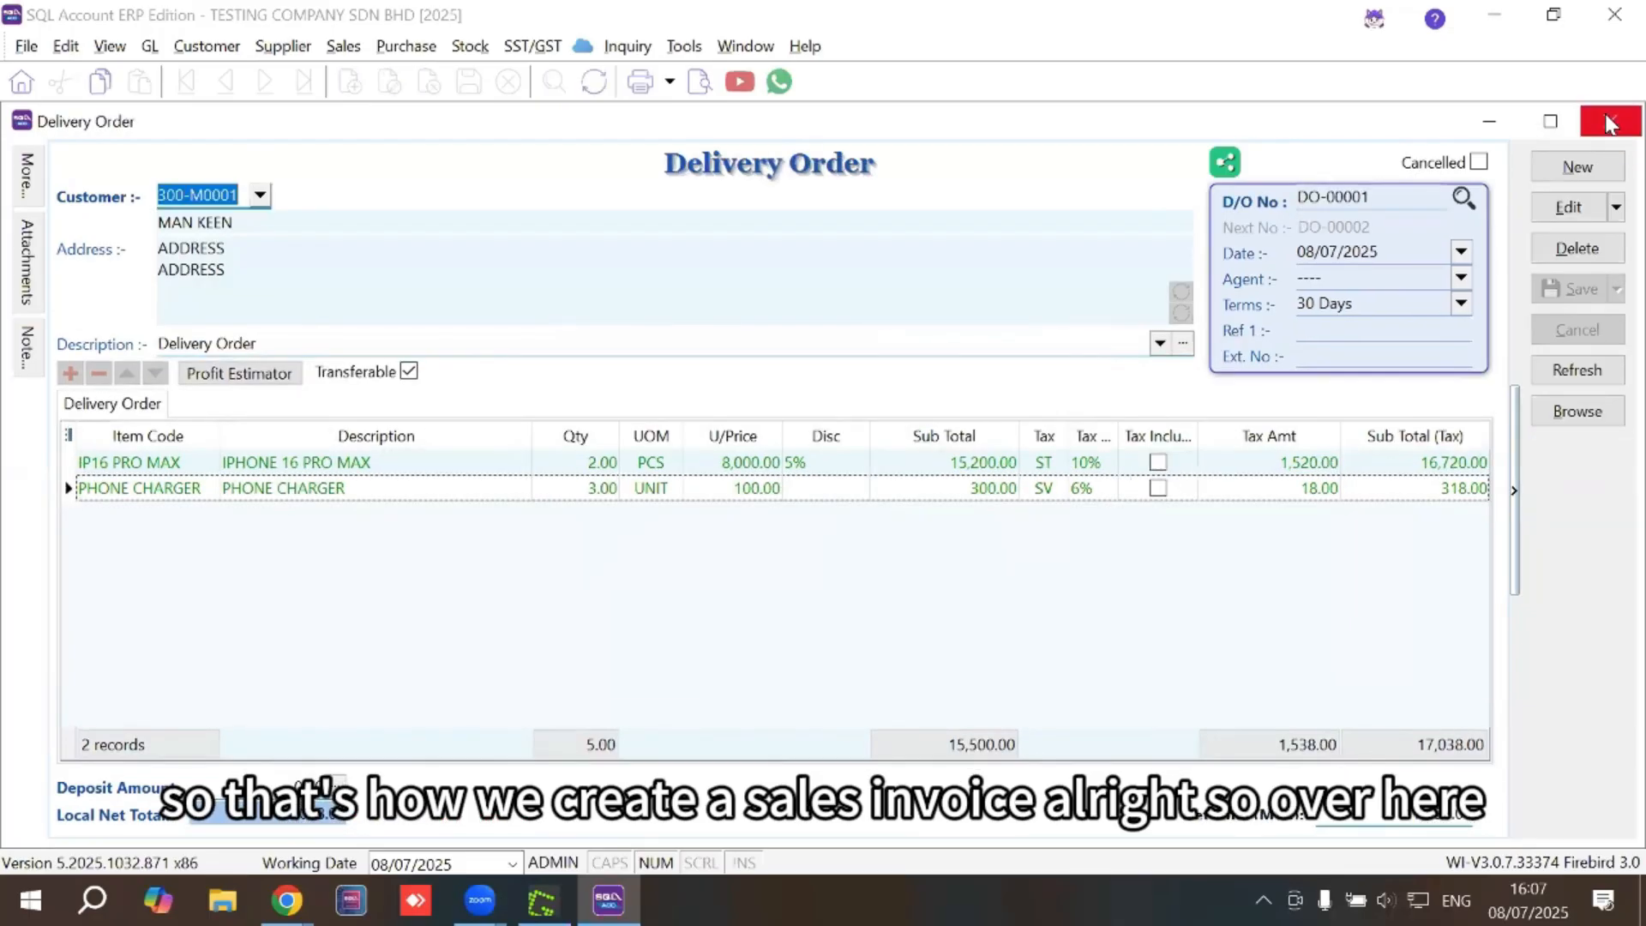
{"action": "left_click", "coordinate": [1610, 123]}
{"action": "left_click", "coordinate": [1610, 122]}
{"action": "left_click", "coordinate": [1610, 122]}
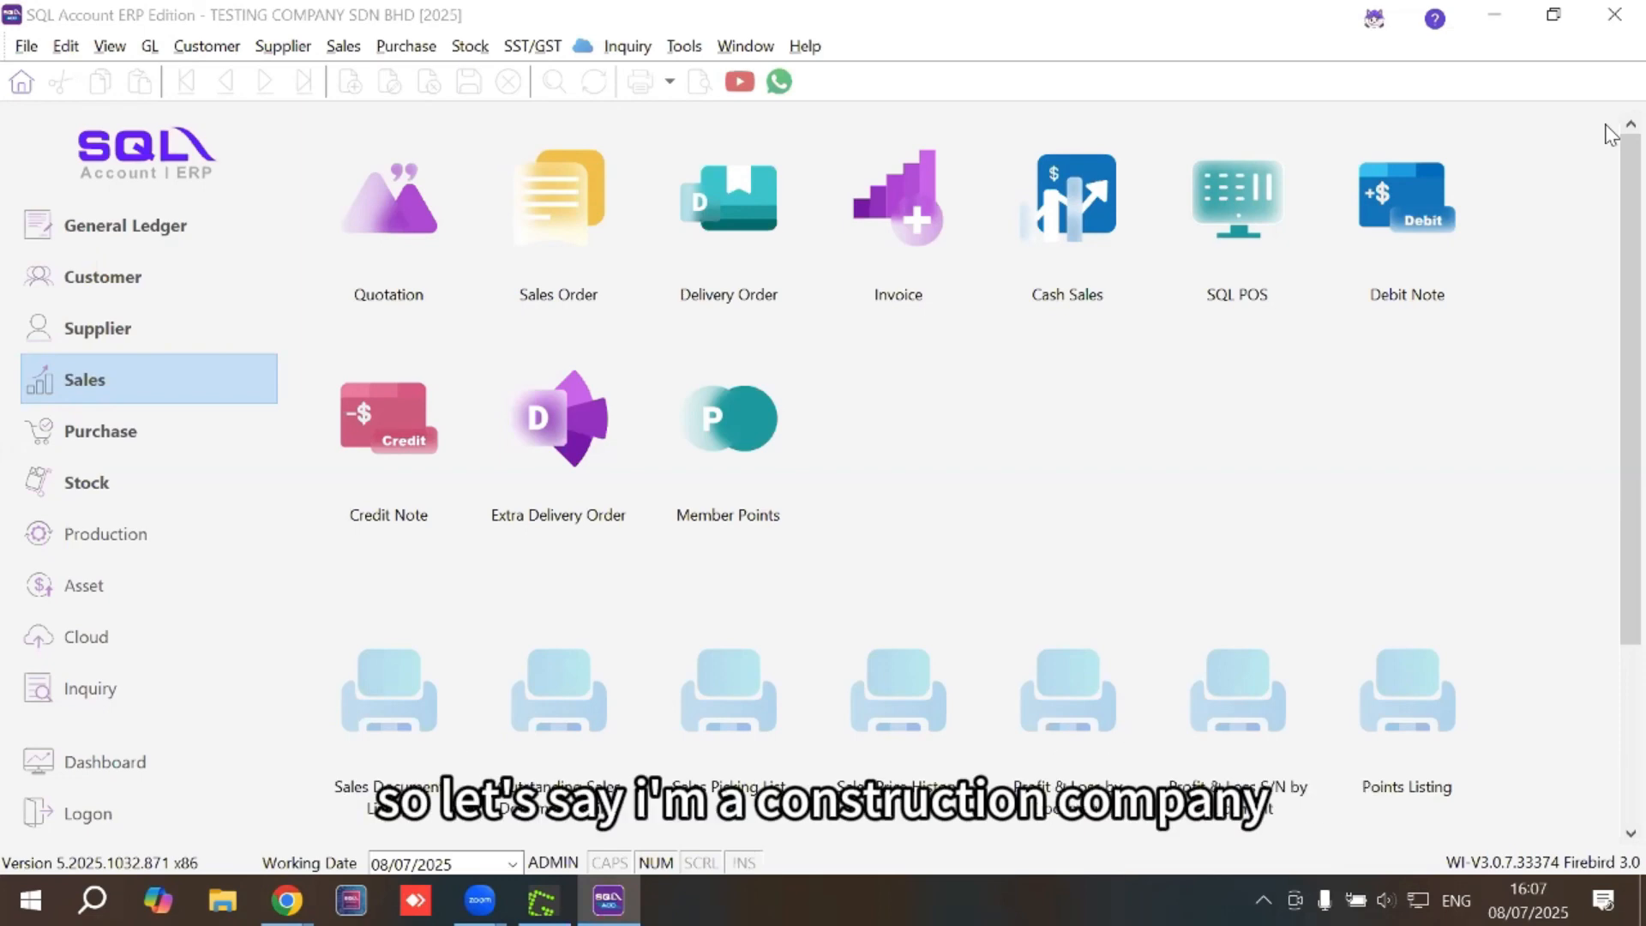
{"action": "left_click", "coordinate": [397, 268]}
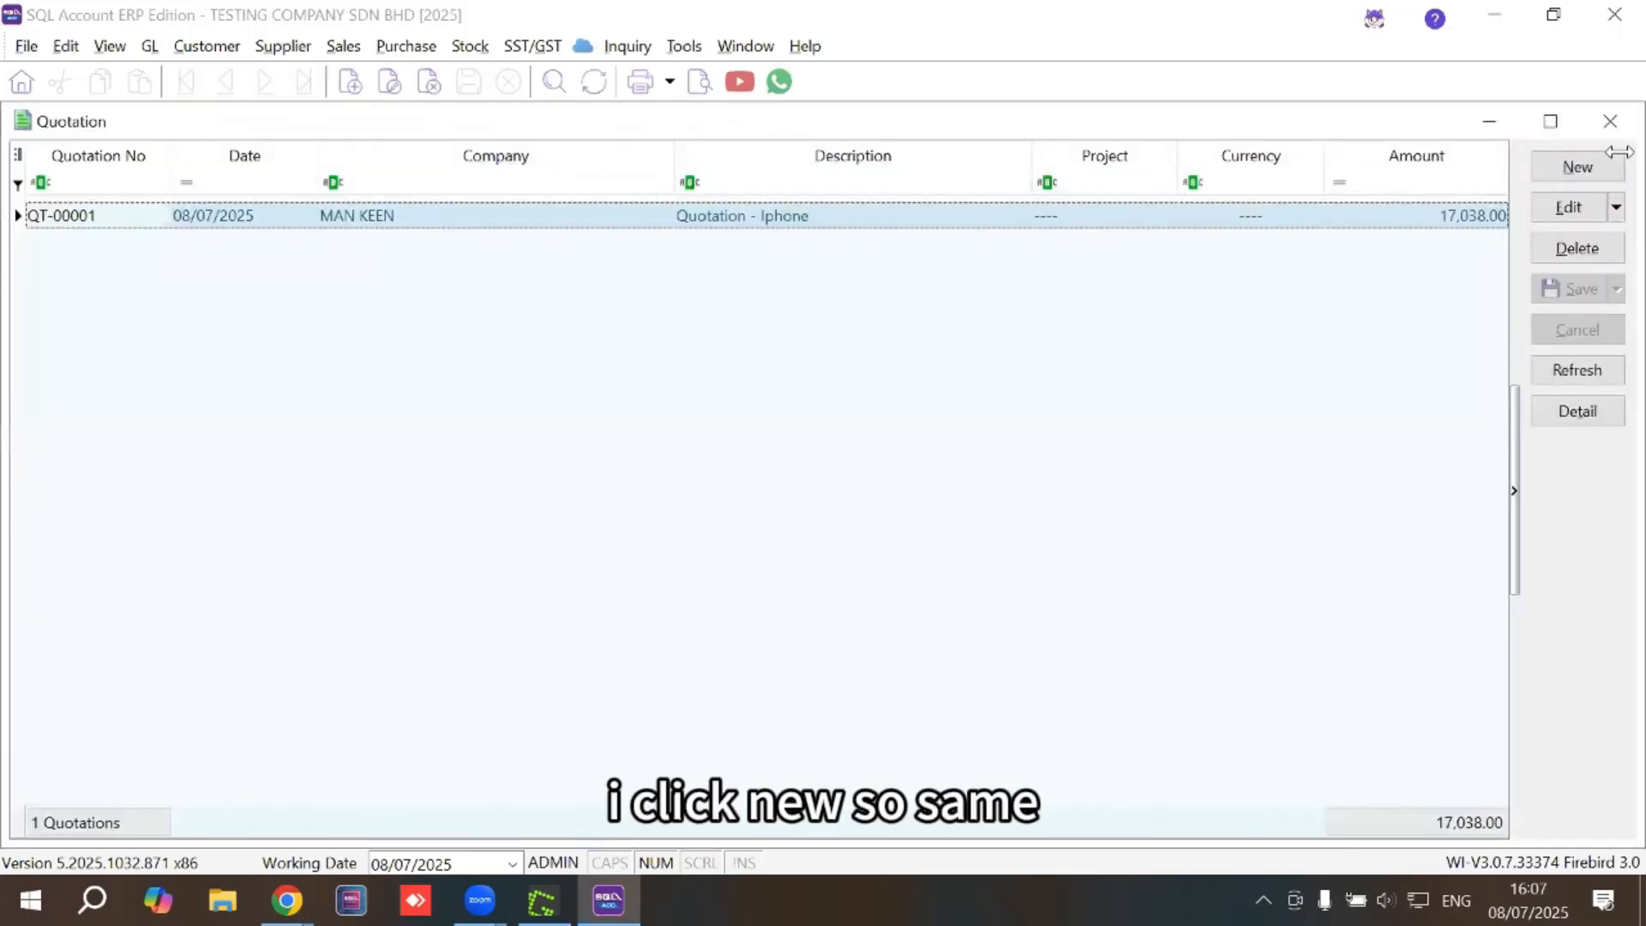
Start a new quotation for AIRASIA BERHAD with PROJECT ABC as the document project
{"action": "left_click", "coordinate": [1607, 180]}
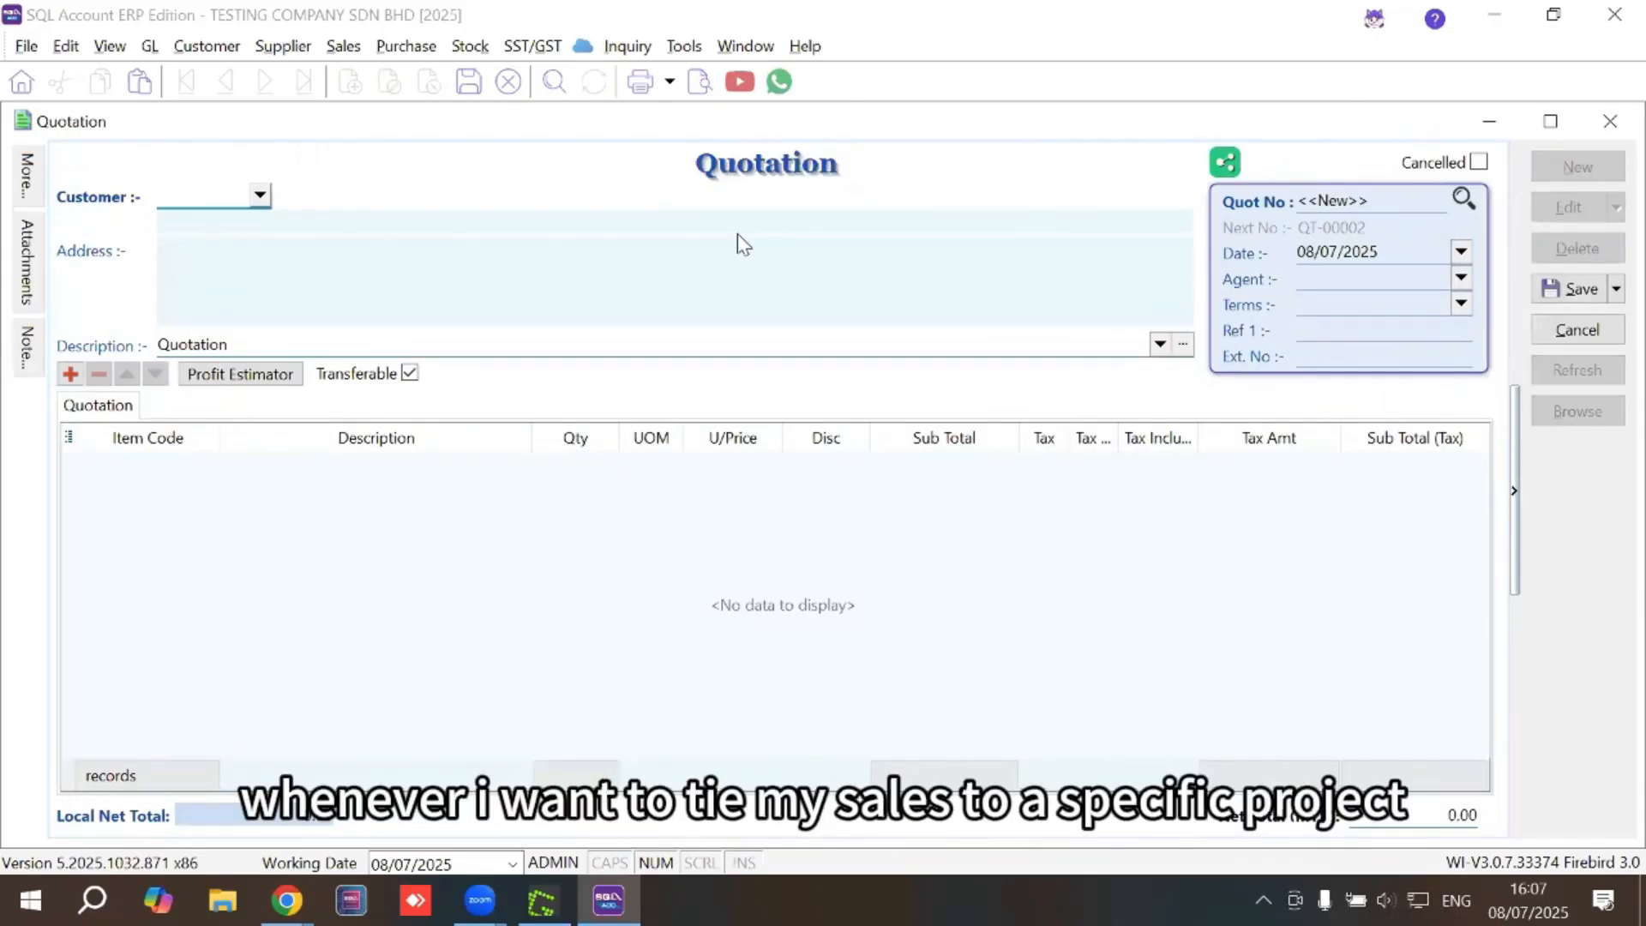
{"action": "left_click", "coordinate": [259, 195]}
{"action": "left_click", "coordinate": [235, 254]}
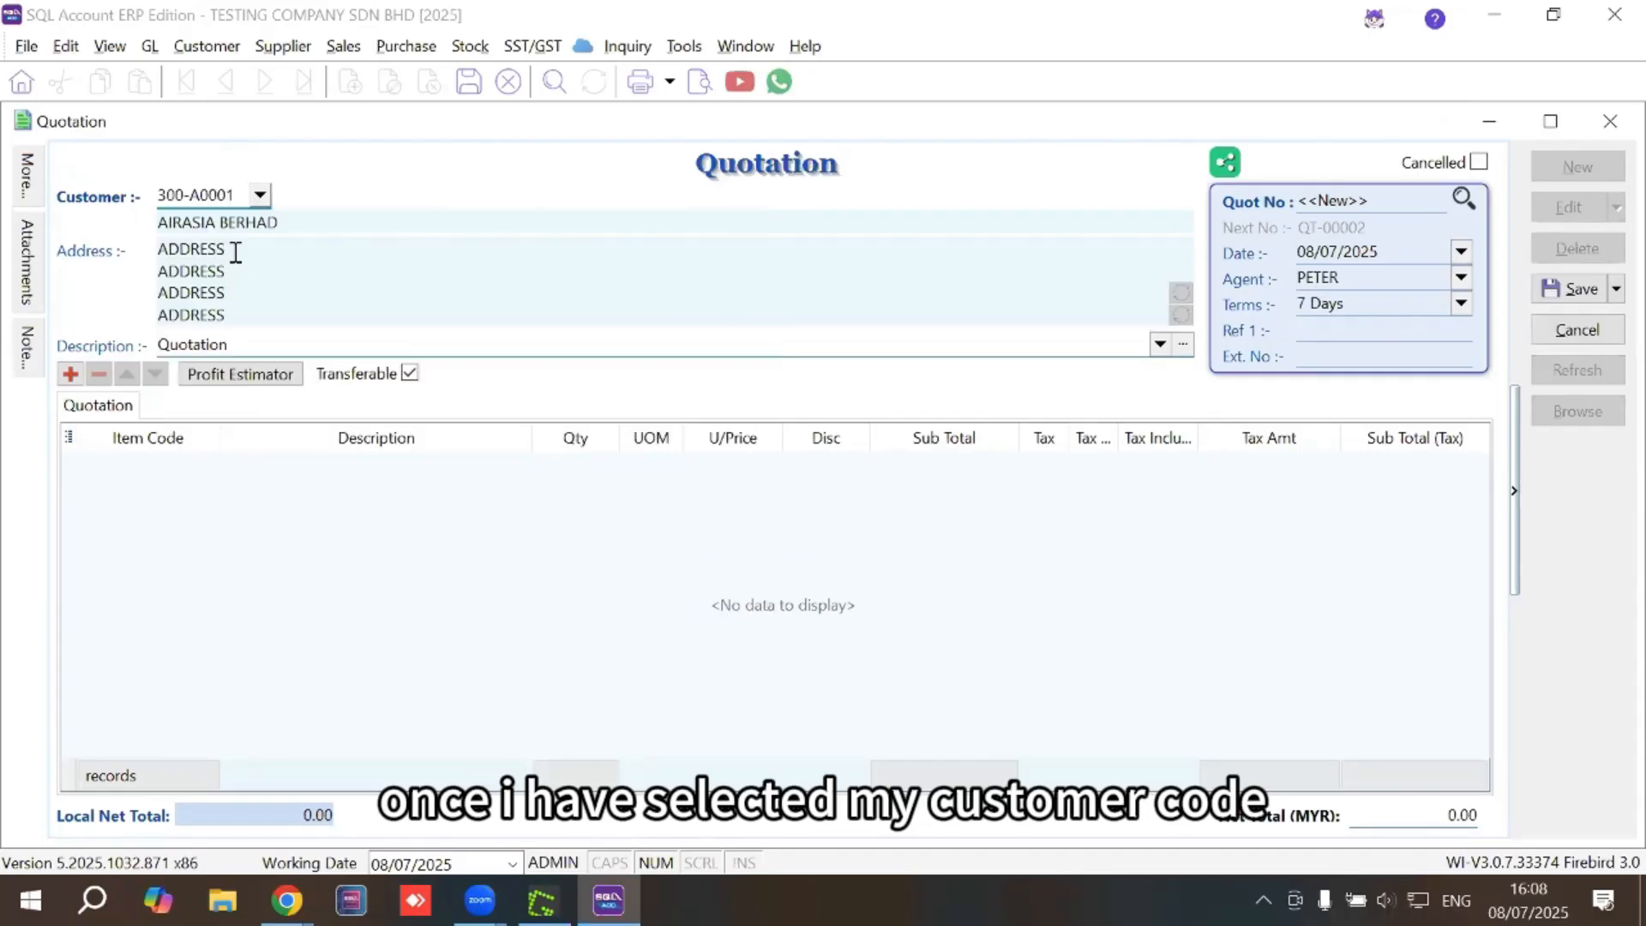
{"action": "mouse_move", "coordinate": [33, 193]}
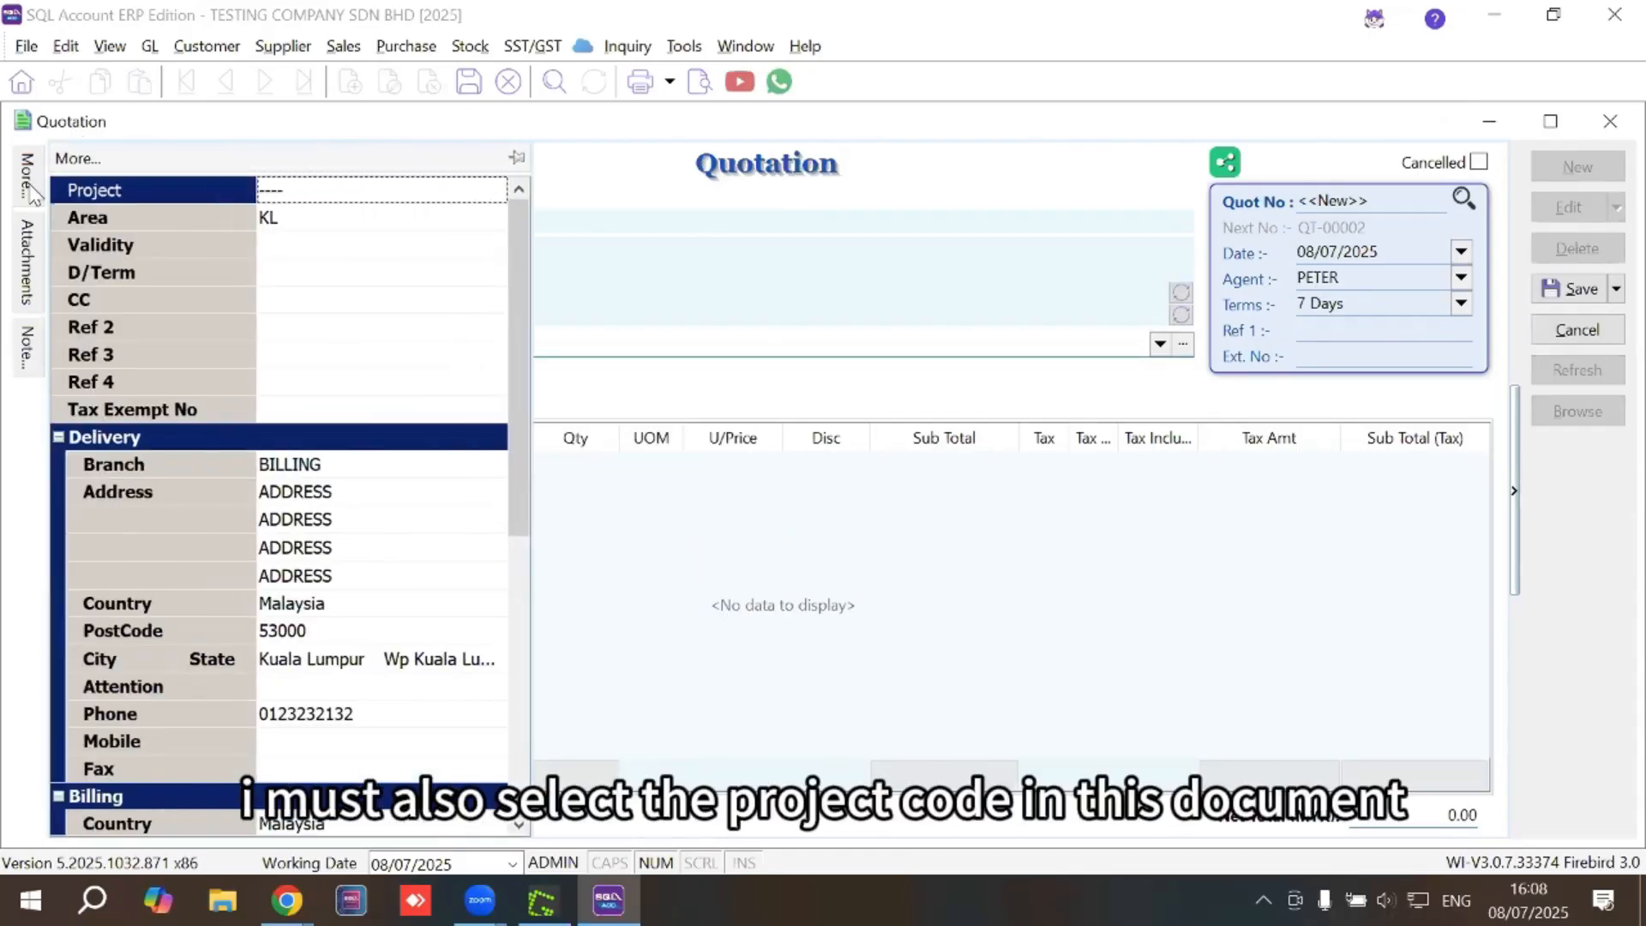
{"action": "left_click", "coordinate": [480, 182]}
{"action": "left_click", "coordinate": [495, 190]}
{"action": "left_click", "coordinate": [334, 273]}
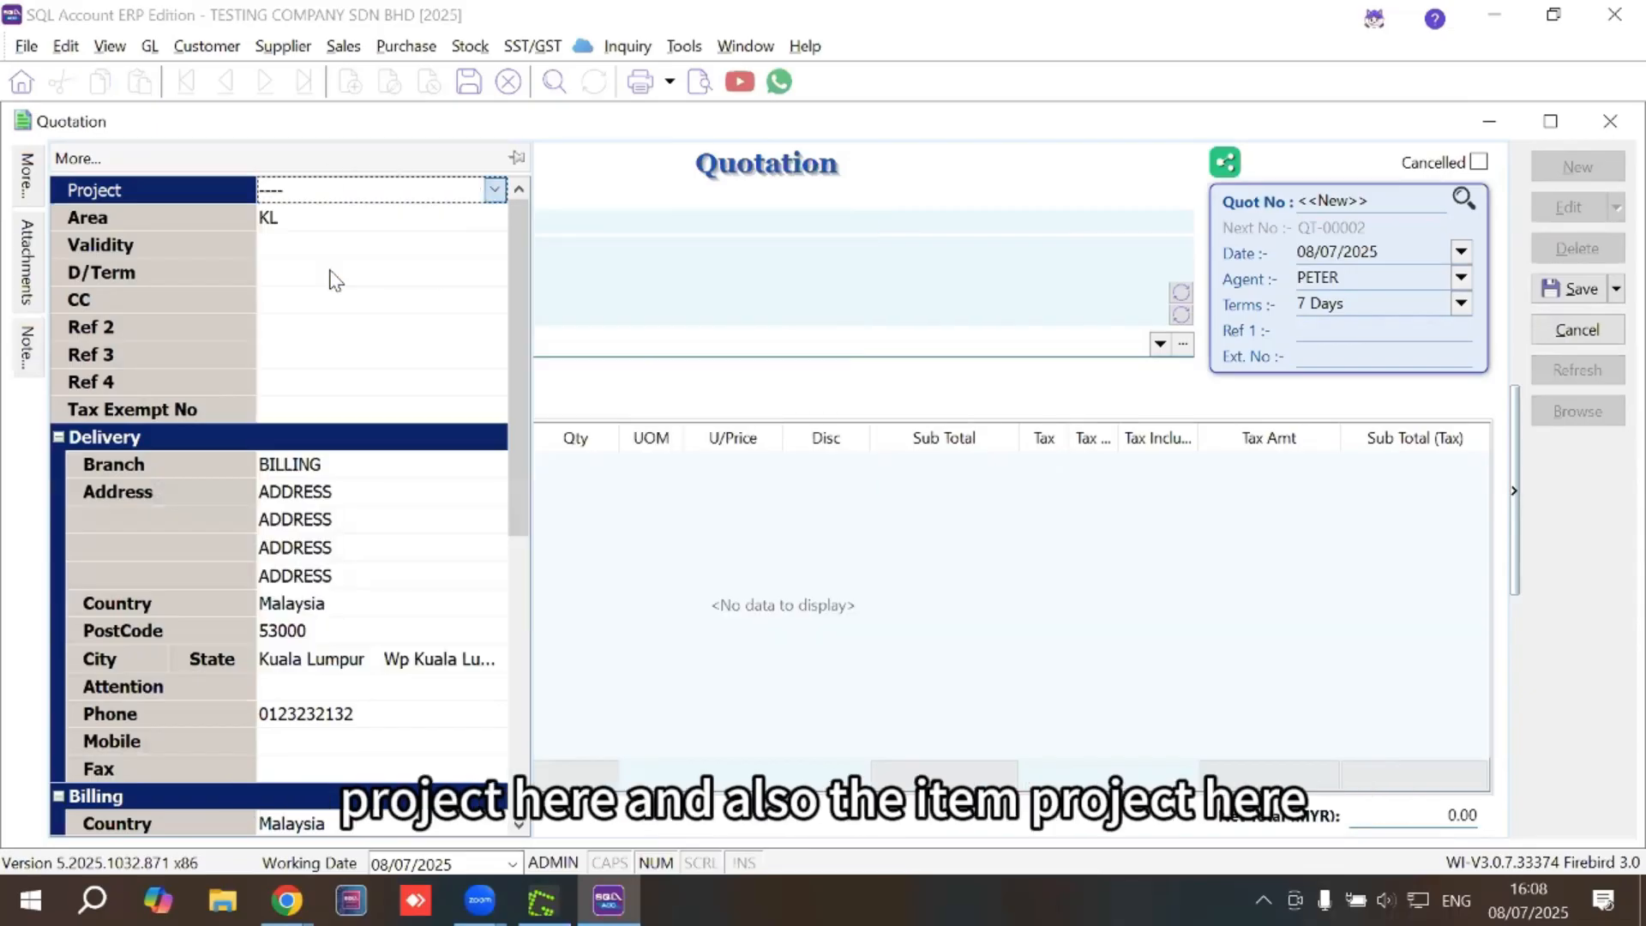
{"action": "left_click", "coordinate": [668, 510]}
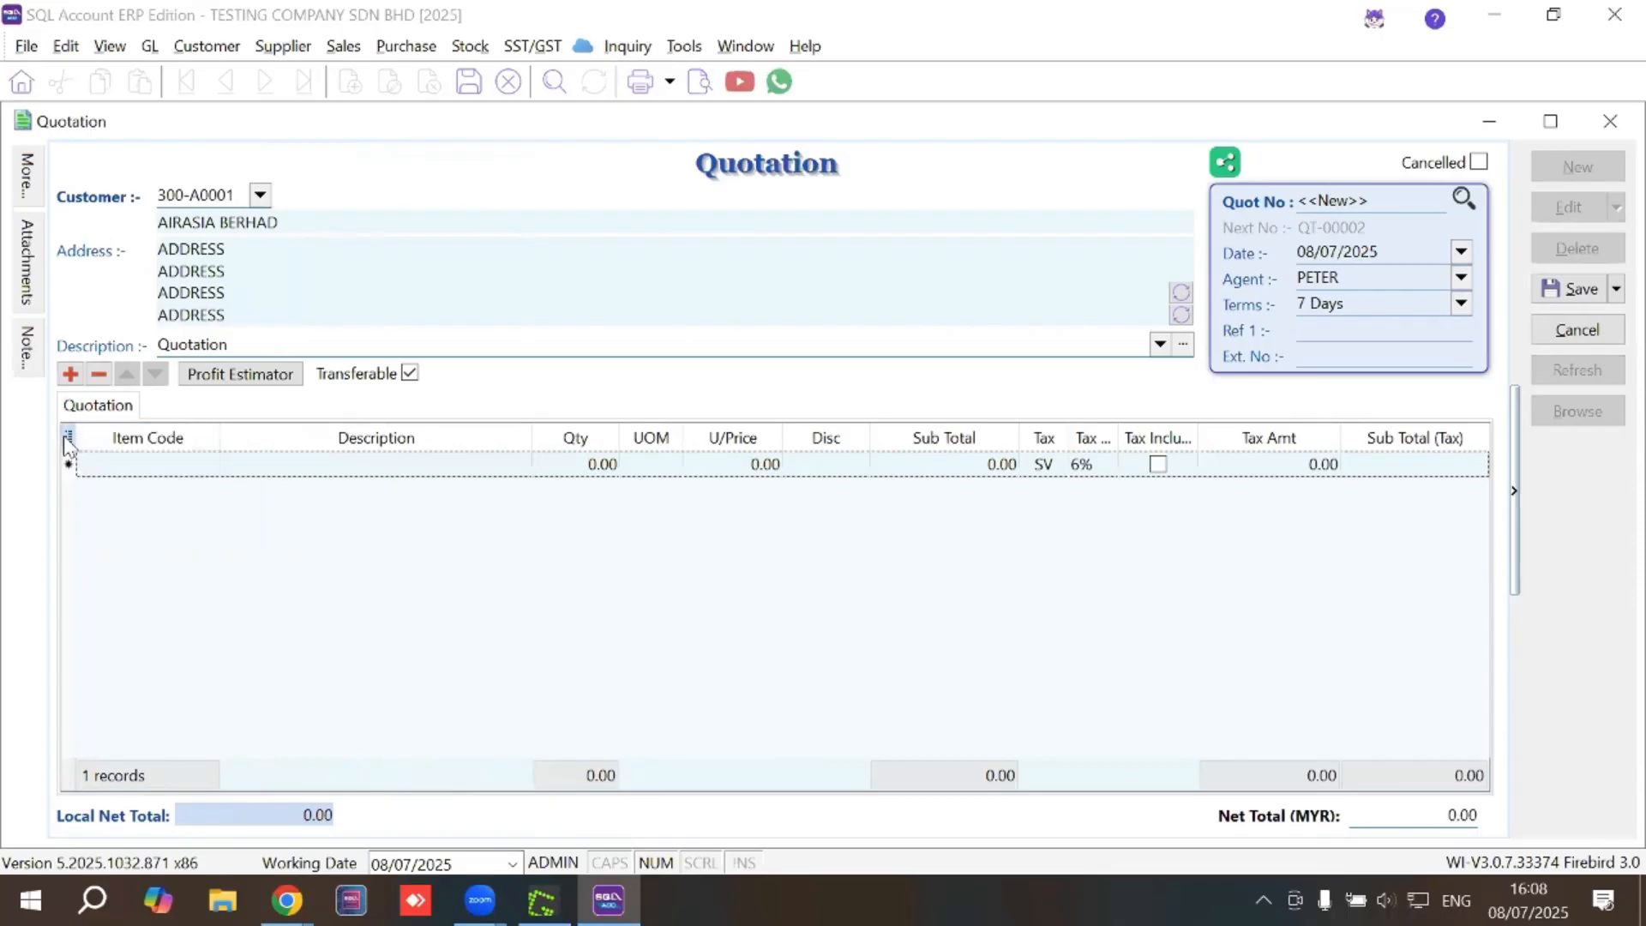
Add a Project column to the quotation's item lines
{"action": "left_click", "coordinate": [68, 437]}
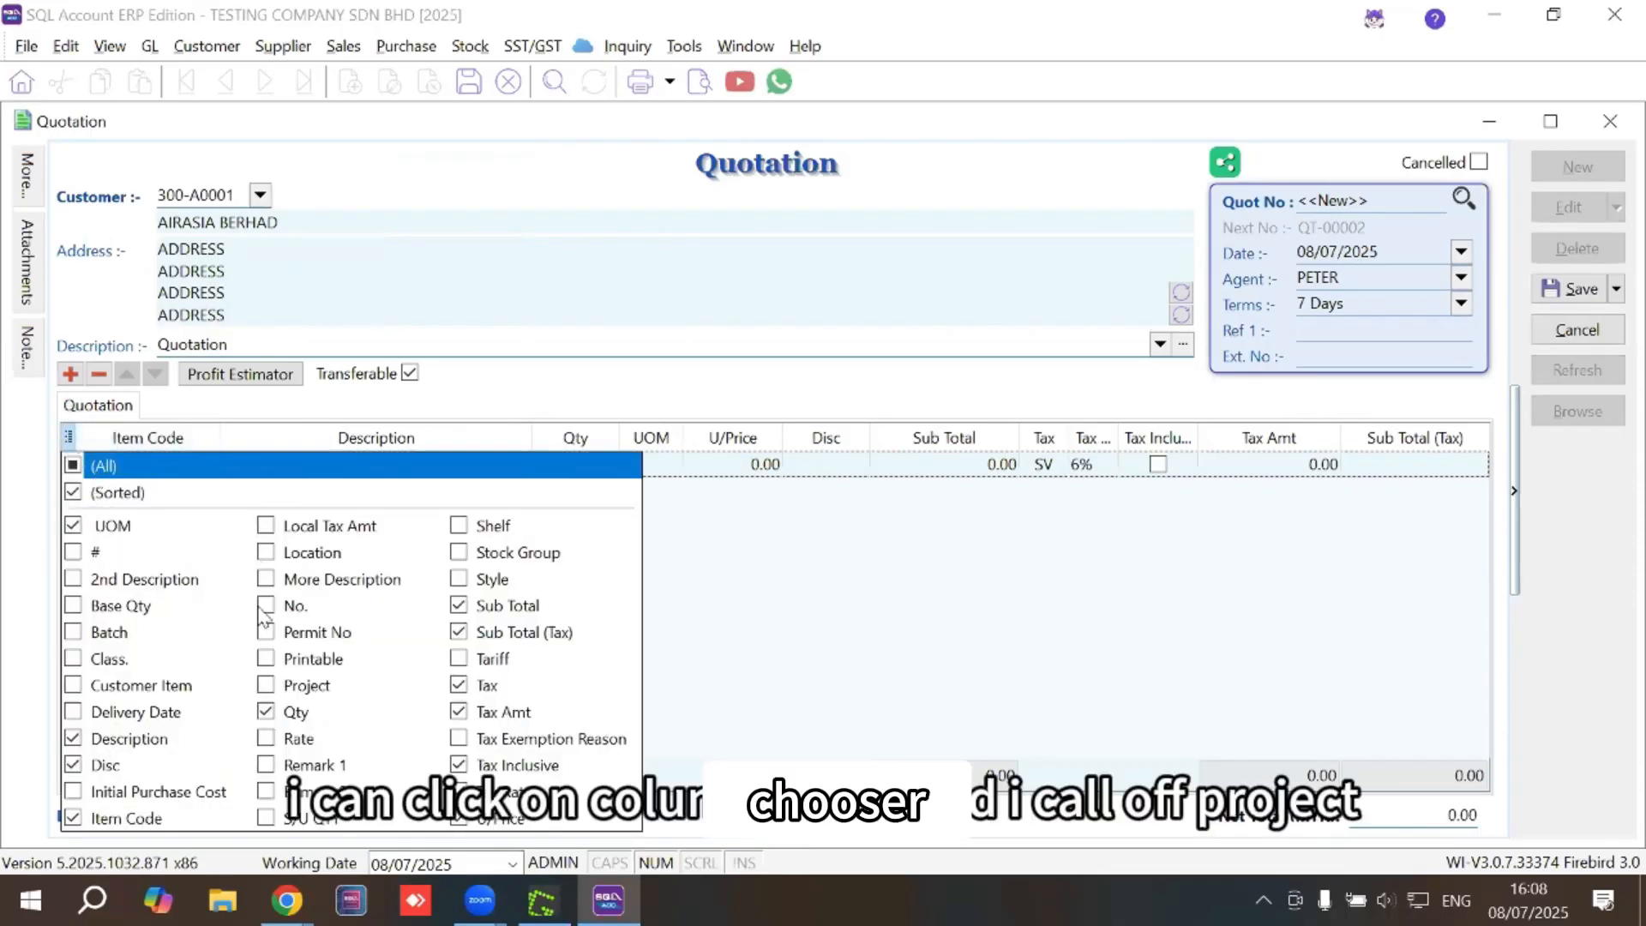
{"action": "left_click", "coordinate": [265, 685]}
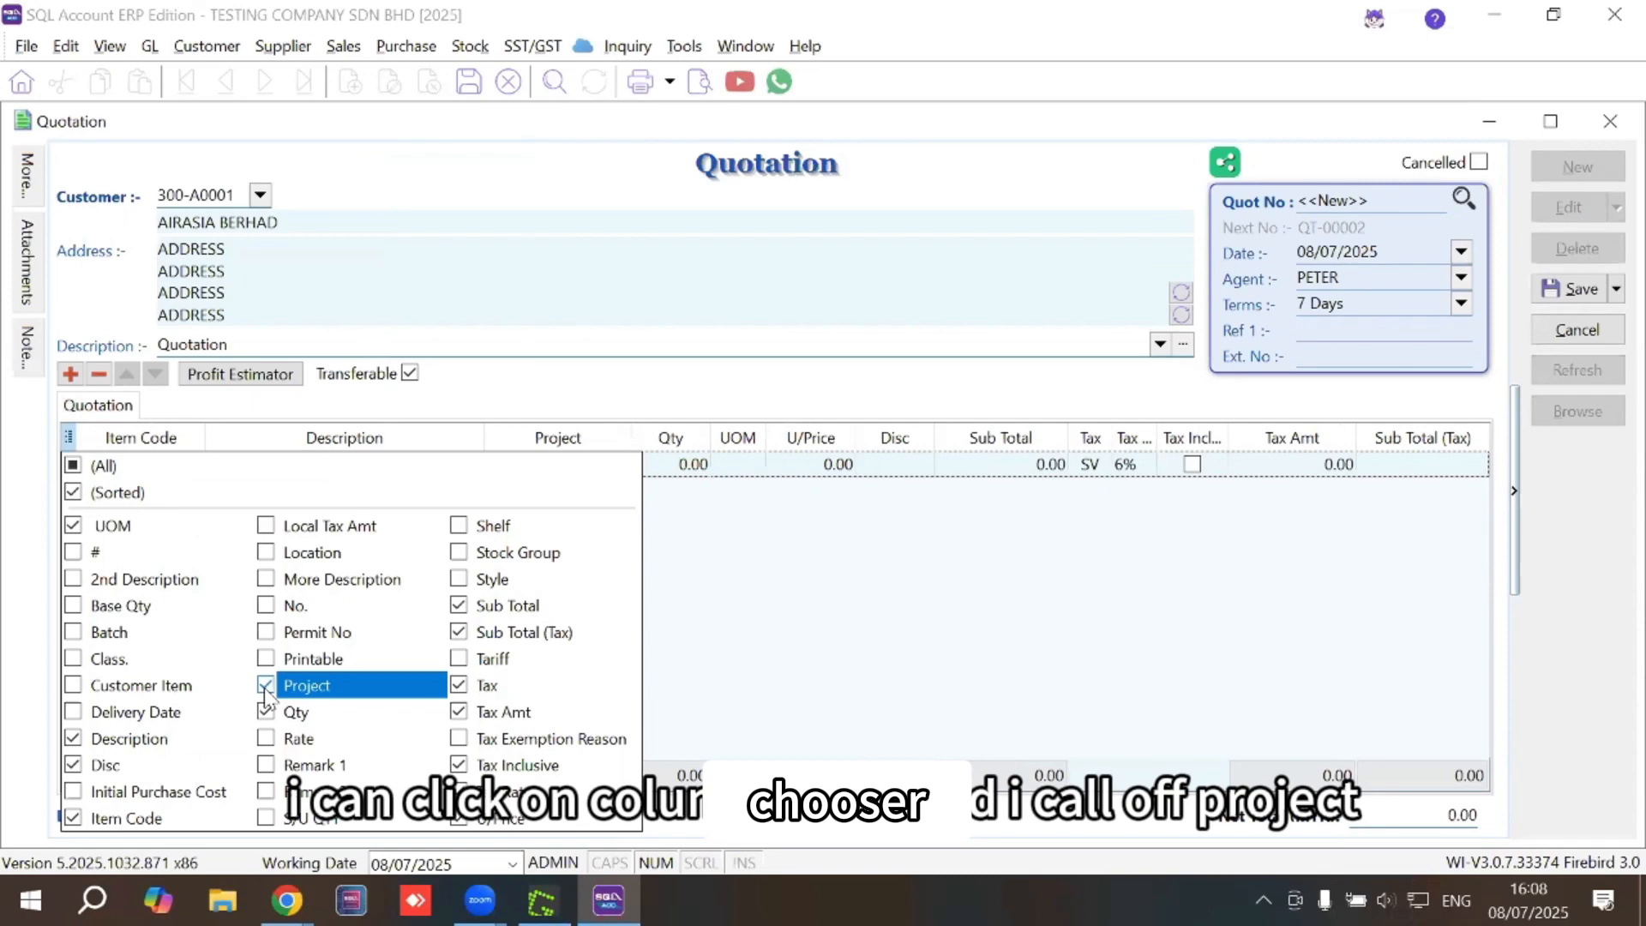
{"action": "left_click", "coordinate": [780, 618]}
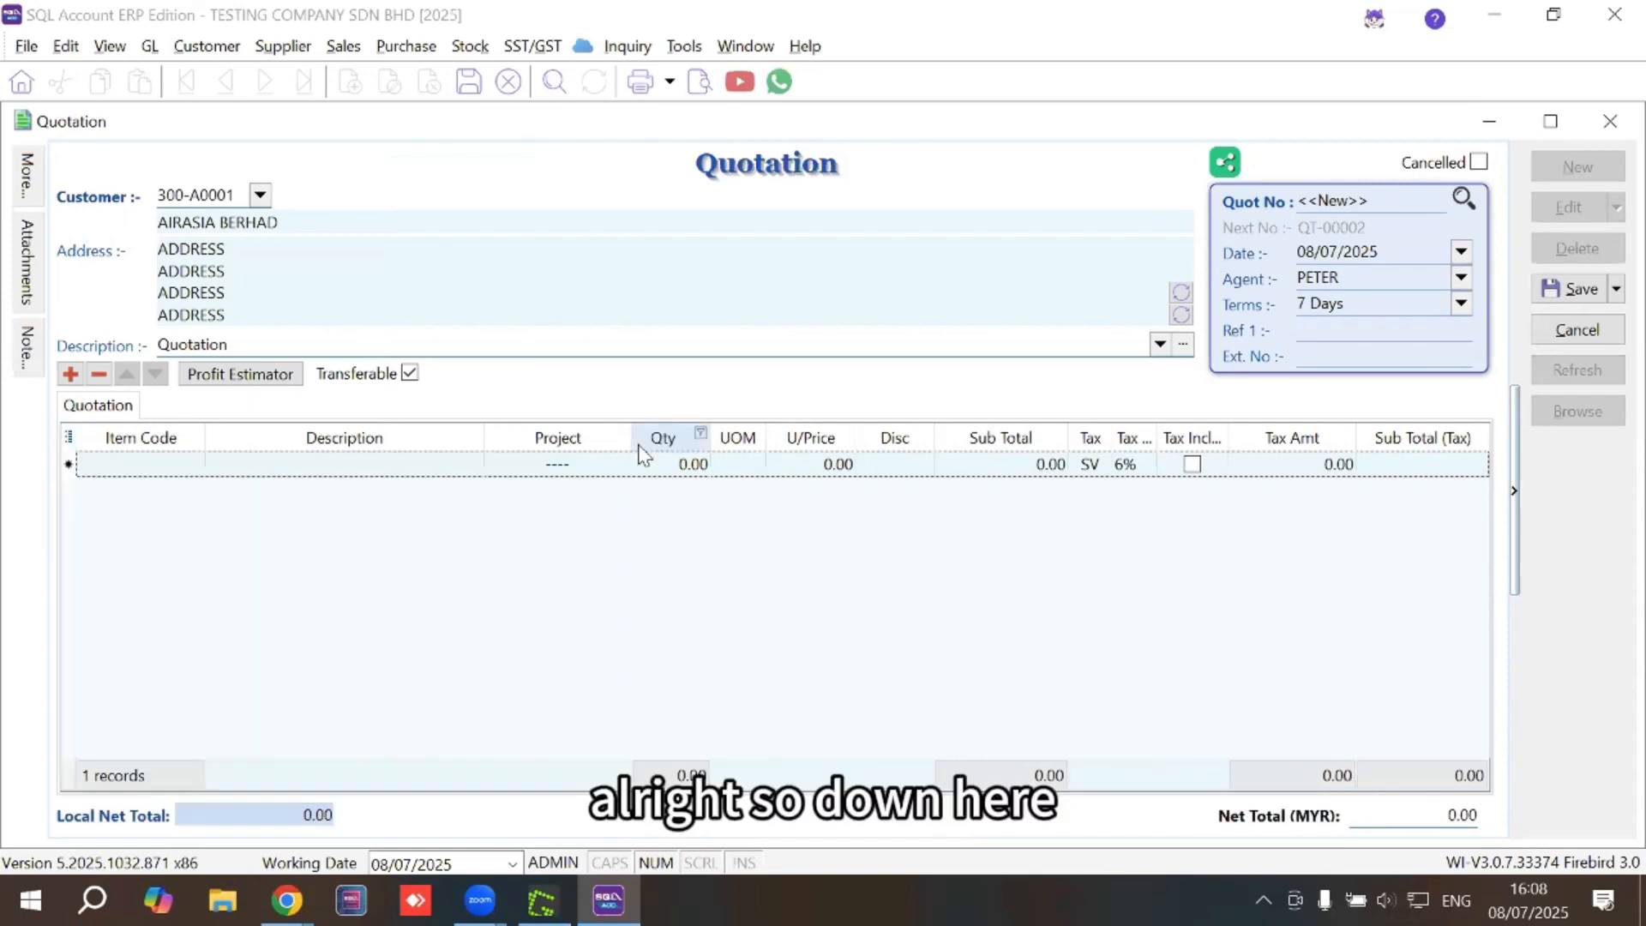
Change the description to 'Quotation For The Construction of Houses'
{"action": "left_click_drag", "start_coordinate": [286, 347], "coordinate": [160, 347]}
{"action": "left_click", "coordinate": [266, 350]}
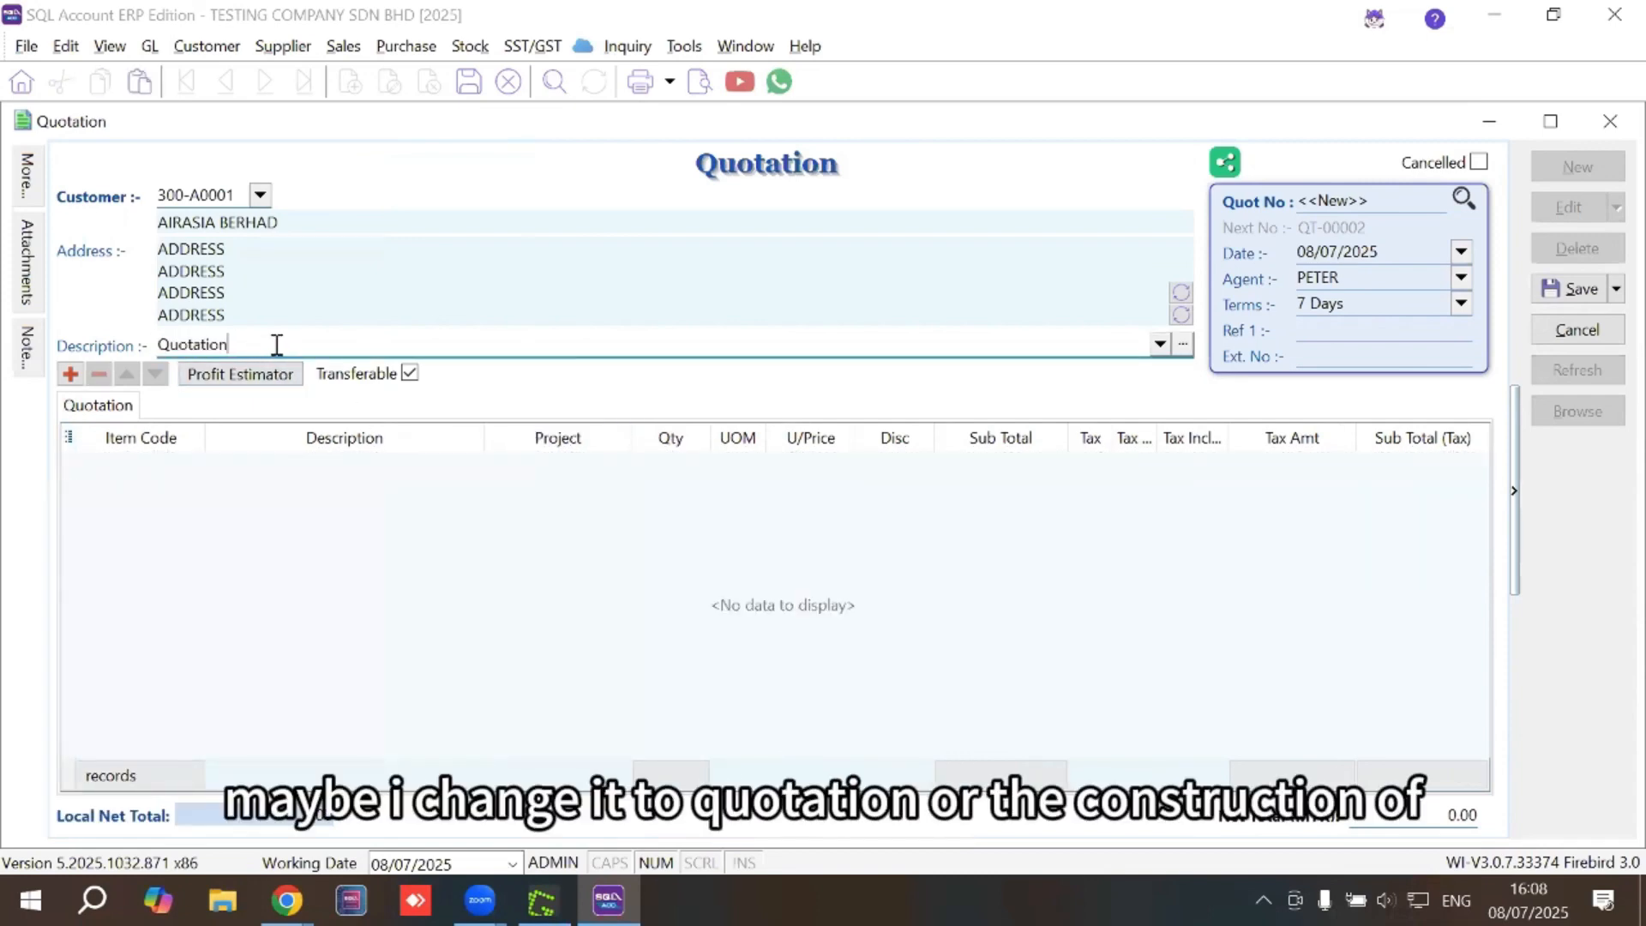
{"action": "type", "text": "For "}
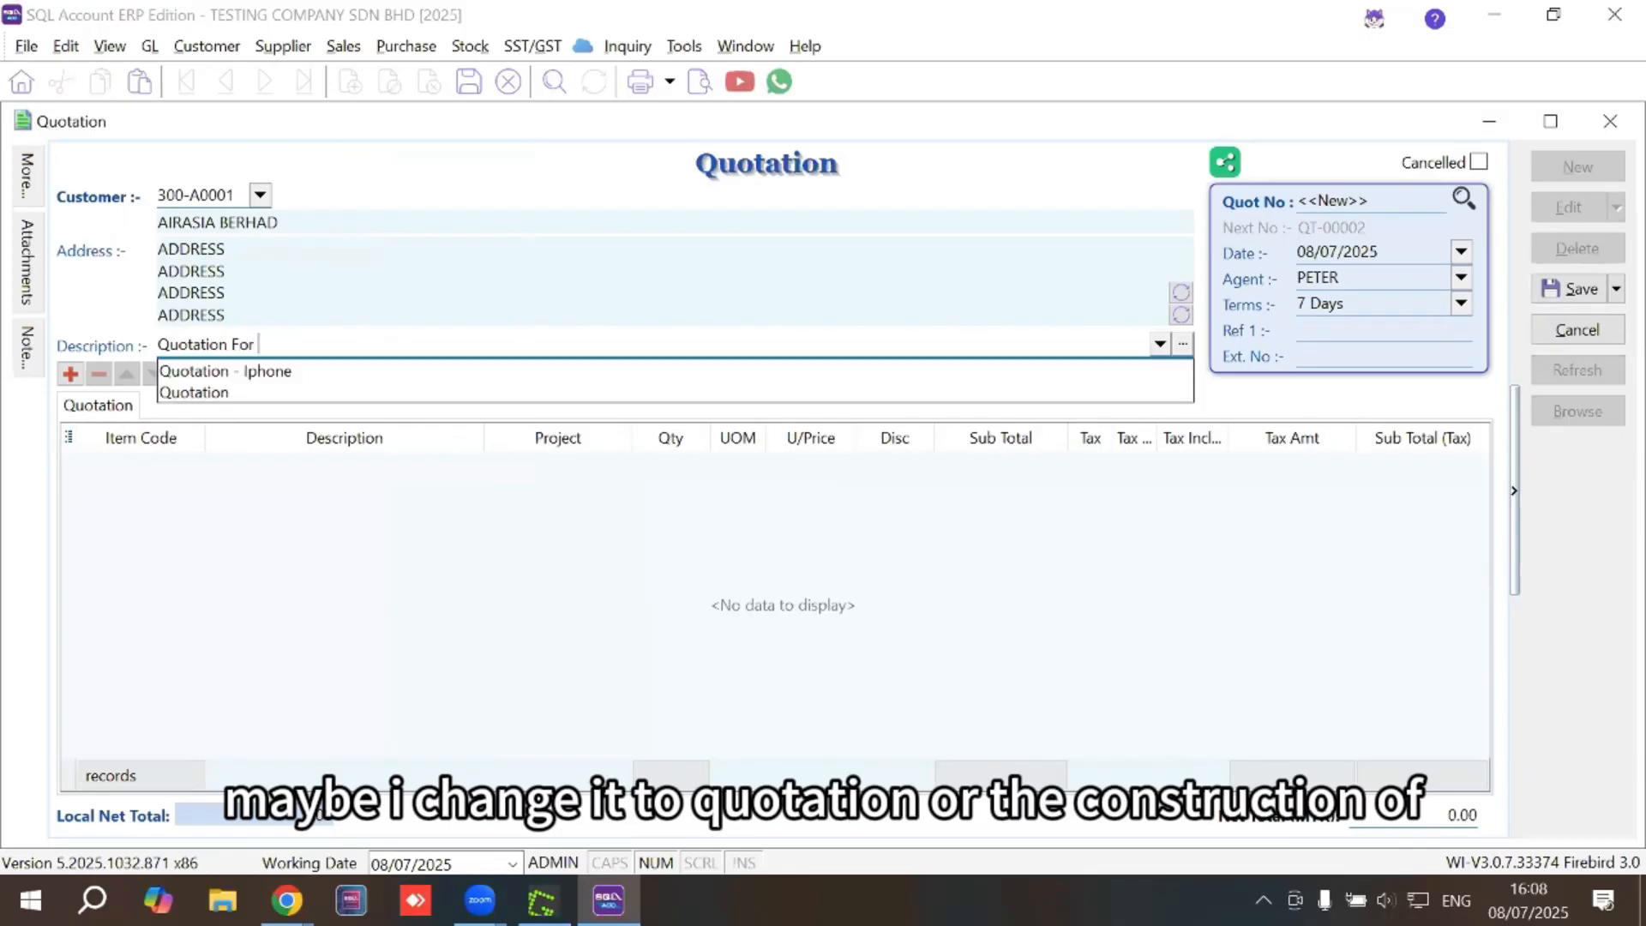
{"action": "type", "text": "The Construction of Hou"}
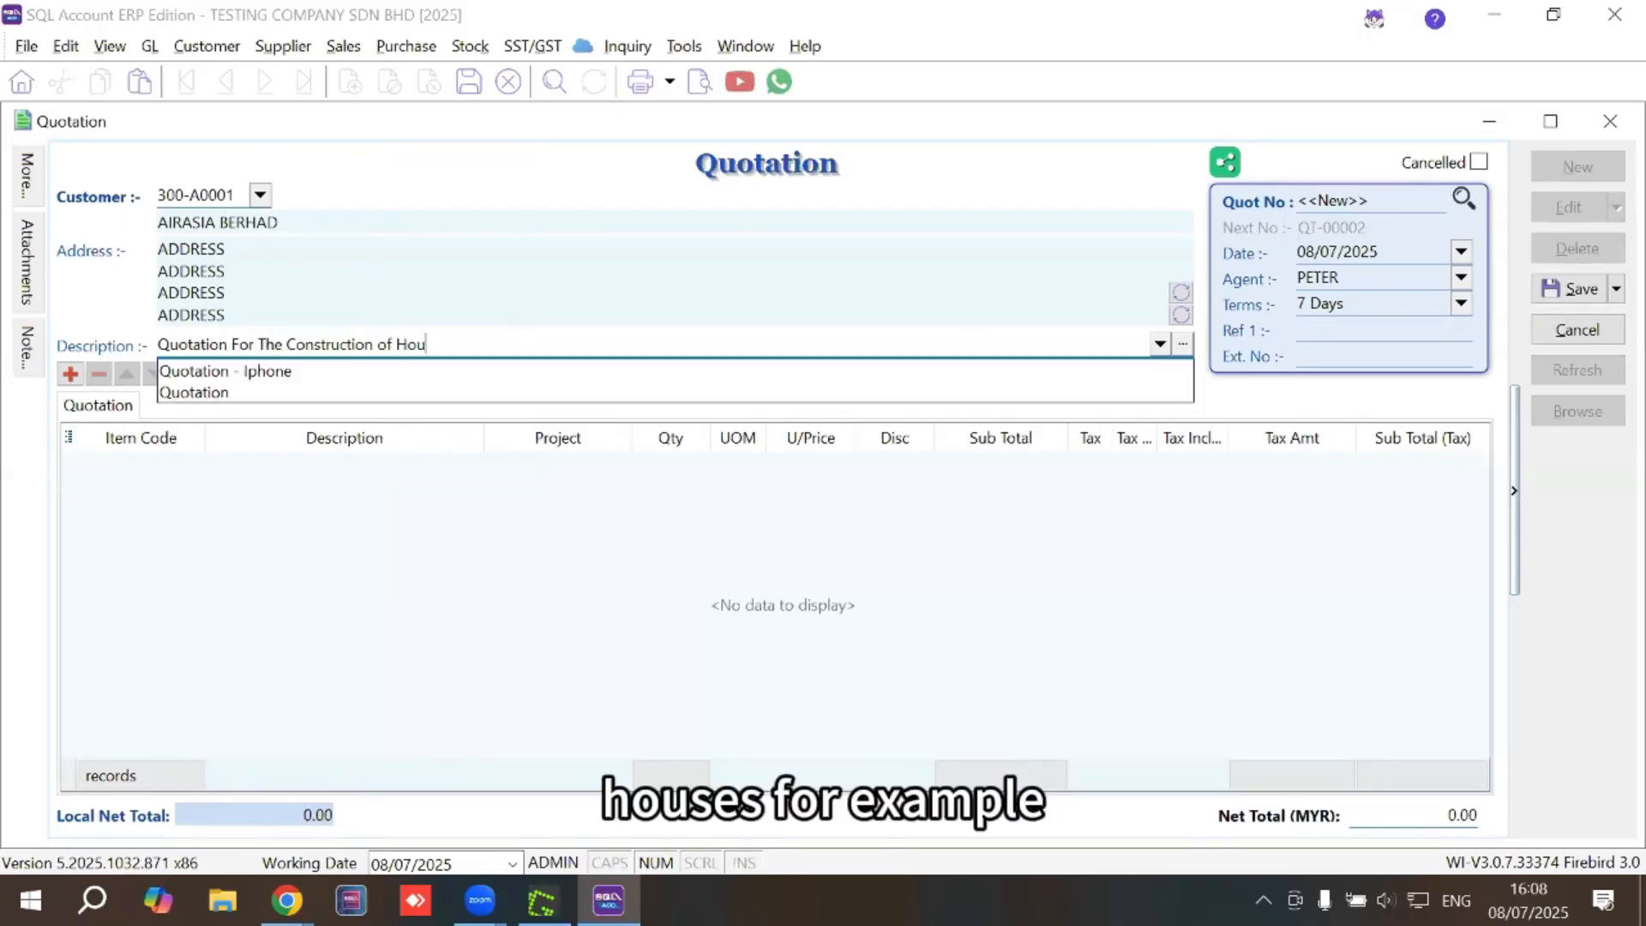
{"action": "type", "text": "ses"}
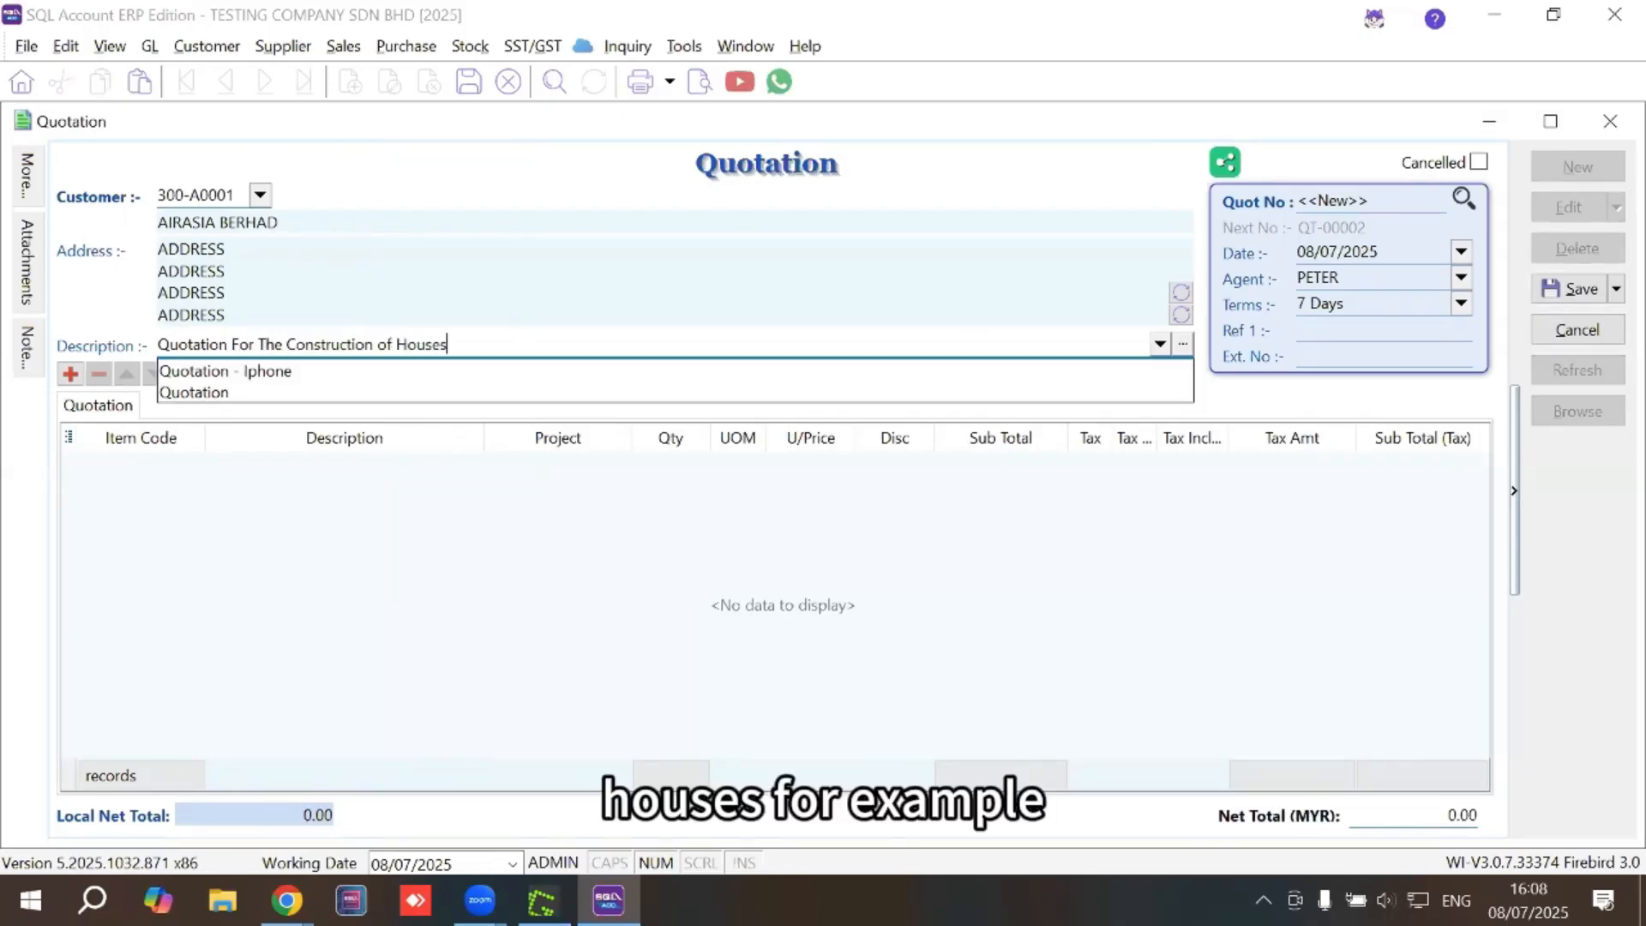
{"action": "left_click", "coordinate": [192, 469]}
{"action": "left_click", "coordinate": [191, 468]}
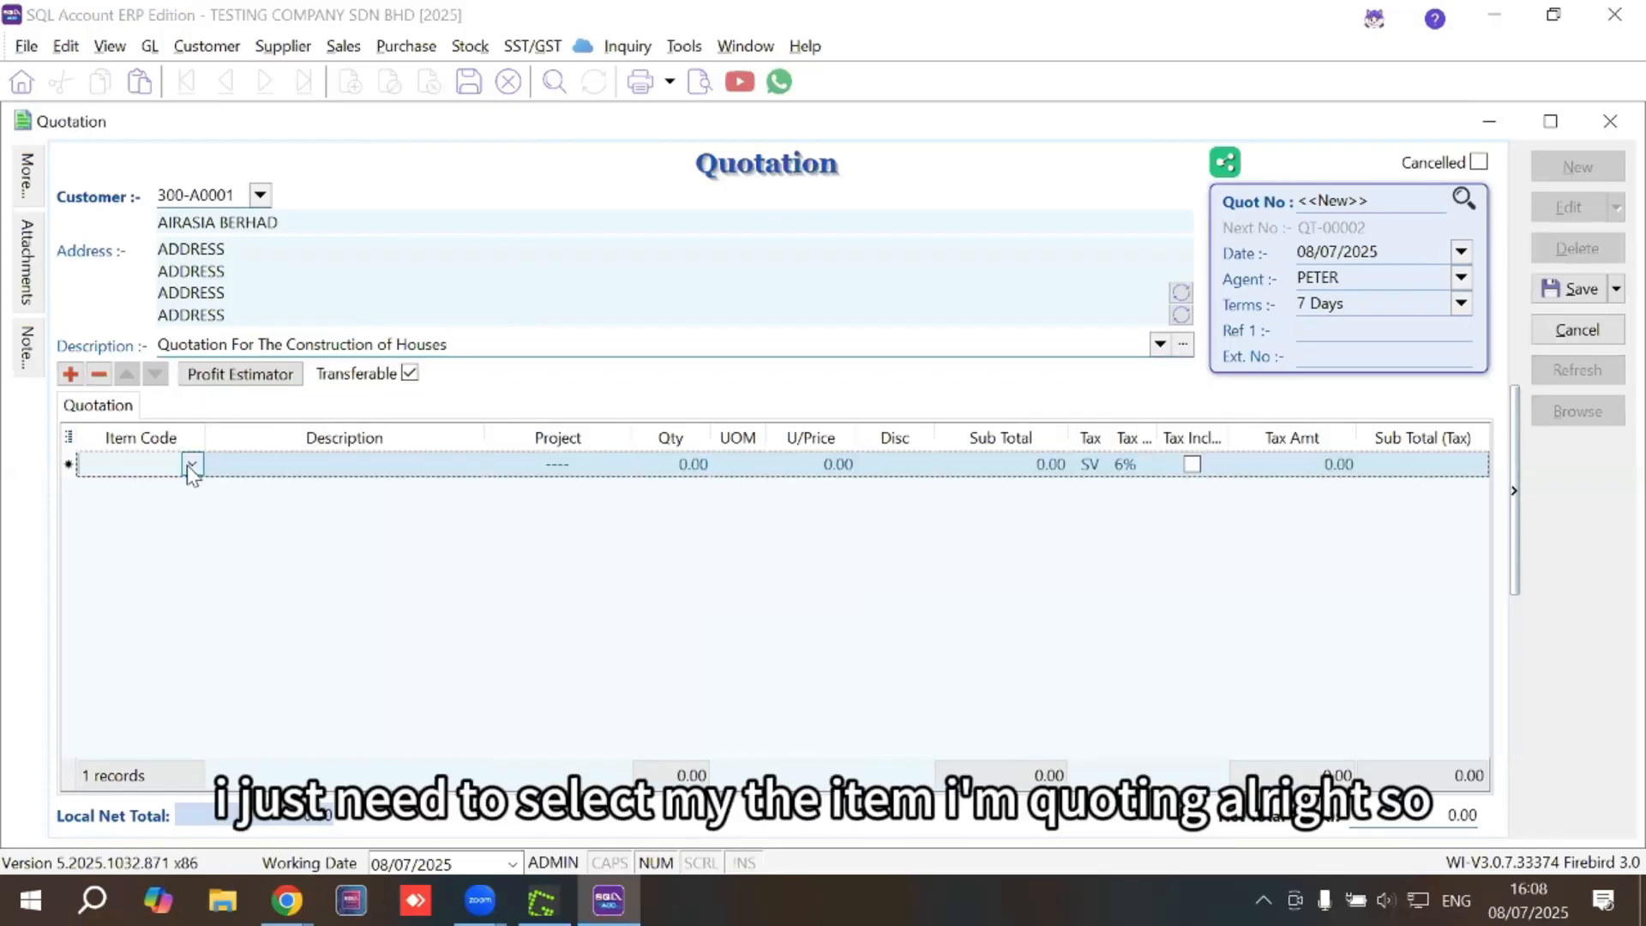
Enter CONSTRUCTION FEE as the new line's description
{"action": "left_click", "coordinate": [192, 465]}
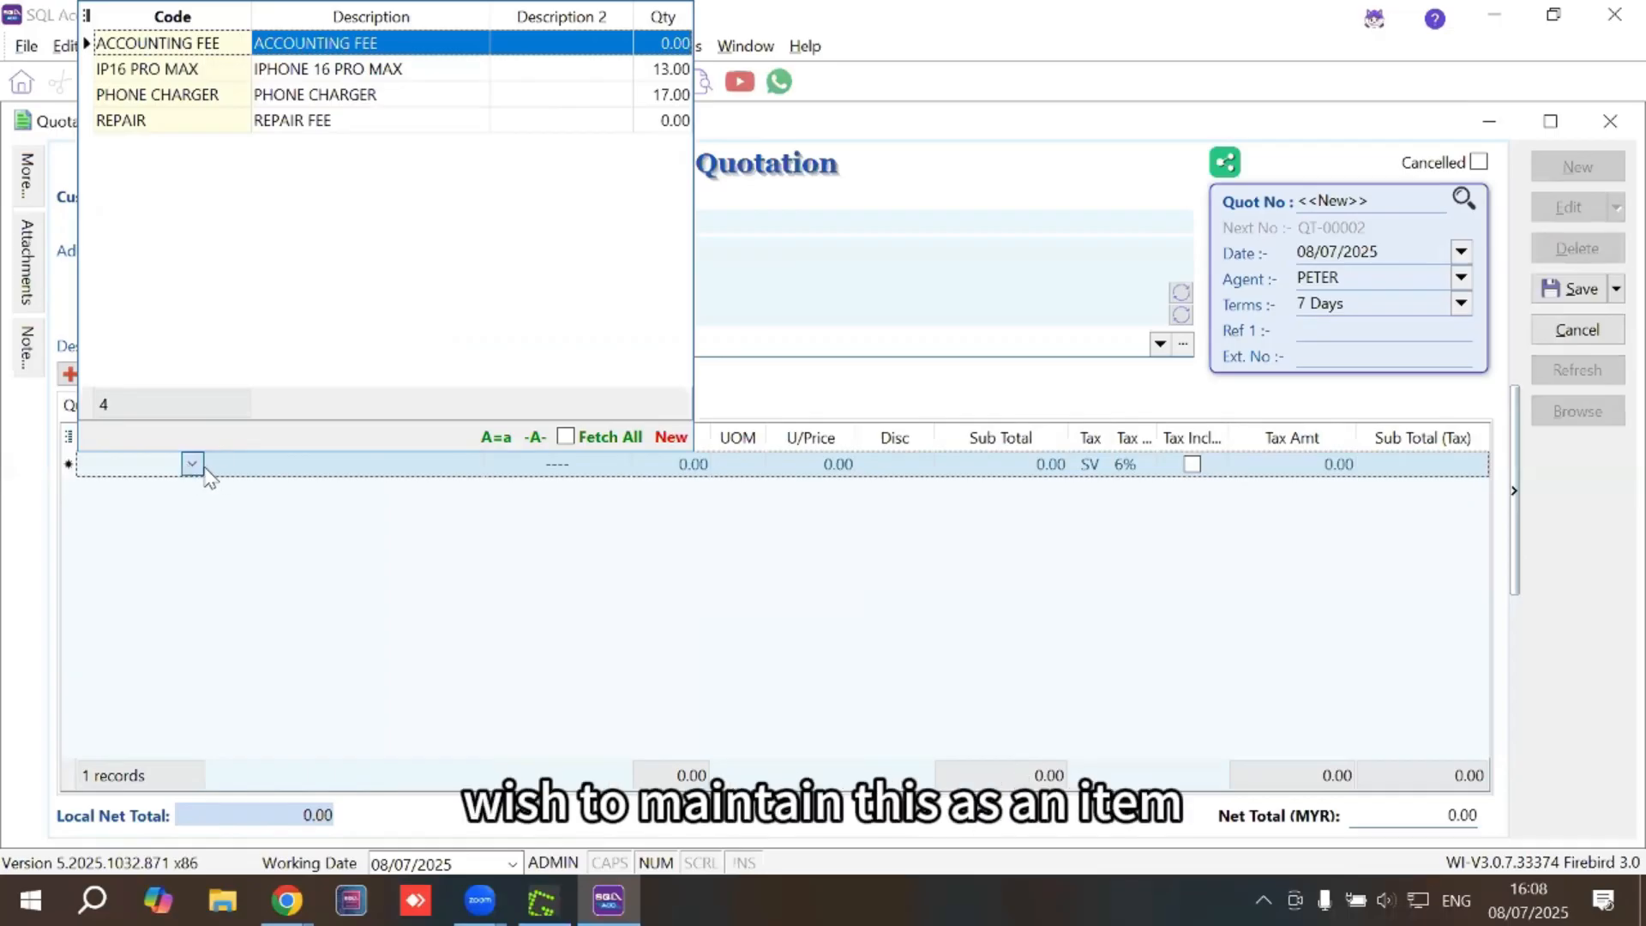
{"action": "left_click", "coordinate": [257, 478]}
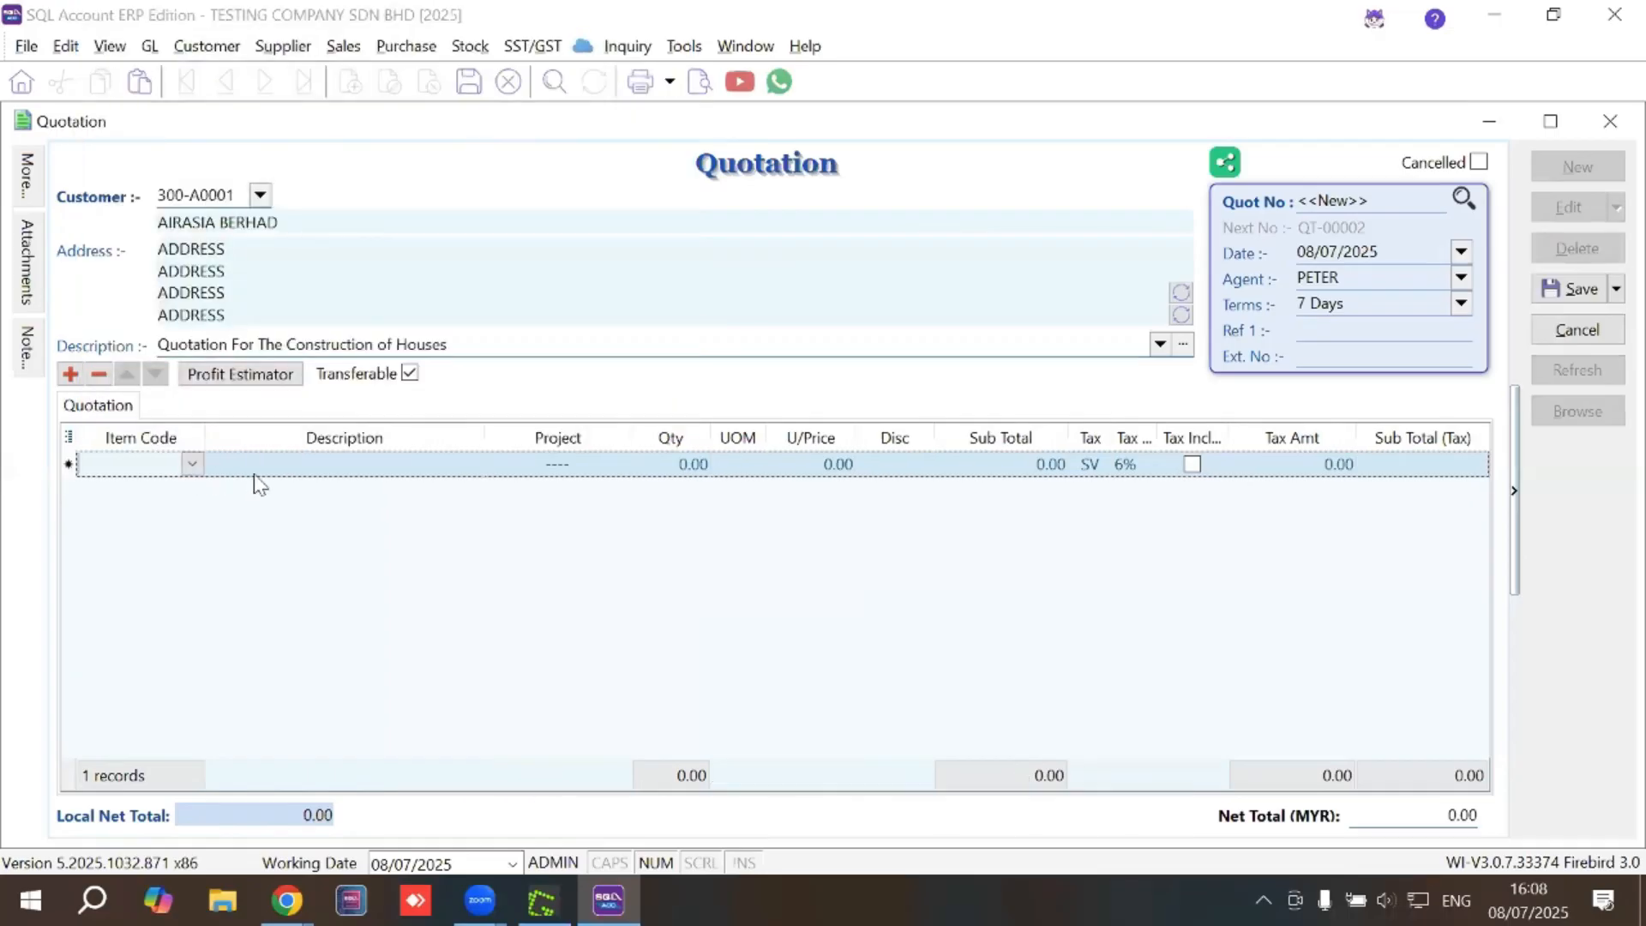
{"action": "left_click", "coordinate": [257, 468]}
{"action": "key", "text": "Caps_Lock"}
{"action": "type", "text": "C"}
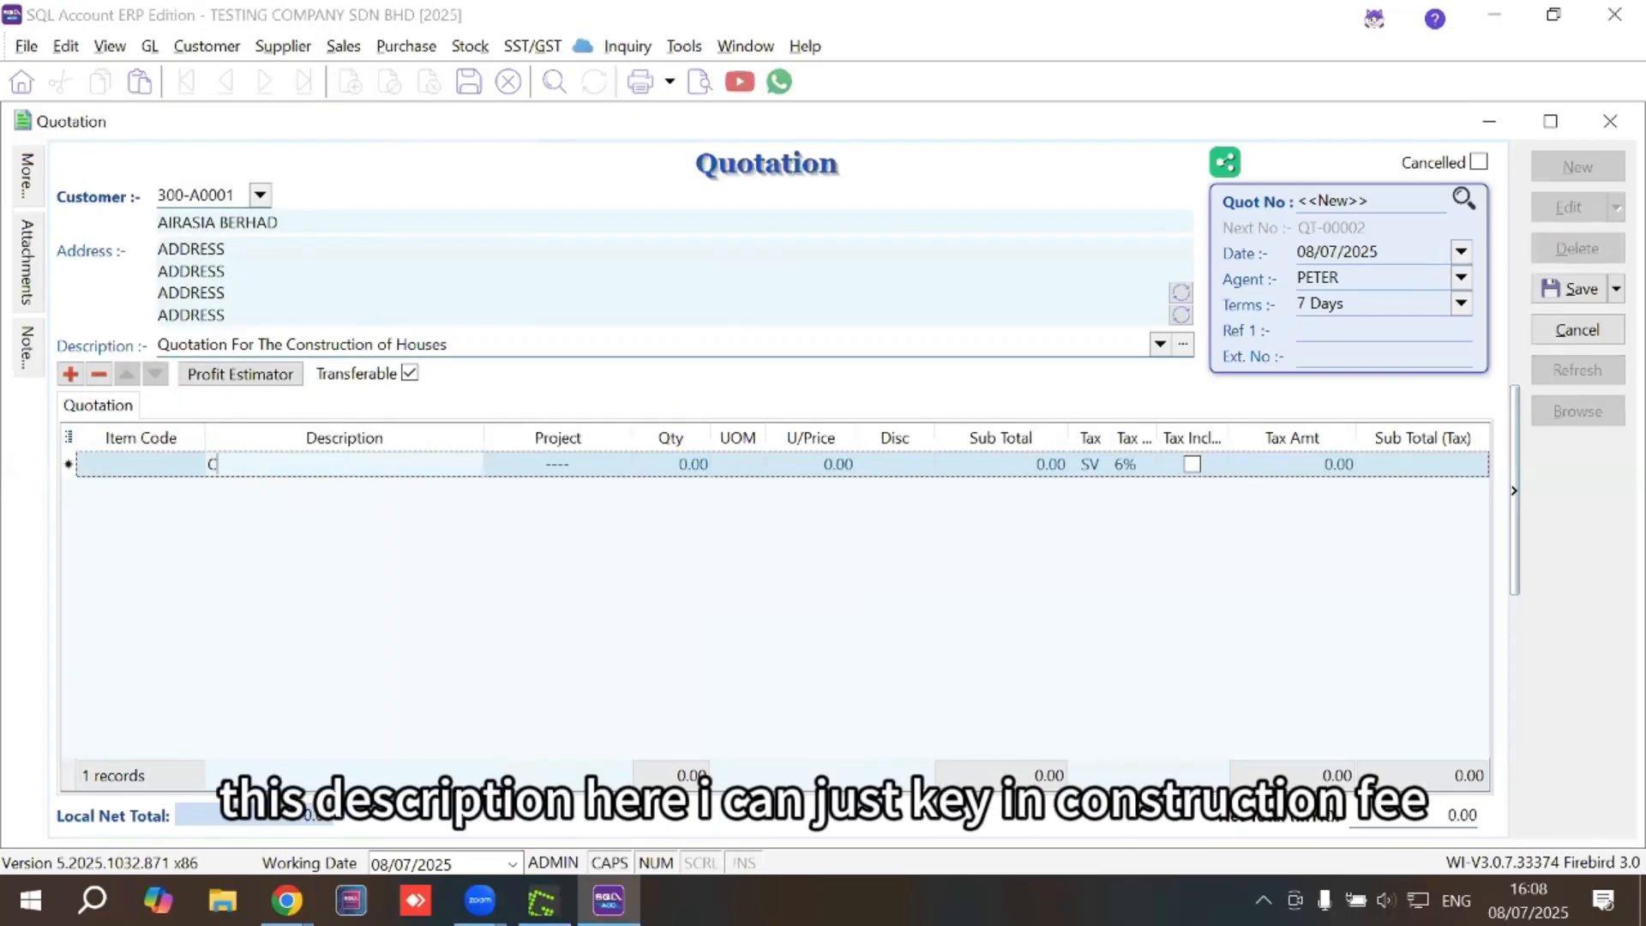
{"action": "type", "text": "ONSTRUCTION"}
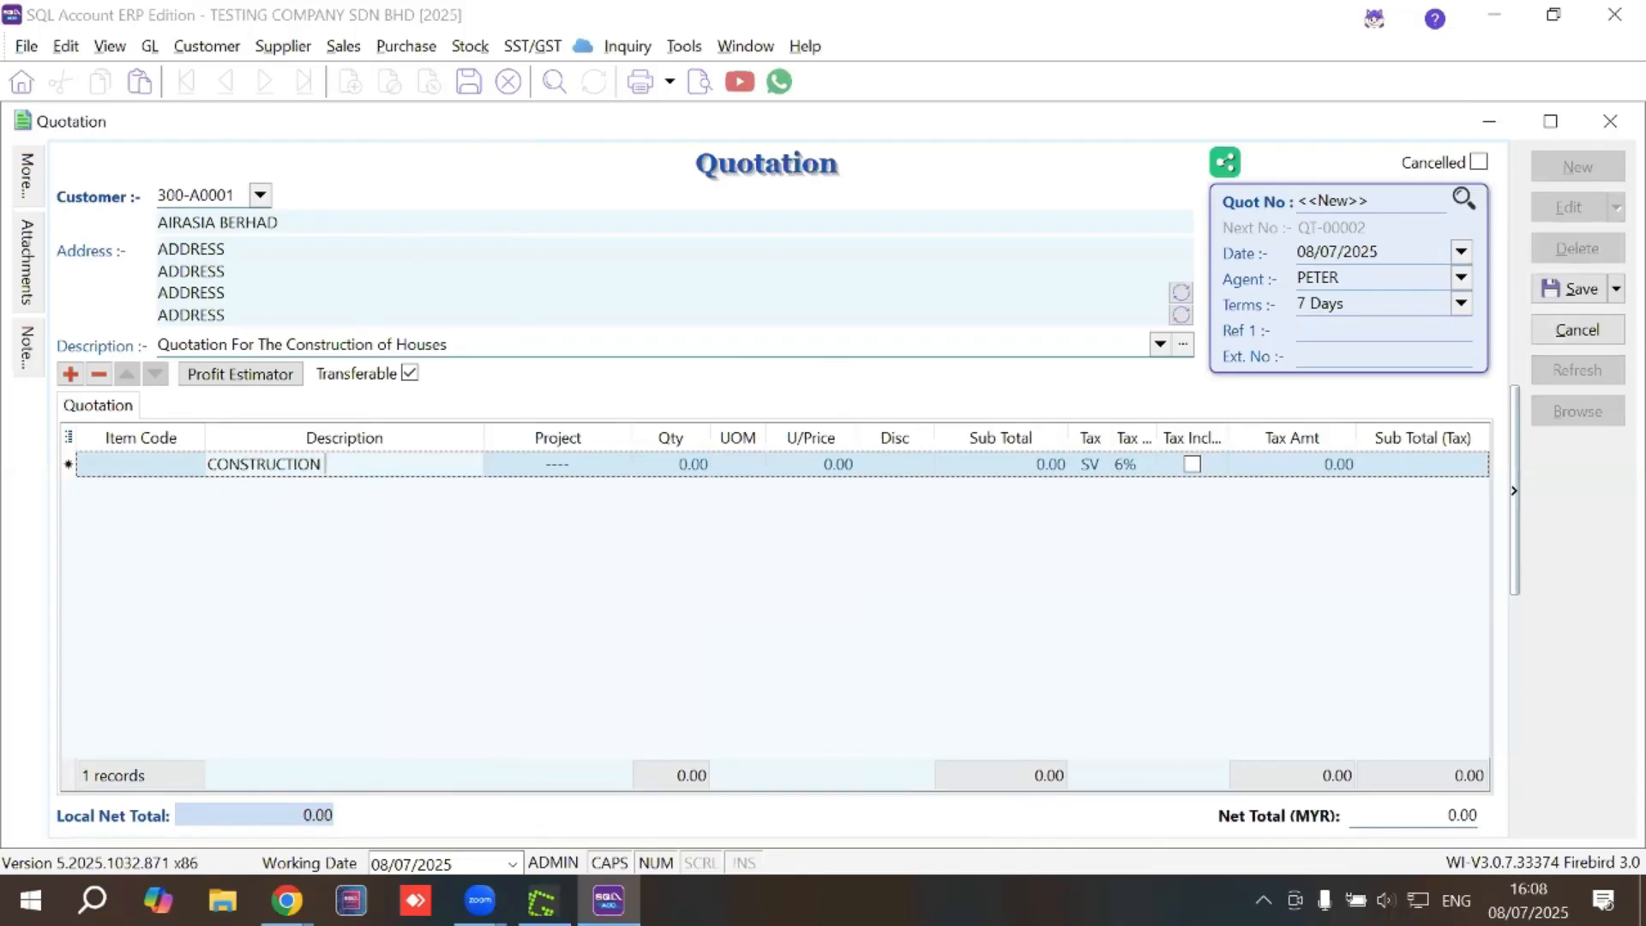
{"action": "type", "text": " FEE"}
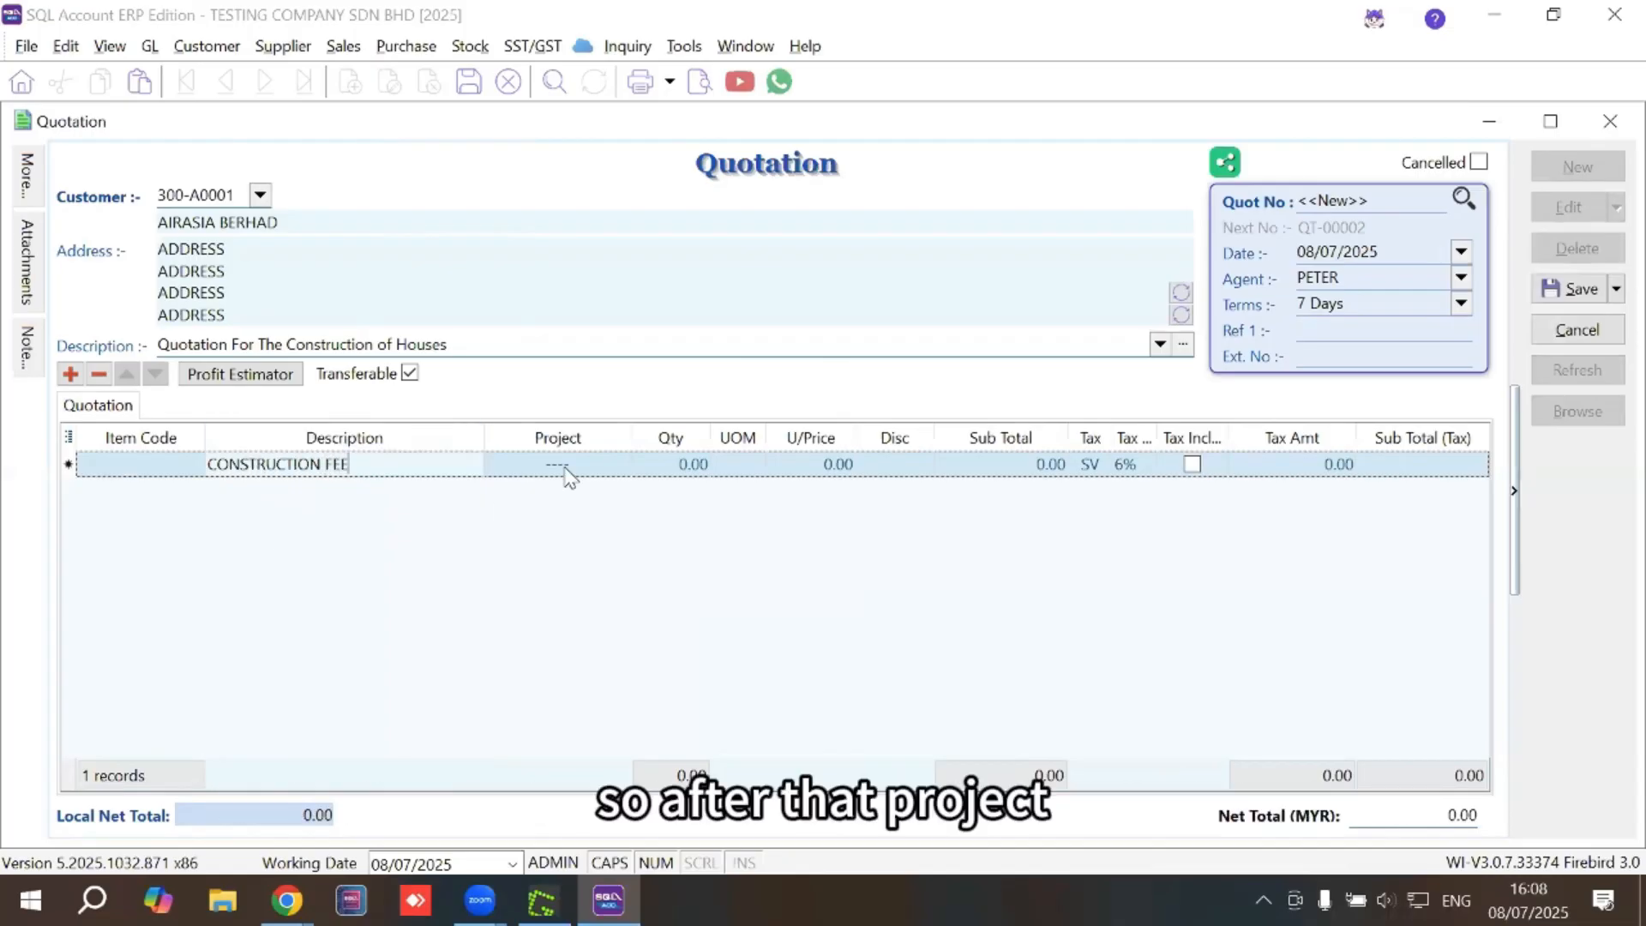
Assign PROJECT ABC to the line with quantity 1 and unit price 1,000,000
{"action": "left_click", "coordinate": [569, 468]}
{"action": "left_click", "coordinate": [622, 463]}
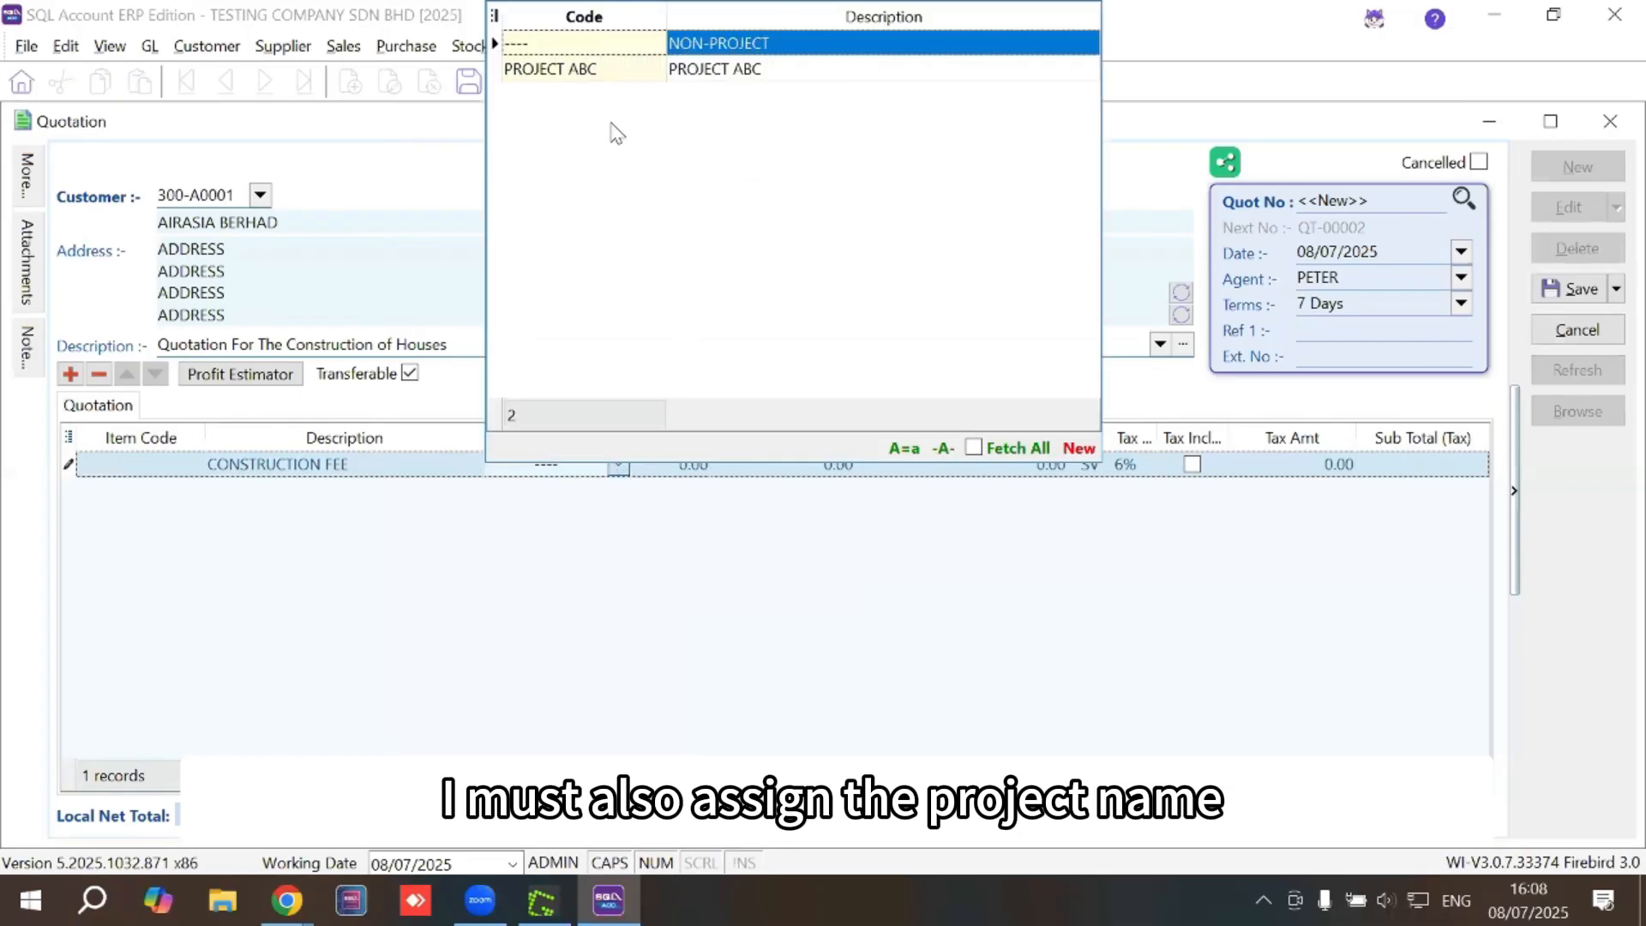
{"action": "left_click", "coordinate": [583, 71]}
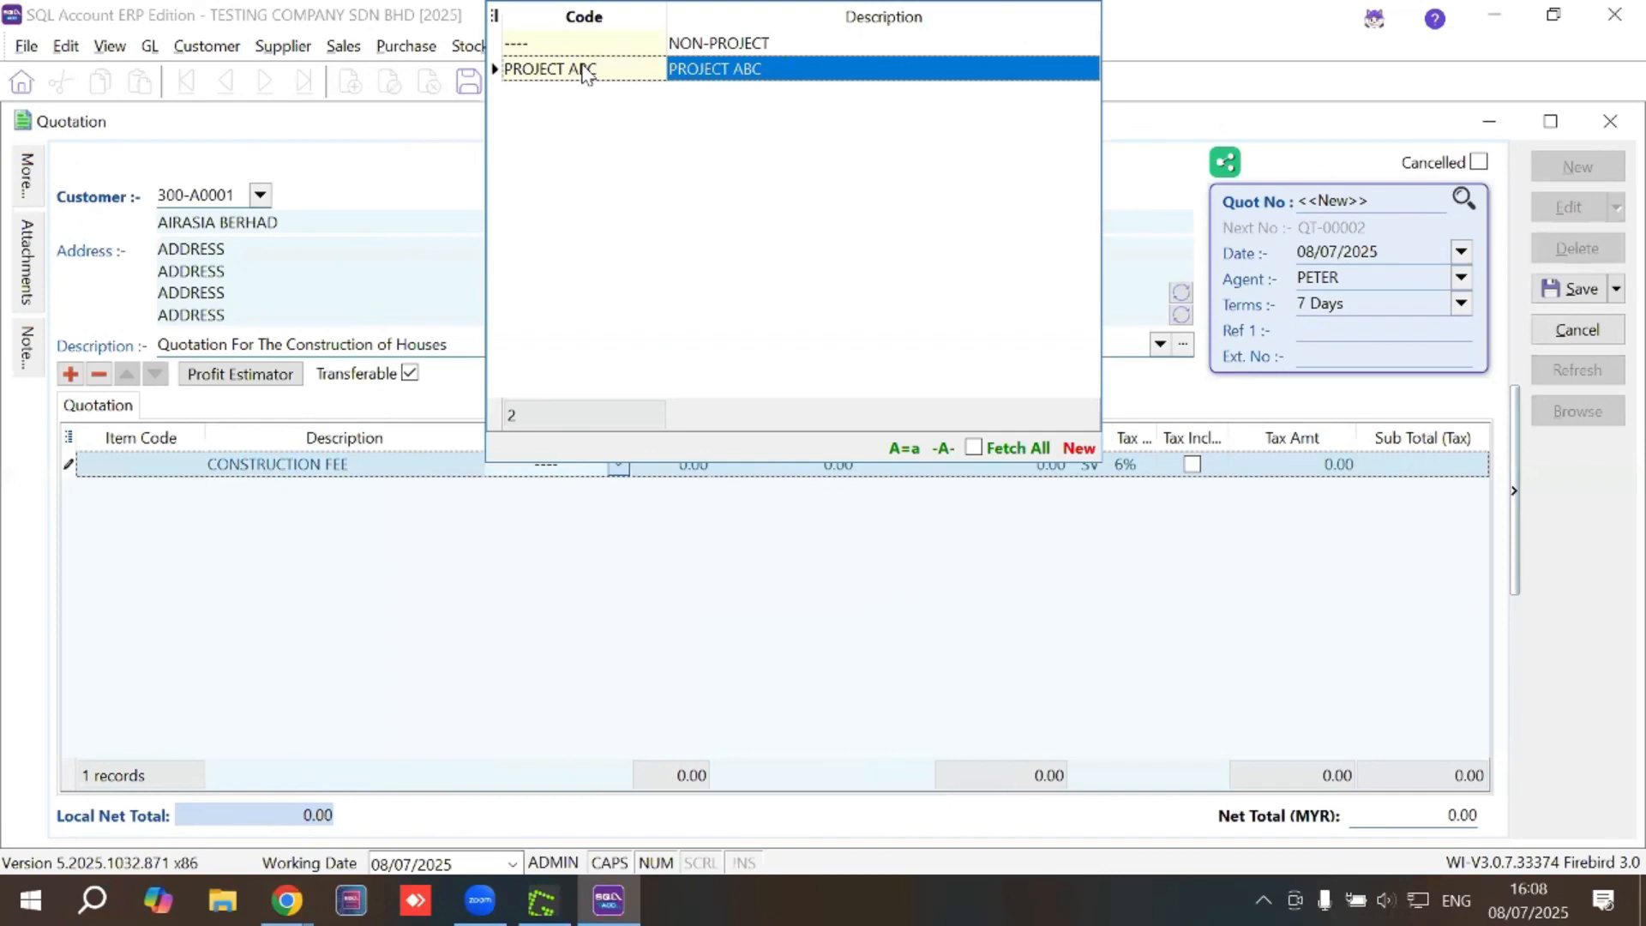
{"action": "left_click", "coordinate": [584, 70]}
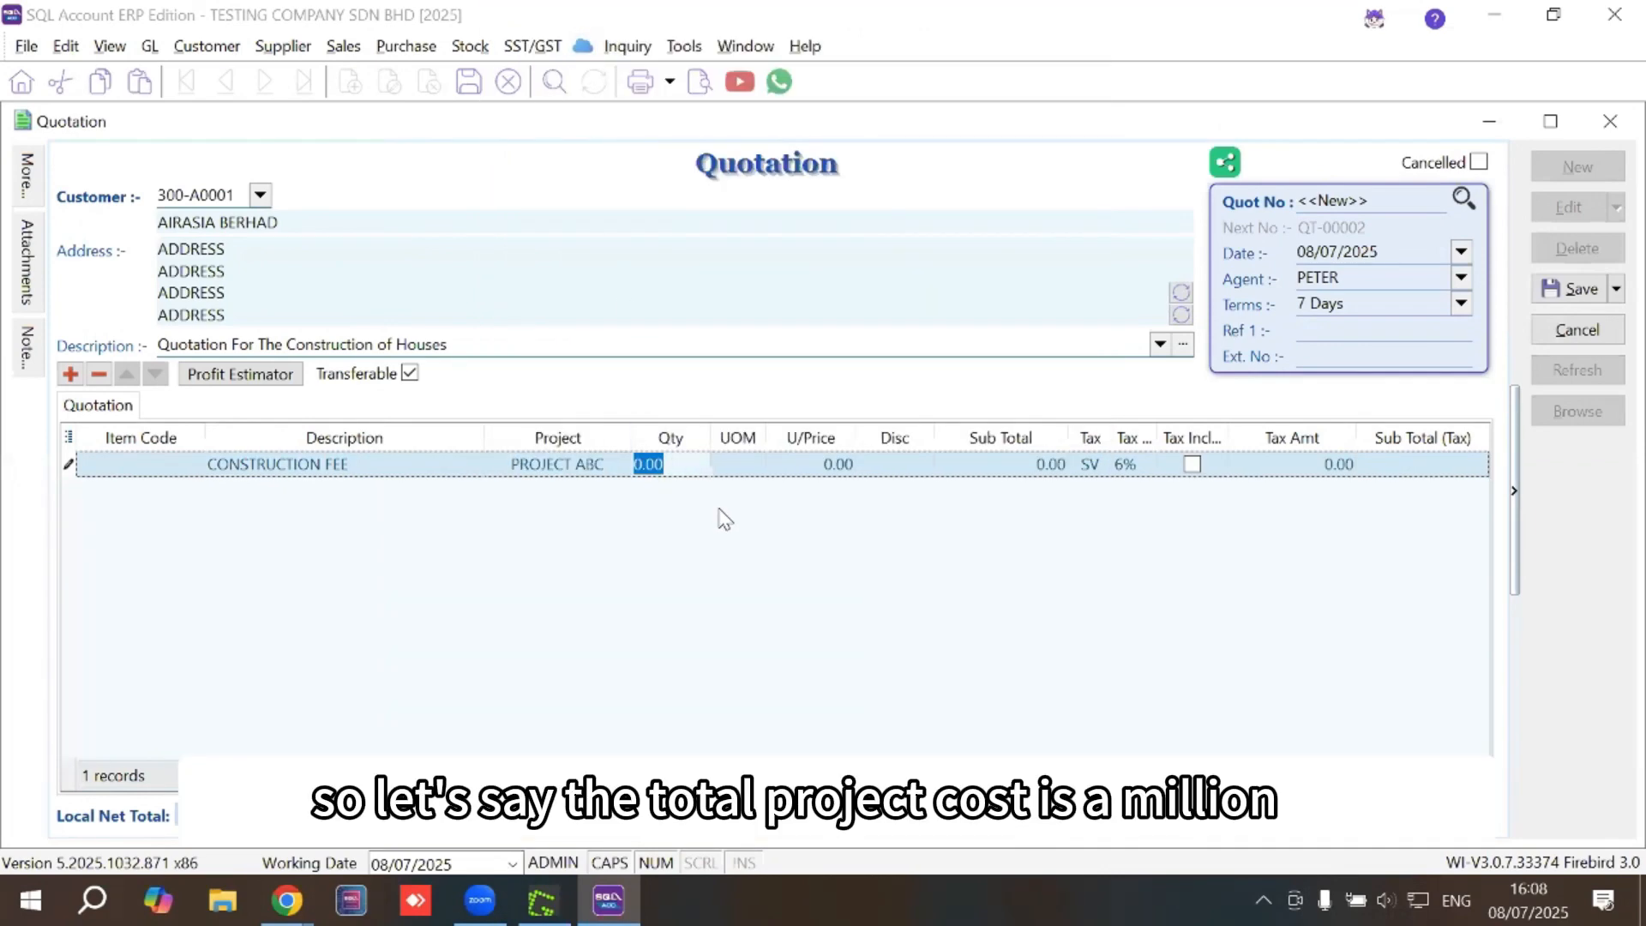
{"action": "type", "text": "1"}
{"action": "left_click", "coordinate": [846, 463]}
{"action": "type", "text": "1"}
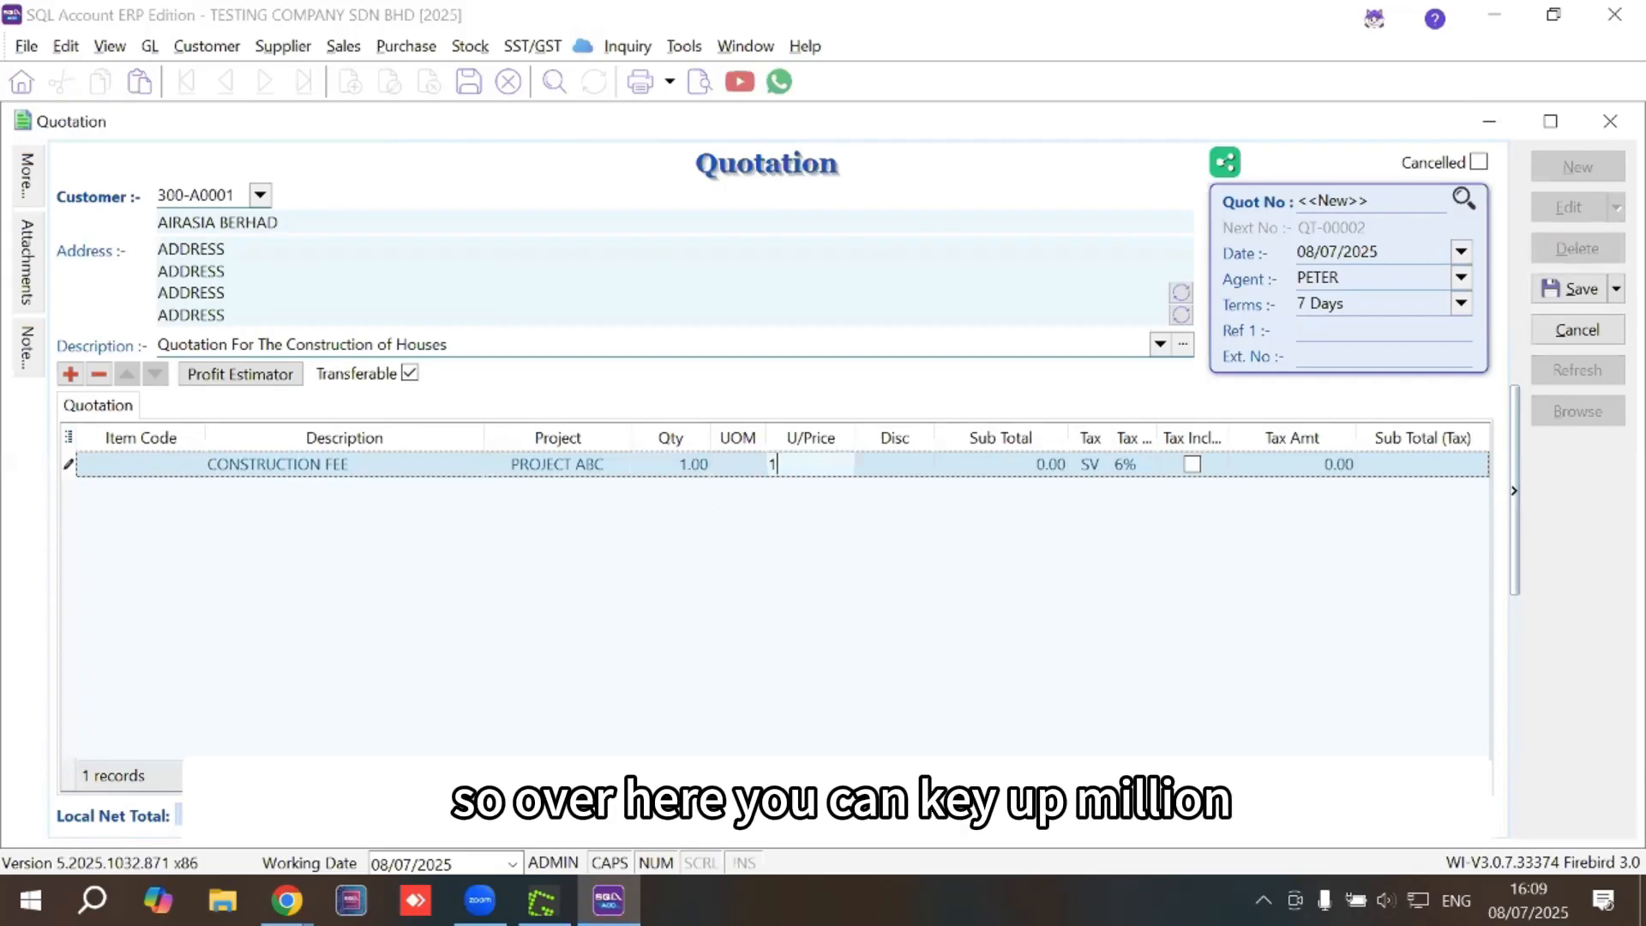
{"action": "type", "text": "00000"}
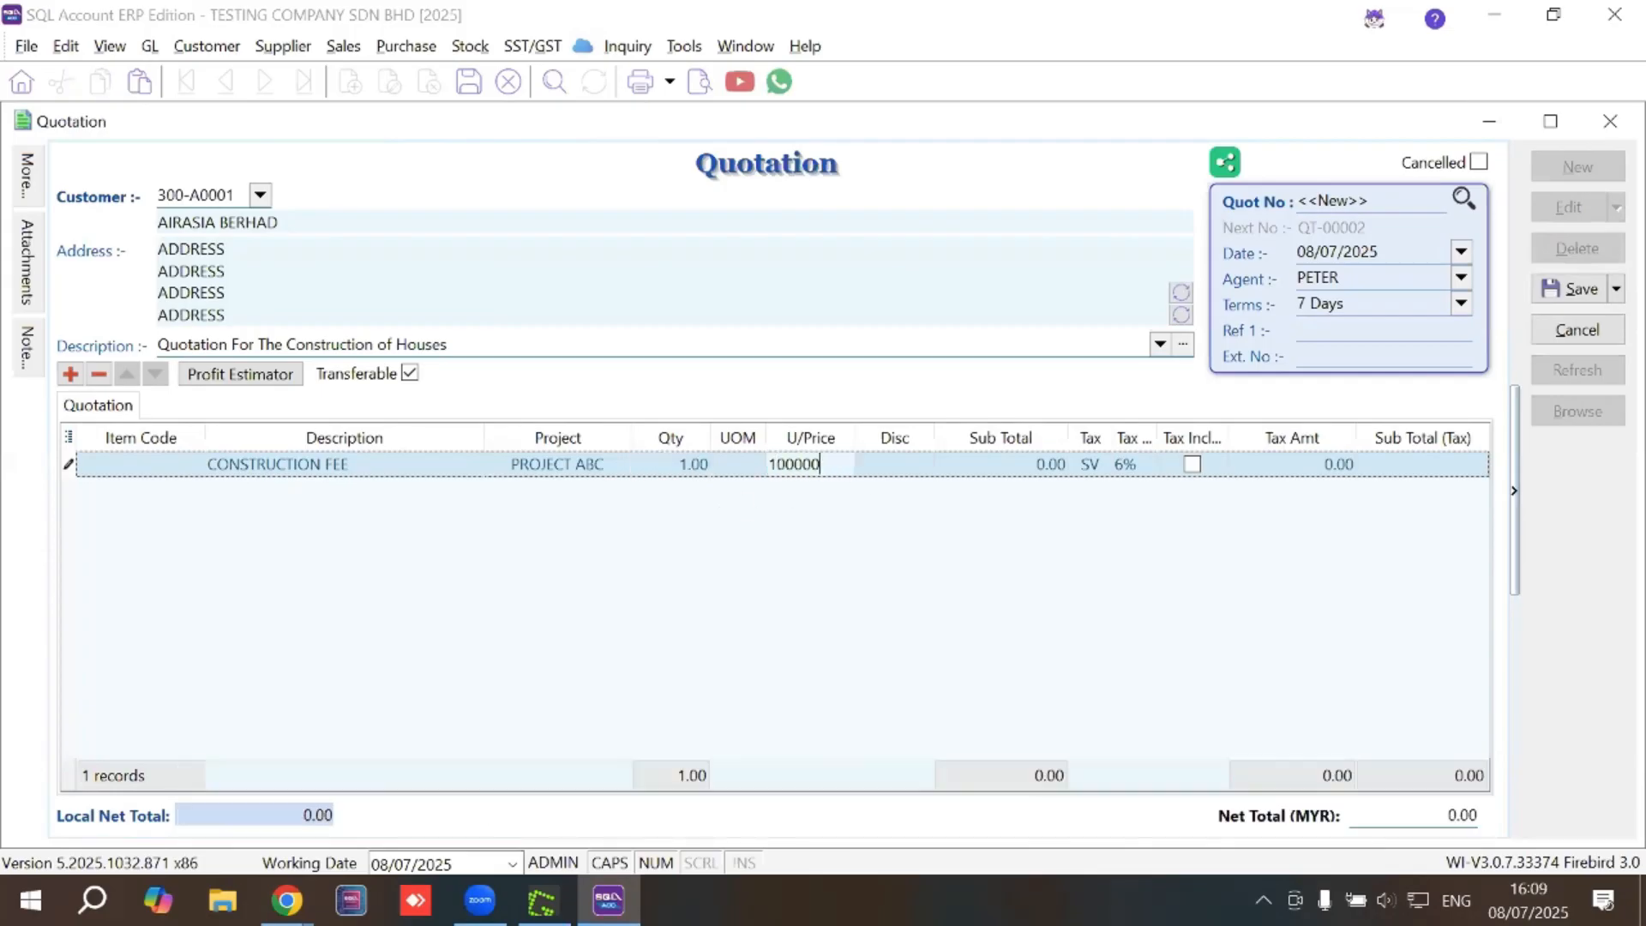
{"action": "key", "text": "Tab"}
{"action": "left_click", "coordinate": [820, 464]}
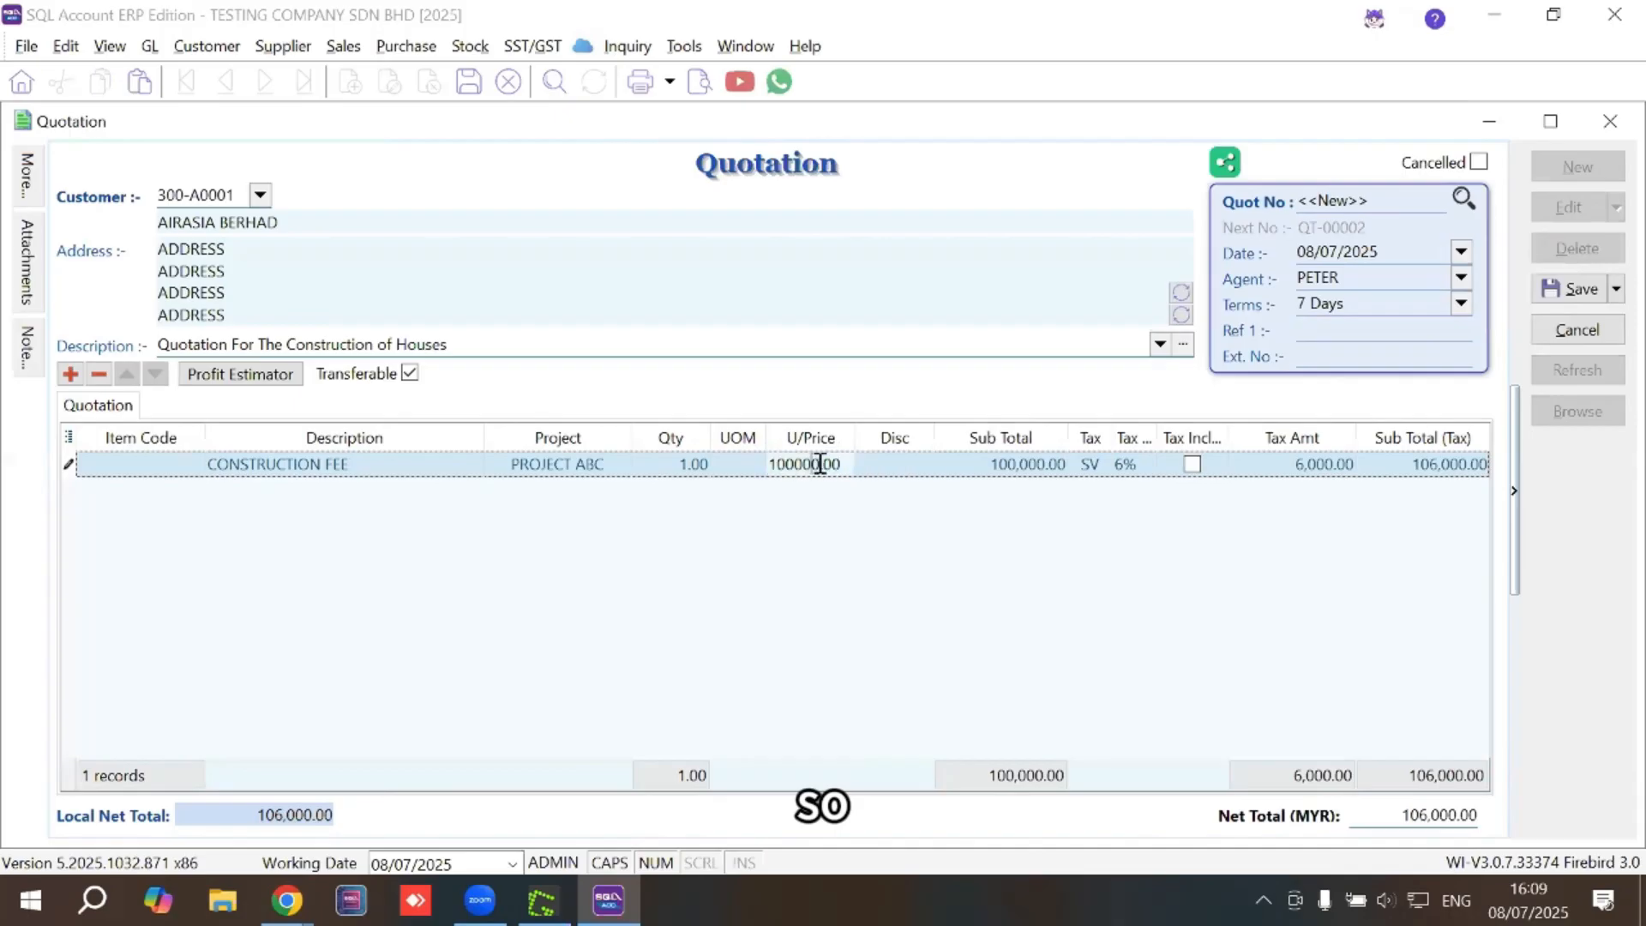
{"action": "type", "text": "0"}
{"action": "key", "text": "Tab"}
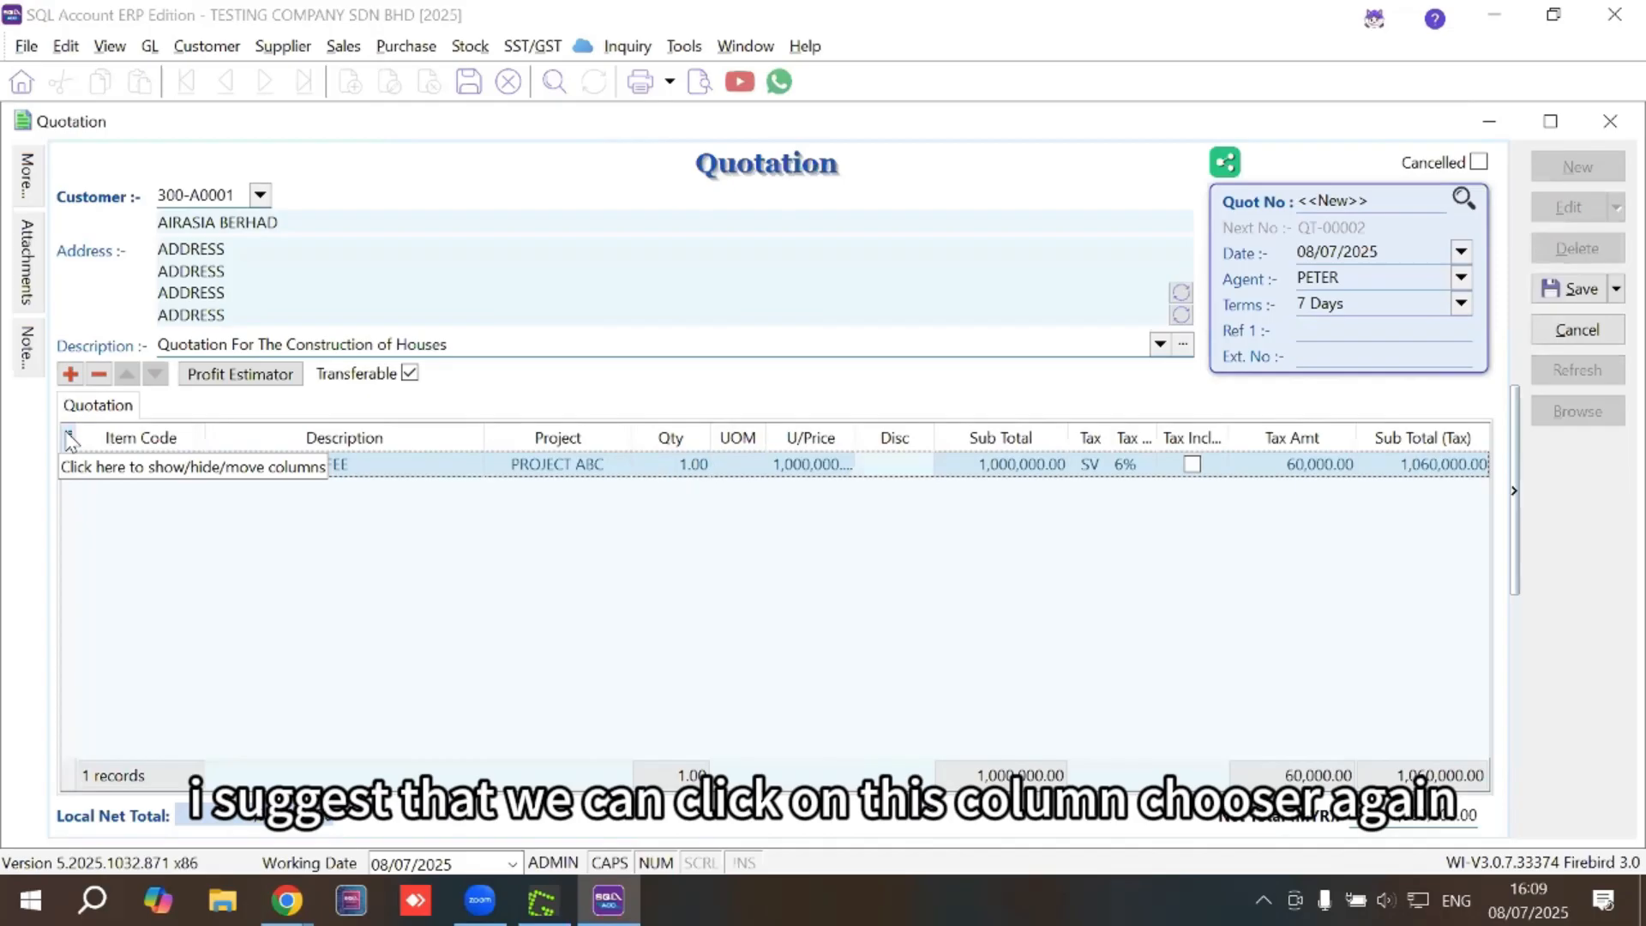
Add a More Description column and write 'TERMS AND CONDITIONS' with 'ESTIMATED COMPLETION TIME 3 MONTHS'
{"action": "left_click", "coordinate": [69, 438]}
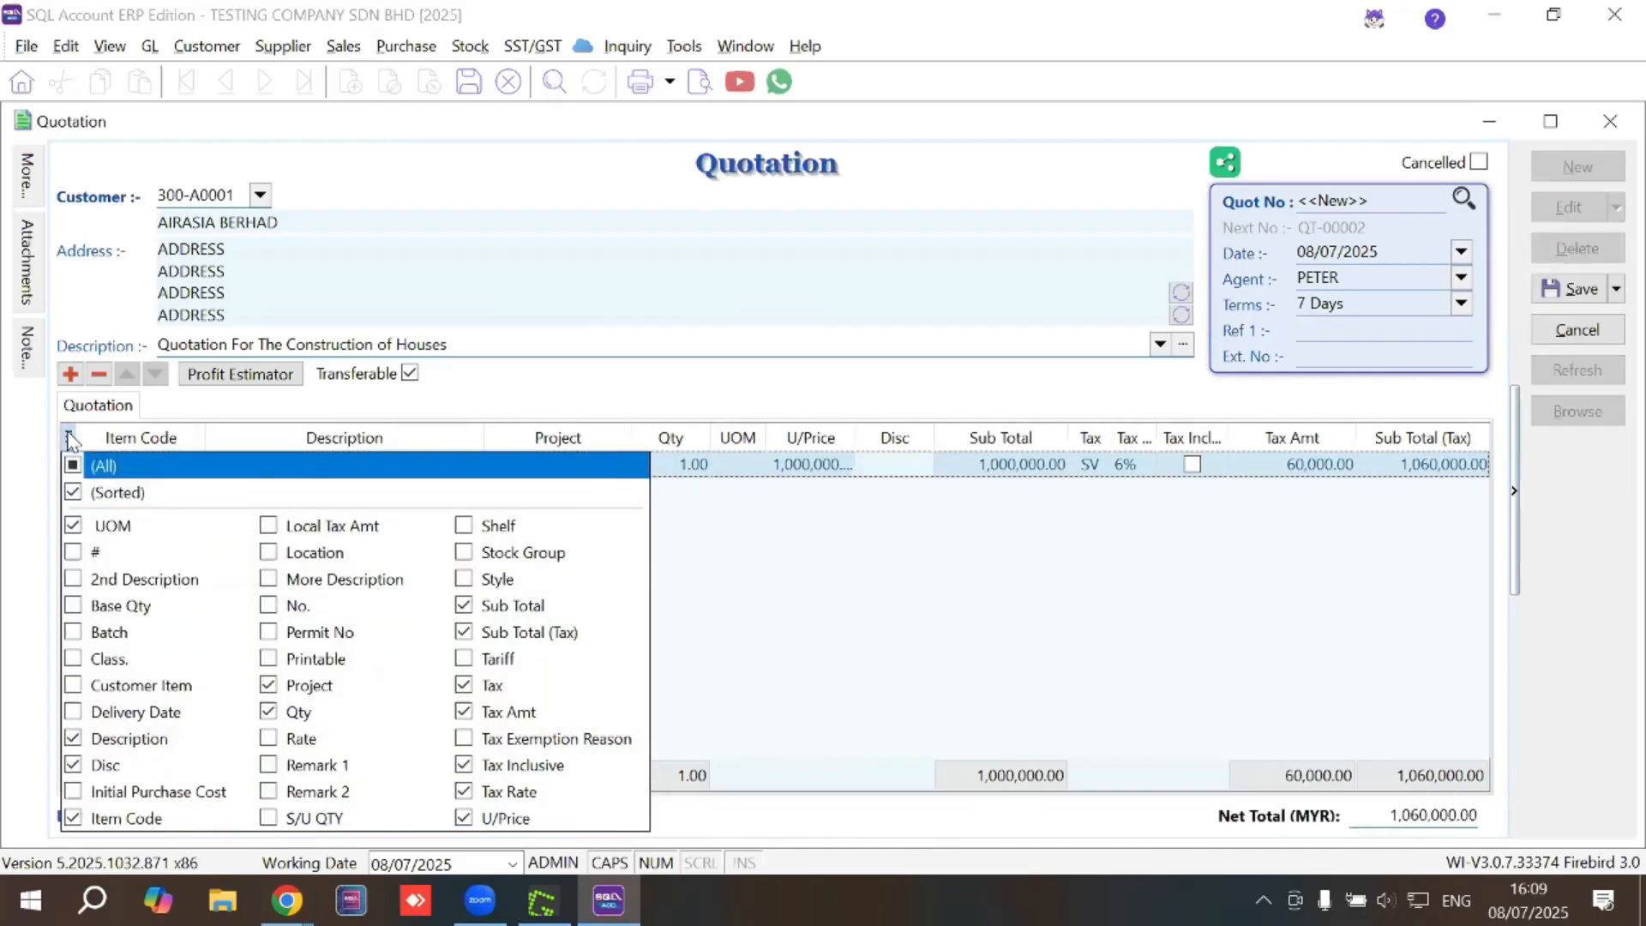
{"action": "left_click", "coordinate": [269, 579]}
{"action": "left_click", "coordinate": [875, 577]}
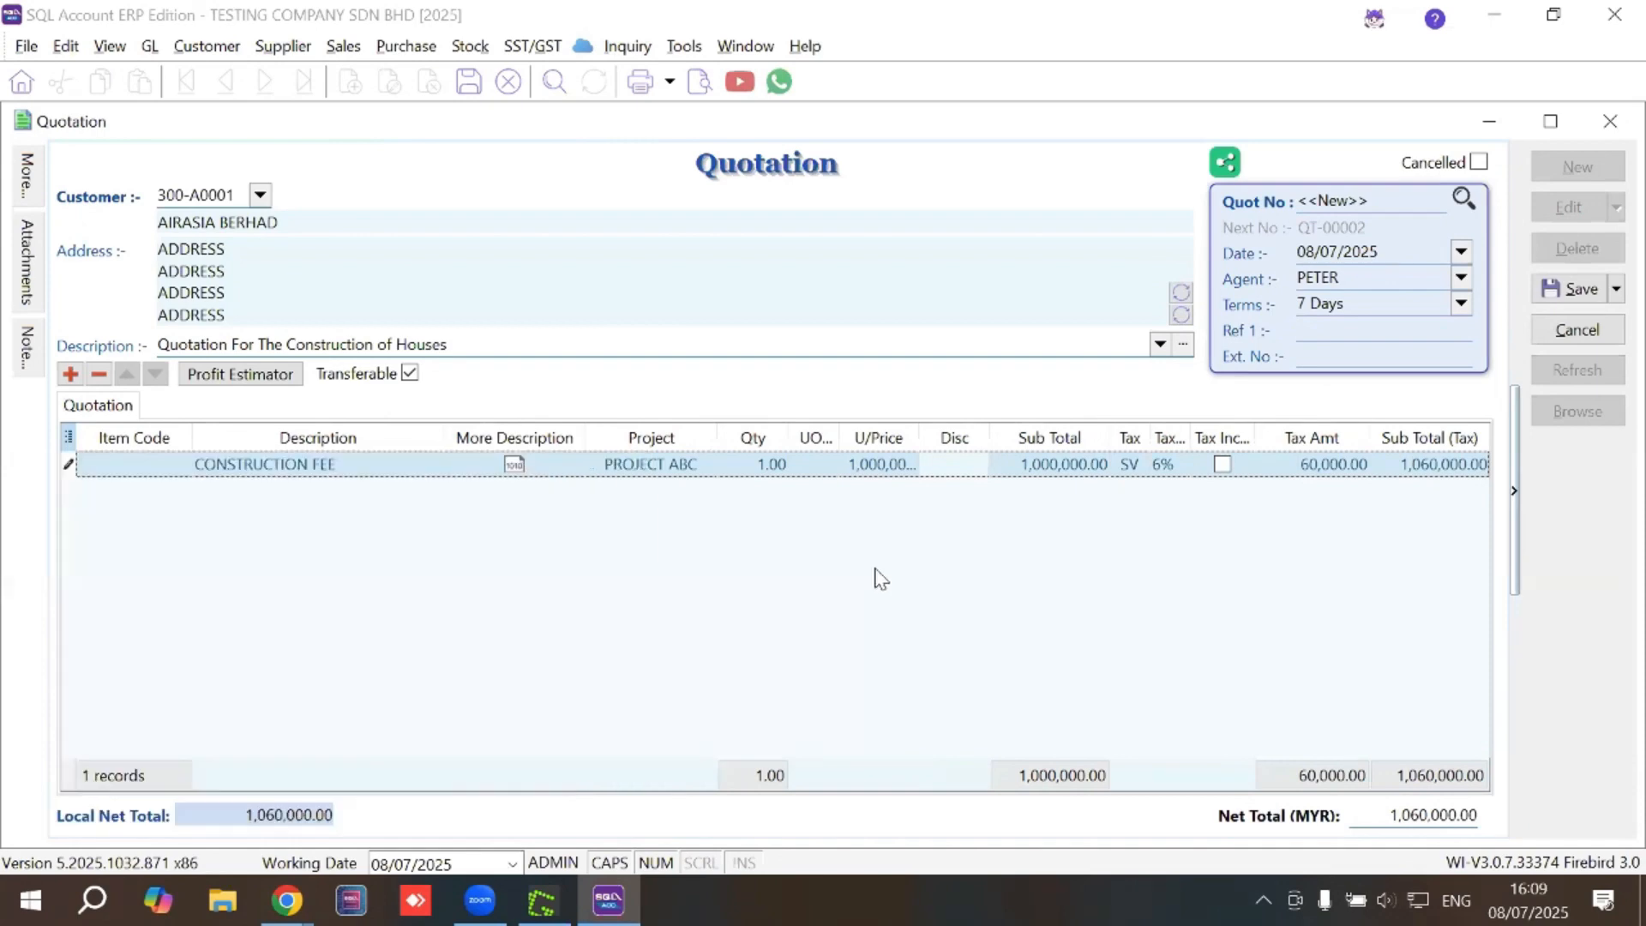
{"action": "left_click", "coordinate": [572, 465]}
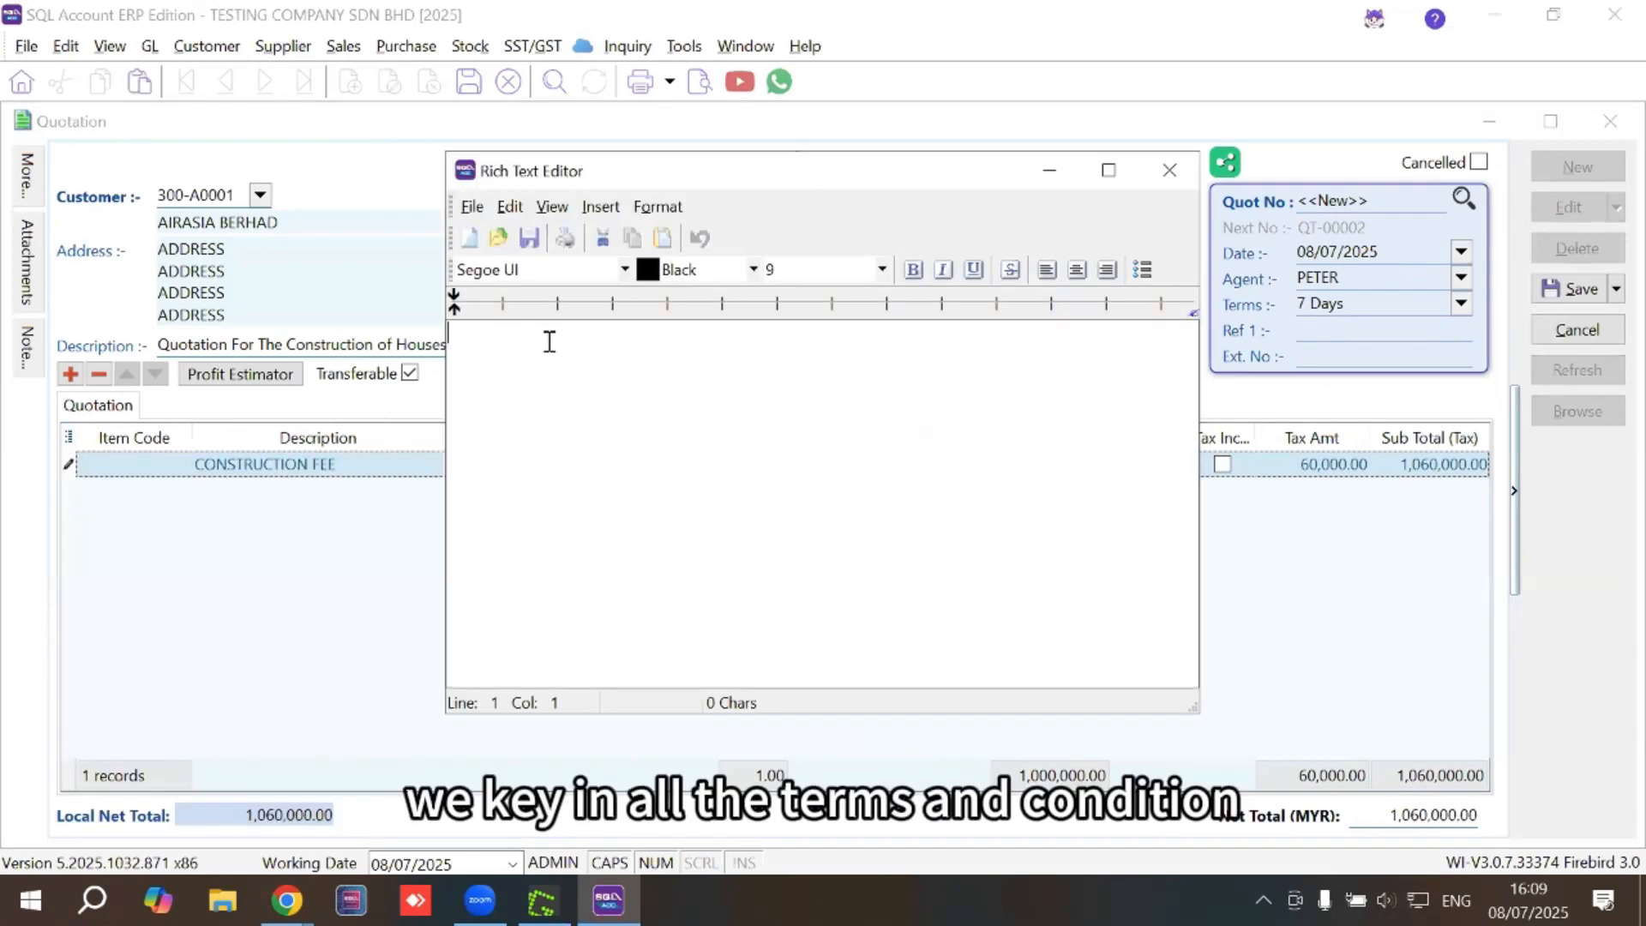
{"action": "type", "text": "TERMS AND CONDITIOS"}
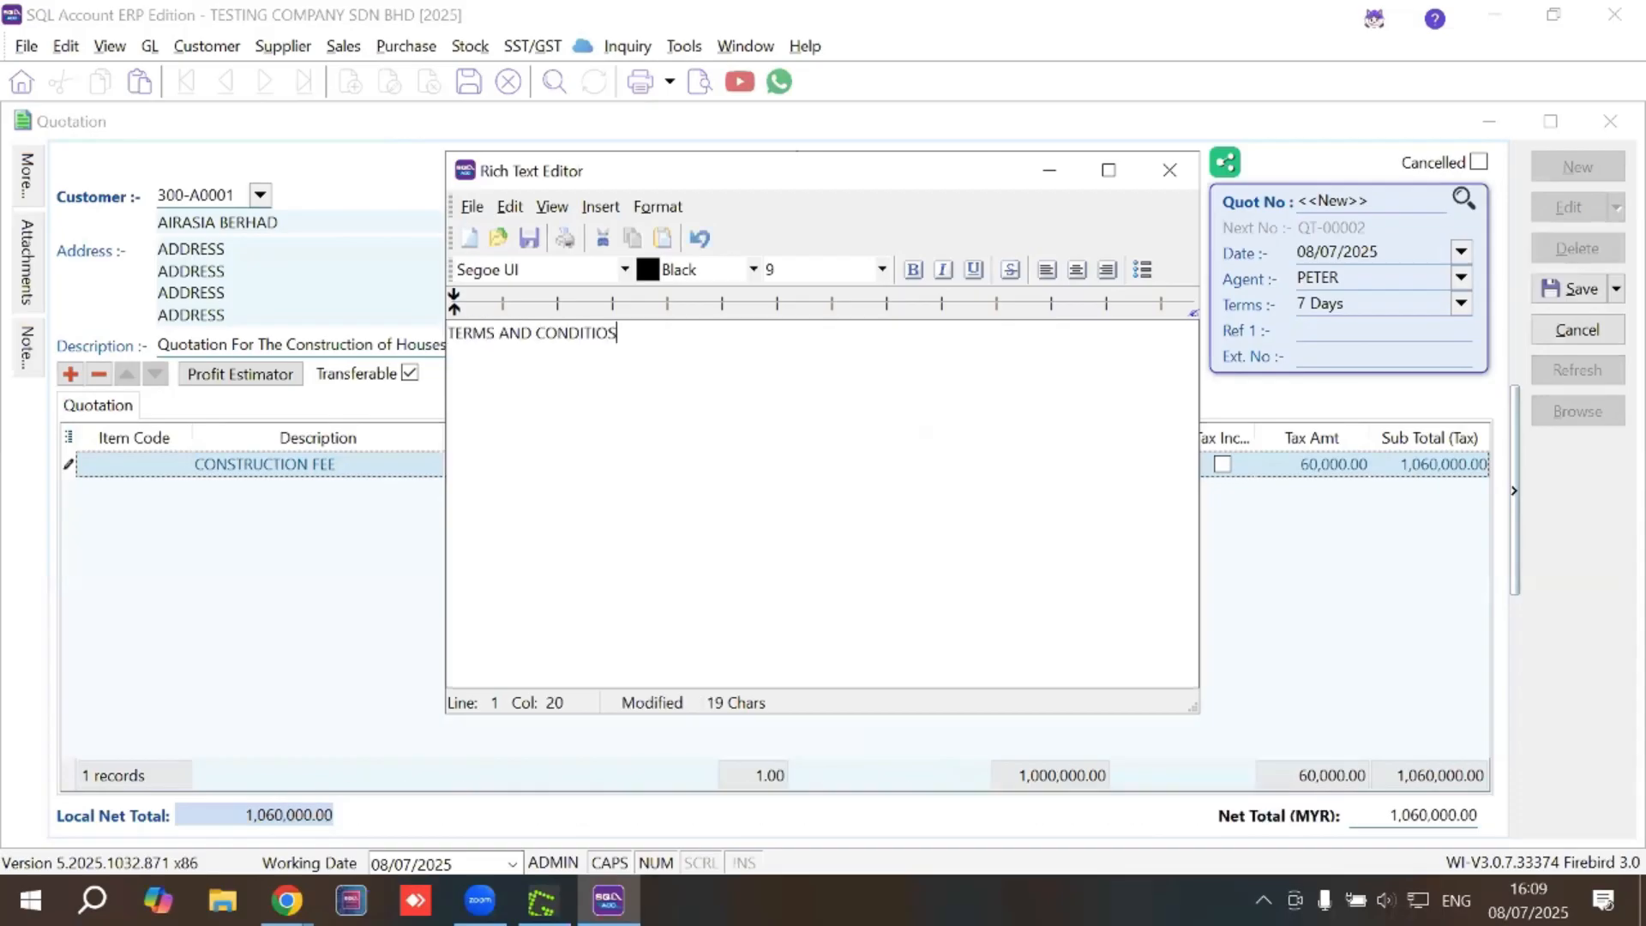
{"action": "key", "text": "BackSpace"}
{"action": "type", "text": "NS"}
{"action": "key", "text": "Return"}
{"action": "key", "text": "Return"}
{"action": "type", "text": "ESTI"}
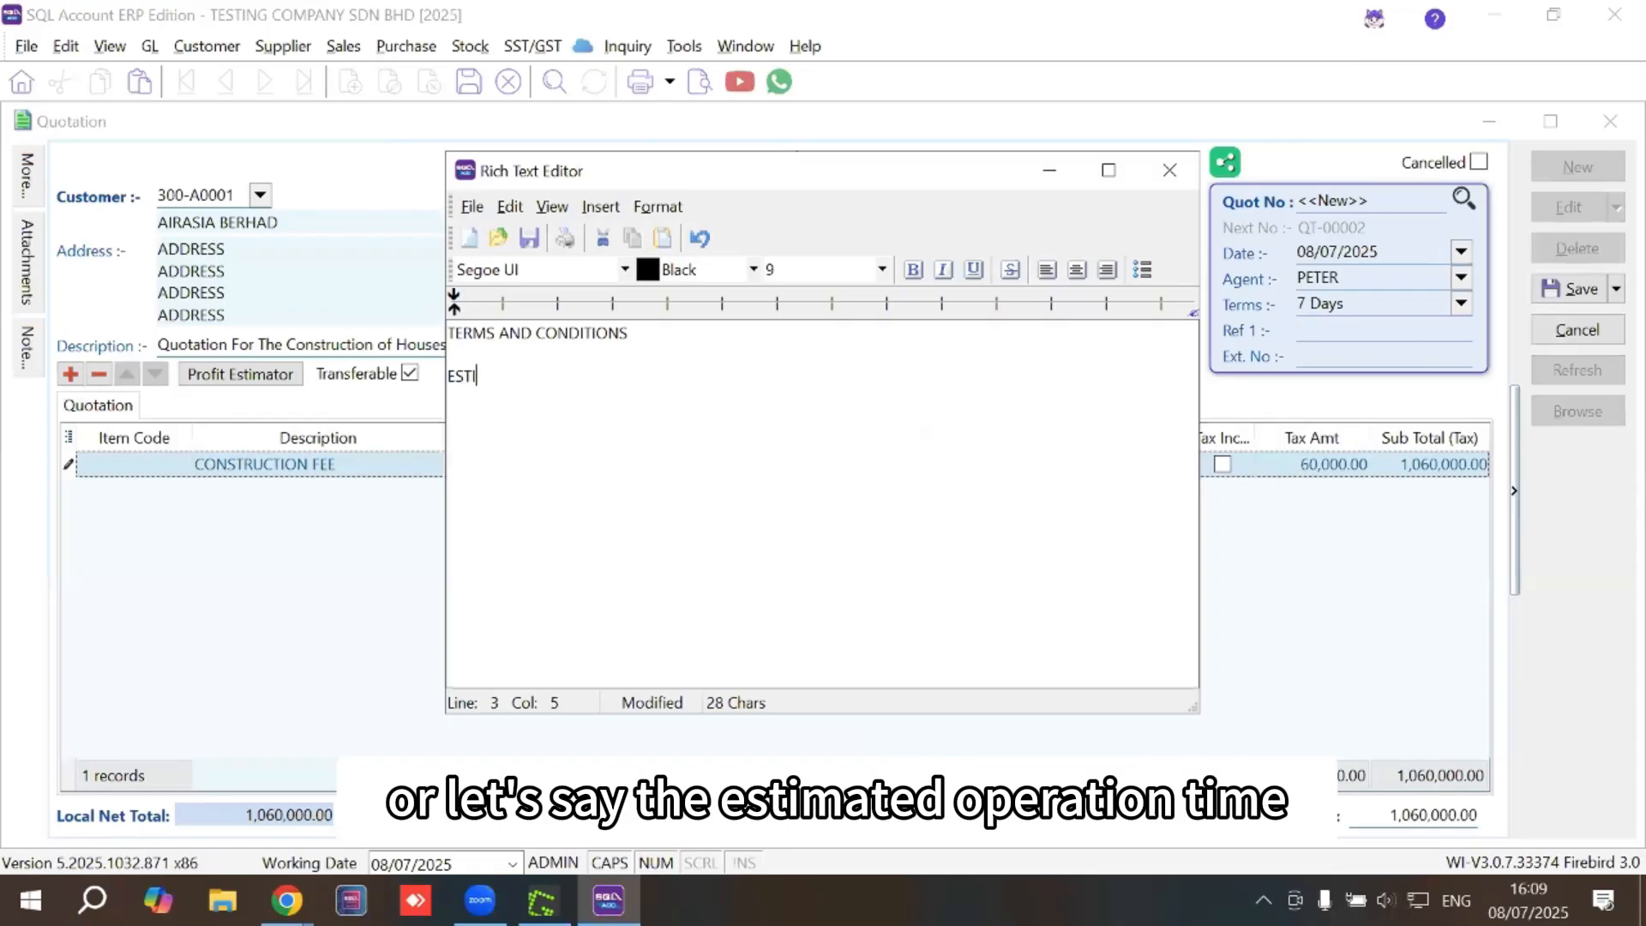
{"action": "type", "text": "MATED COMPLETI"}
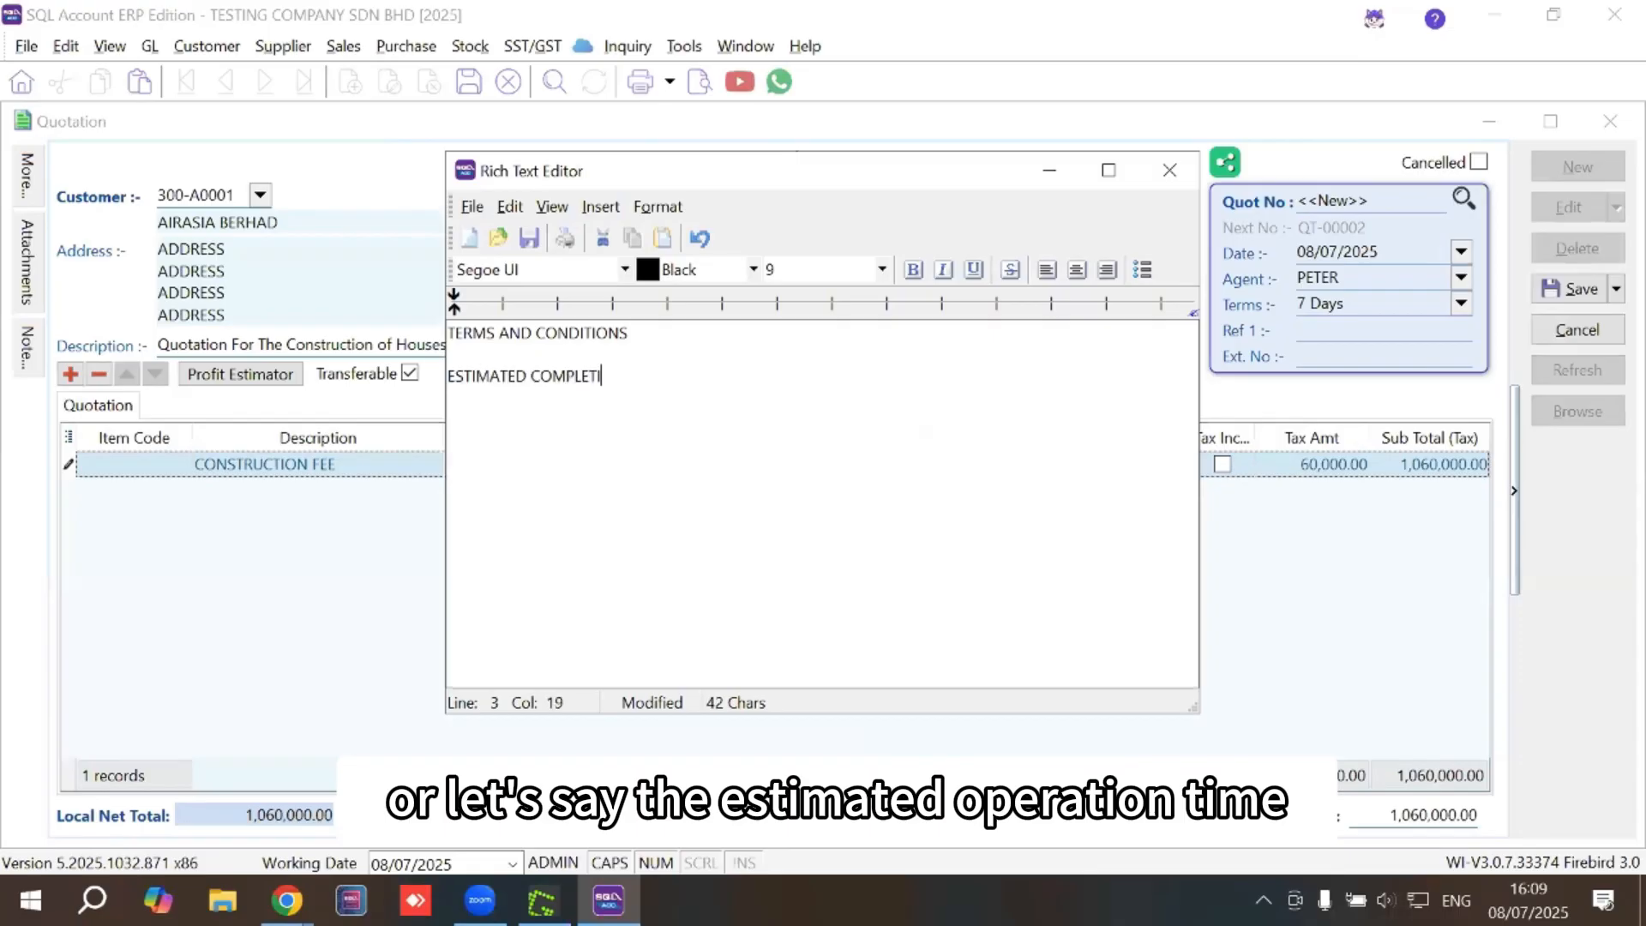
{"action": "type", "text": "ON TIME 3 MONTHS"}
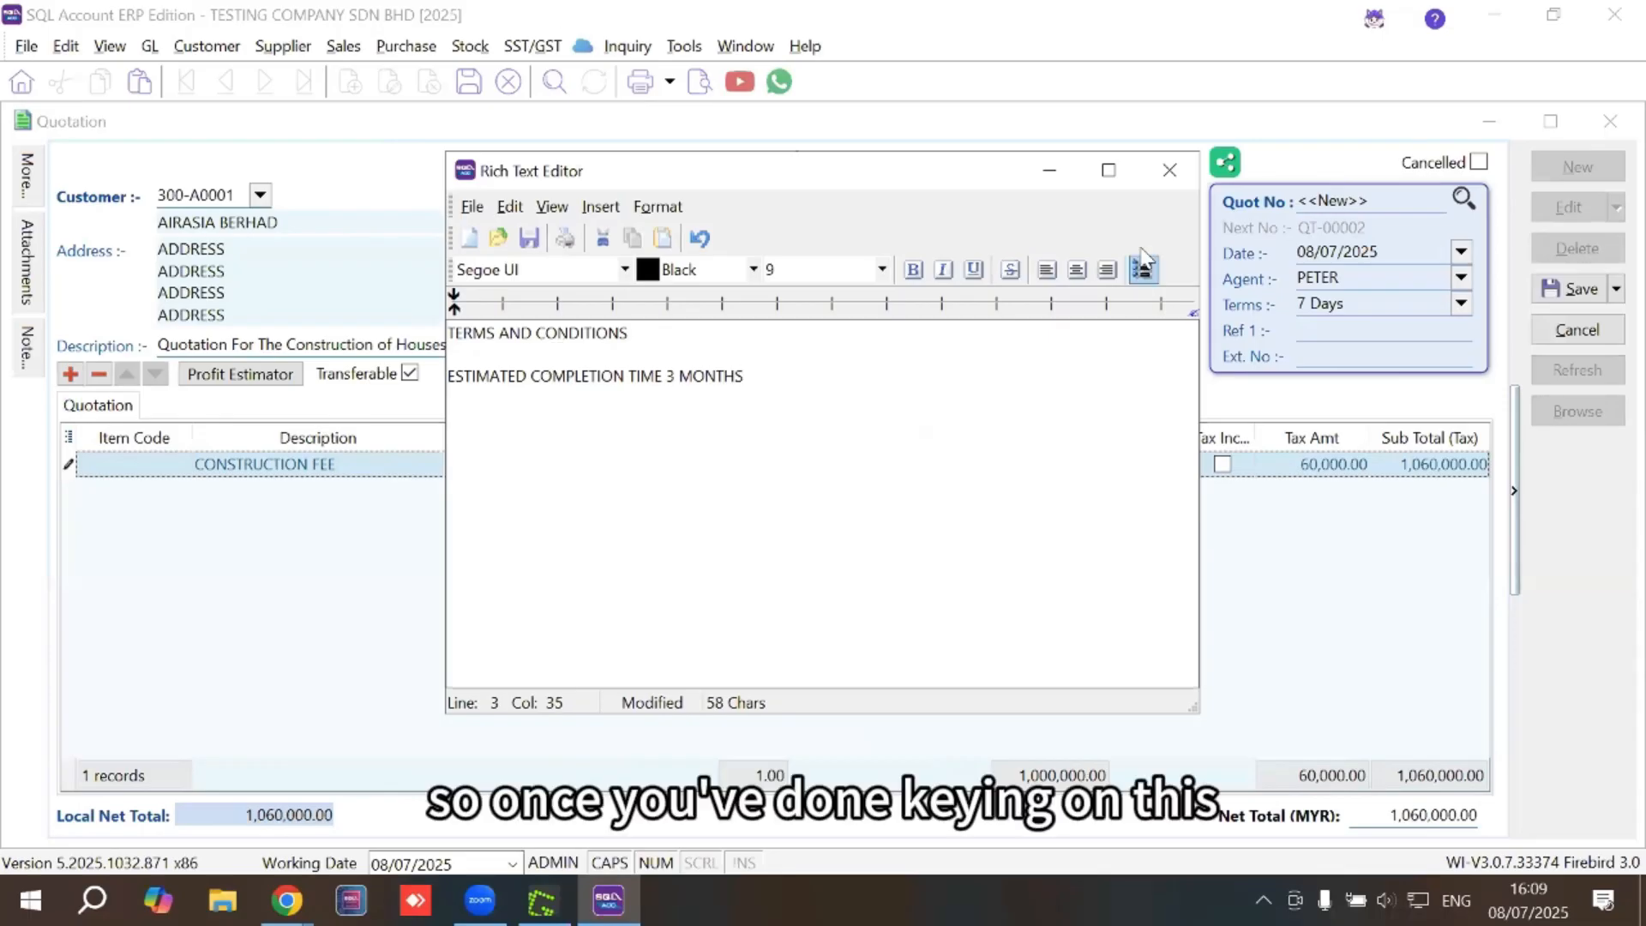
Keep the note changes and save the quotation as QT-00002
{"action": "left_click", "coordinate": [1169, 169]}
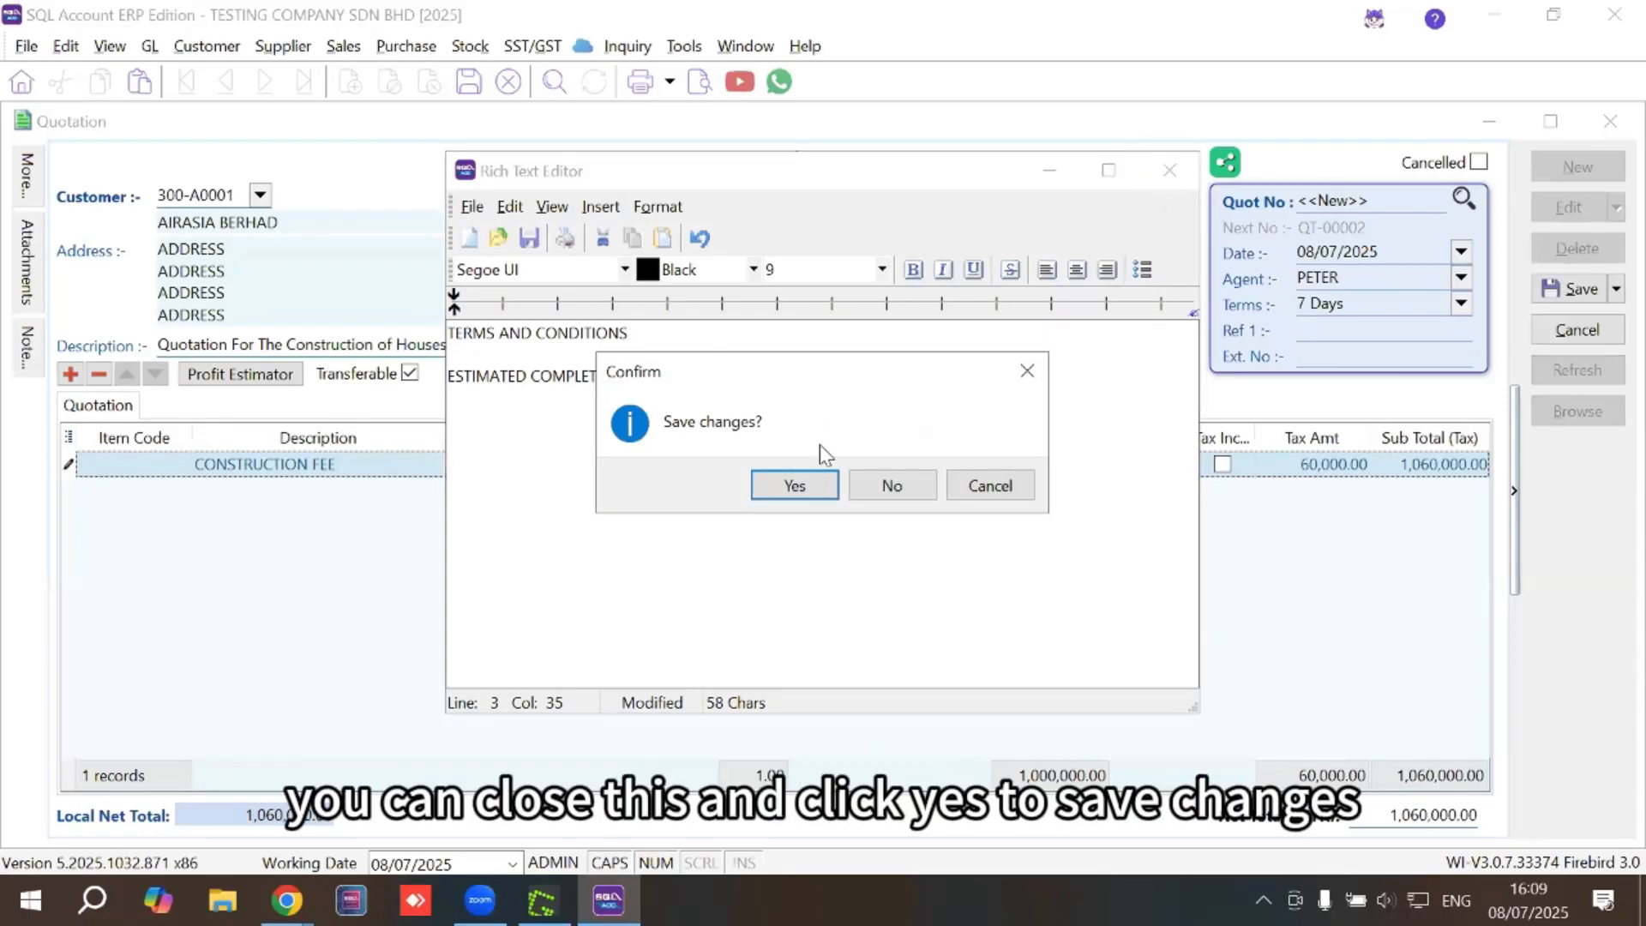
{"action": "left_click", "coordinate": [796, 485]}
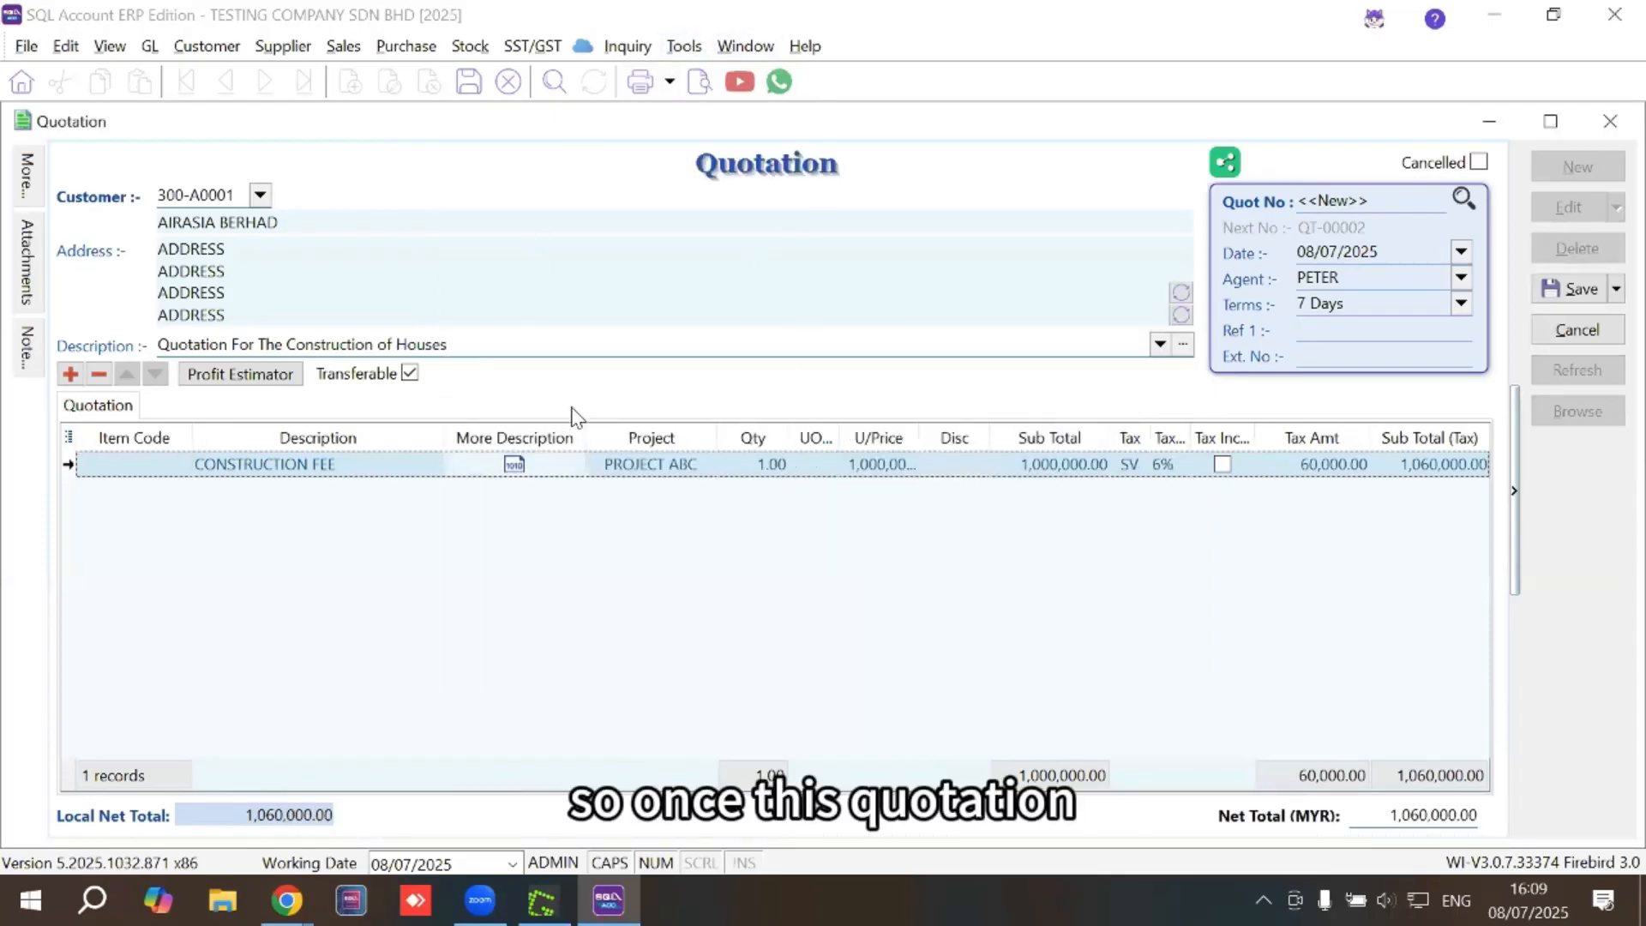
{"action": "left_click", "coordinate": [1575, 271]}
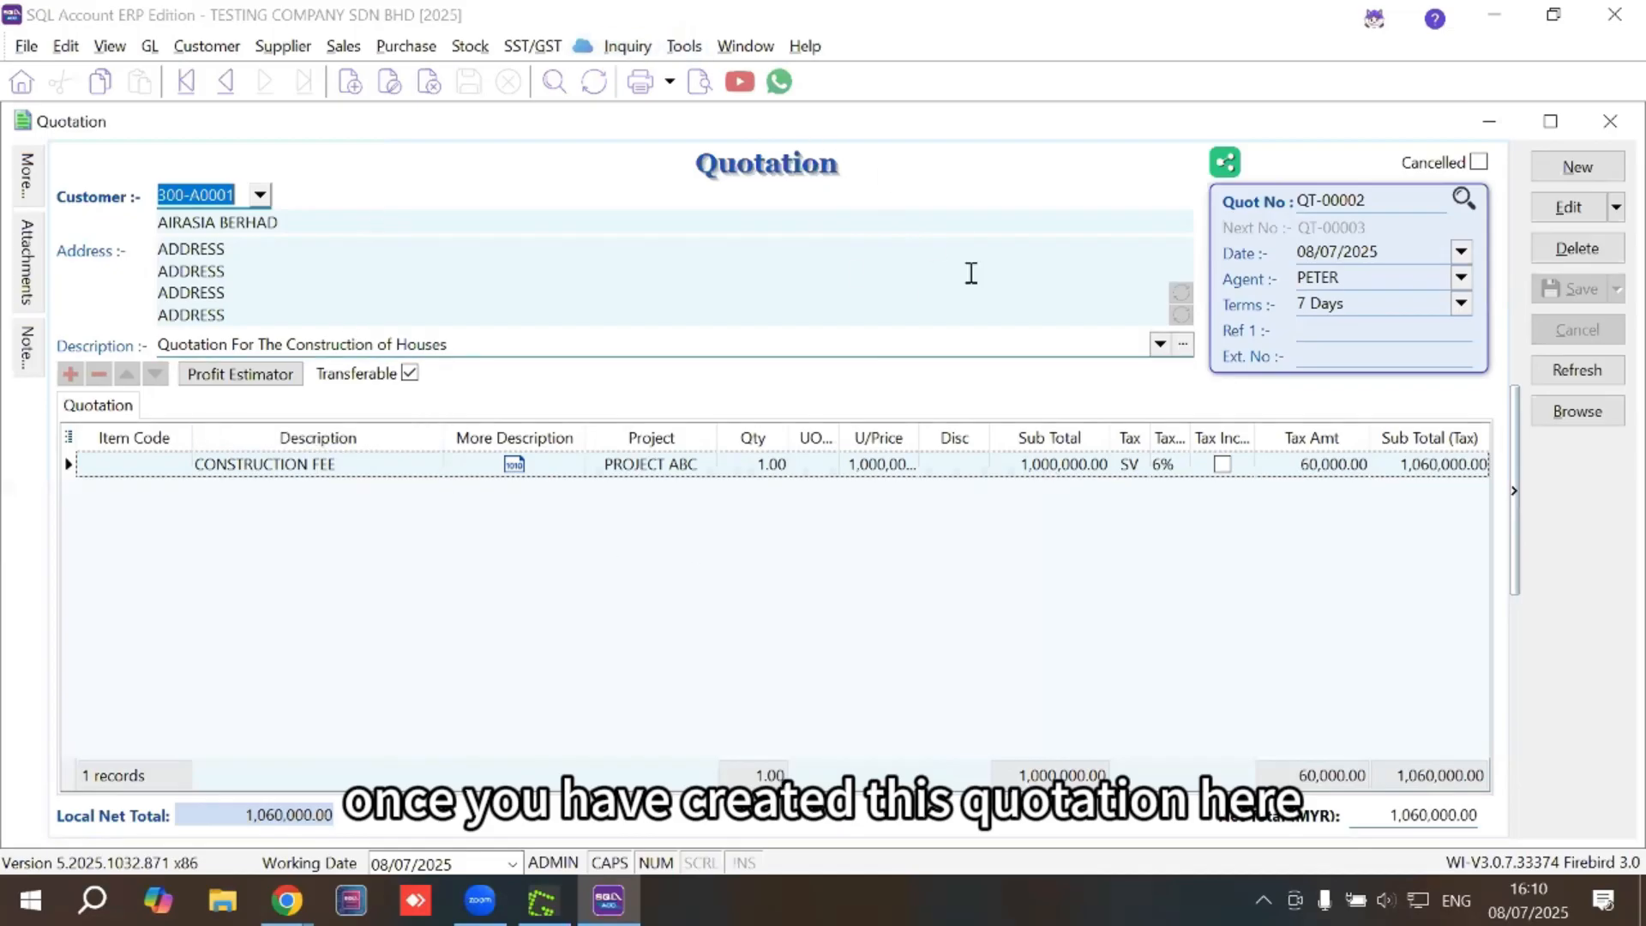
Select quotation number QT-00002 and bring up the Sales documents menu
{"action": "double_click", "coordinate": [1363, 200]}
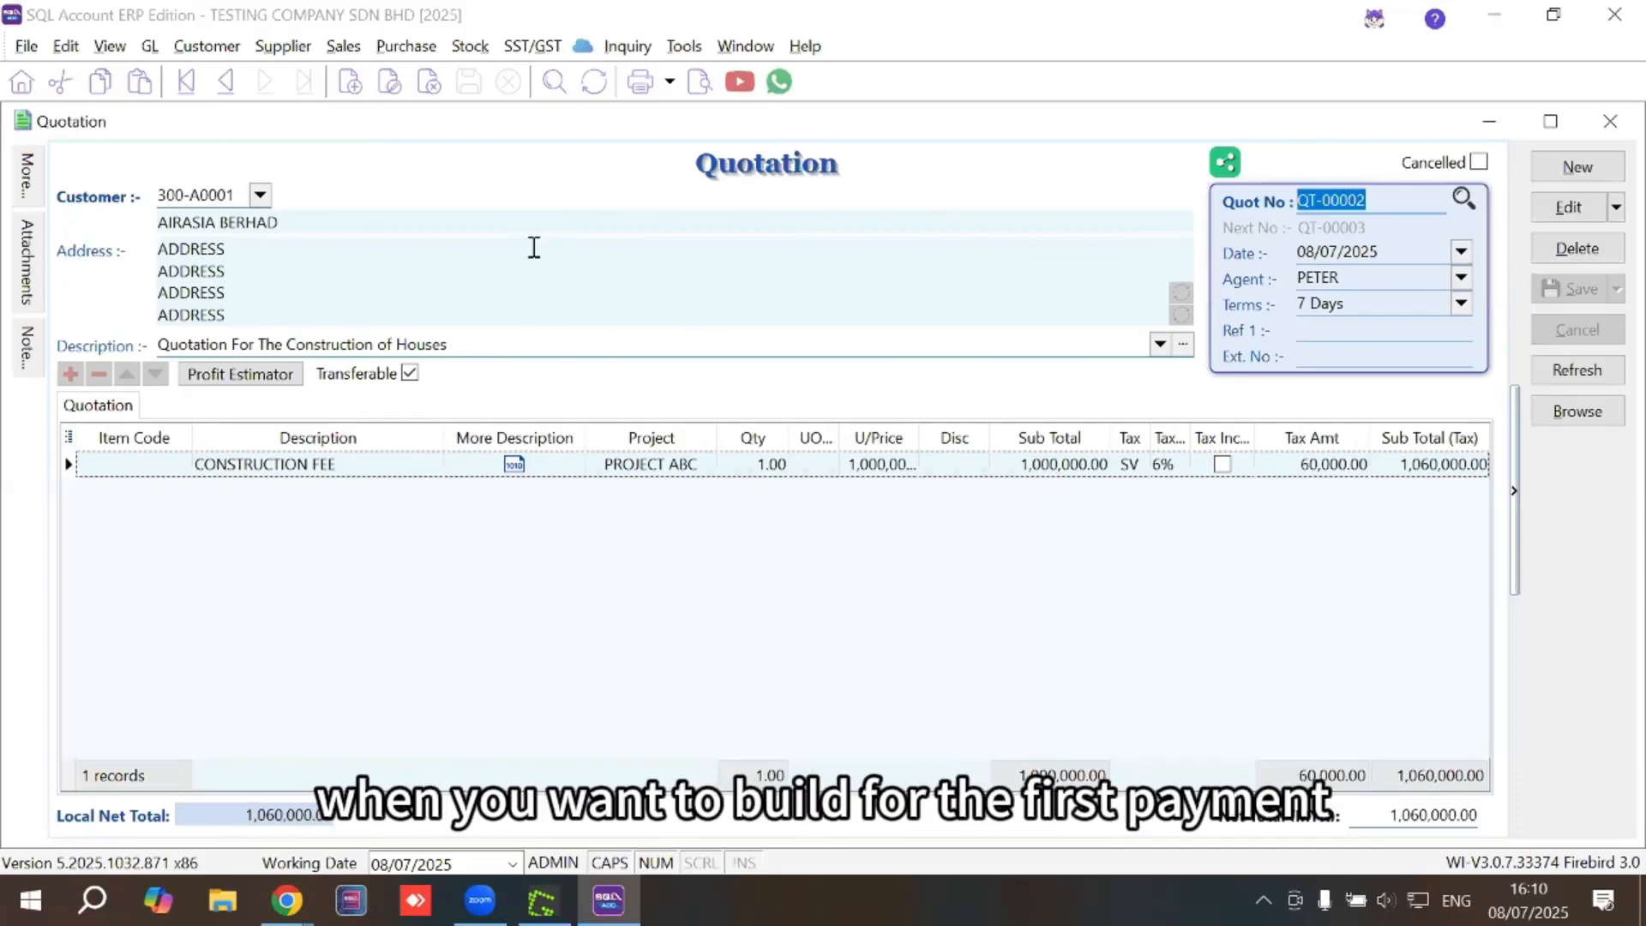
{"action": "left_click", "coordinate": [342, 48]}
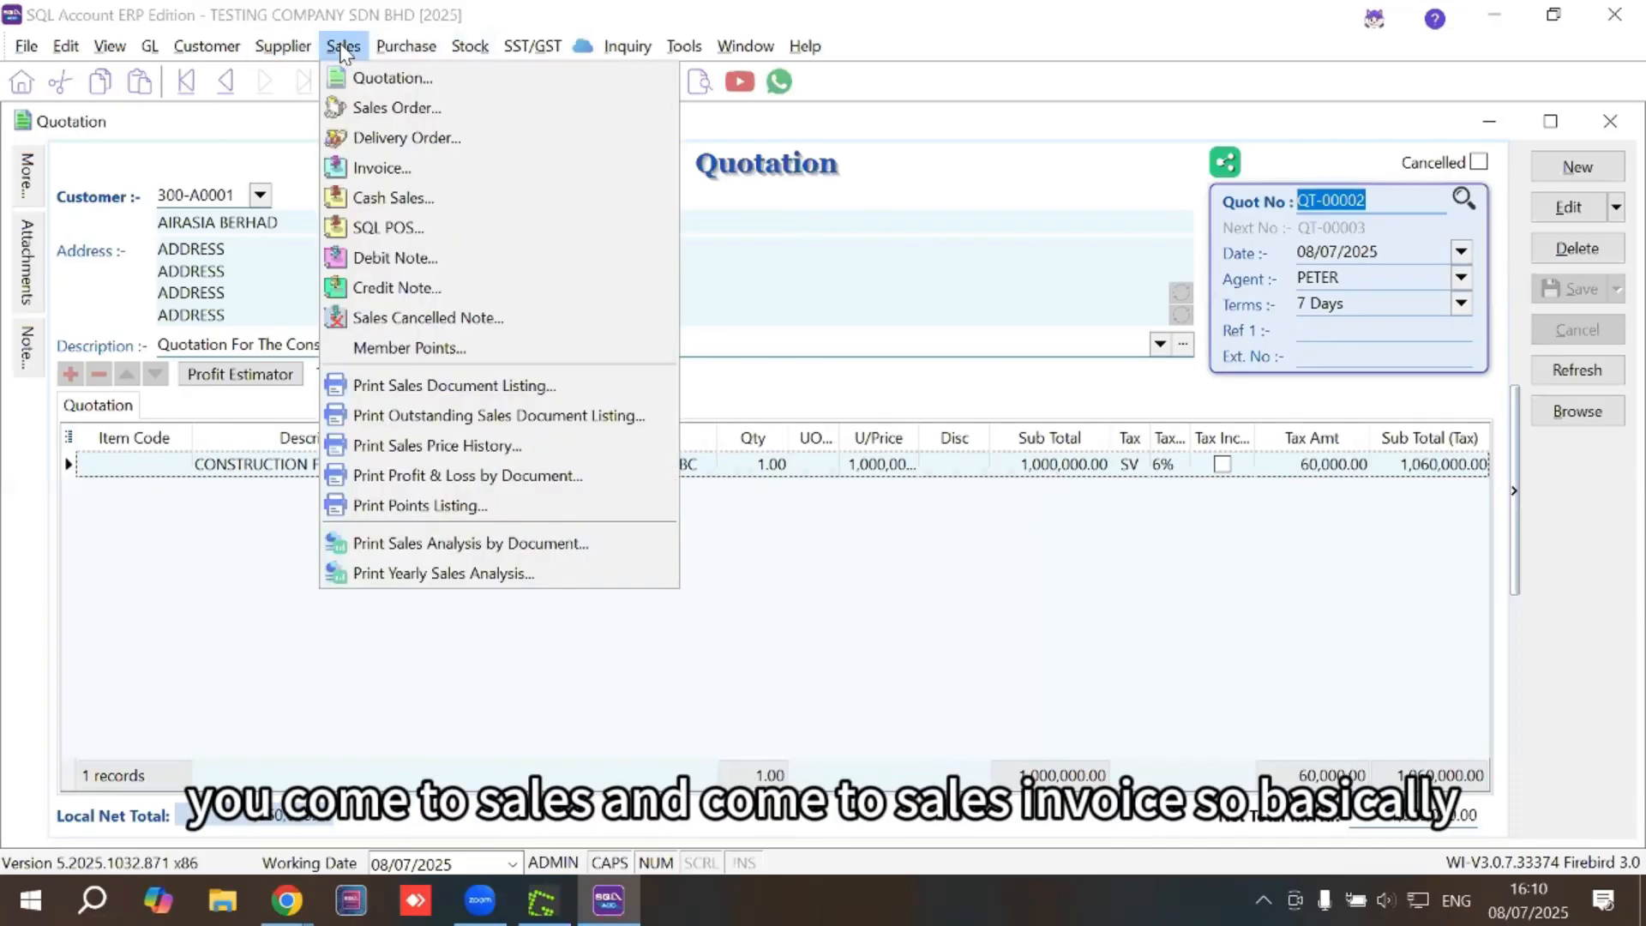
Create a new invoice for AIRASIA BERHAD with agent PETER and 7 Days terms, selecting its default description
{"action": "left_click", "coordinate": [374, 169]}
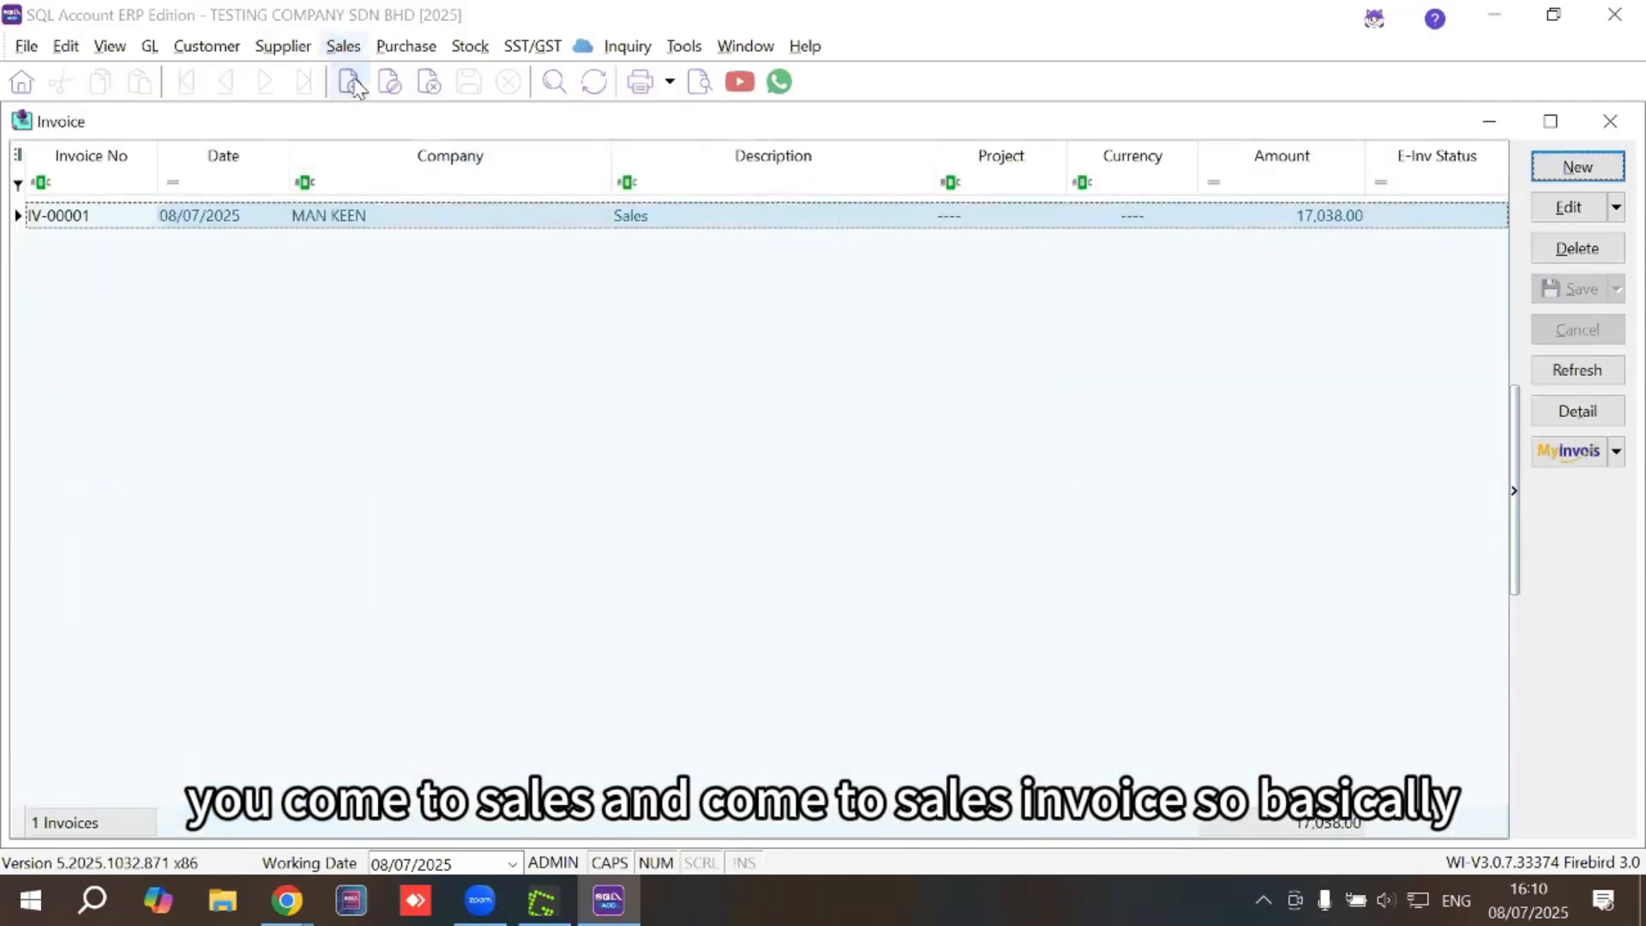
{"action": "left_click", "coordinate": [343, 47]}
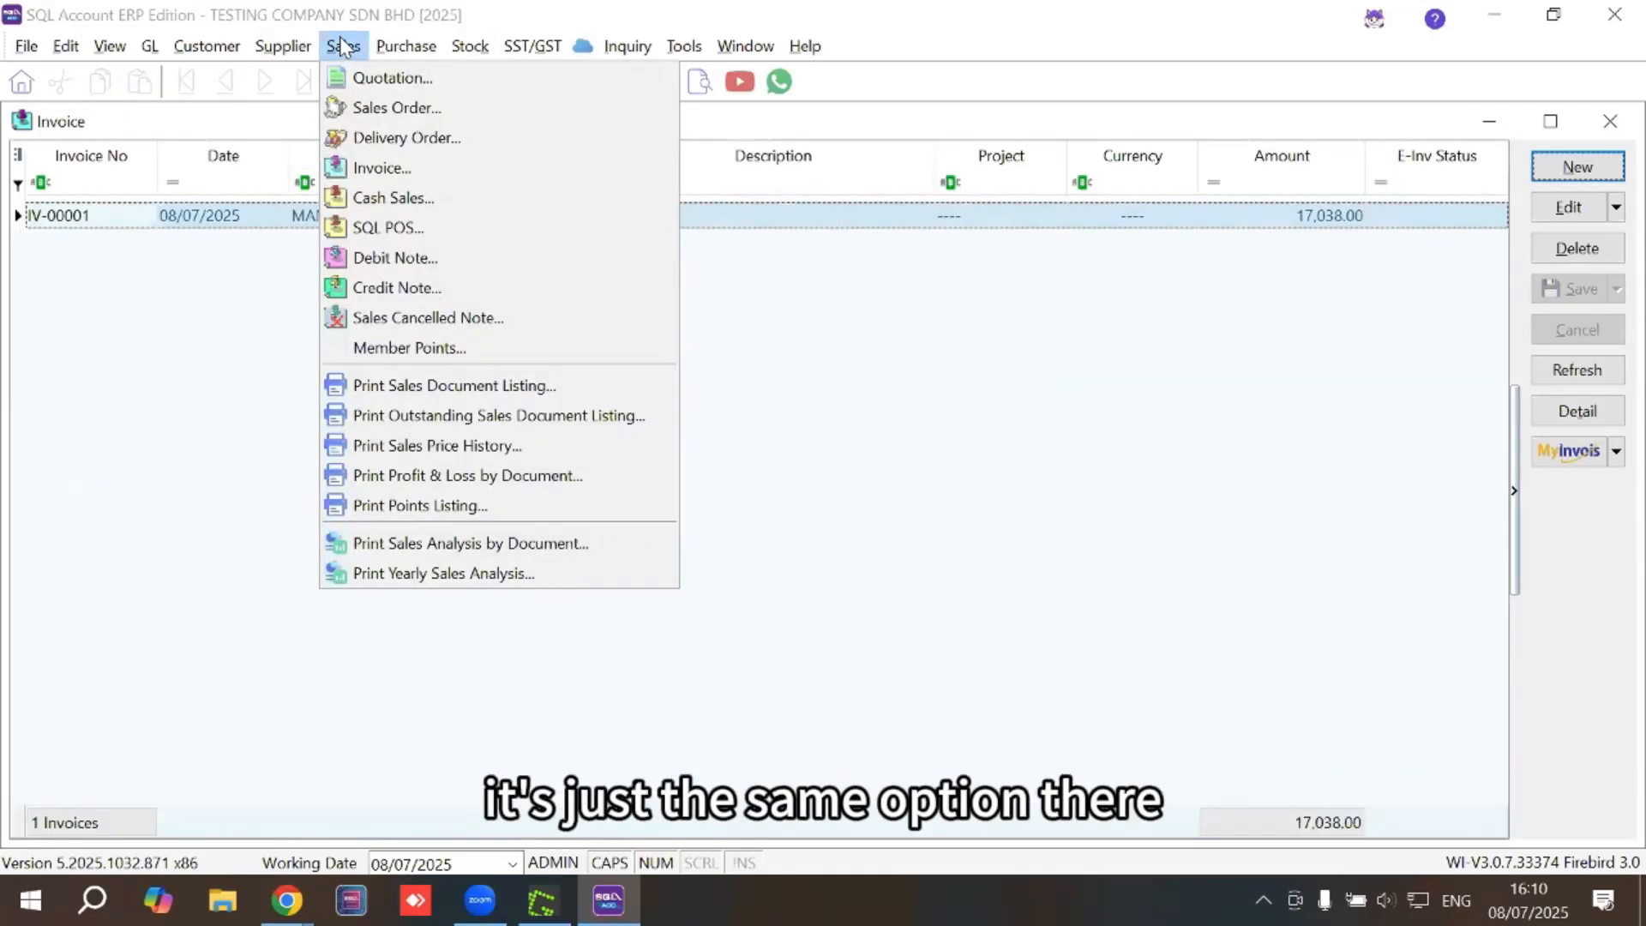
{"action": "left_click", "coordinate": [367, 170]}
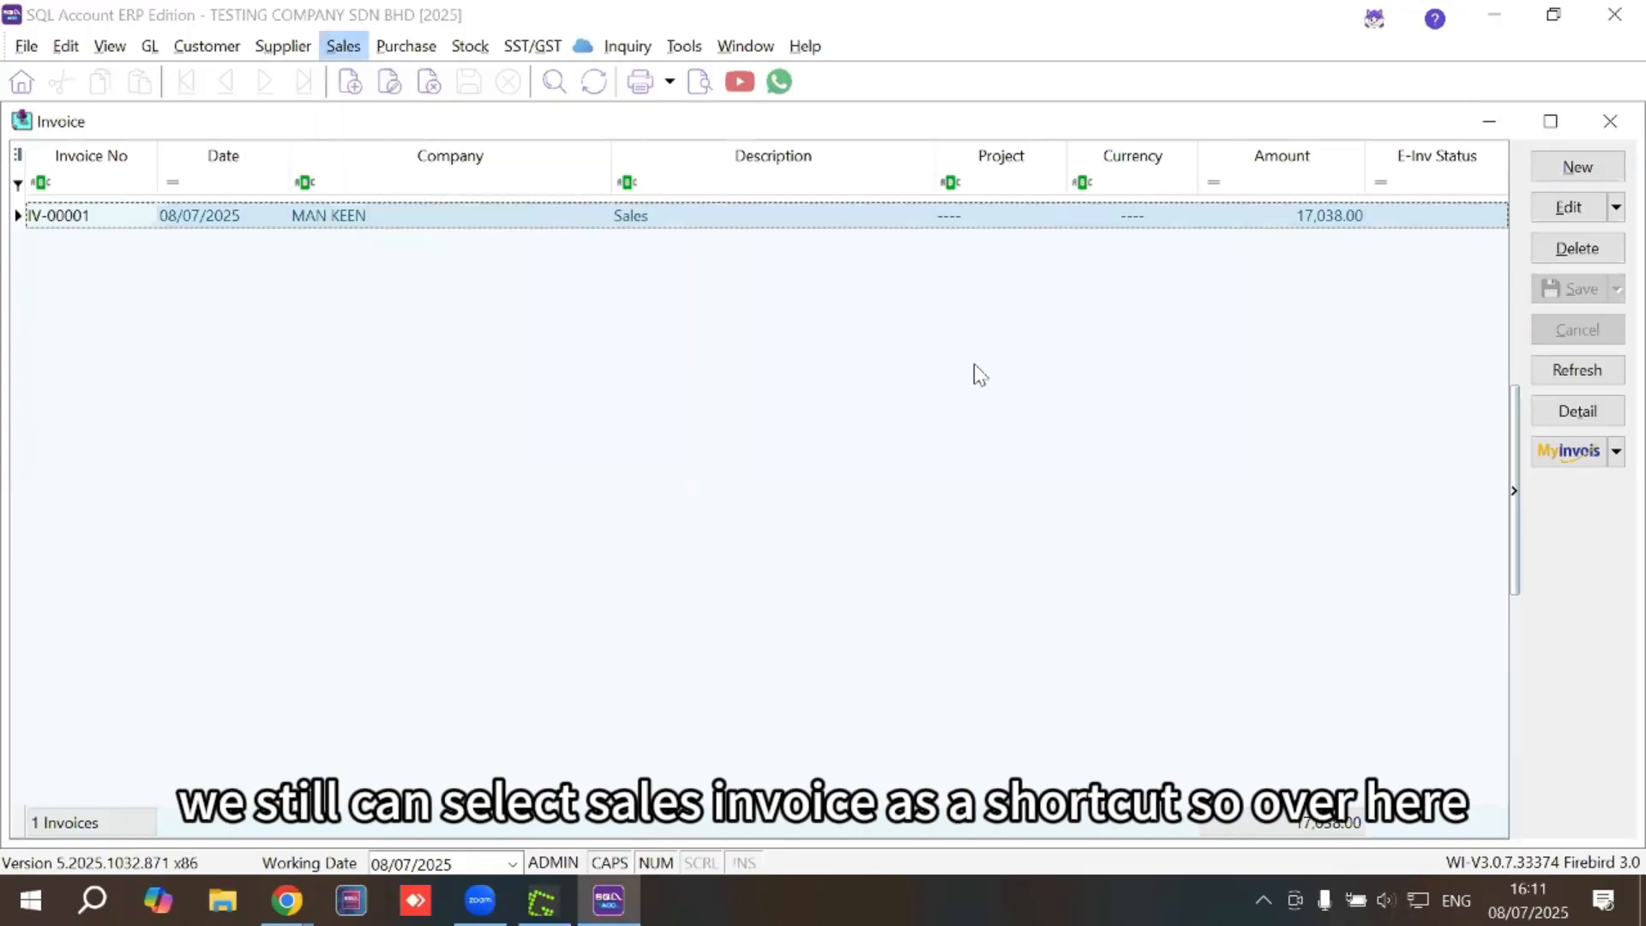
{"action": "left_click", "coordinate": [1565, 168]}
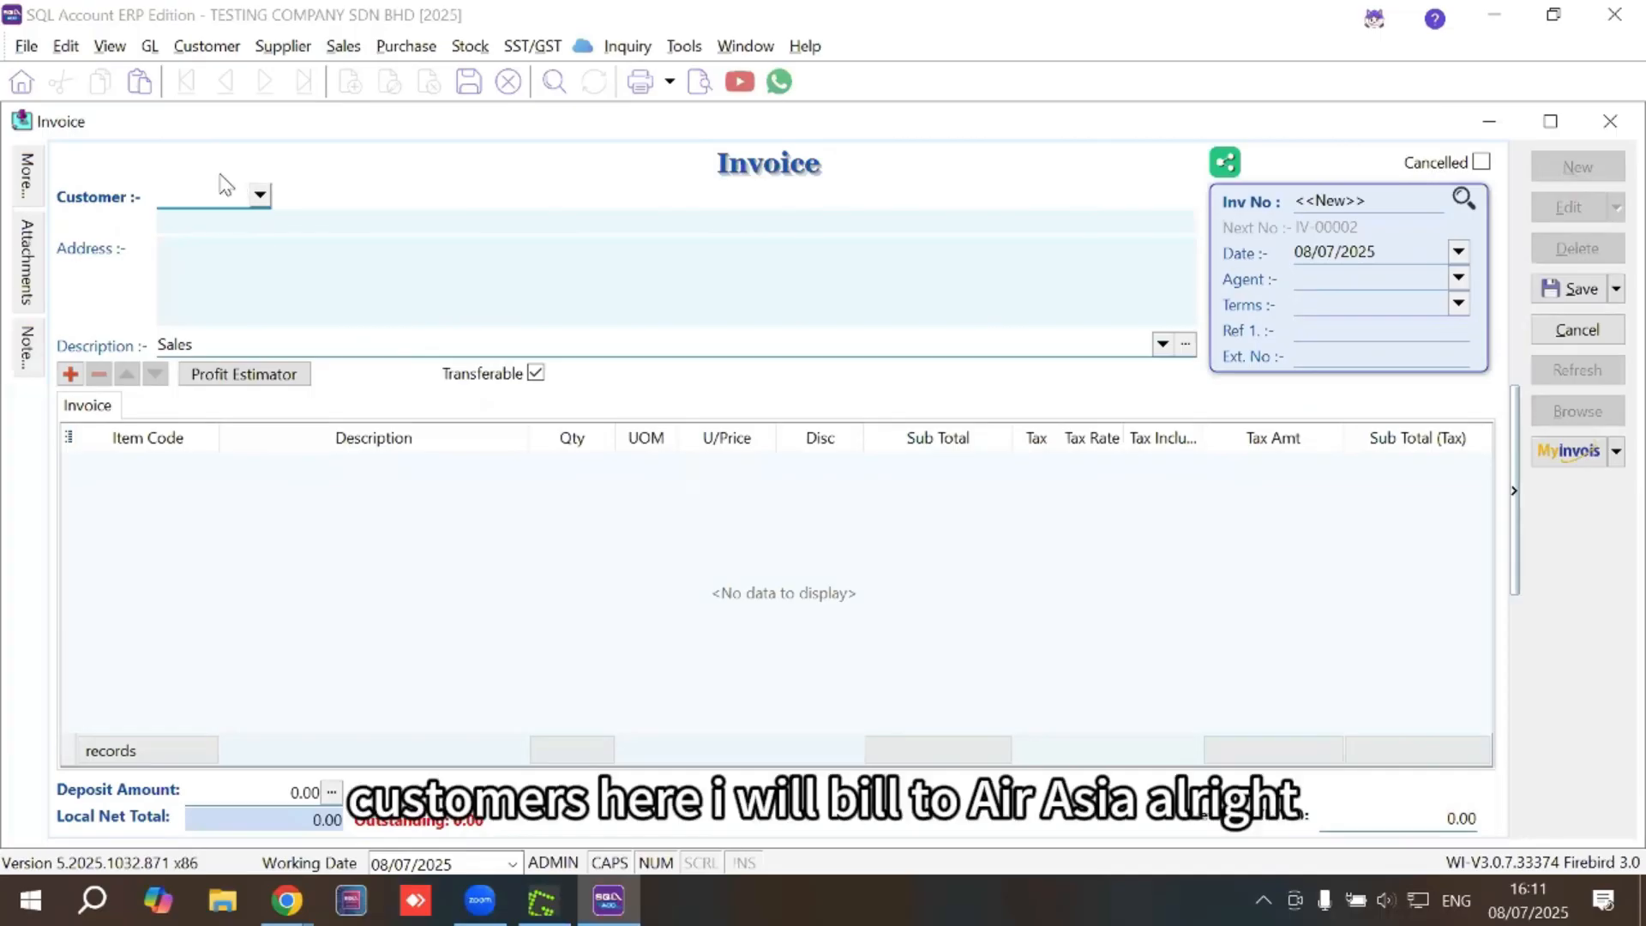
{"action": "left_click", "coordinate": [260, 195]}
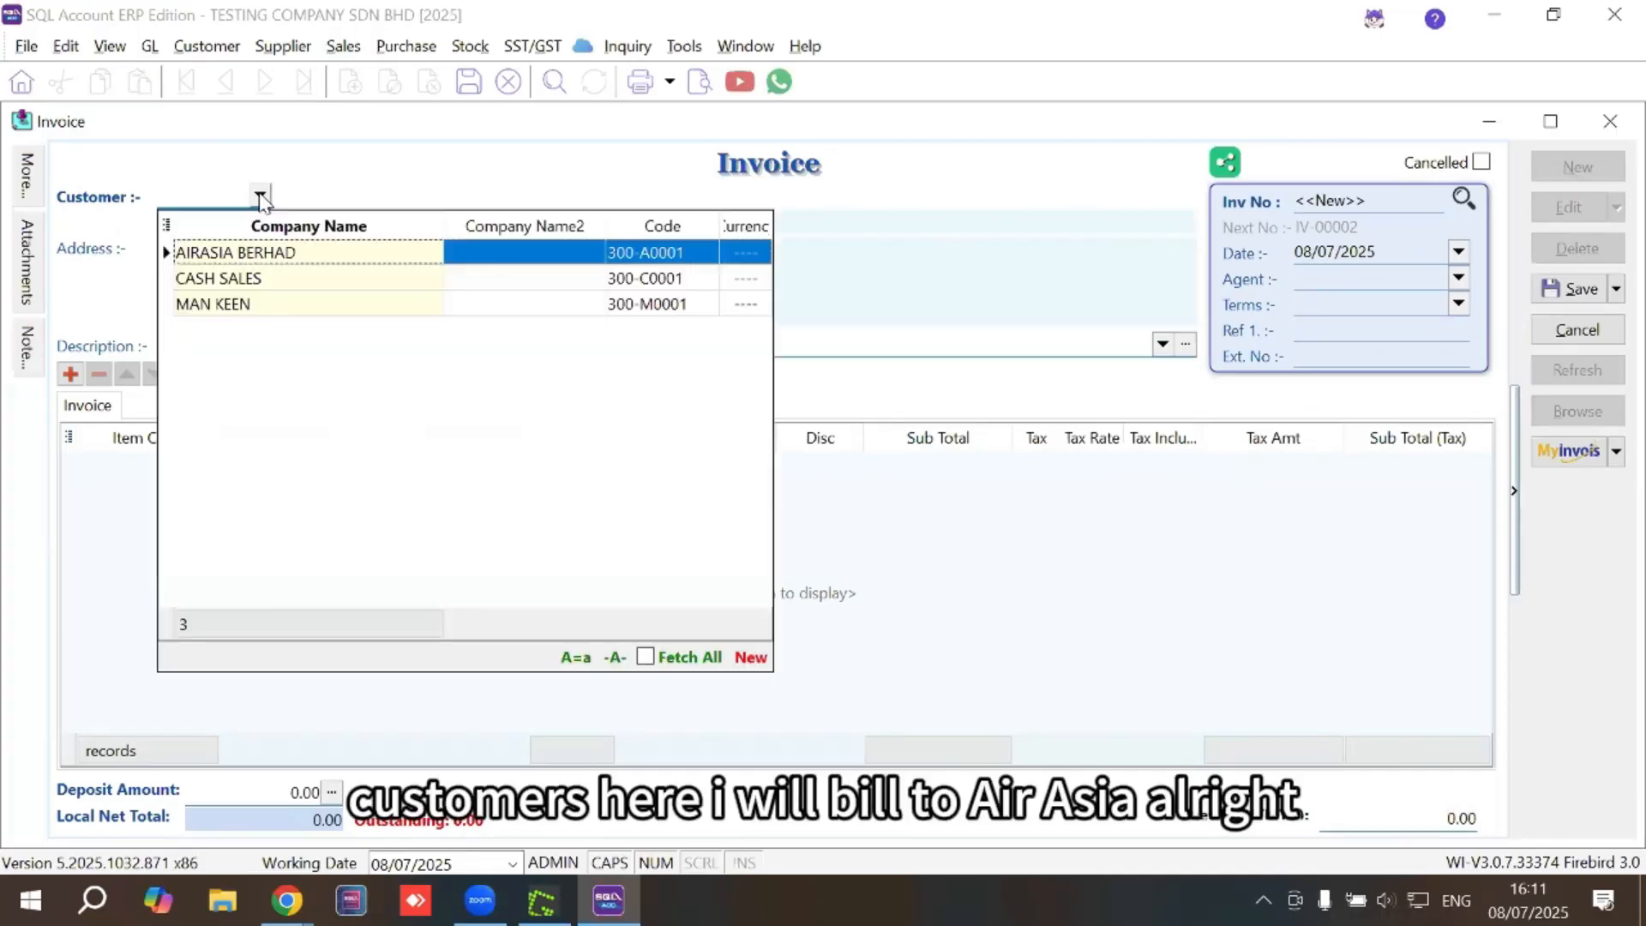
{"action": "left_click", "coordinate": [249, 253]}
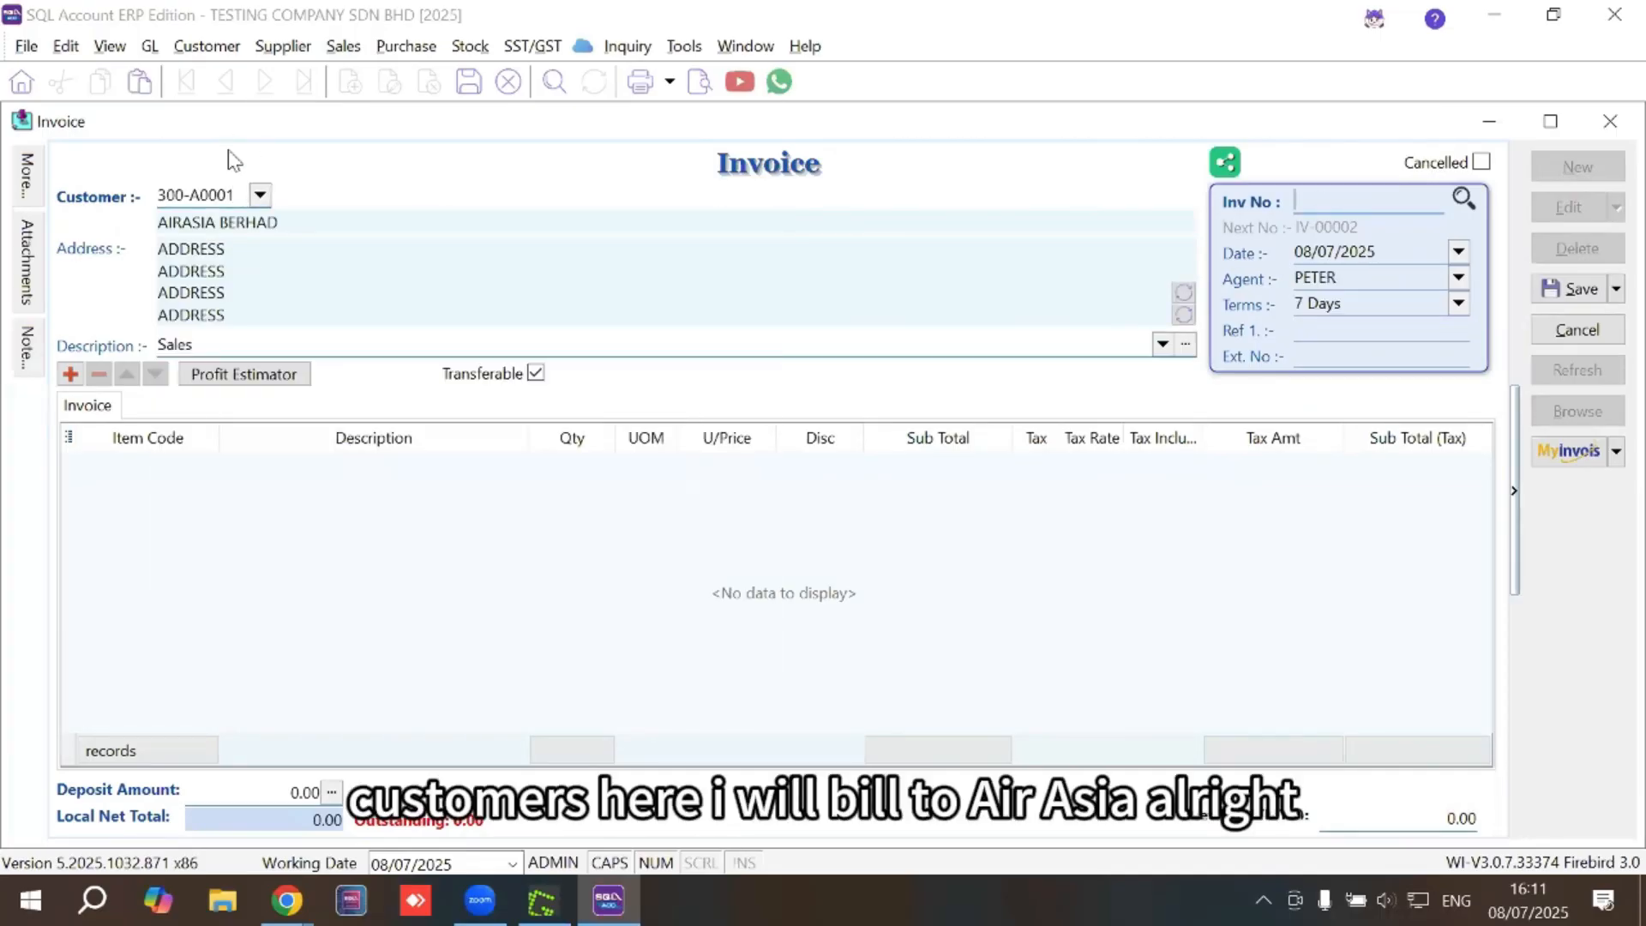
{"action": "left_click_drag", "start_coordinate": [253, 125], "coordinate": [254, 302]}
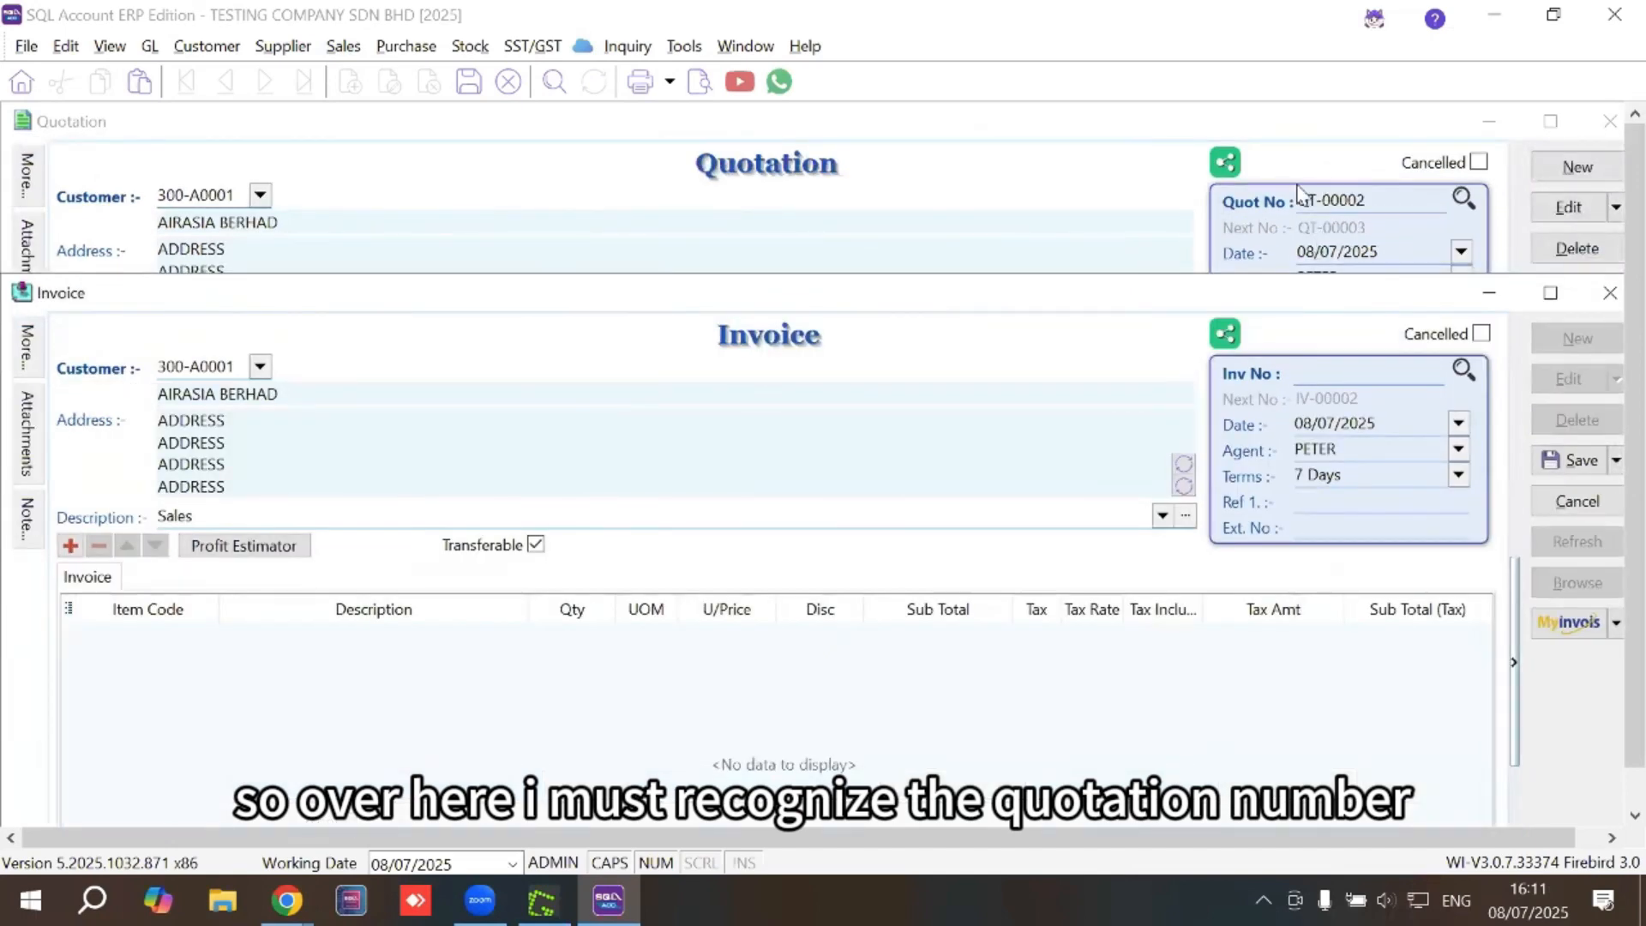
{"action": "left_click_drag", "start_coordinate": [1069, 292], "coordinate": [1093, 121]}
{"action": "left_click_drag", "start_coordinate": [254, 342], "coordinate": [154, 331]}
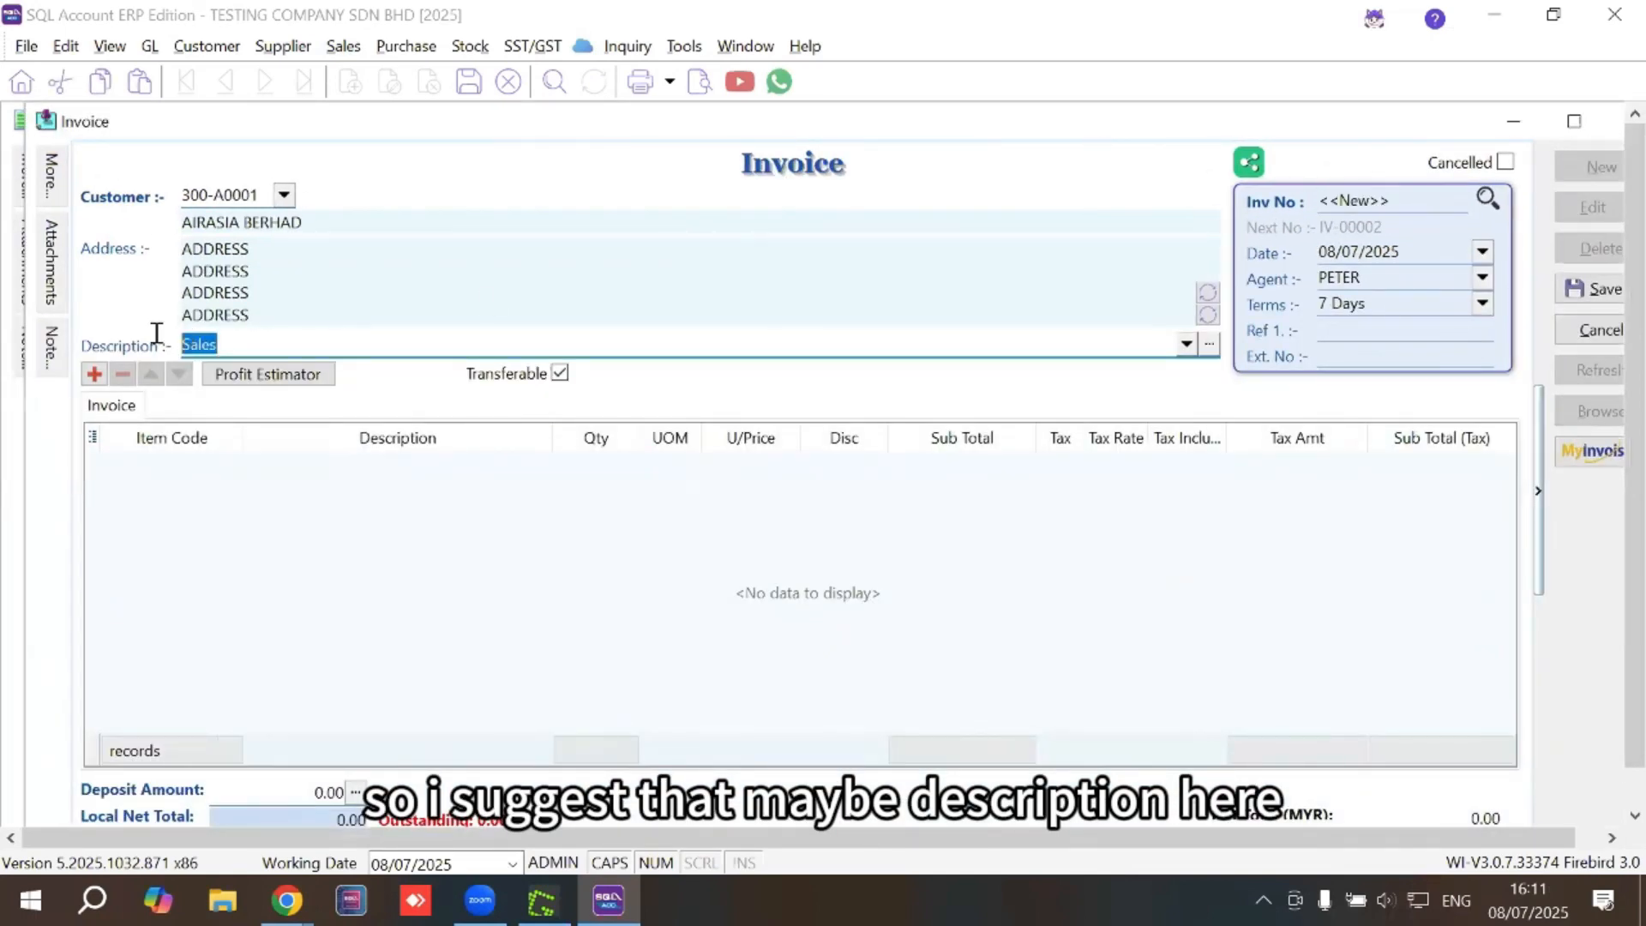
Describe the invoice as '10% DOWNPAYMENT REFER TO QT-00002', assign PROJECT ABC, and add a blank item line
{"action": "type", "text": "10"}
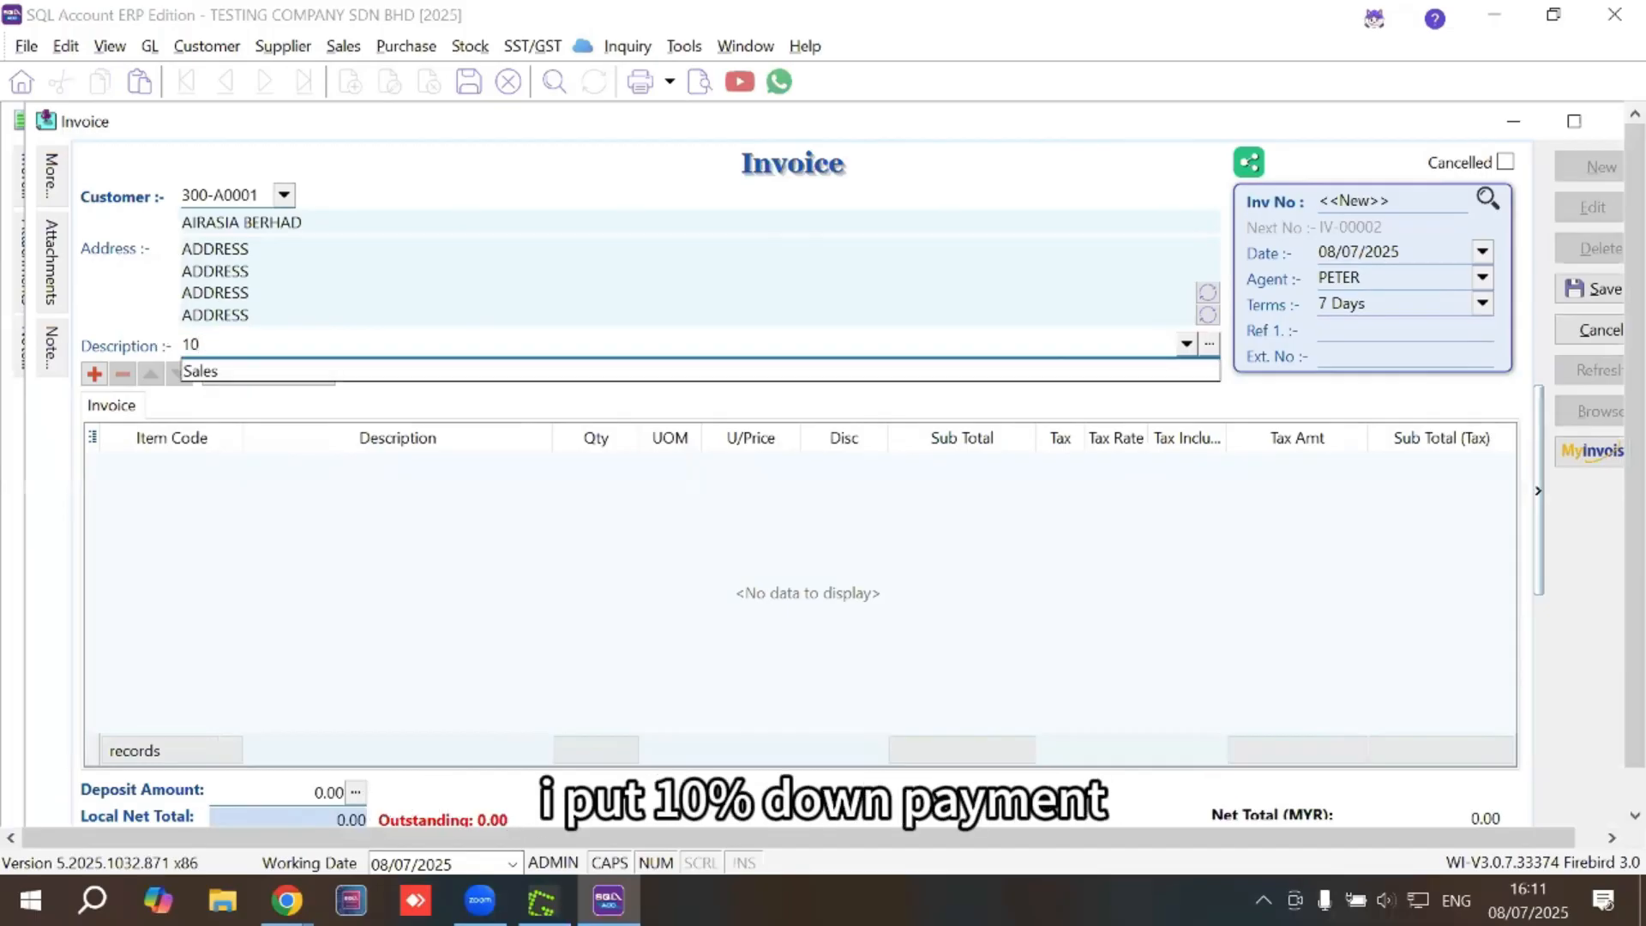
{"action": "type", "text": "% DOWNPAY"}
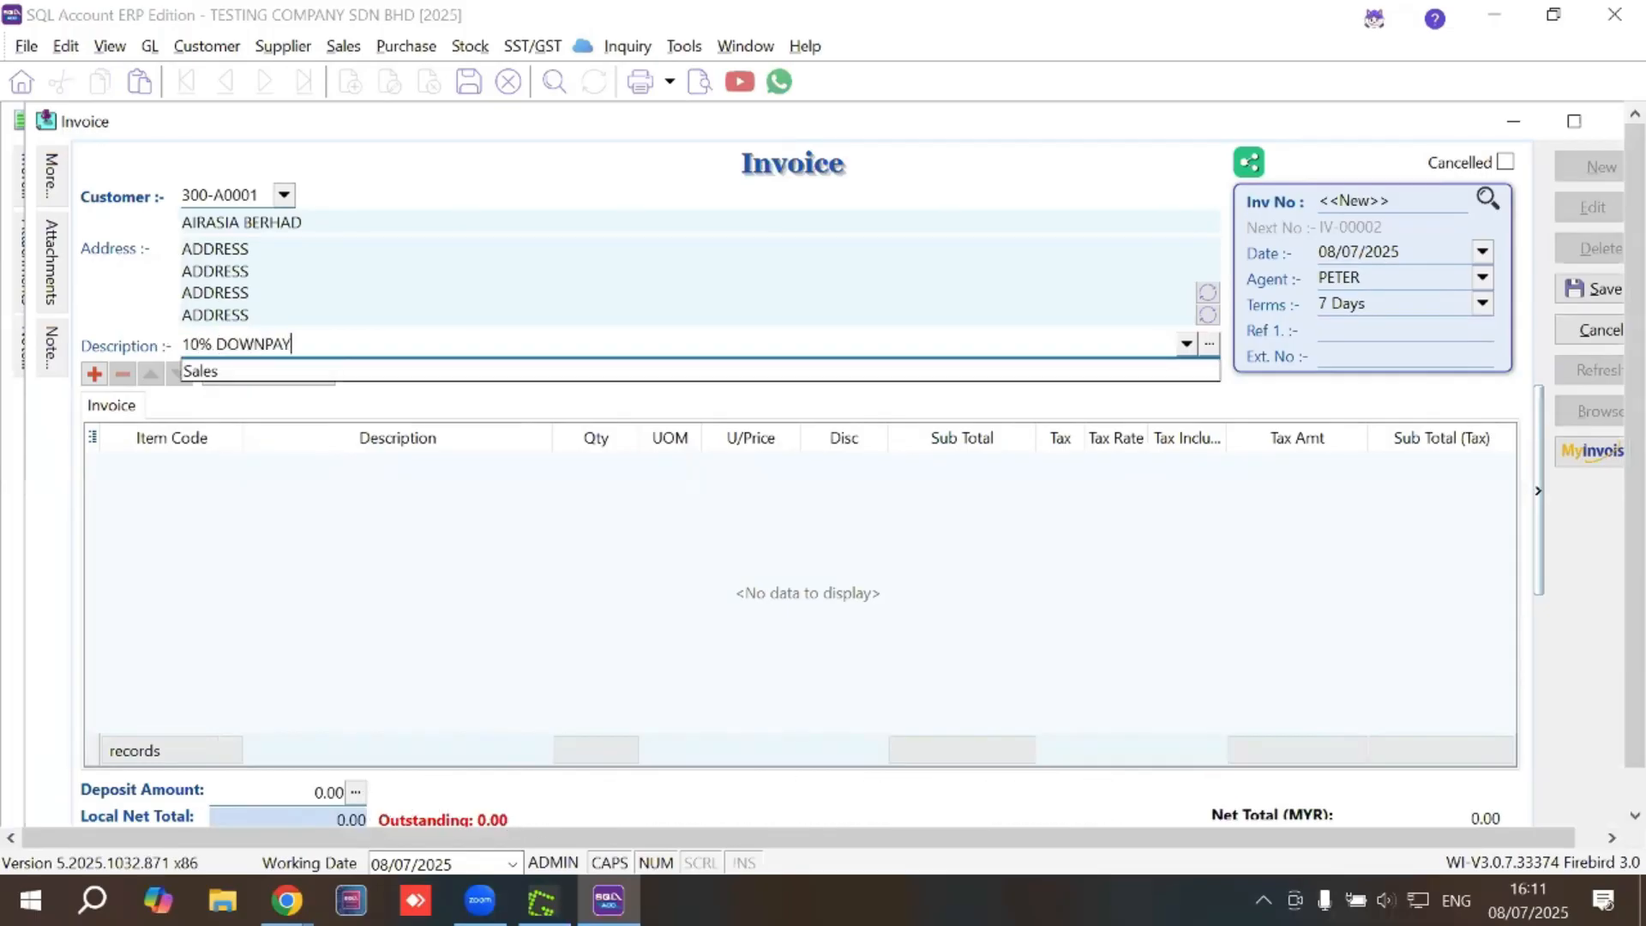
{"action": "type", "text": "MENT REFER "}
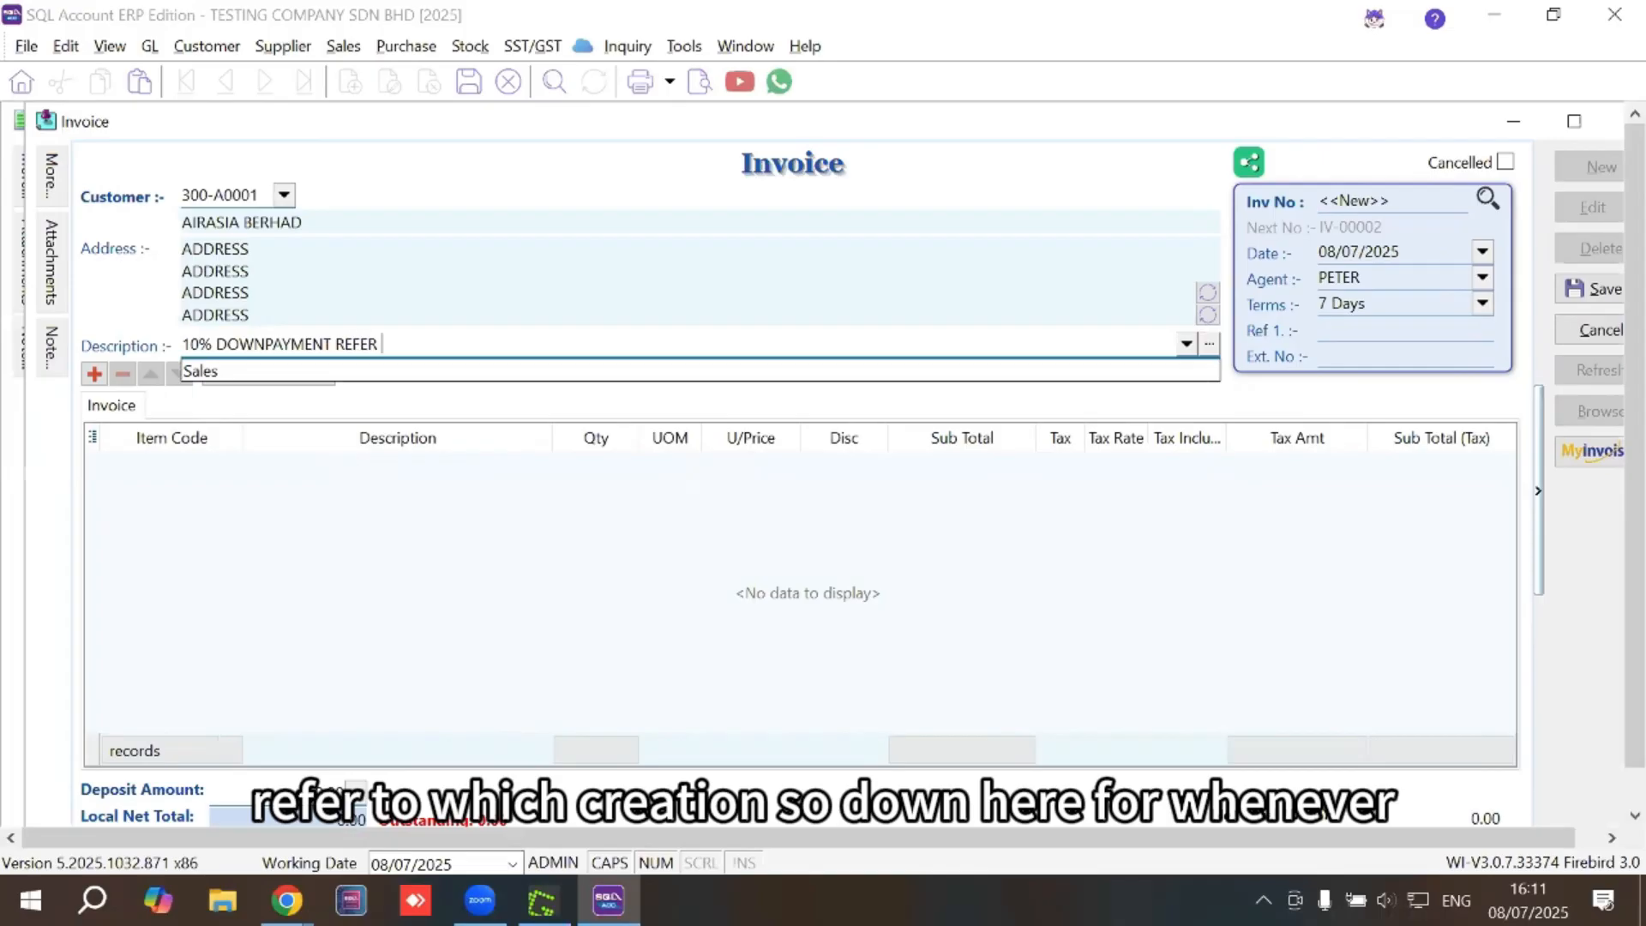
{"action": "type", "text": "TO QT-00002"}
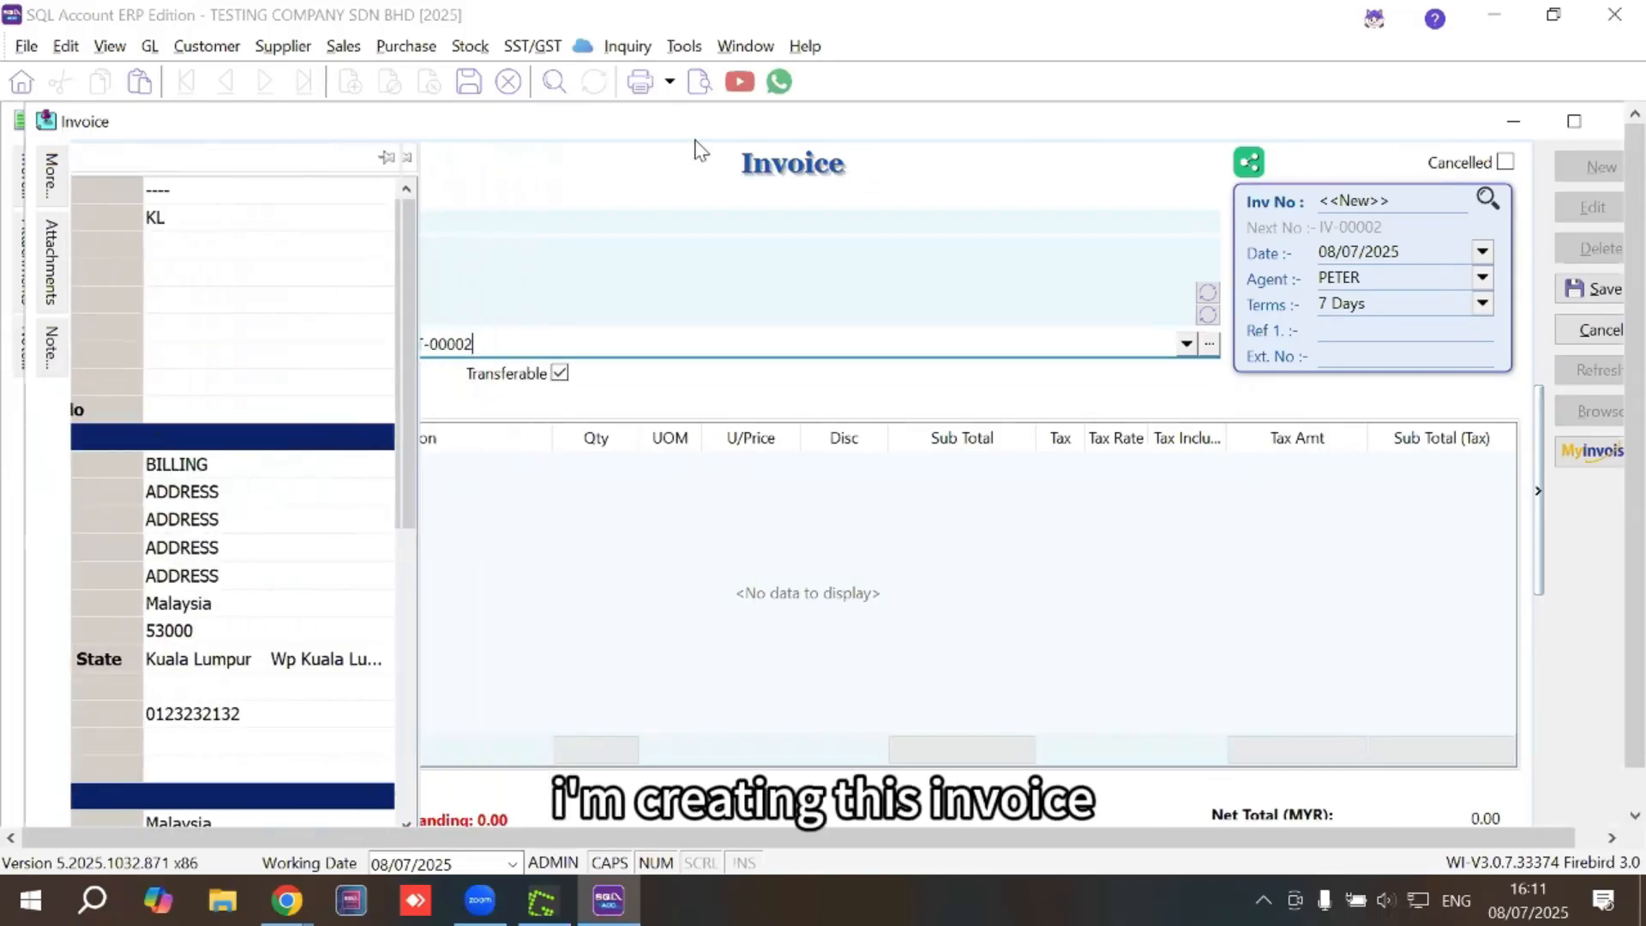
{"action": "mouse_move", "coordinate": [51, 180]}
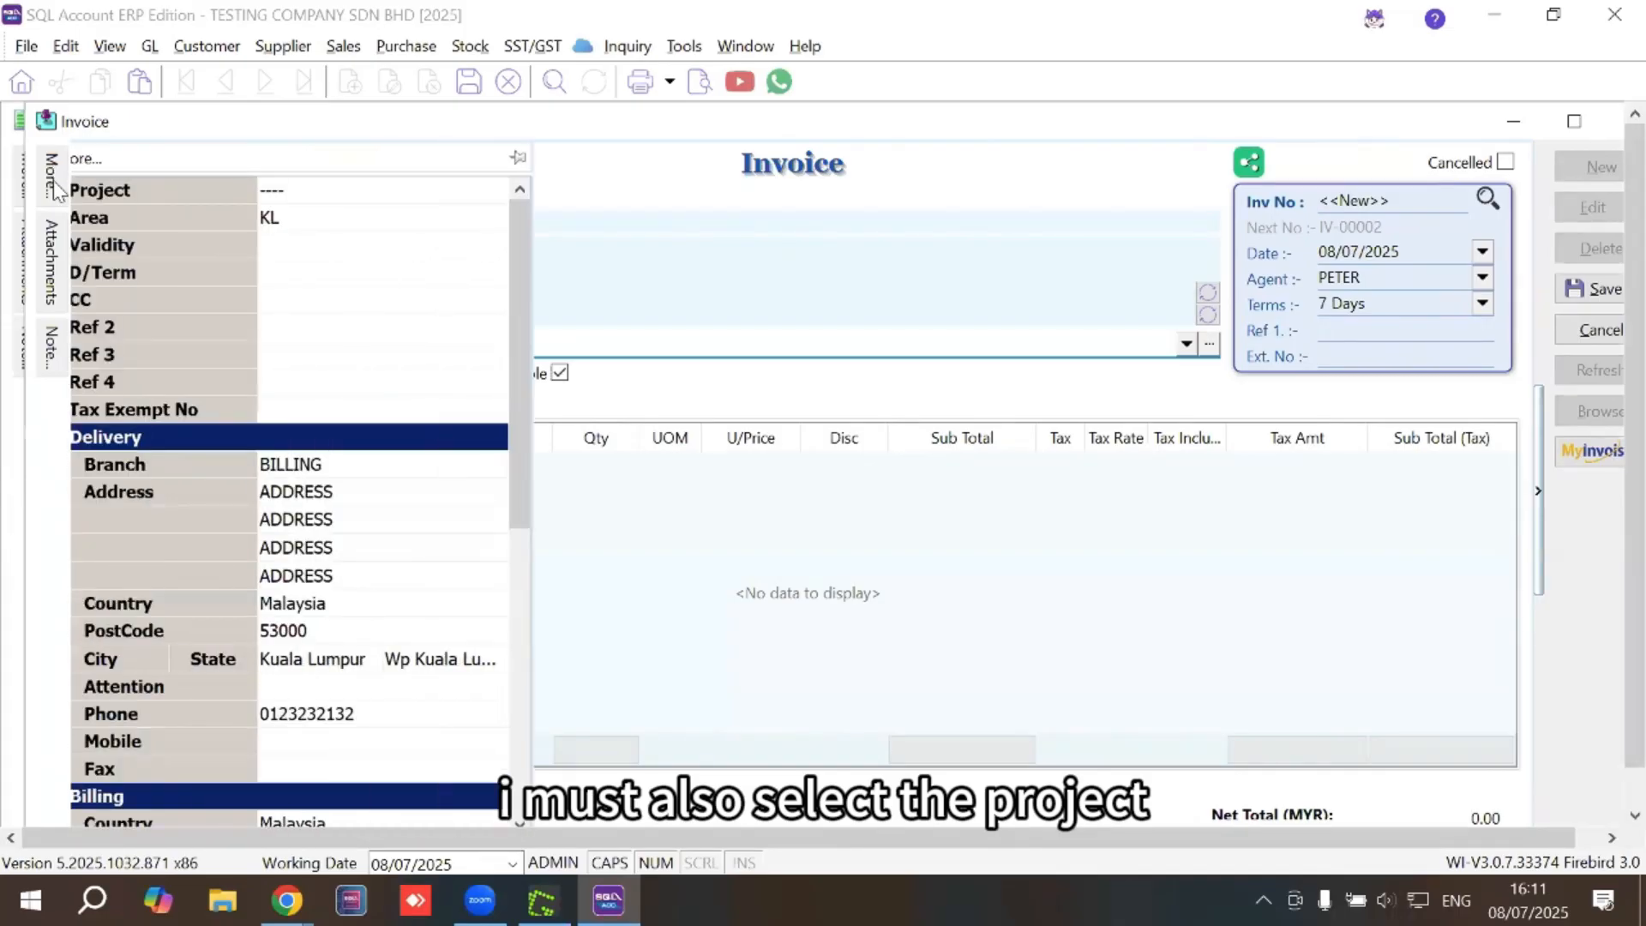
{"action": "left_click", "coordinate": [519, 192]}
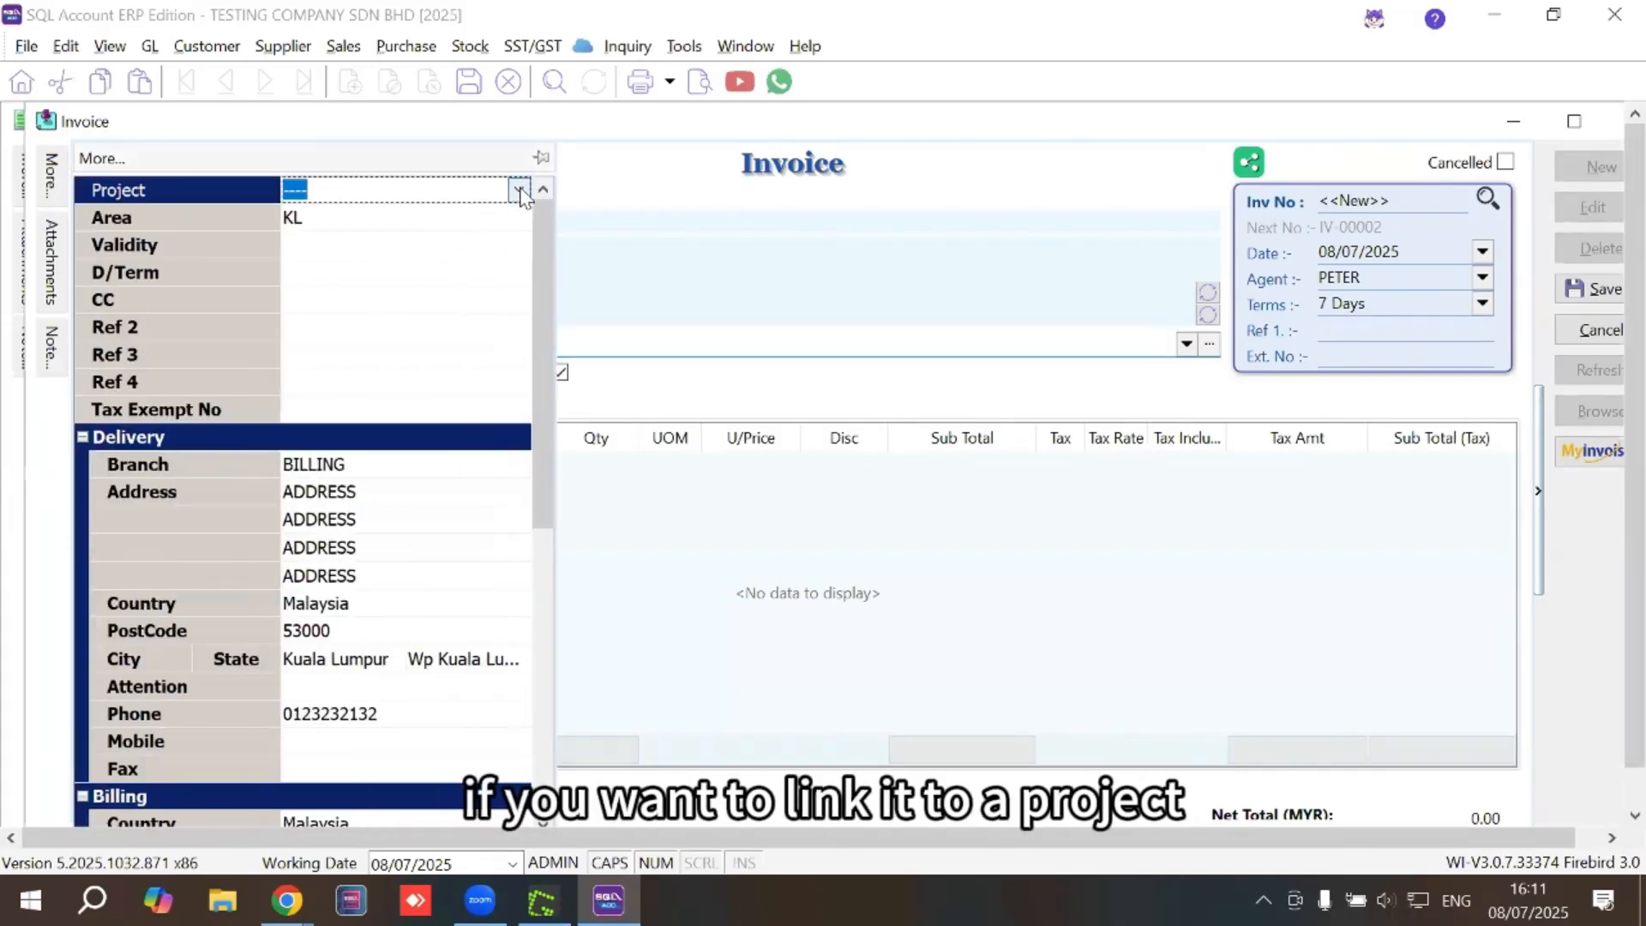
{"action": "left_click", "coordinate": [520, 192]}
{"action": "left_click", "coordinate": [471, 272]}
{"action": "left_click", "coordinate": [793, 577]}
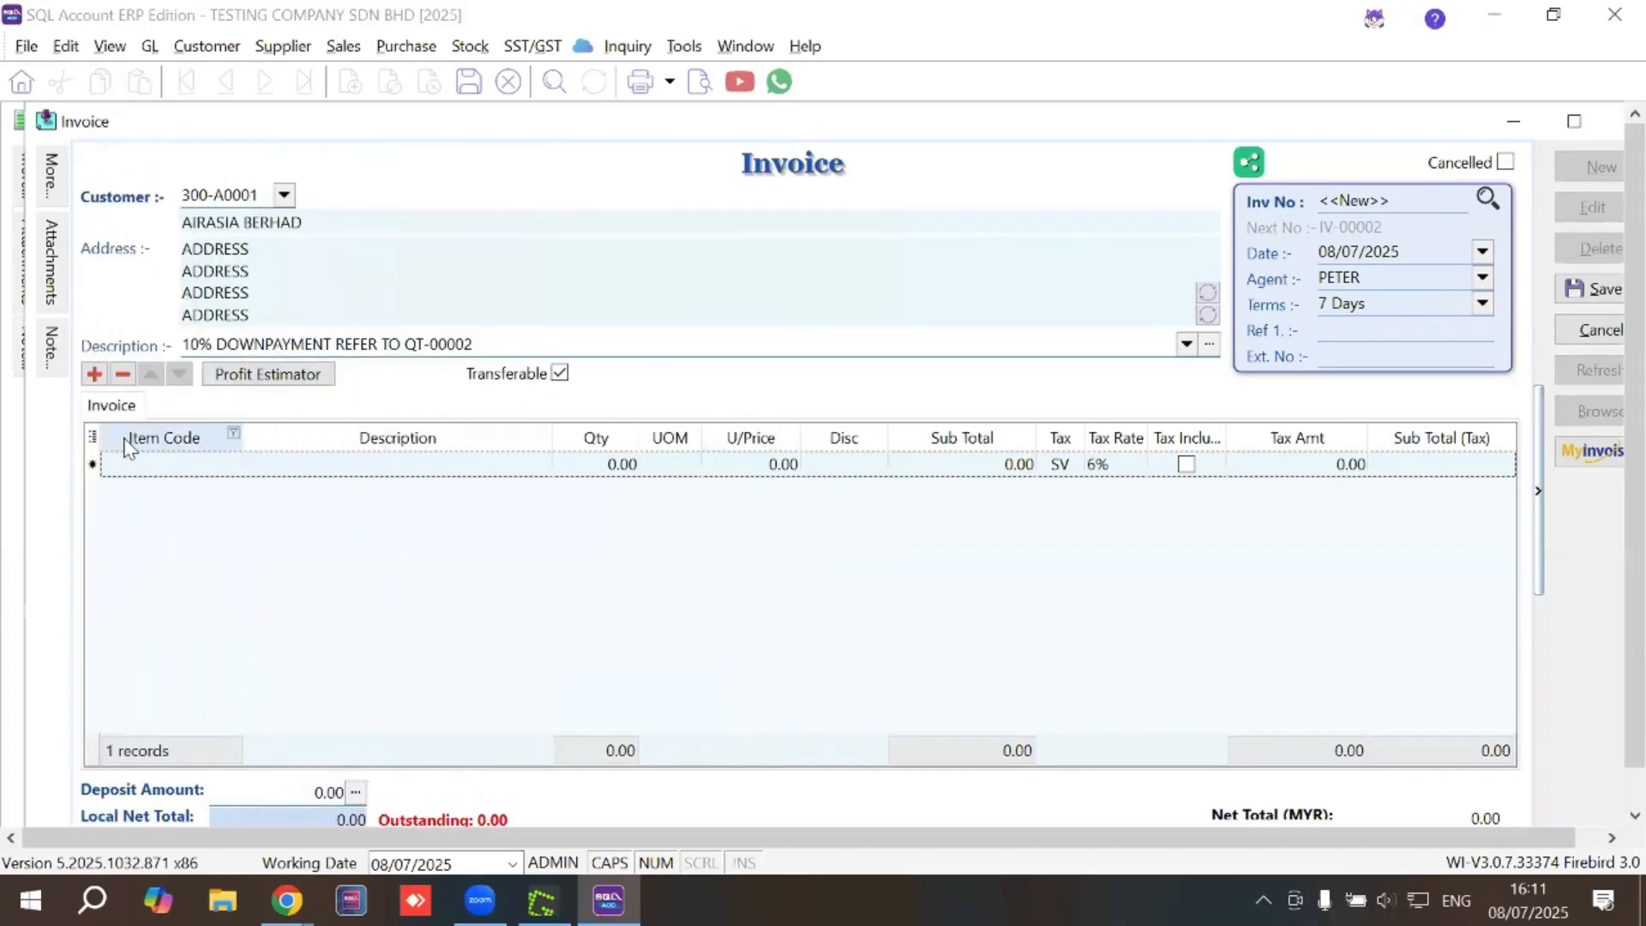
{"action": "left_click", "coordinate": [91, 437]}
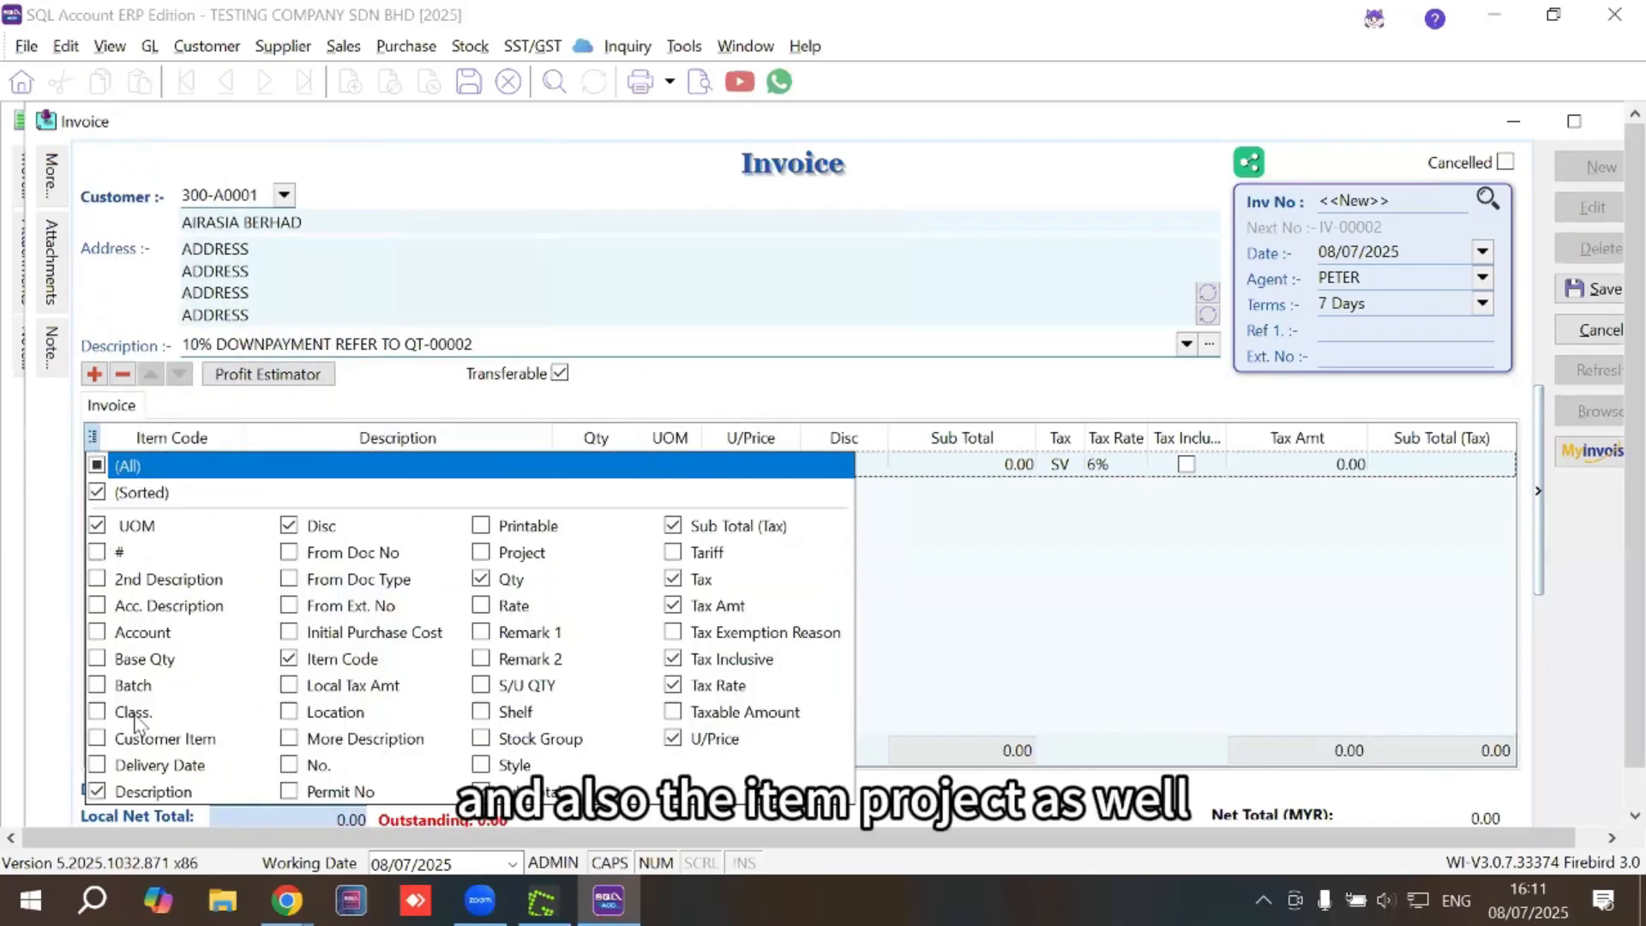
Show a Project column in the item grid and assign PROJECT ABC to the line
{"action": "left_click", "coordinate": [484, 553]}
{"action": "left_click", "coordinate": [965, 623]}
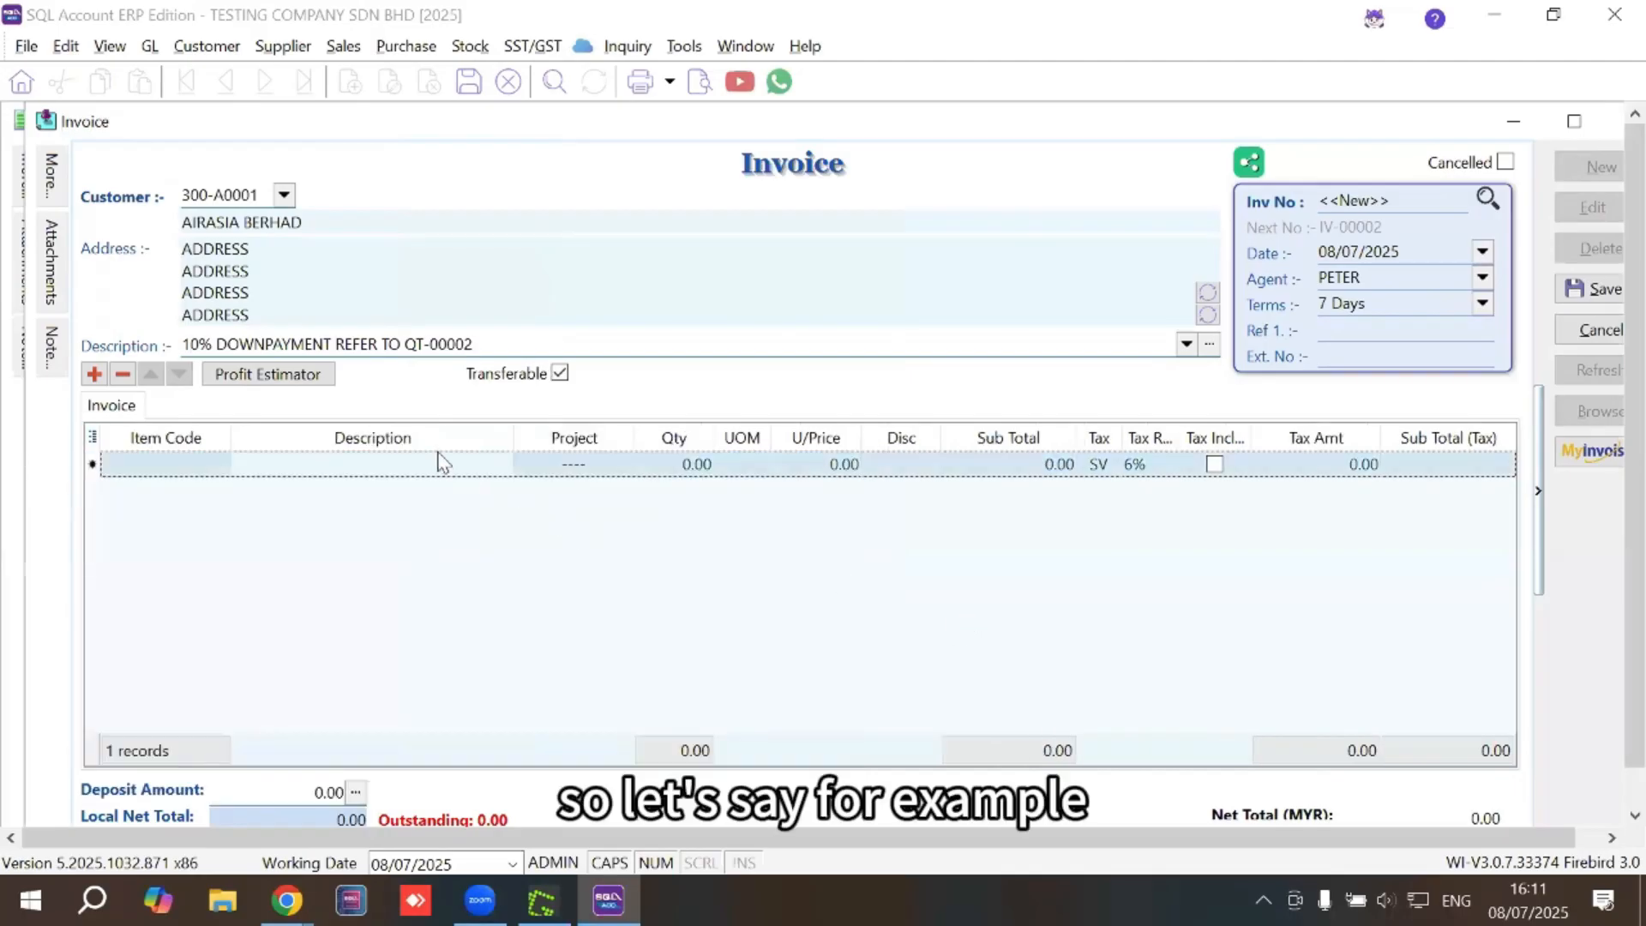
{"action": "left_click", "coordinate": [626, 467]}
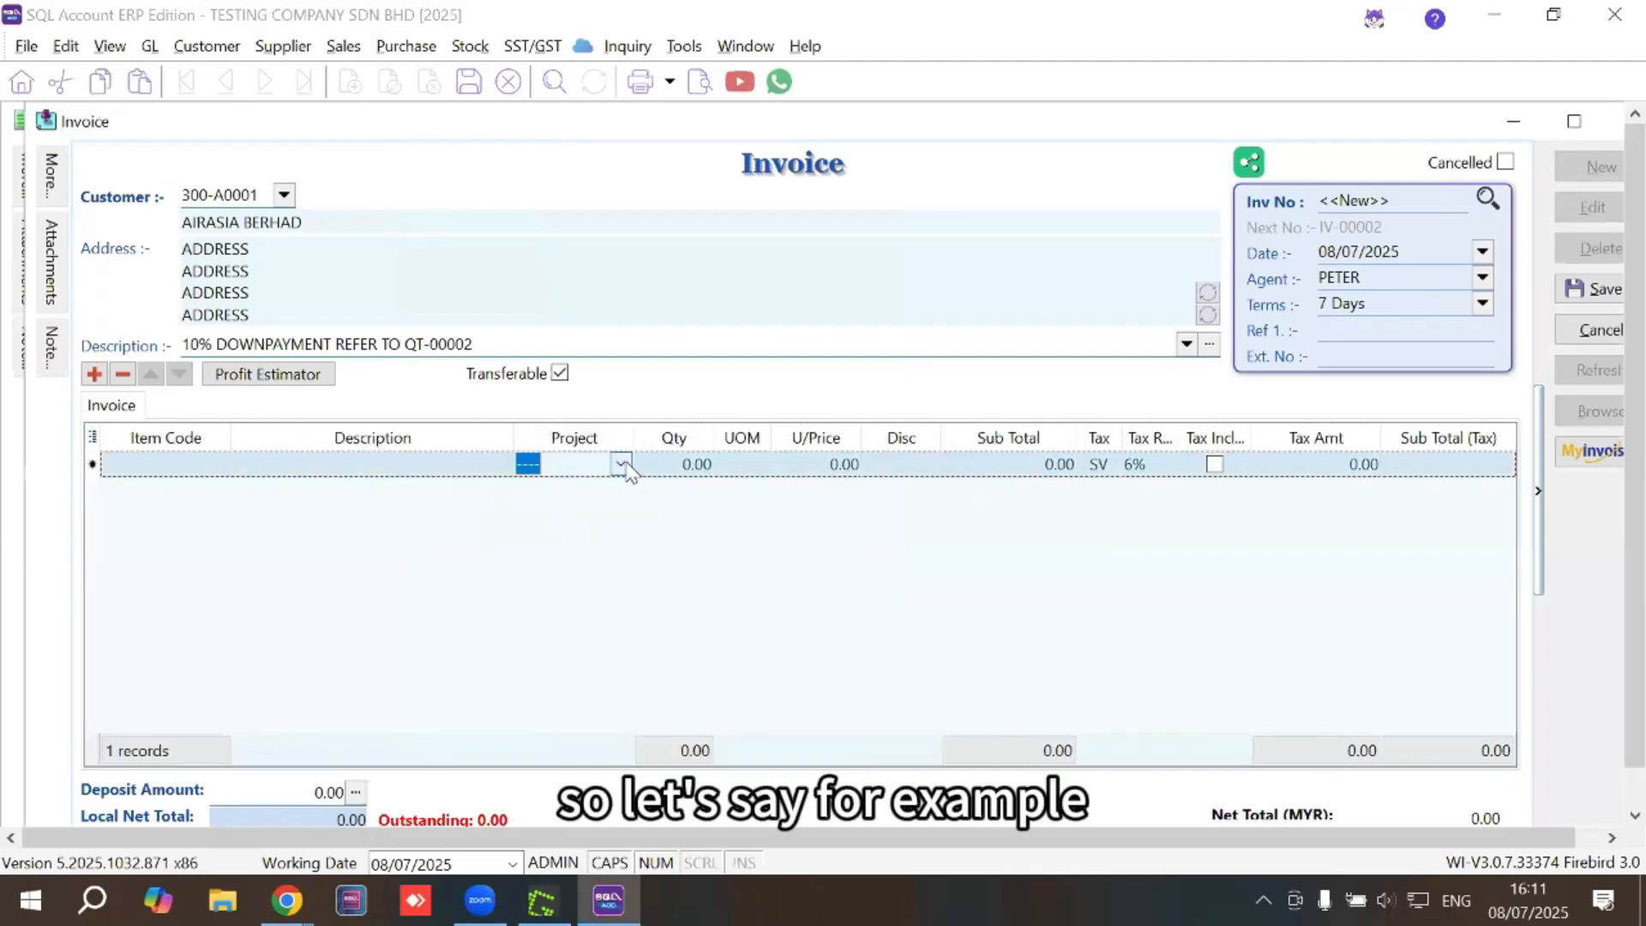
{"action": "left_click", "coordinate": [623, 464]}
{"action": "left_click", "coordinate": [617, 75]}
Fill the line as 10% DOWN PAYMENT, quantity 1 at 100,000, and save invoice IV-00002
{"action": "left_click", "coordinate": [274, 470]}
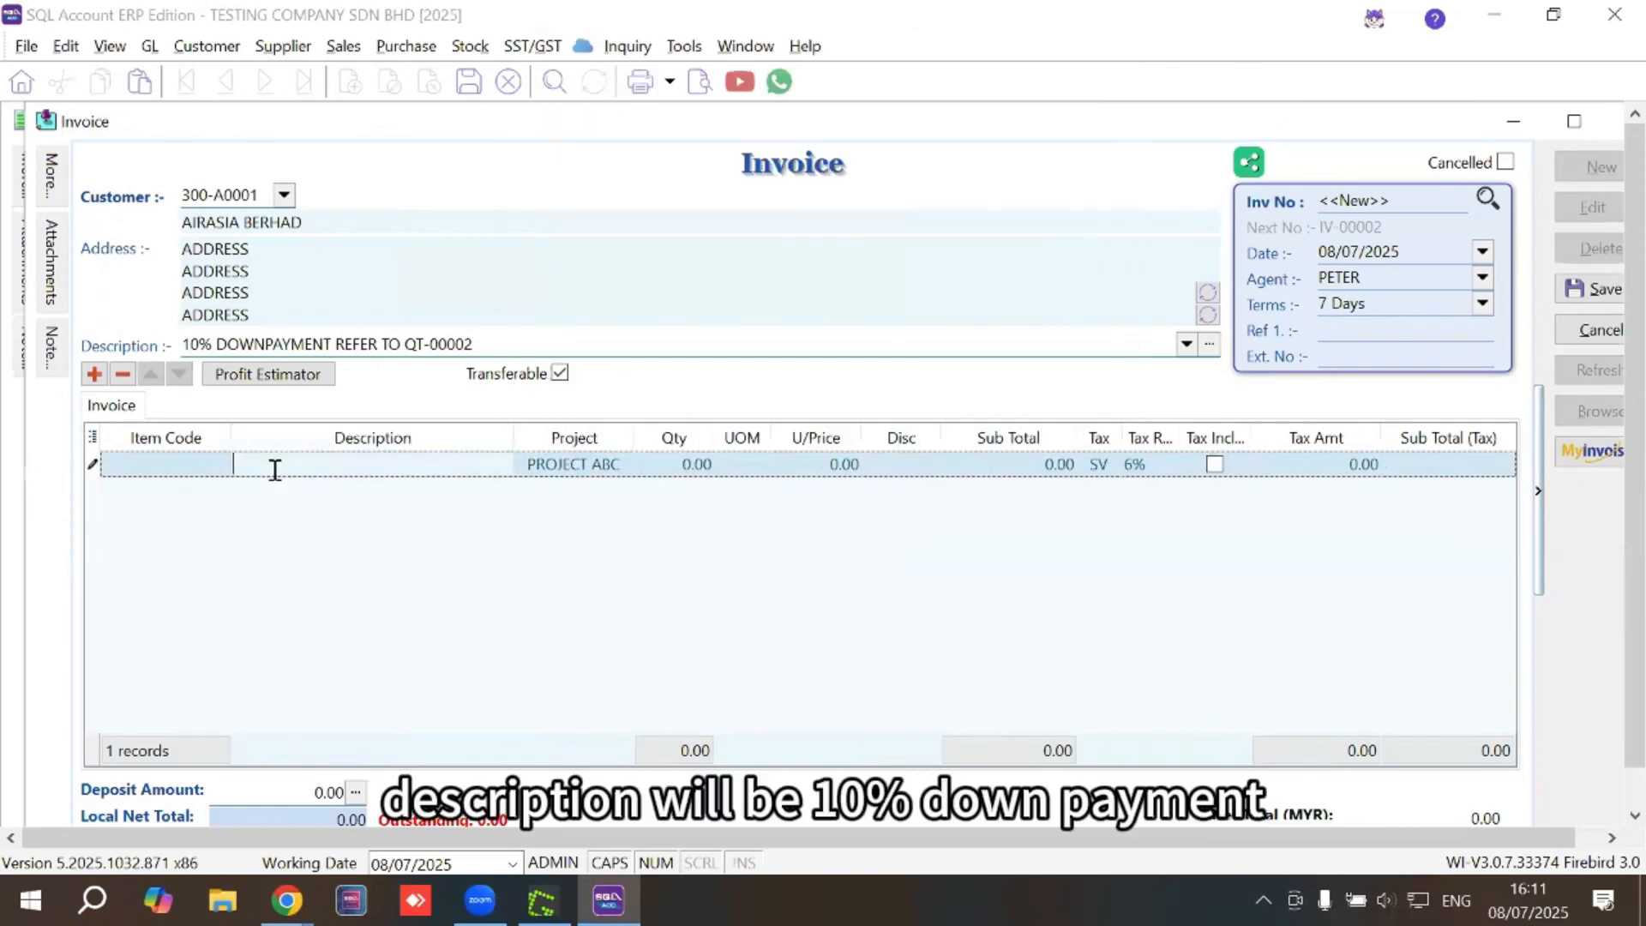
{"action": "type", "text": "10% DOWN PAYMENT"}
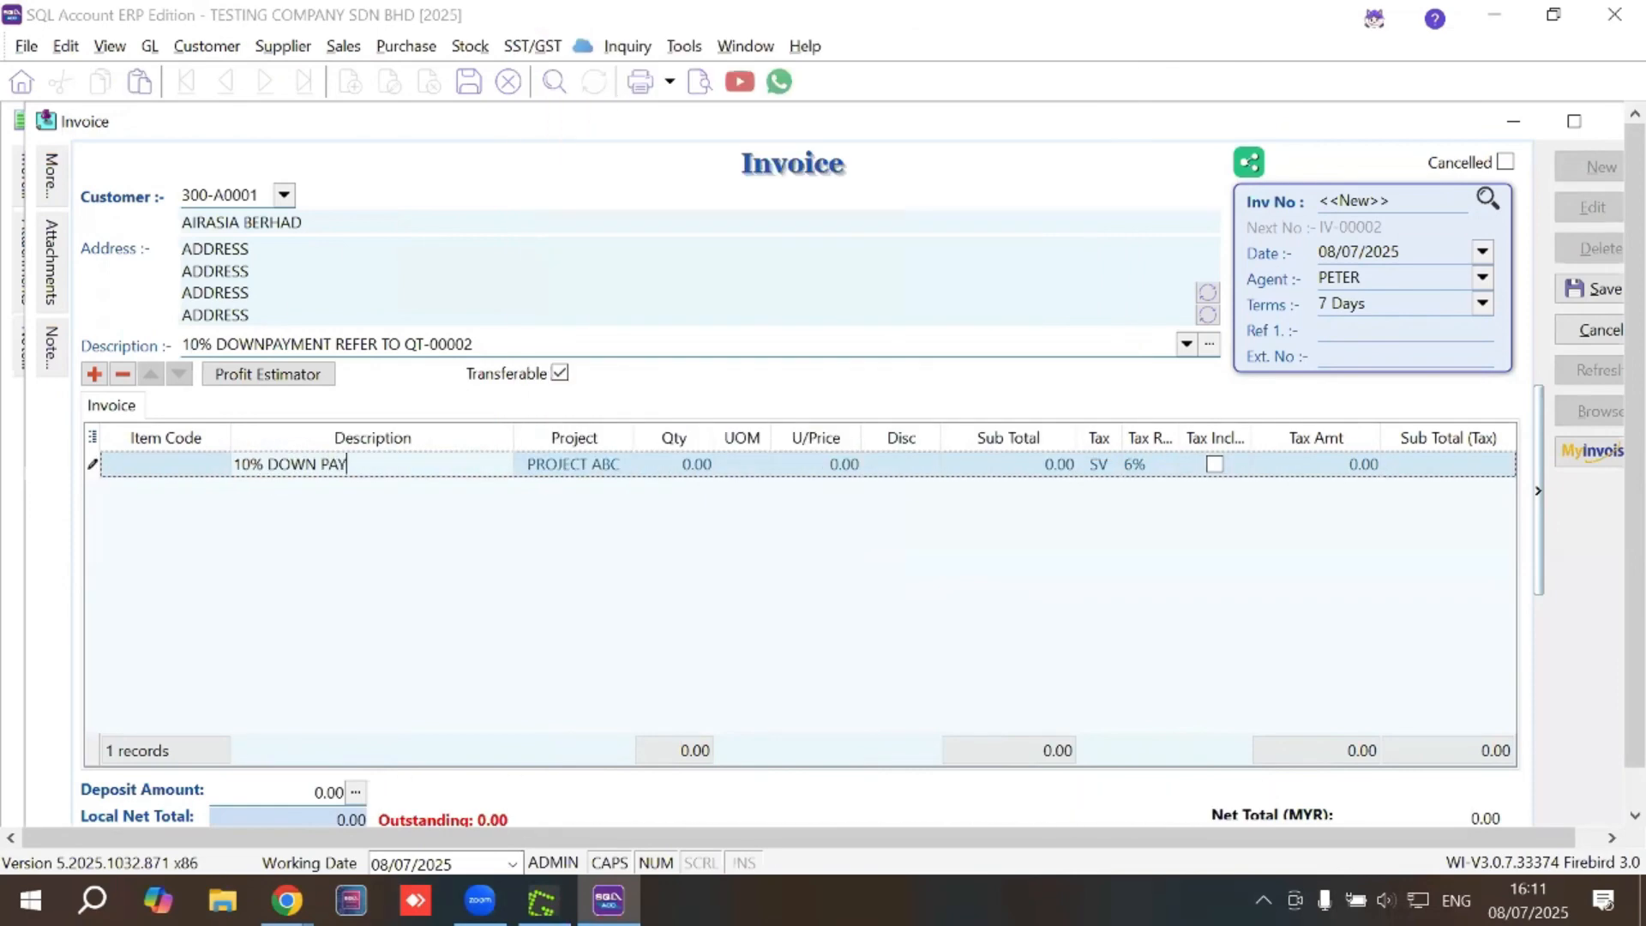
{"action": "left_click", "coordinate": [657, 469]}
{"action": "type", "text": "1"}
{"action": "left_click", "coordinate": [836, 464]}
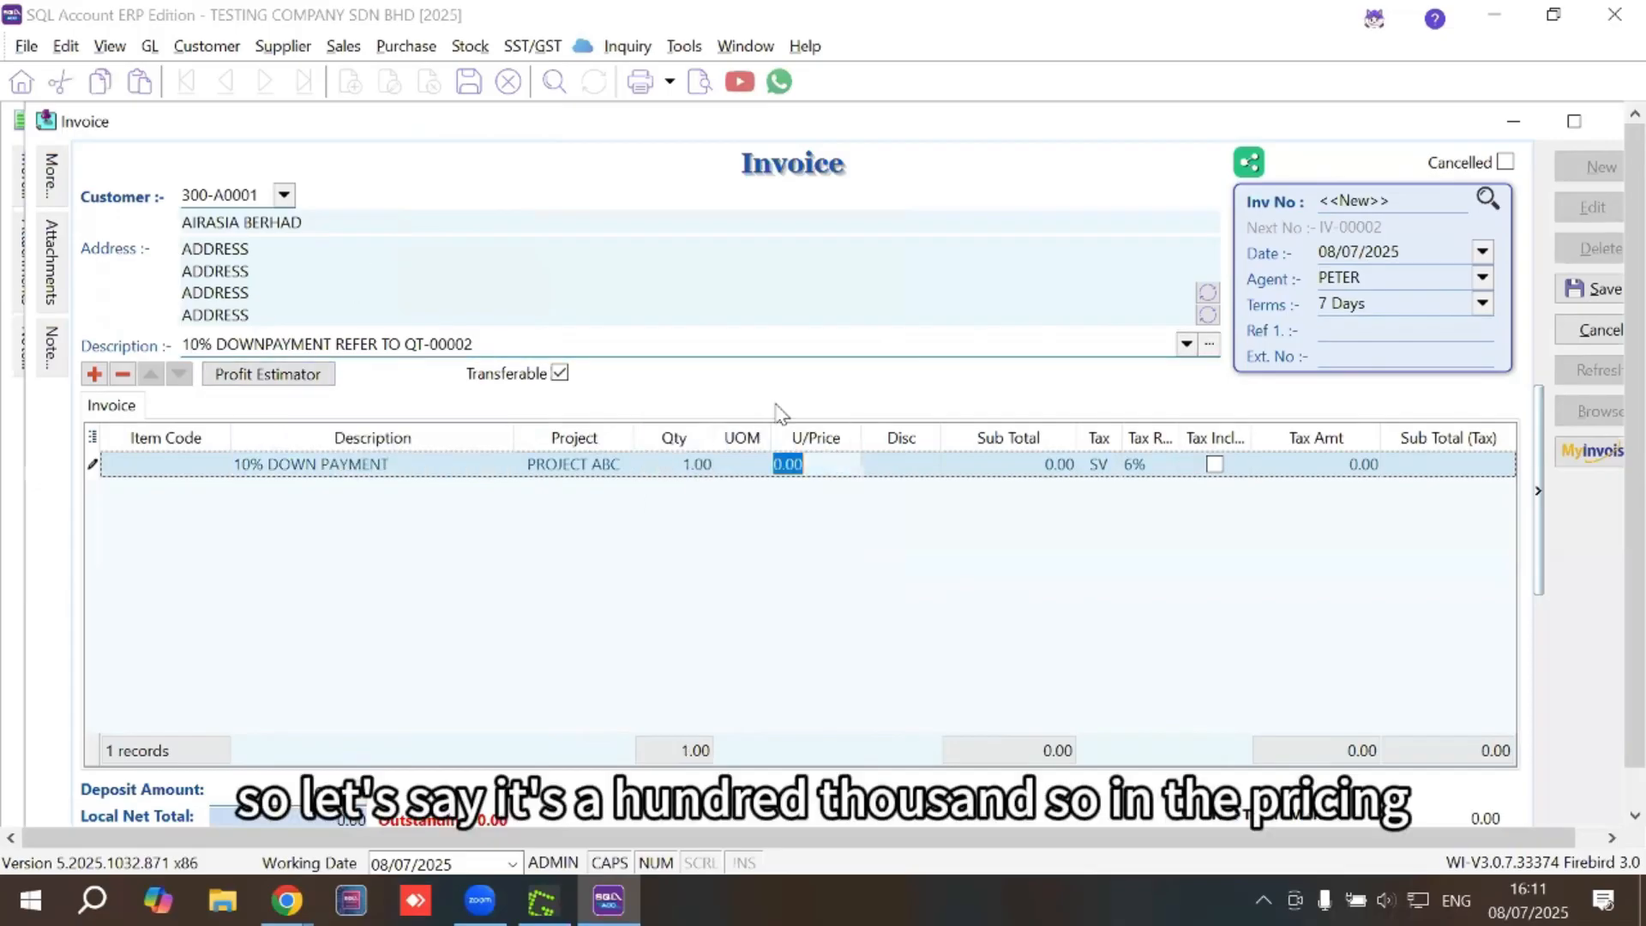
{"action": "type", "text": "10"}
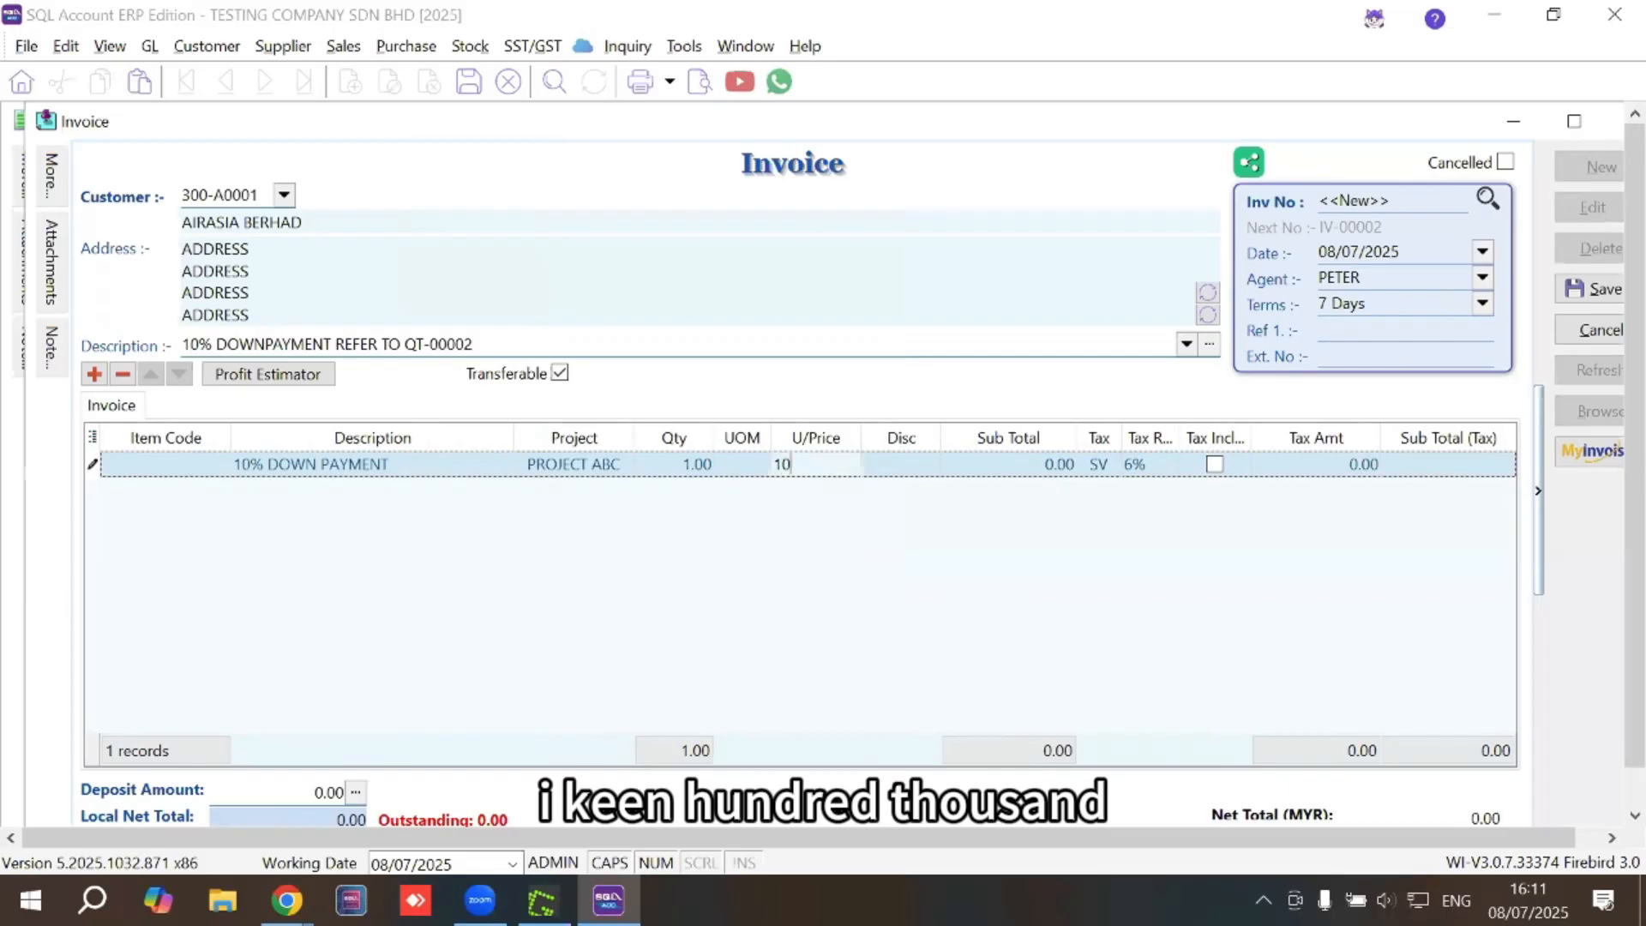
{"action": "type", "text": "0000"}
{"action": "key", "text": "Tab"}
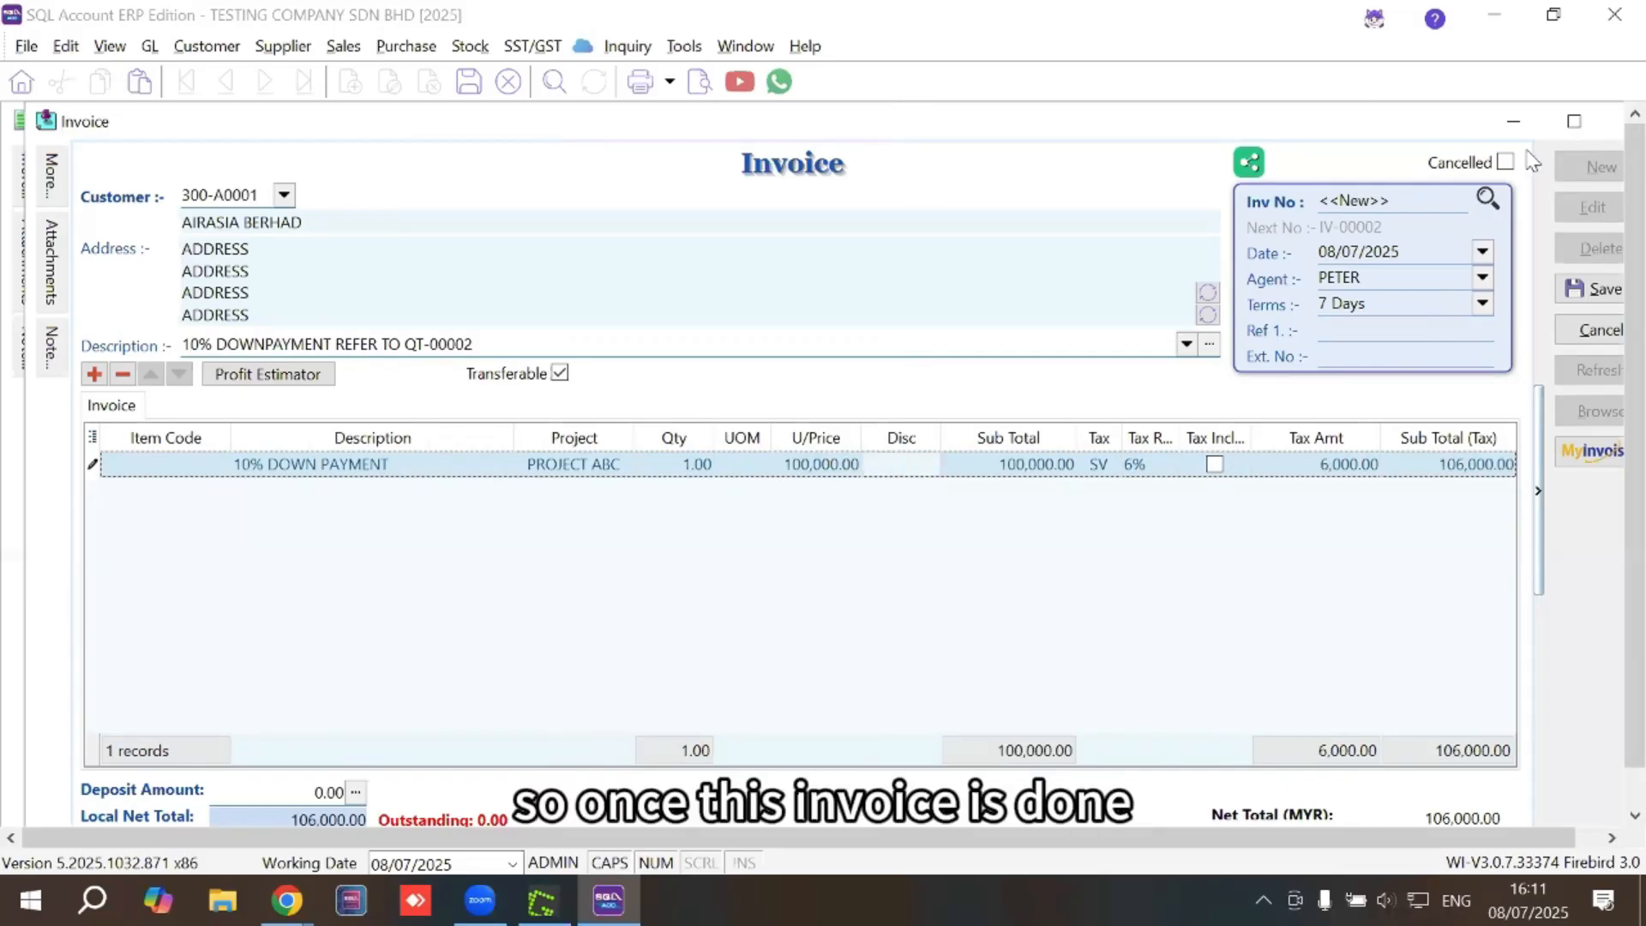
{"action": "left_click", "coordinate": [1594, 289]}
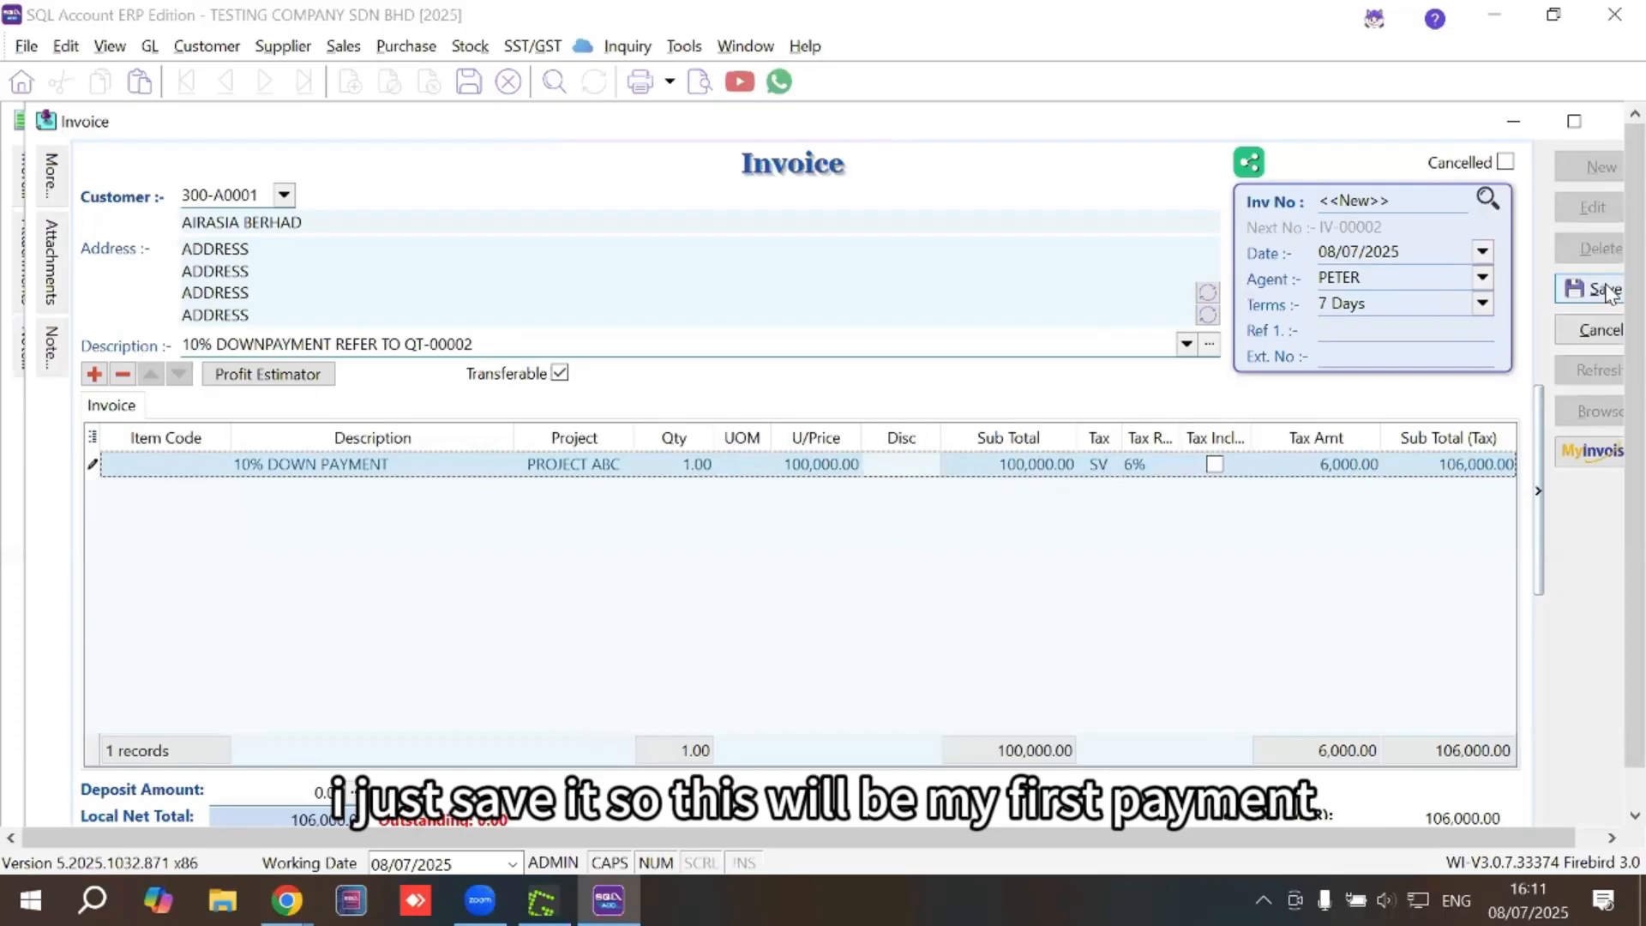
{"action": "left_click", "coordinate": [1580, 126]}
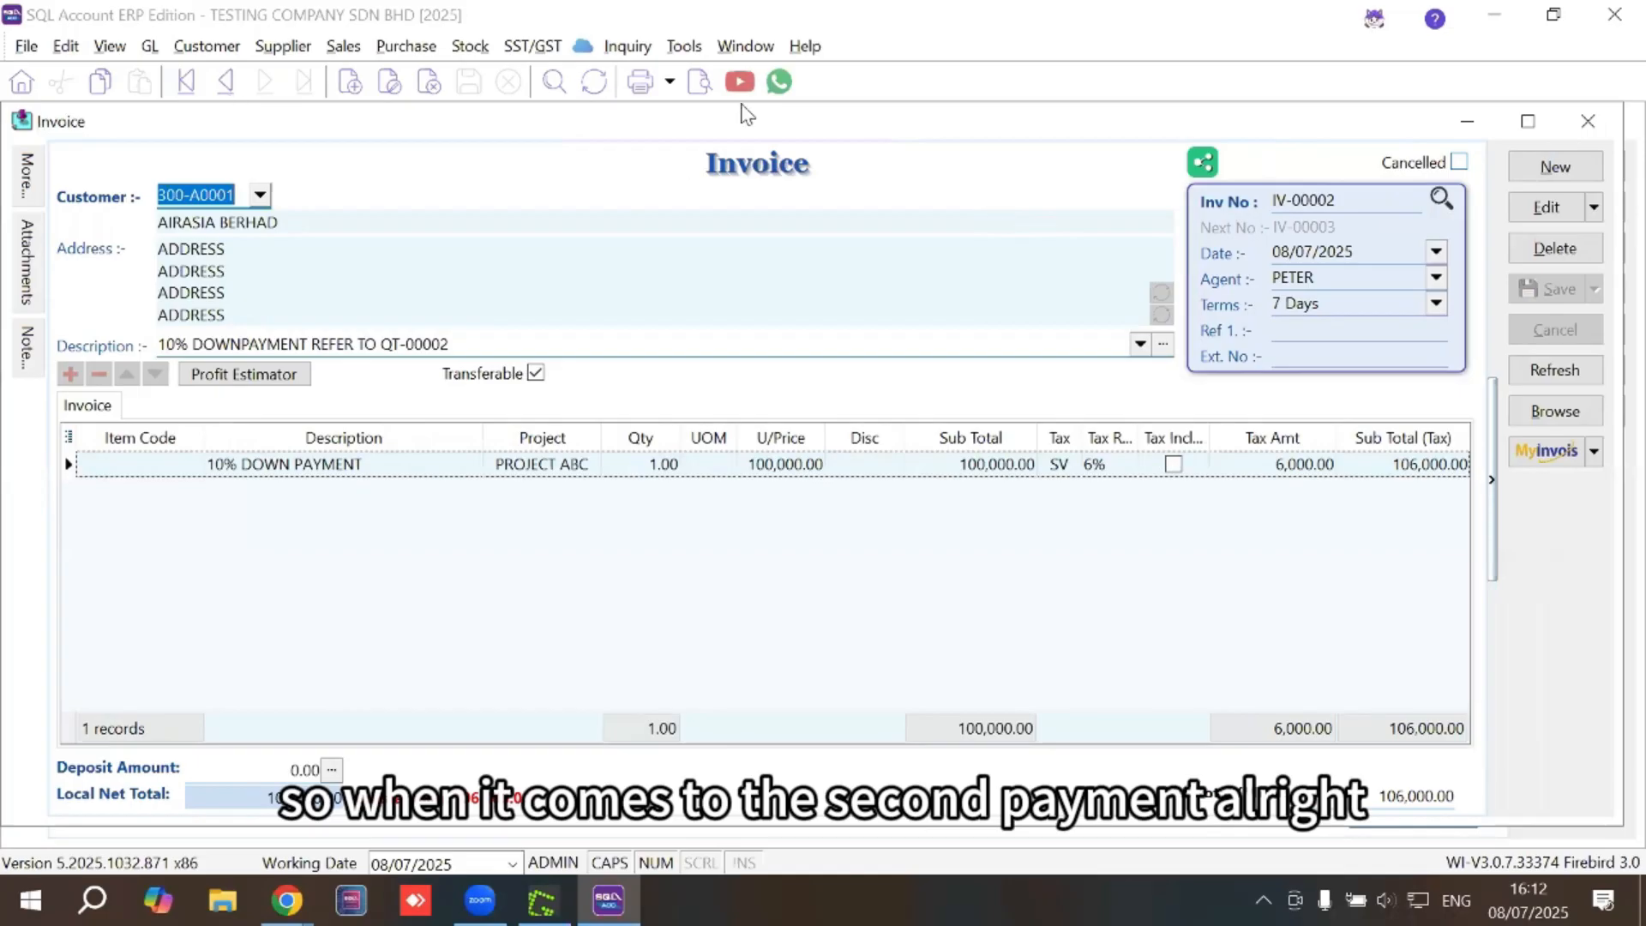
Discard an unsaved blank invoice and duplicate IV-00002 with Edit As New
{"action": "left_click", "coordinate": [1555, 164]}
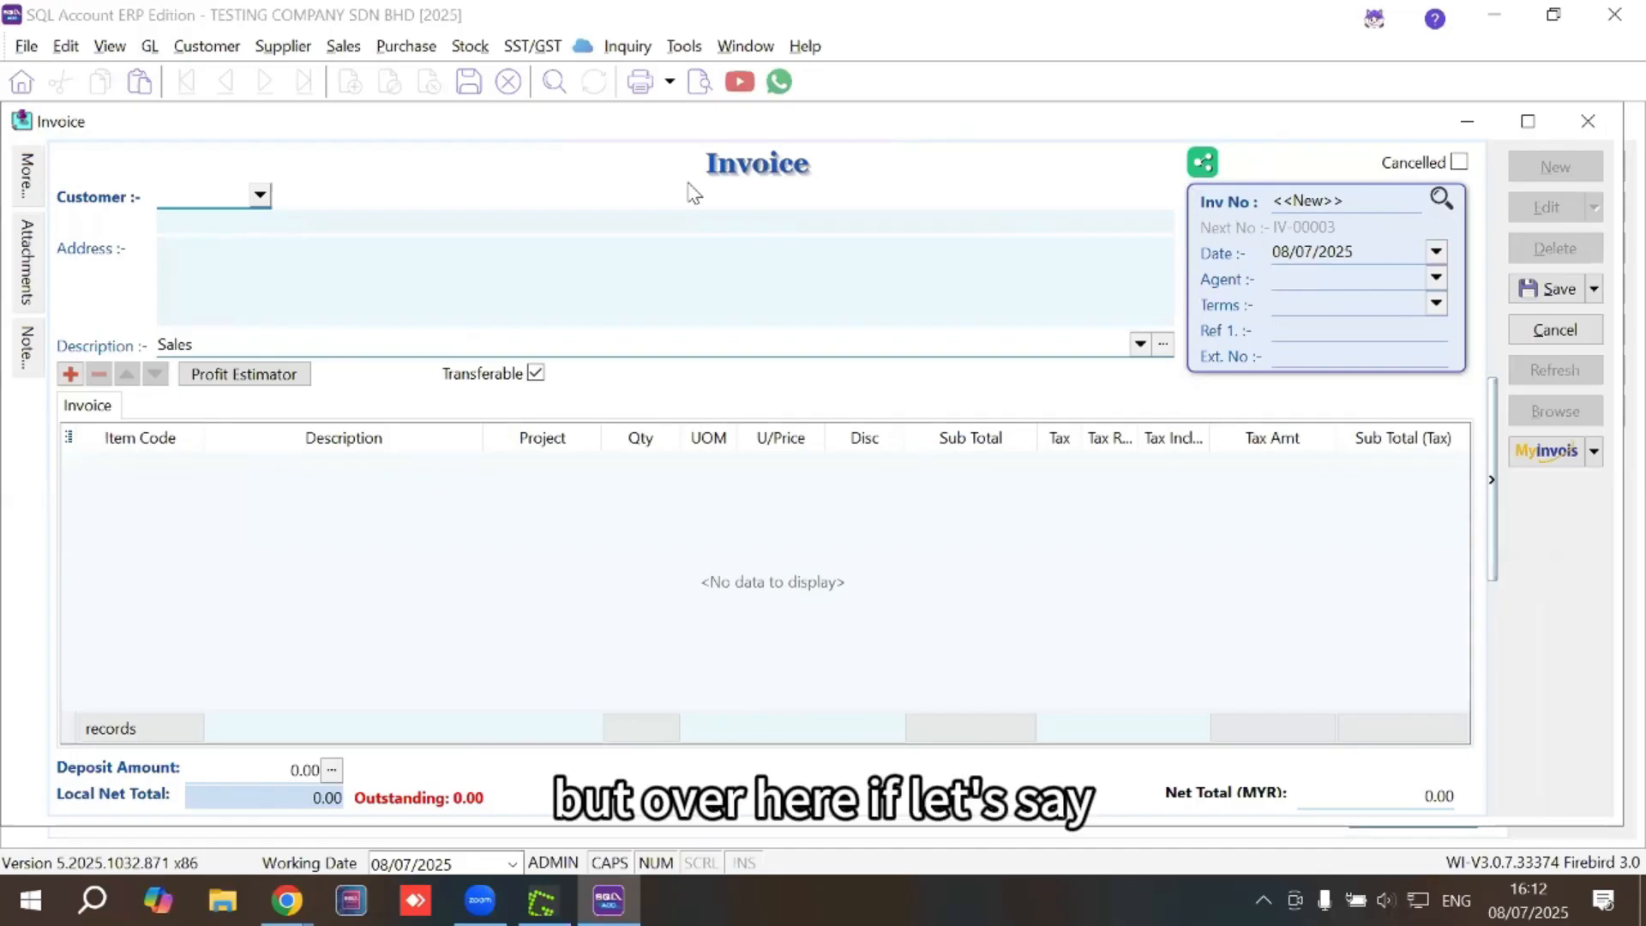
{"action": "left_click", "coordinate": [1529, 335]}
{"action": "left_click", "coordinate": [902, 487]}
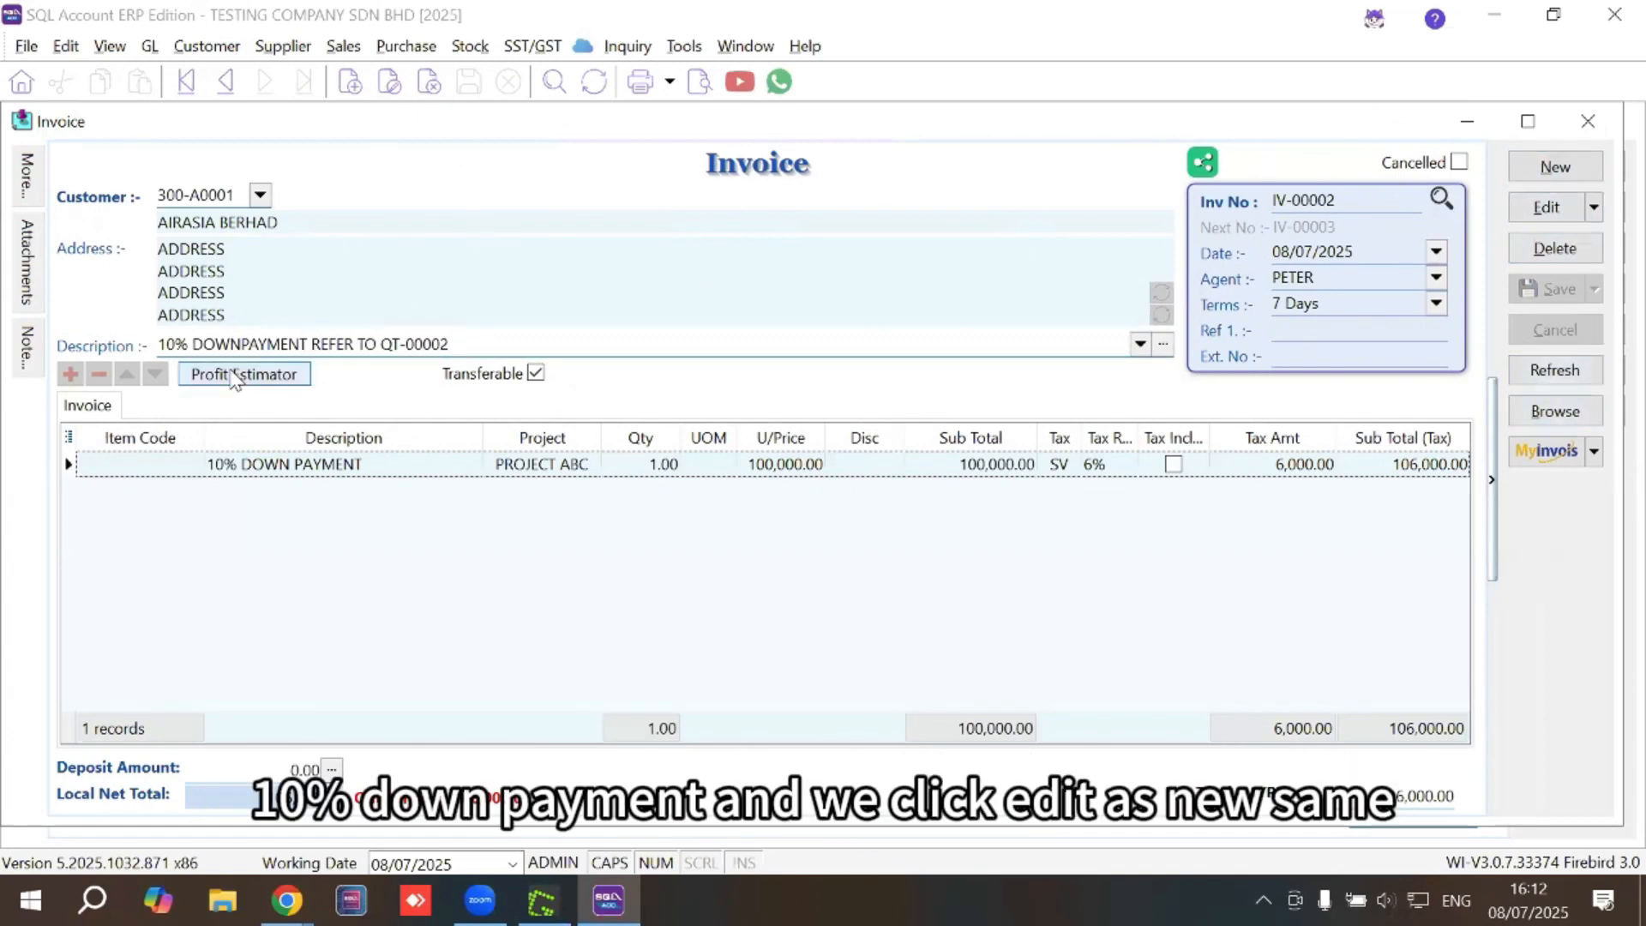
{"action": "left_click", "coordinate": [1594, 207]}
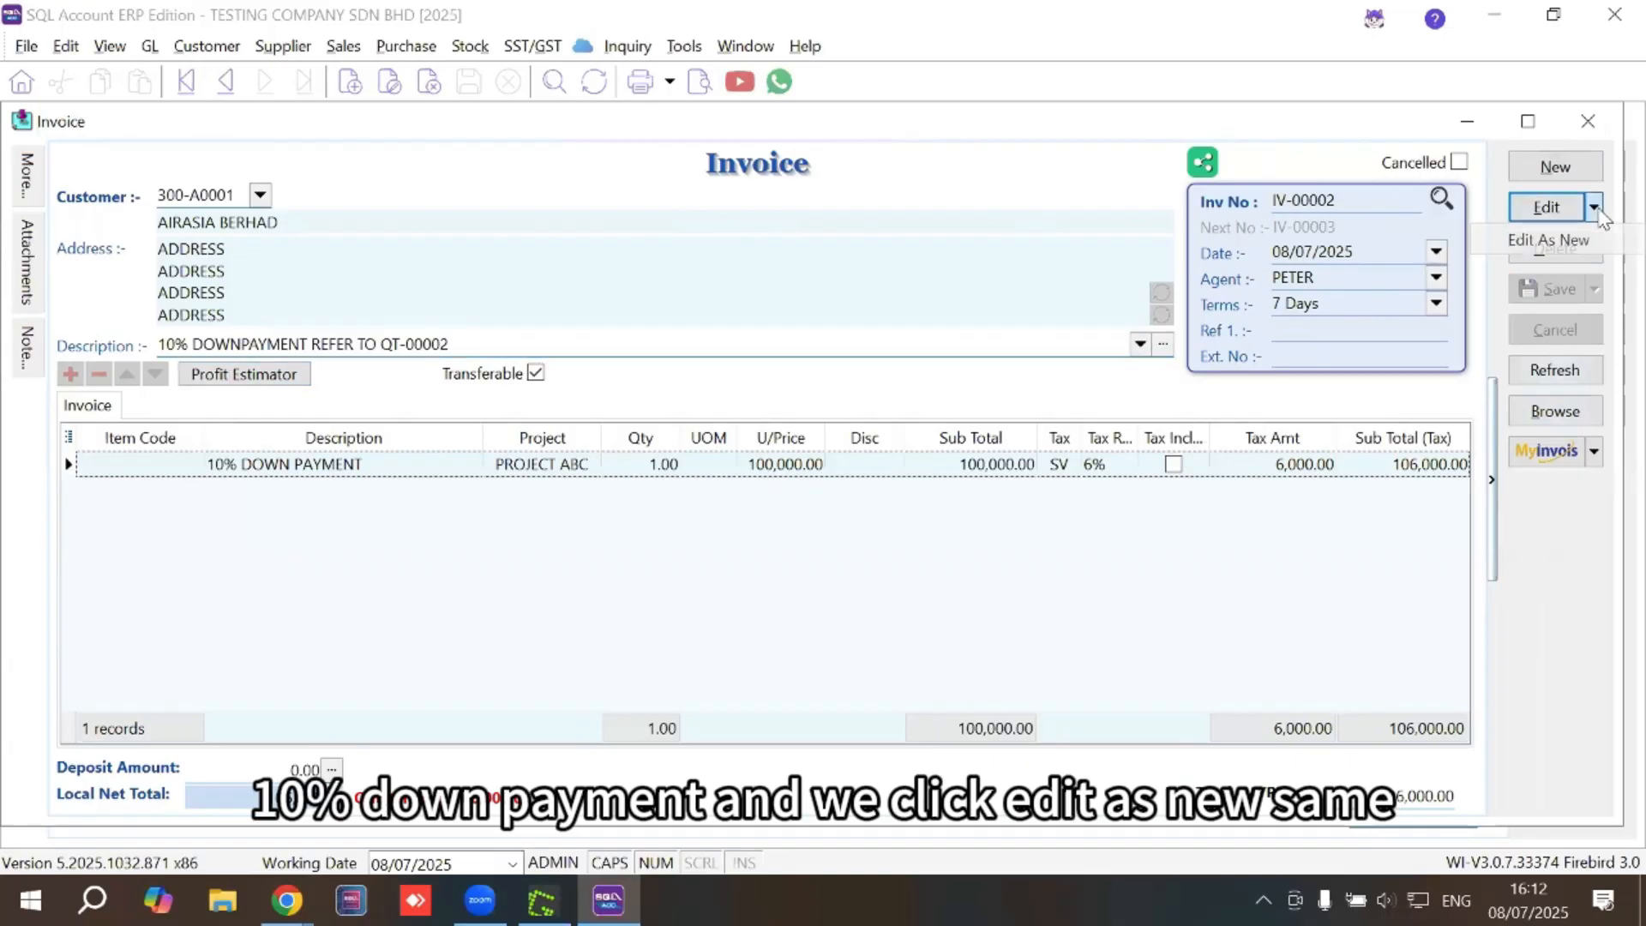
{"action": "left_click", "coordinate": [1560, 241]}
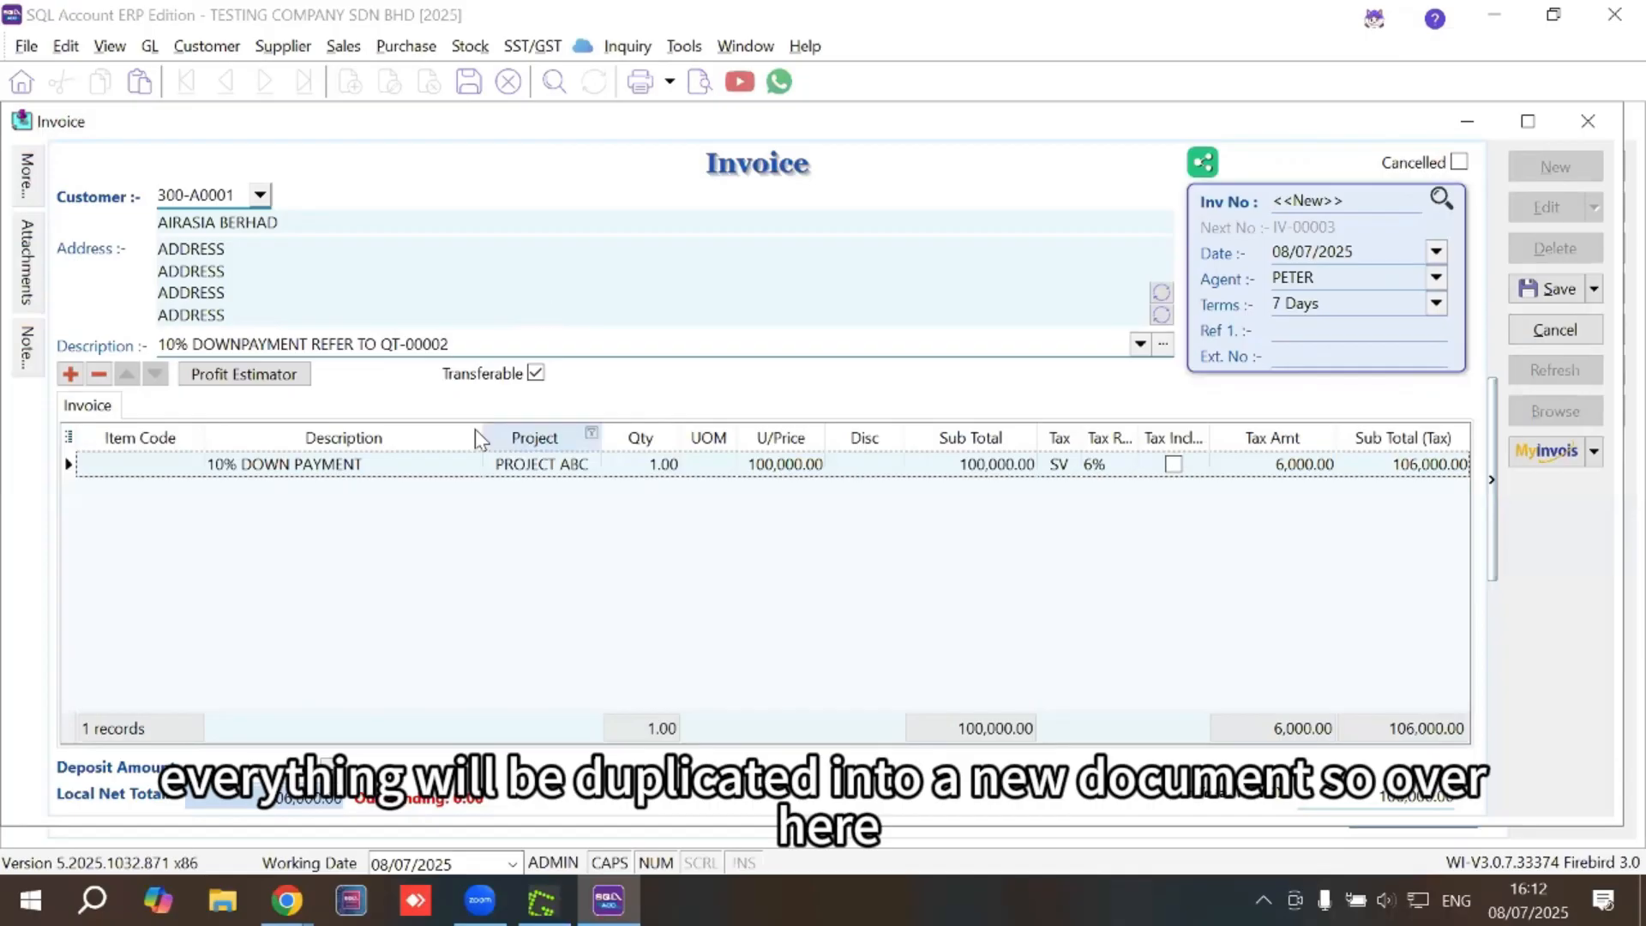
Set both invoice and line descriptions to 50% PAYMENT, unit price 500,000, and save as IV-00003
{"action": "left_click", "coordinate": [475, 339]}
{"action": "left_click_drag", "start_coordinate": [475, 338], "coordinate": [108, 333]}
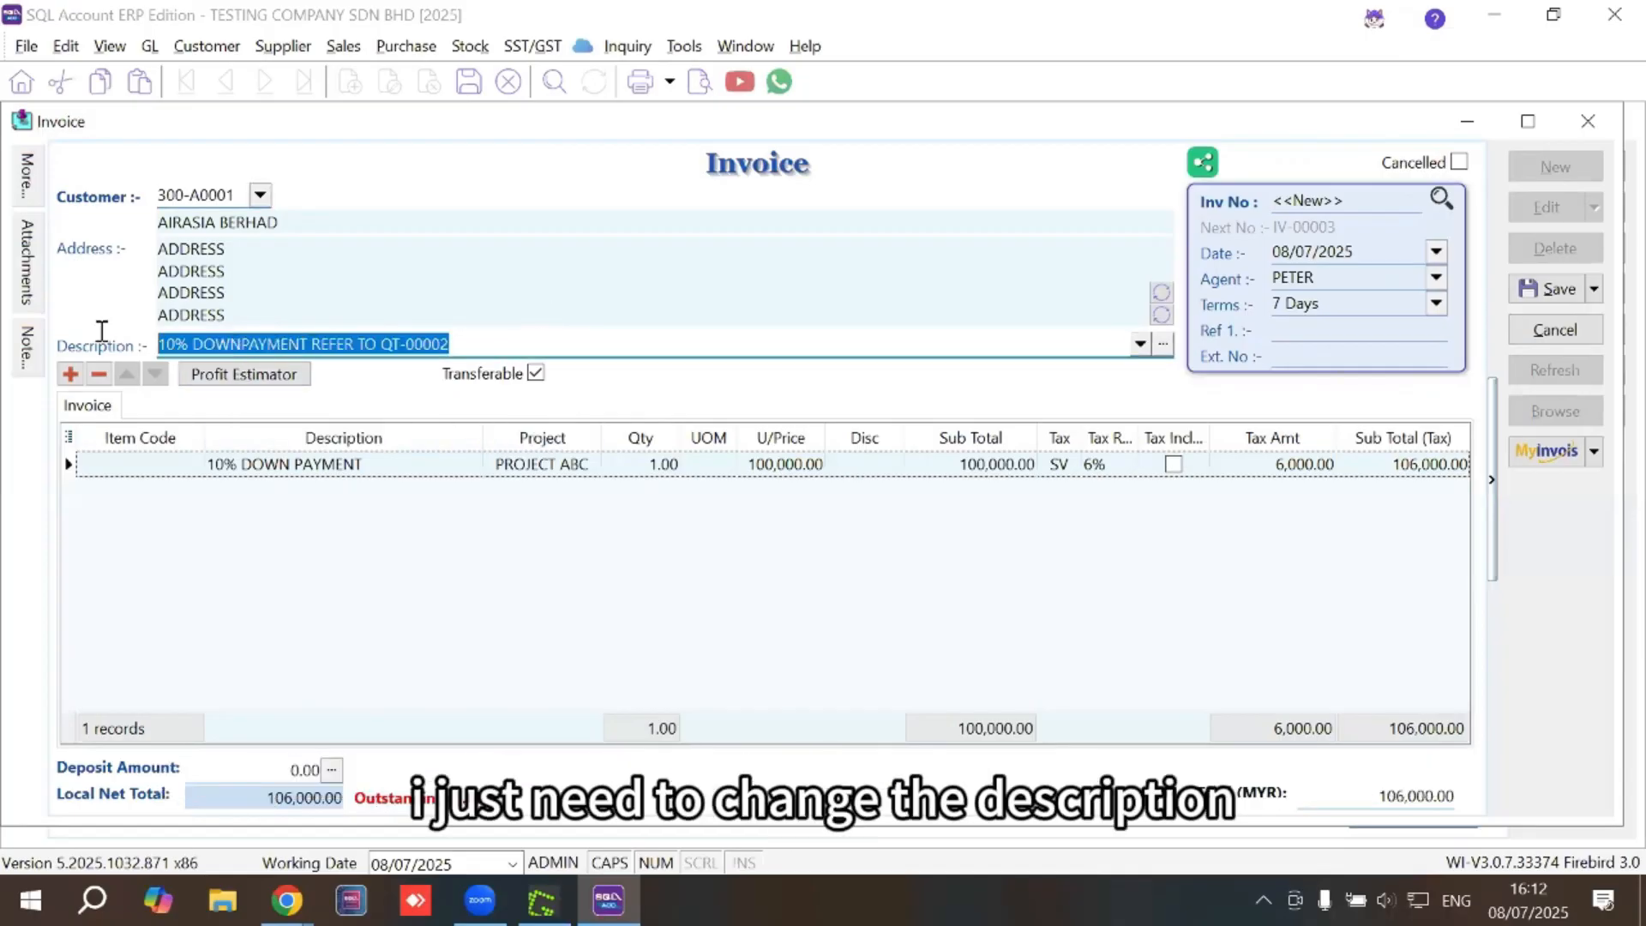
{"action": "type", "text": "50% PAYMEN"}
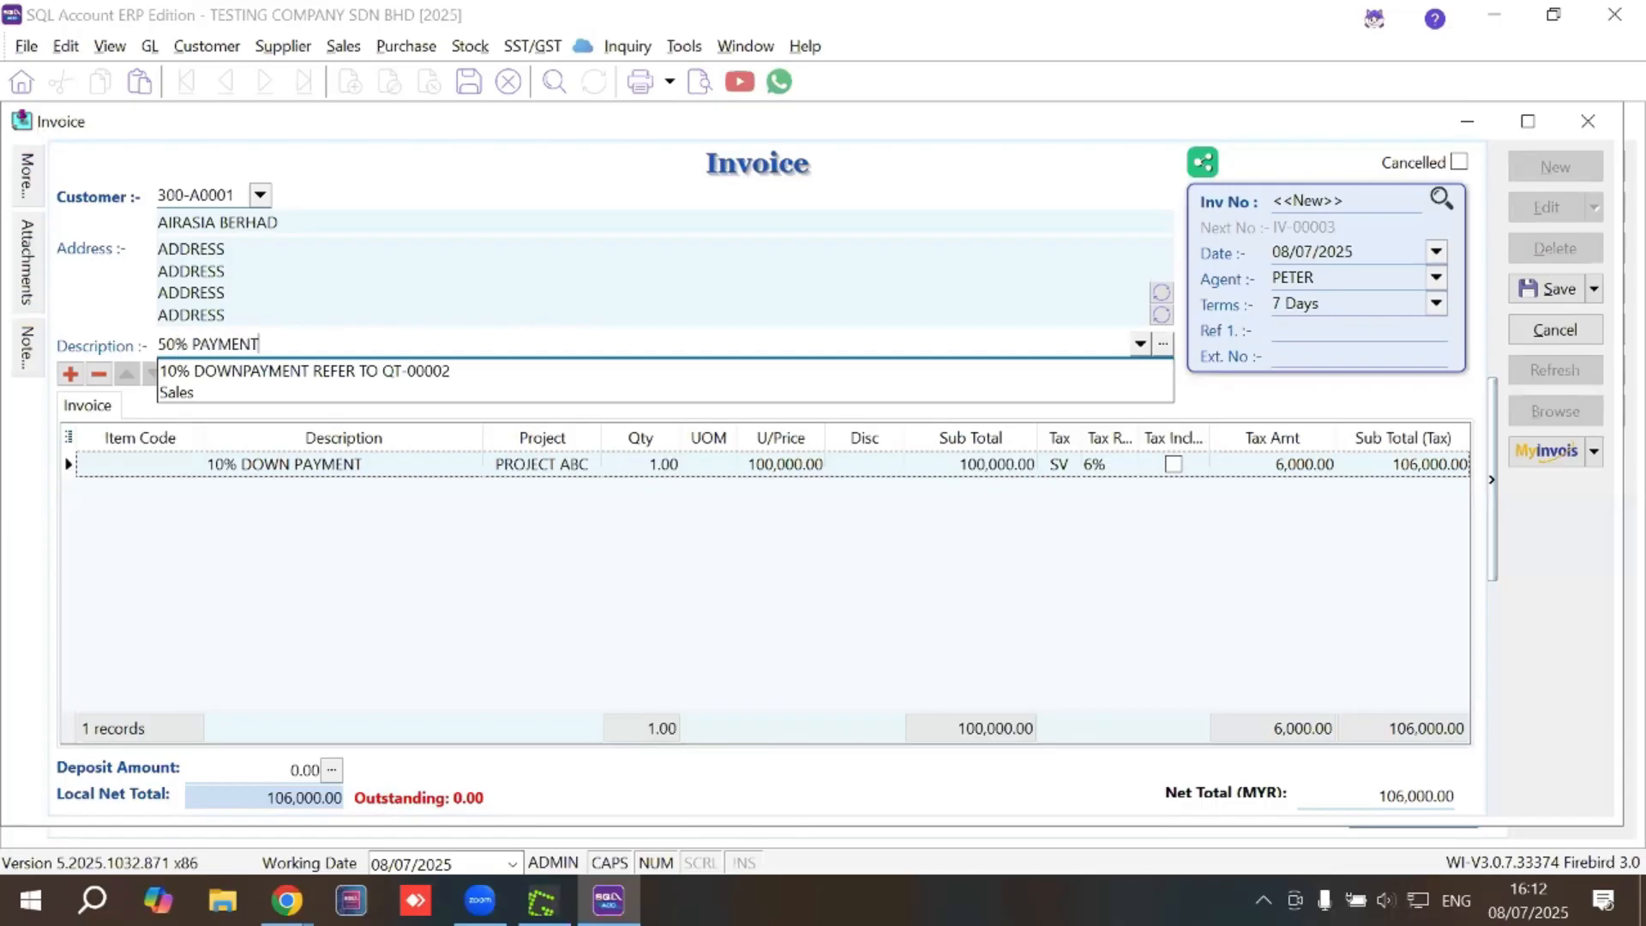
{"action": "type", "text": "T"}
{"action": "left_click", "coordinate": [332, 463]}
{"action": "type", "text": "50"}
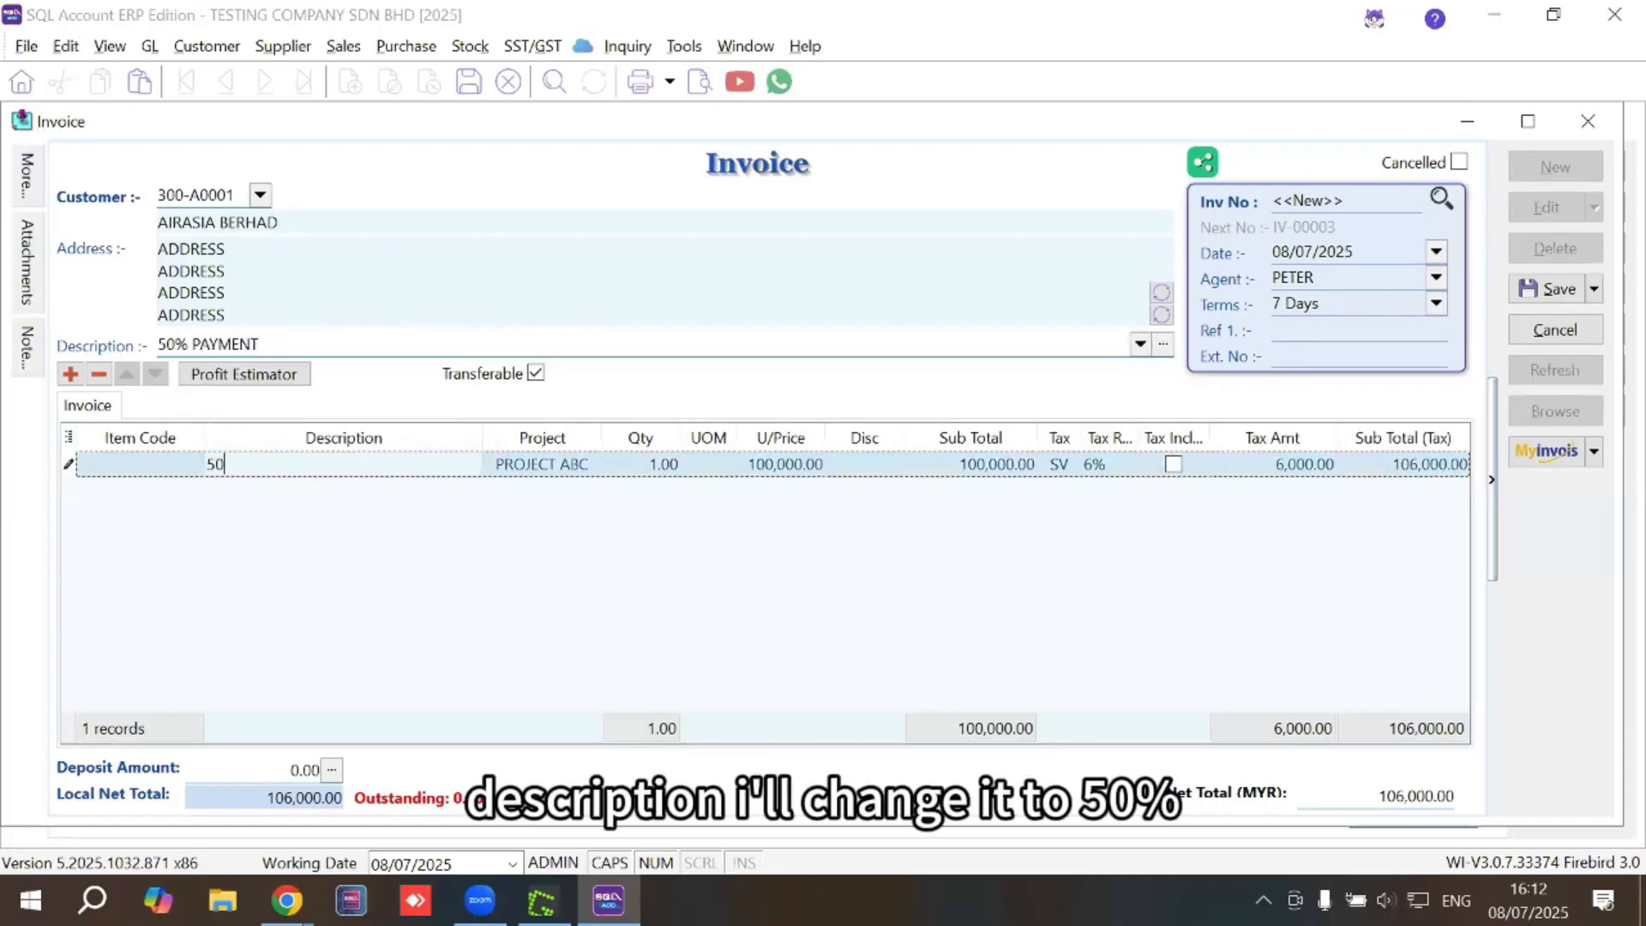
{"action": "type", "text": "% PAYMENT"}
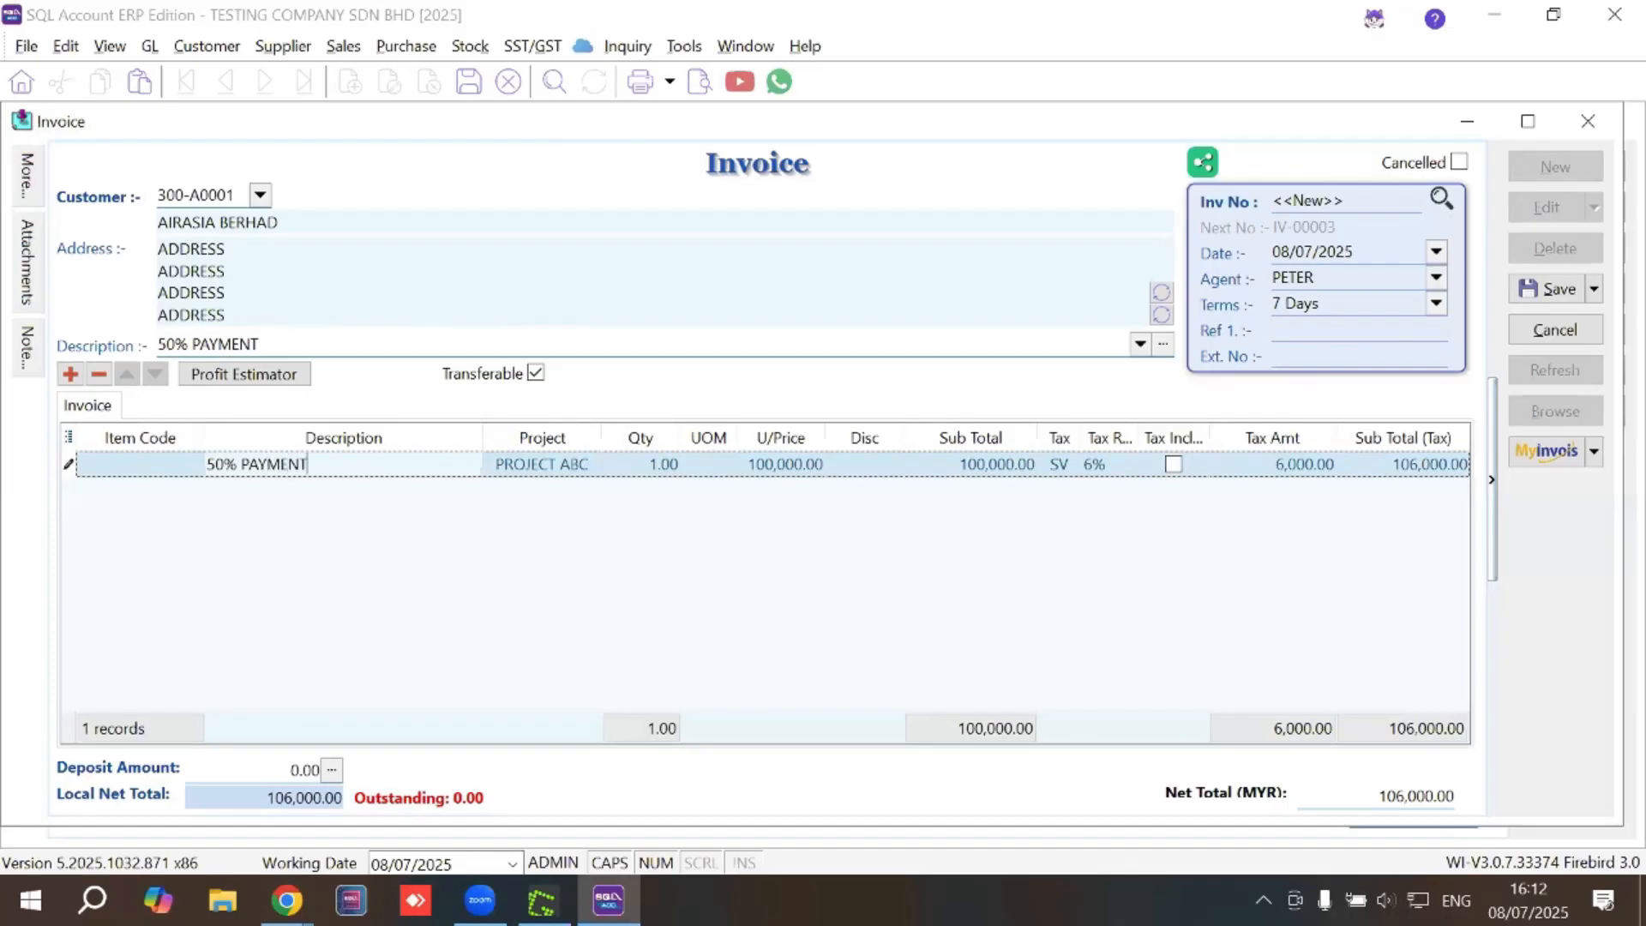
{"action": "left_click", "coordinate": [782, 464]}
{"action": "type", "text": "5"}
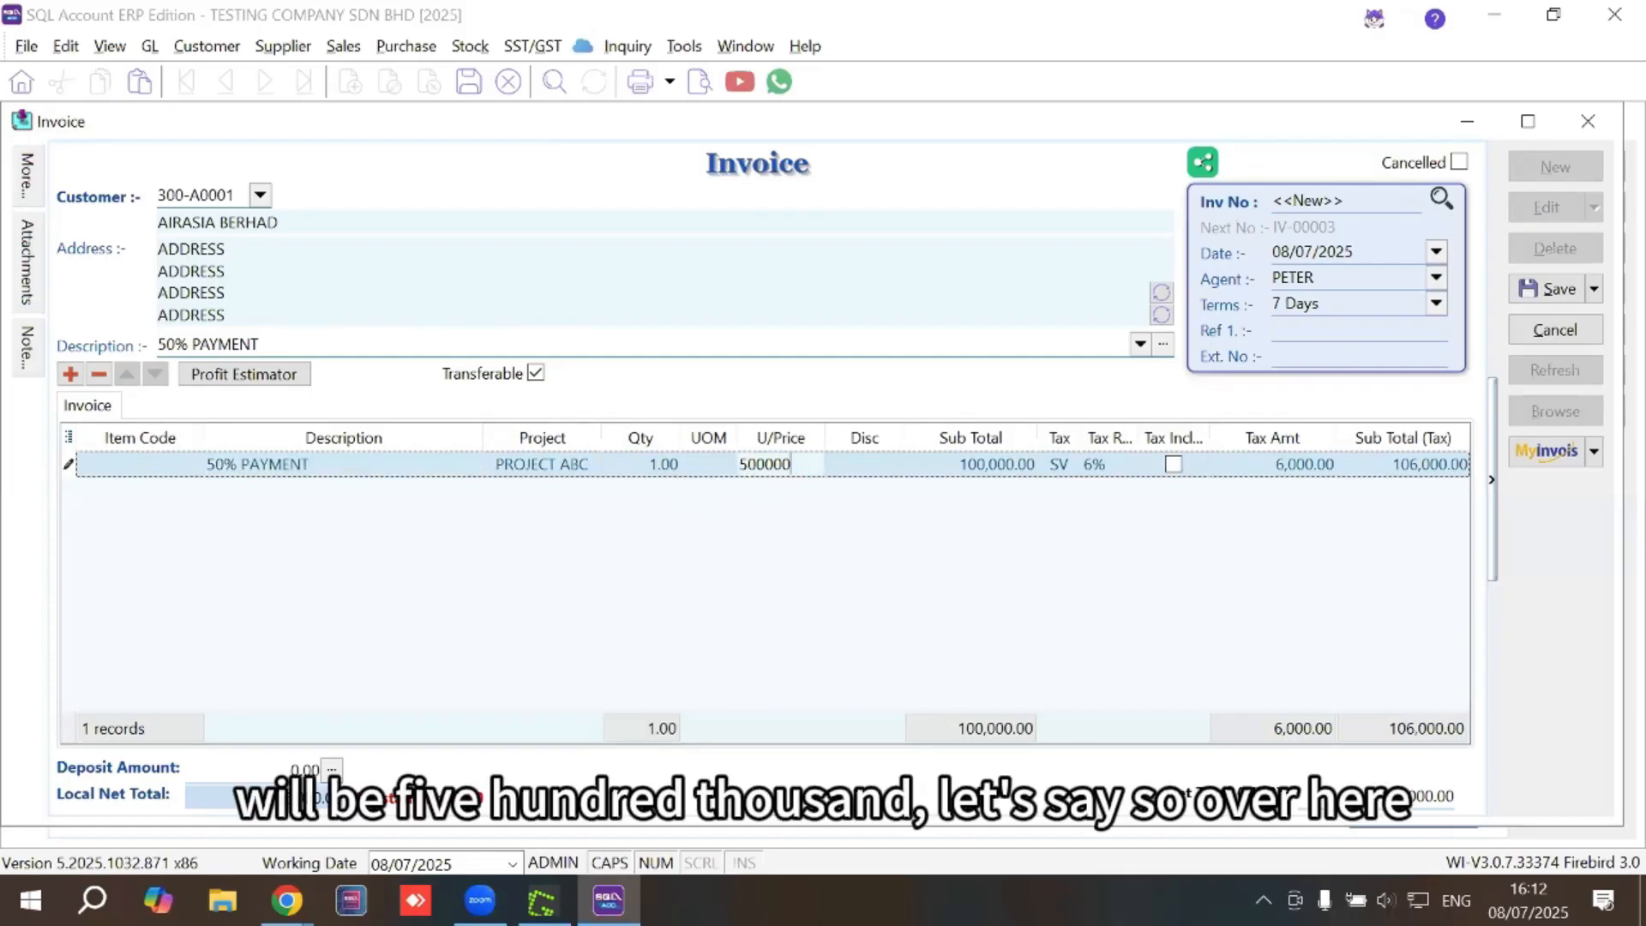
{"action": "type", "text": "00,000"}
{"action": "key", "text": "Return"}
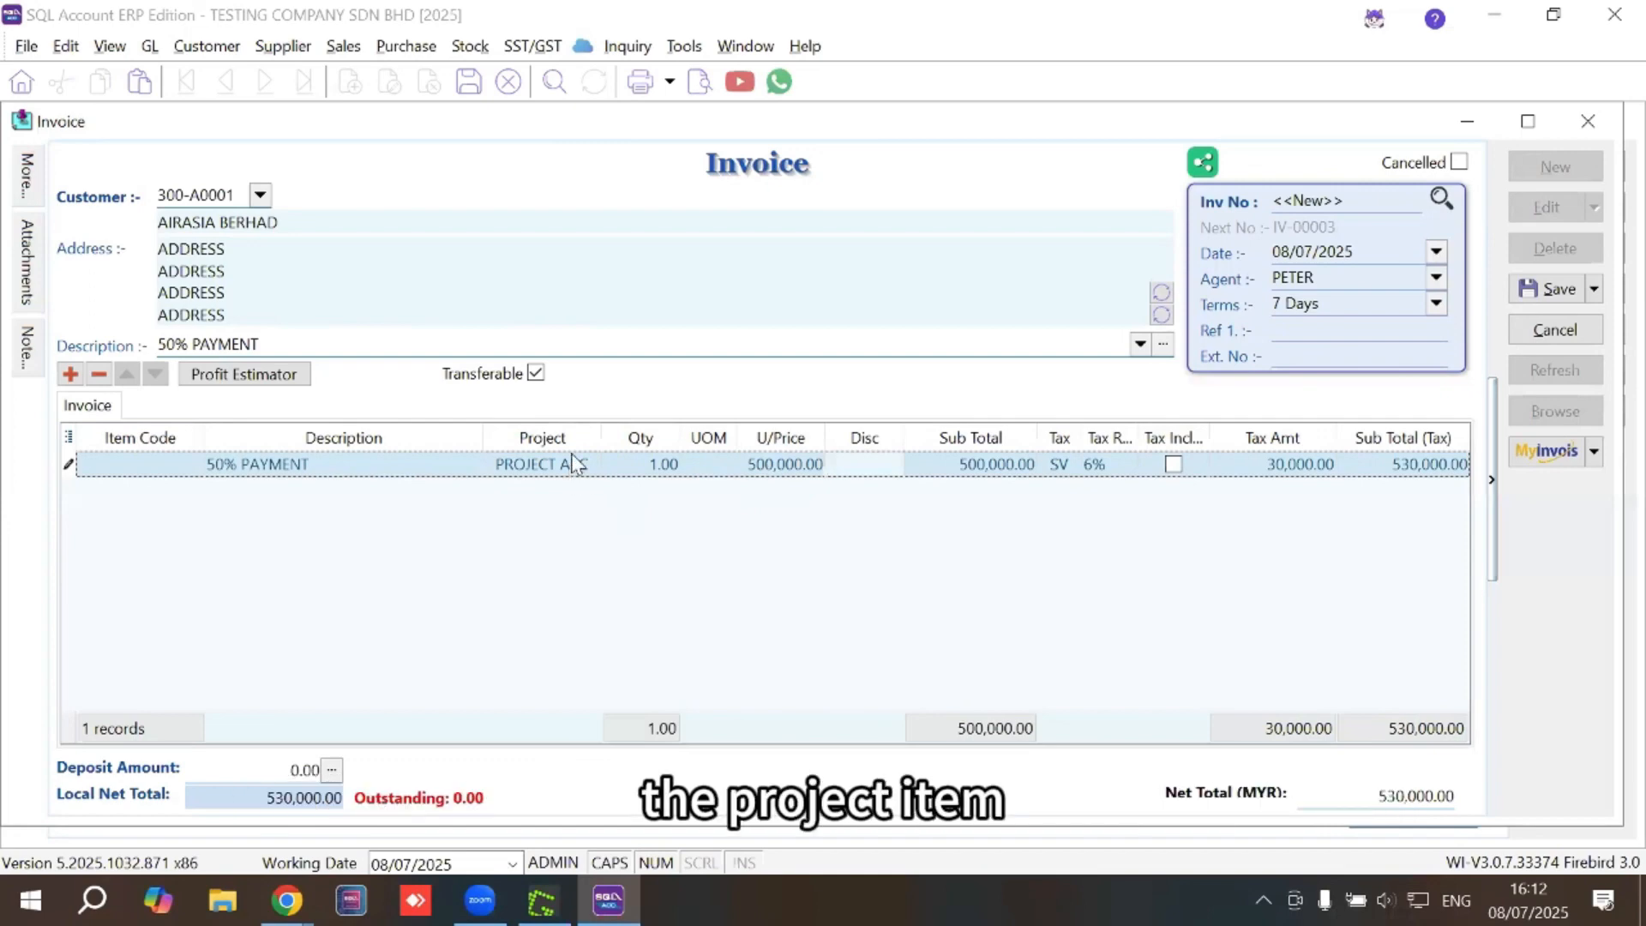
{"action": "mouse_move", "coordinate": [33, 171]}
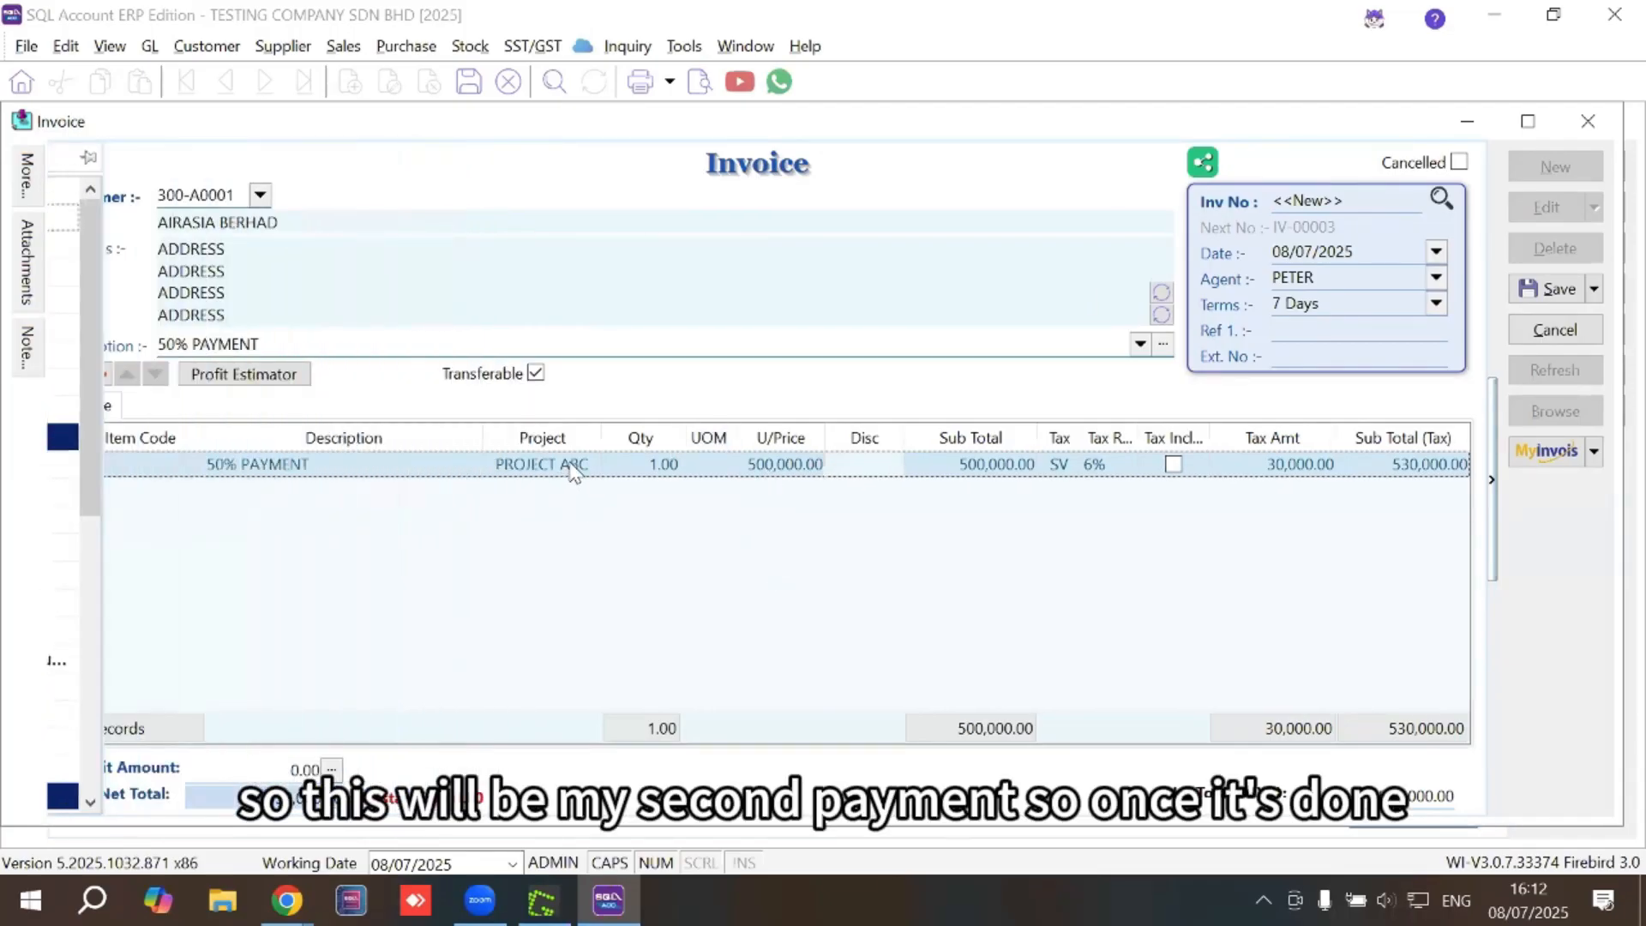
{"action": "left_click", "coordinate": [1540, 292]}
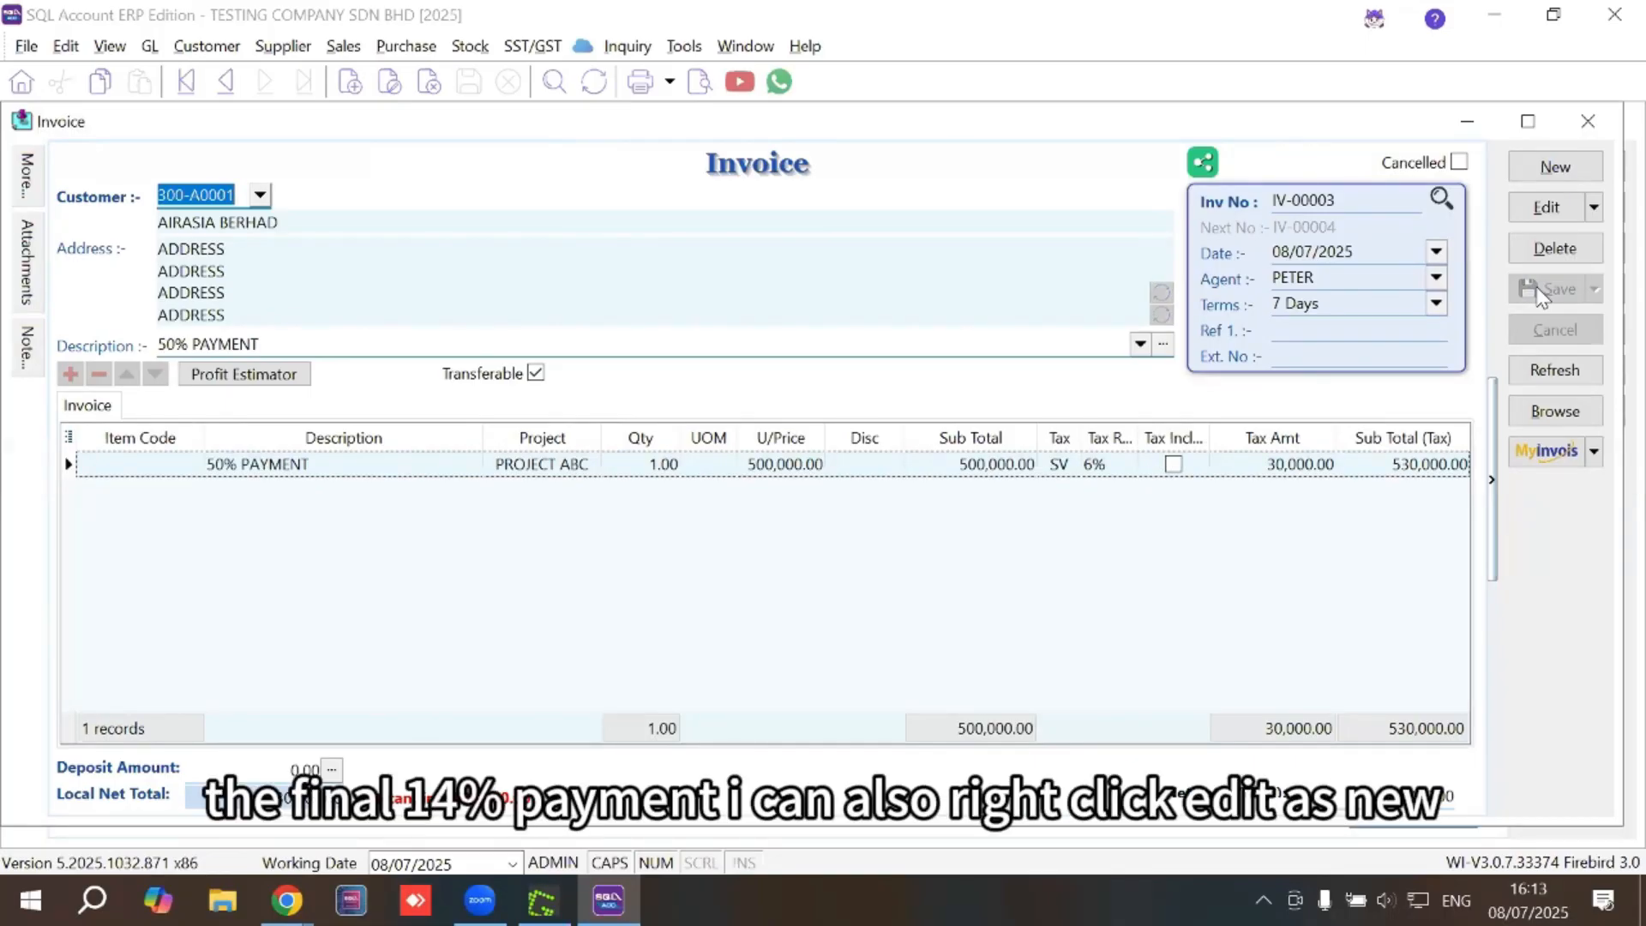
Copy IV-00003 as a new invoice and change its description to FINAL PAYMENT
{"action": "left_click", "coordinate": [1593, 207]}
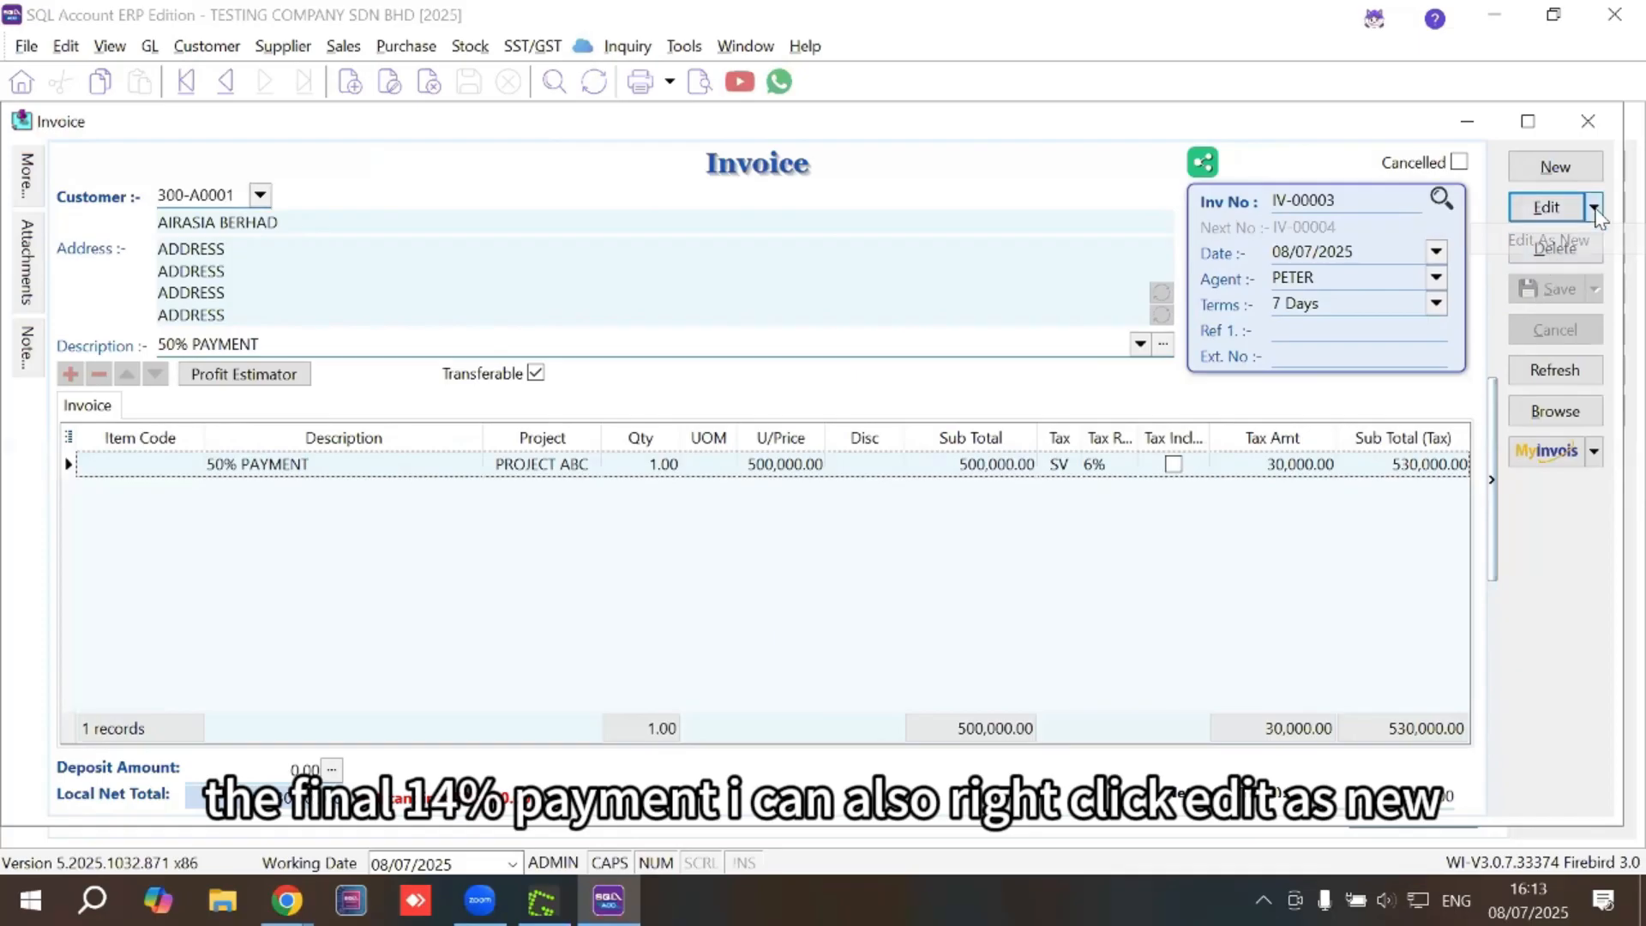
{"action": "left_click", "coordinate": [1584, 240]}
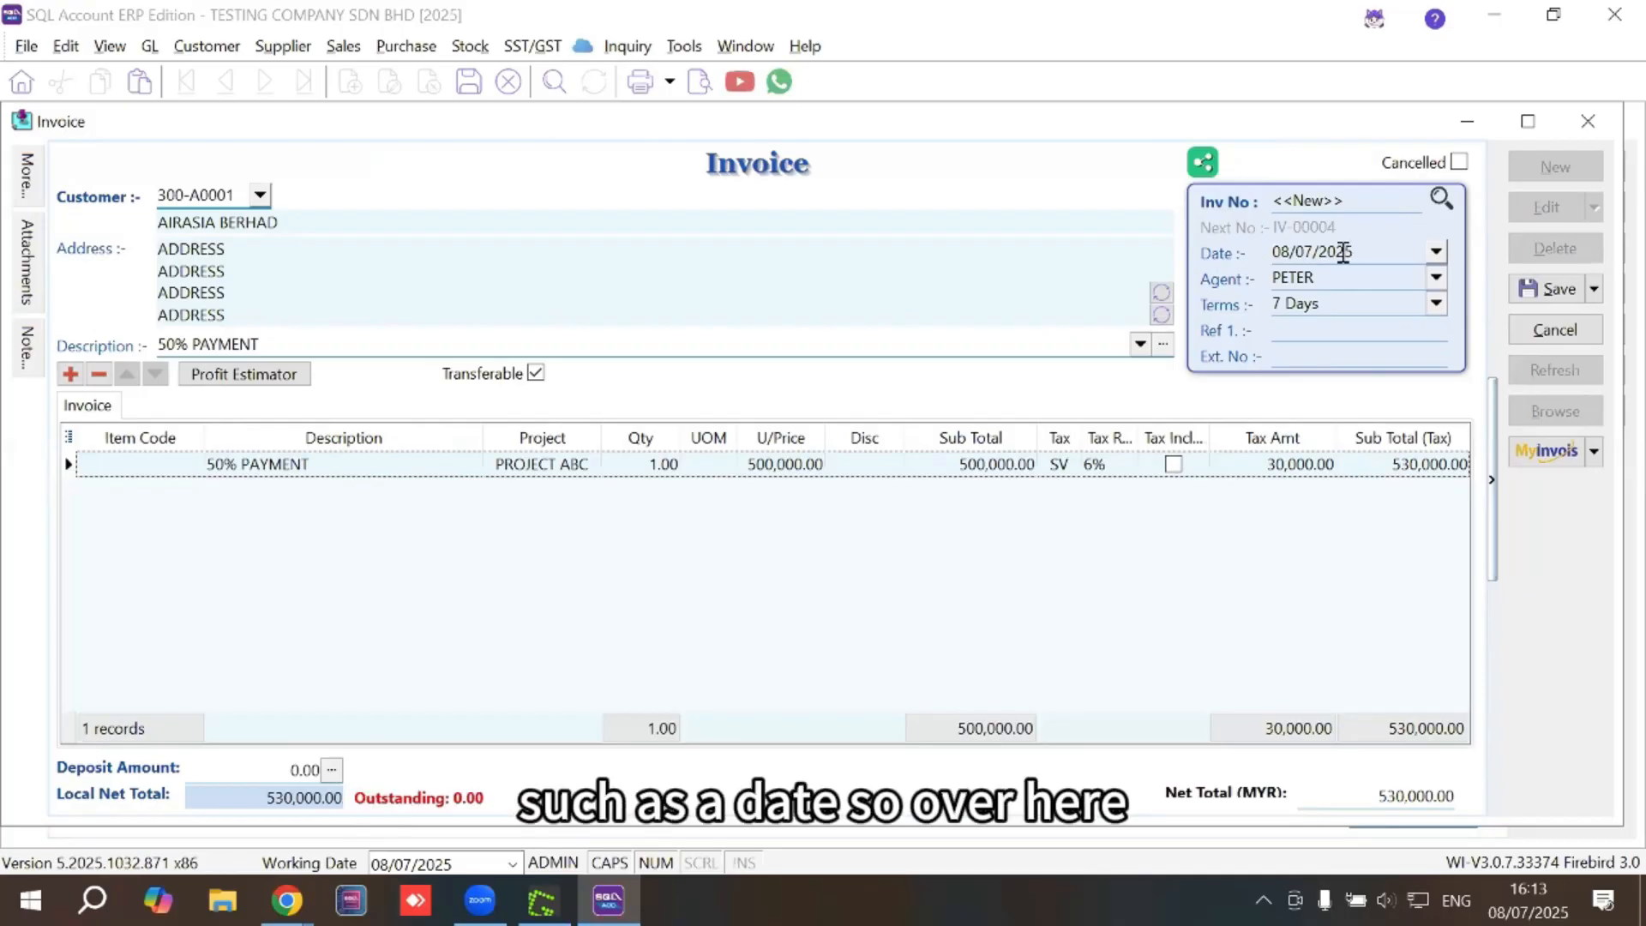
{"action": "left_click", "coordinate": [317, 344]}
{"action": "type", "text": "FINA"}
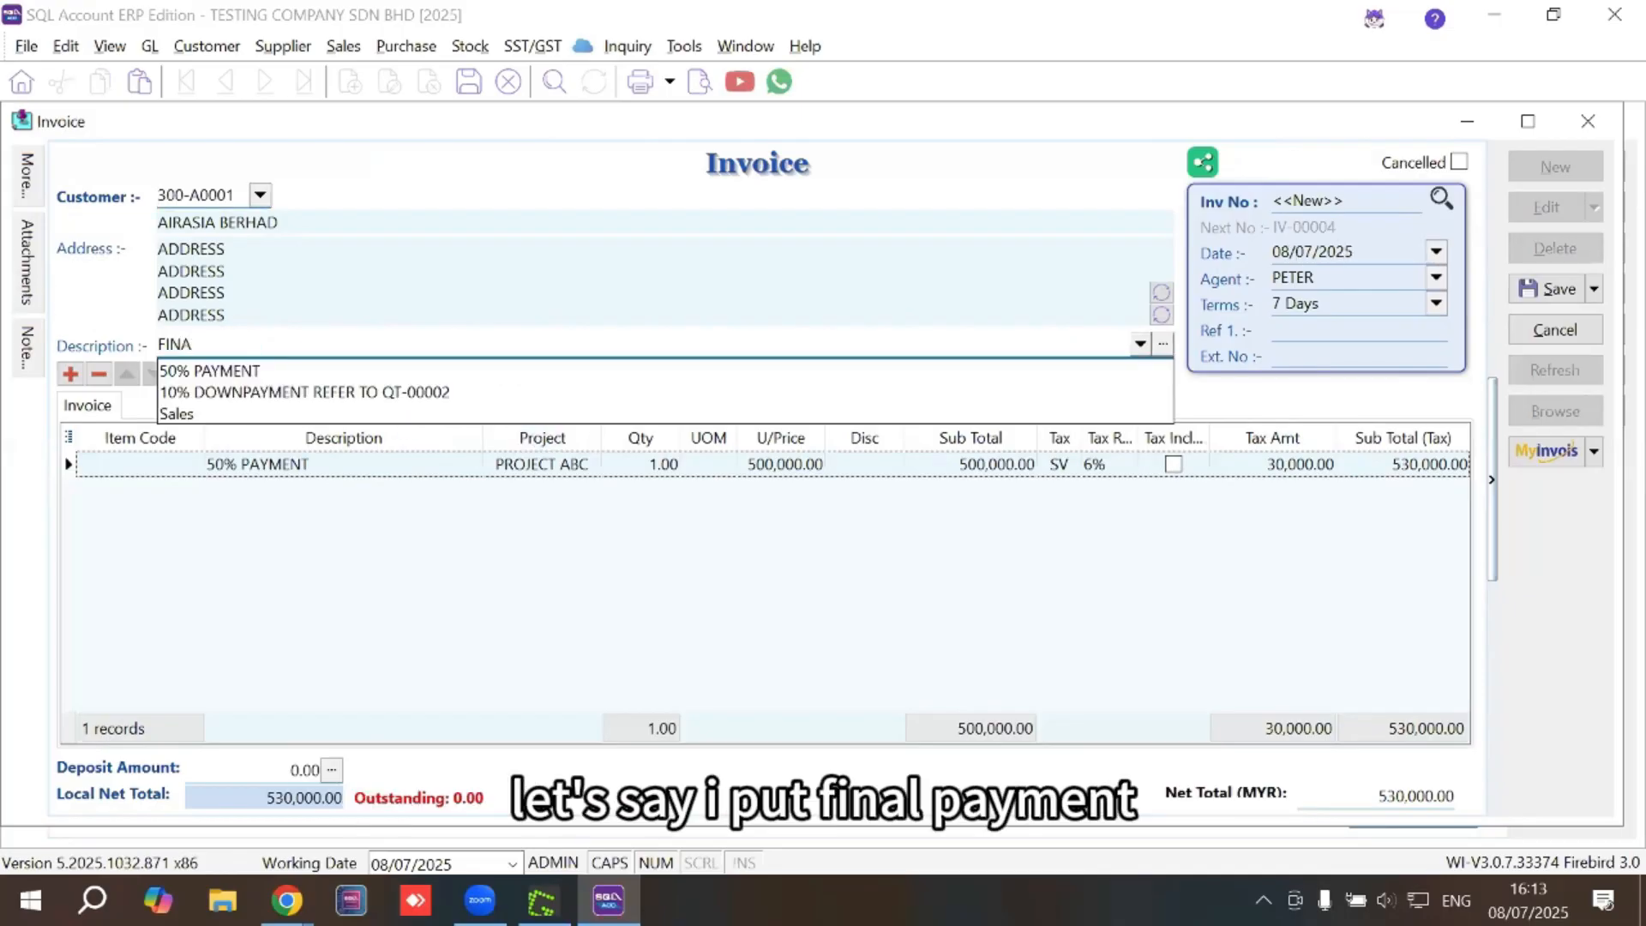
{"action": "key", "text": "BackSpace"}
{"action": "type", "text": "AL "}
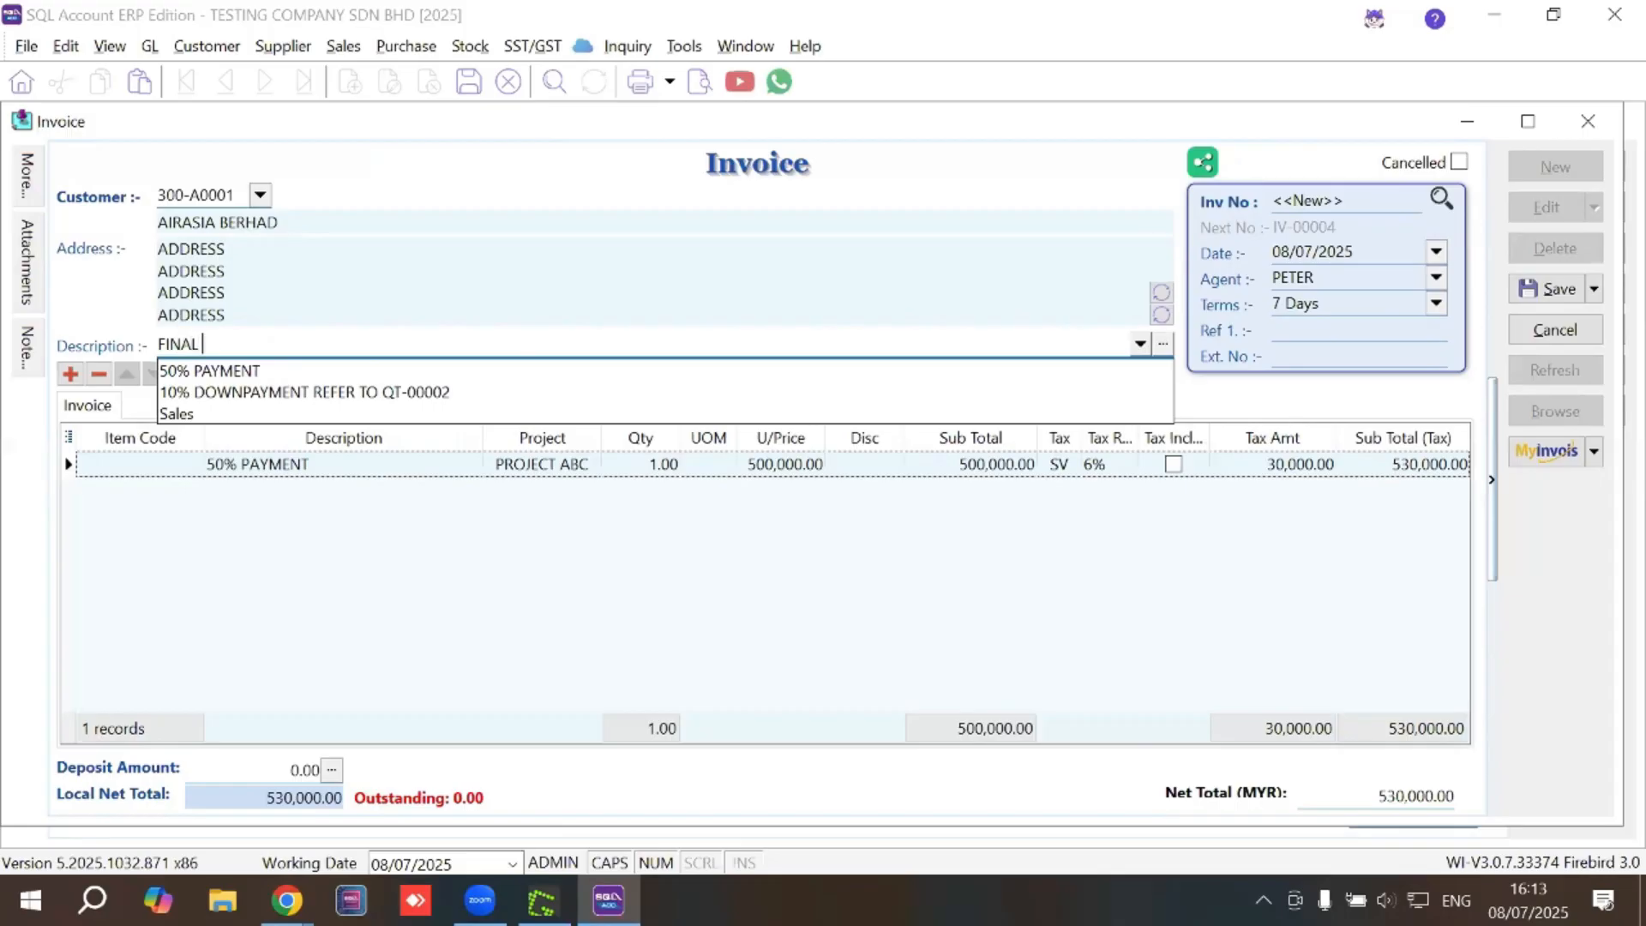
{"action": "type", "text": "PAYMENT"}
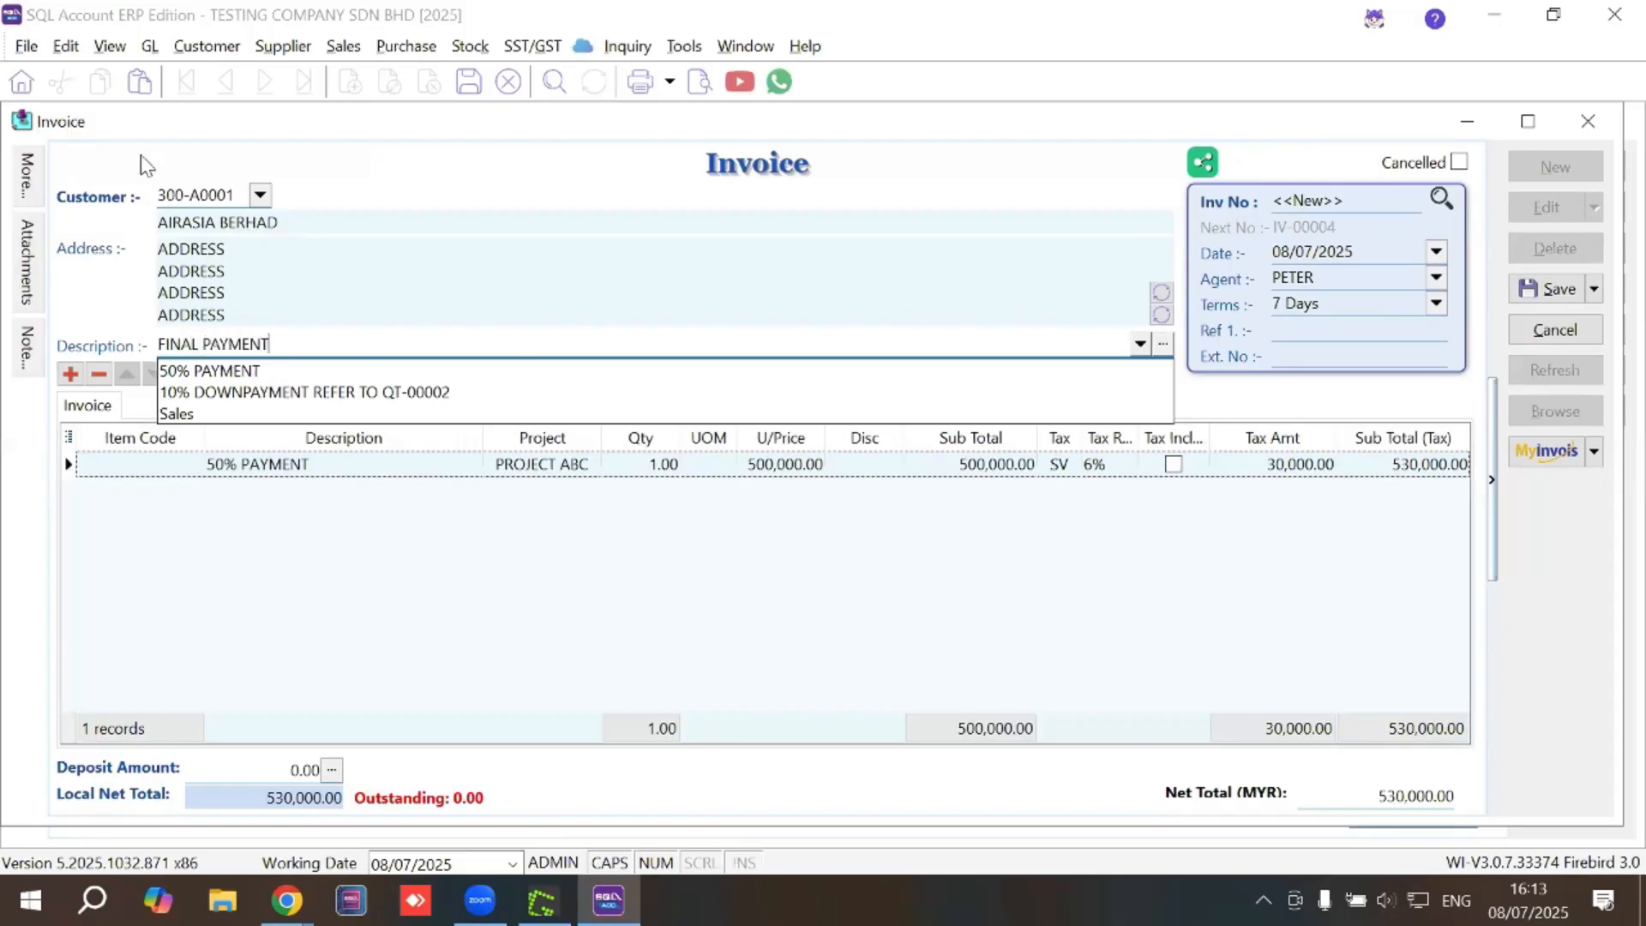
Set the line description to FINAL PAYMENT and unit price to 400,000, then save IV-00004
{"action": "left_click", "coordinate": [338, 464]}
{"action": "left_click", "coordinate": [338, 464]}
{"action": "type", "text": "F"}
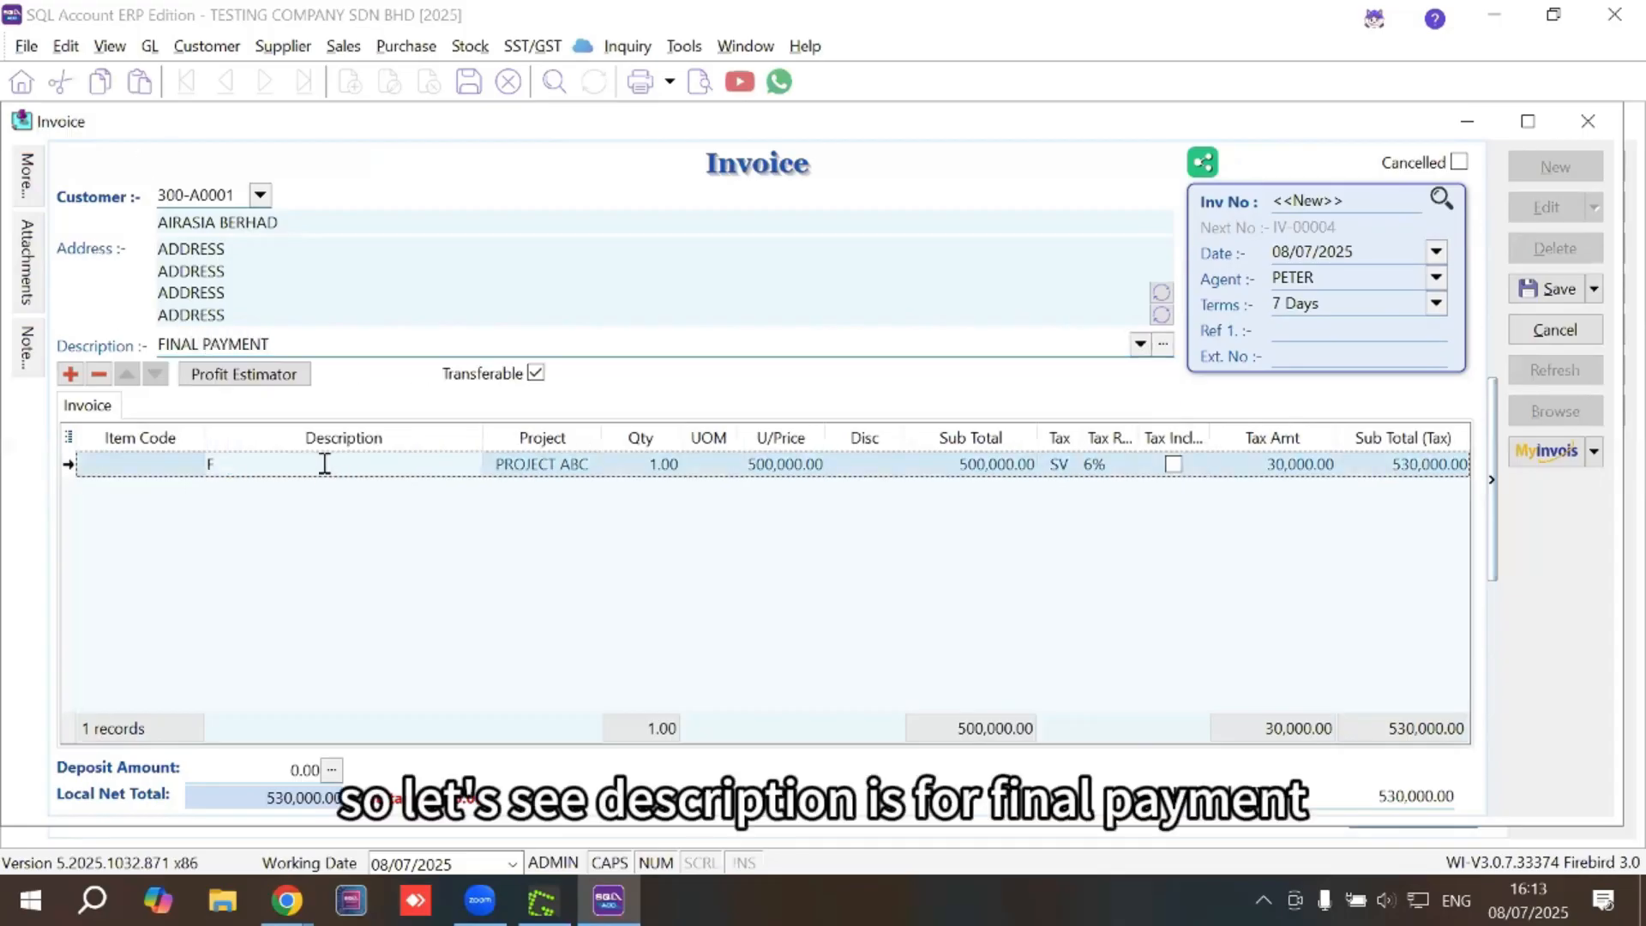
{"action": "type", "text": "INAL PAYMENY"}
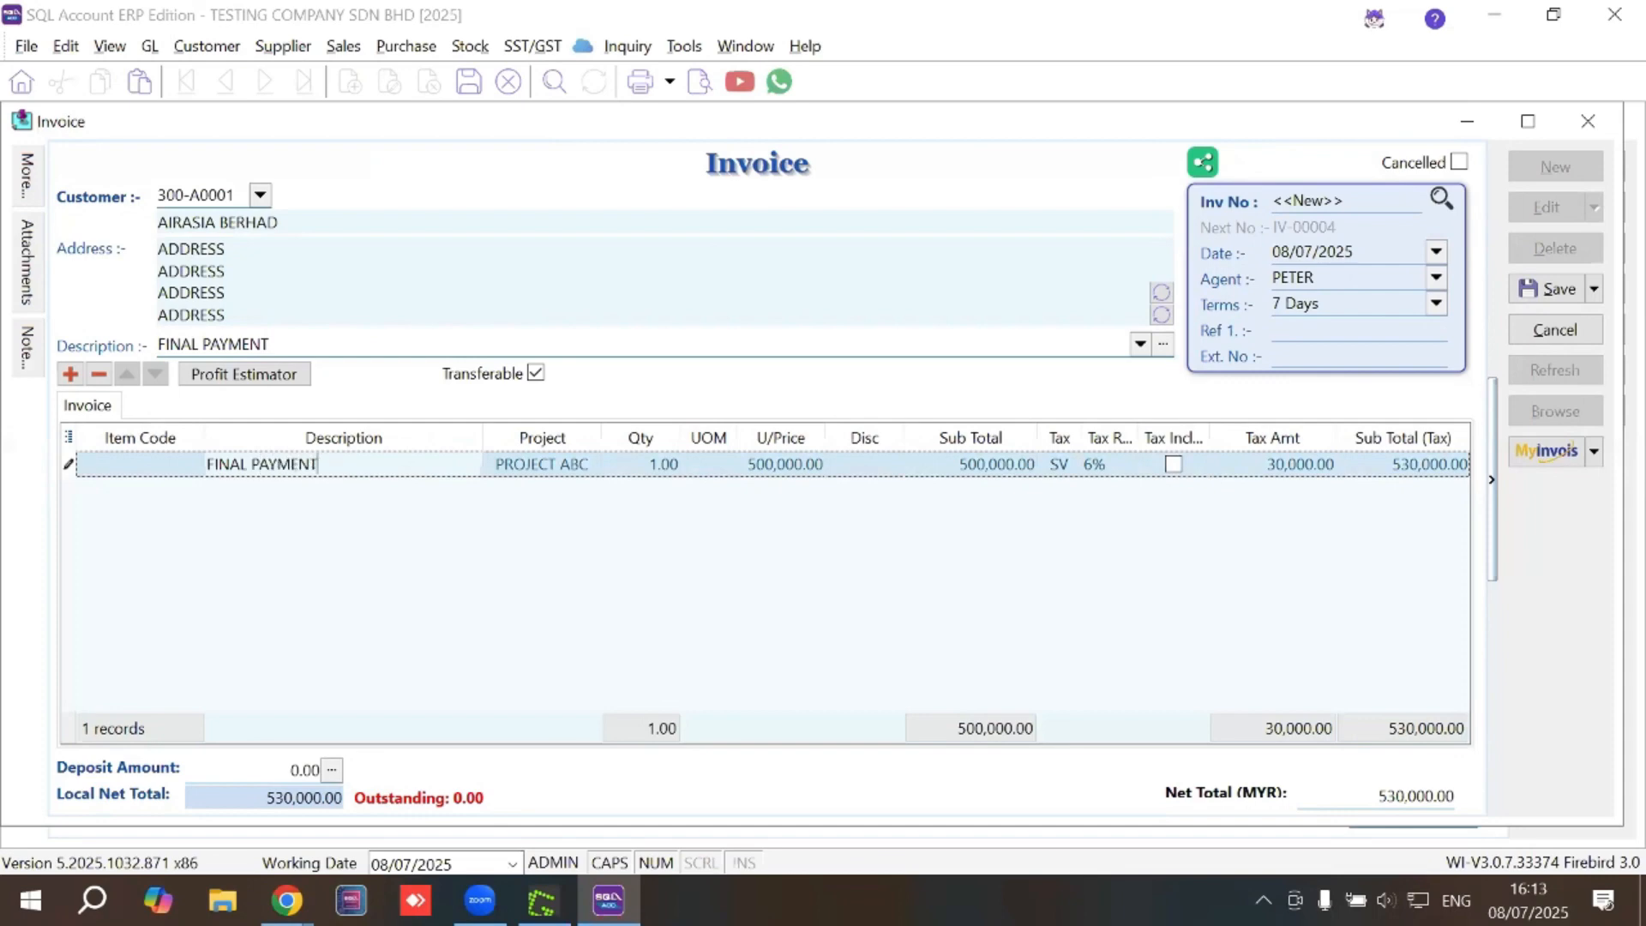
{"action": "left_click", "coordinate": [809, 467]}
{"action": "type", "text": "4"}
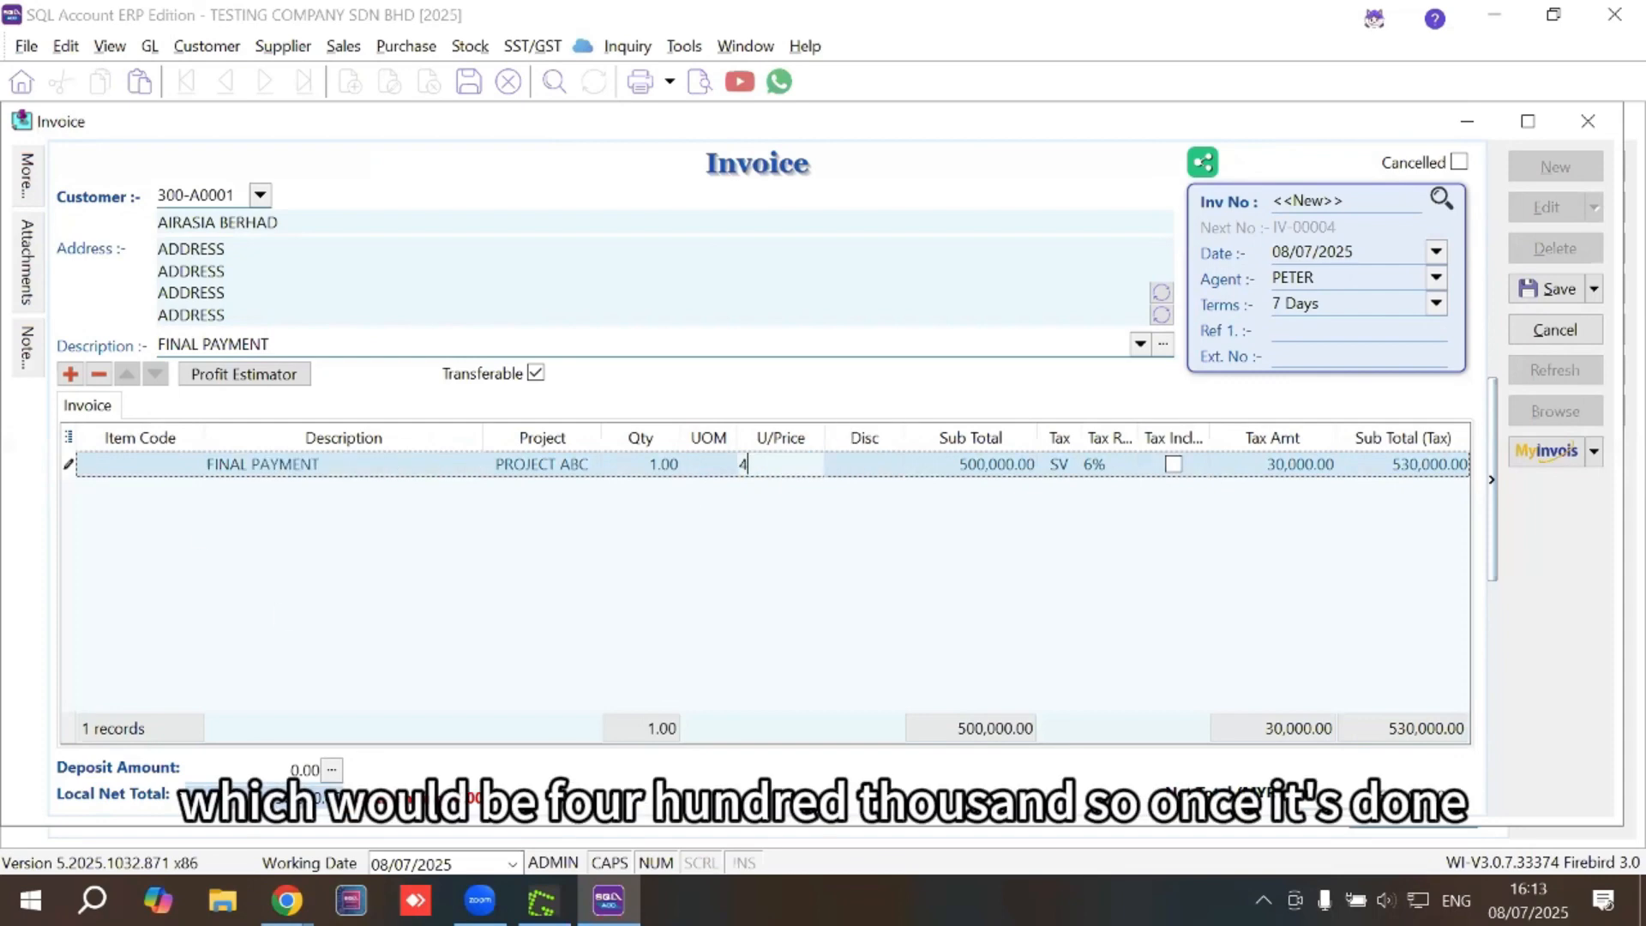
{"action": "type", "text": "00000"}
{"action": "left_click", "coordinate": [1537, 290]}
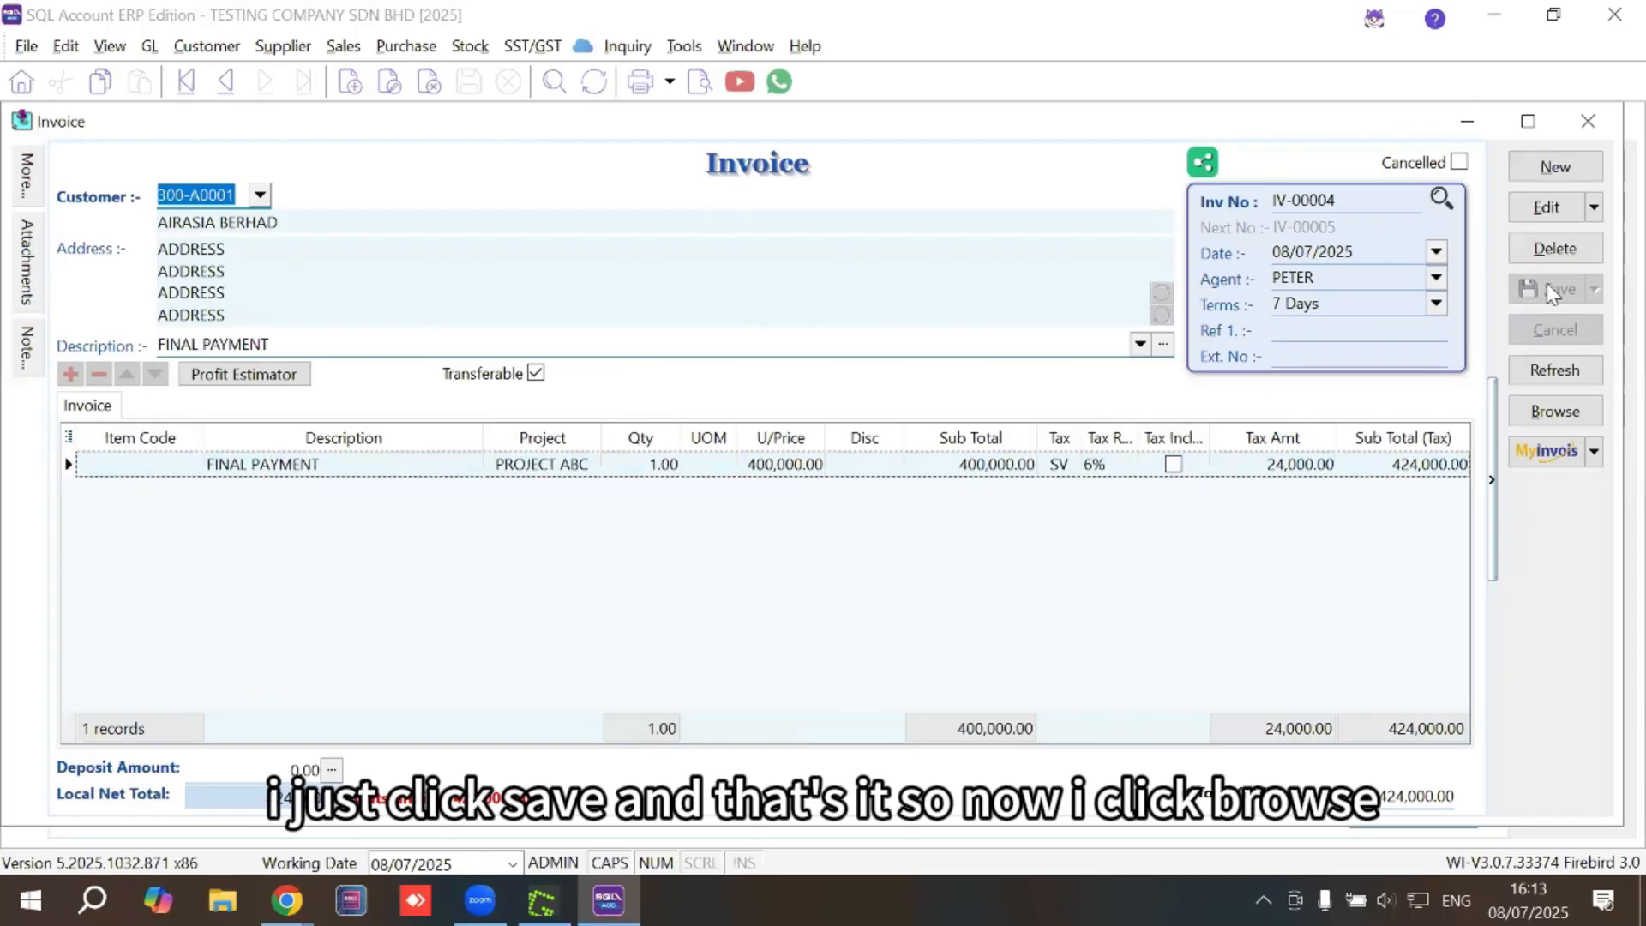
Filter the invoice list to PROJECT ABC and tile it vertically beside quotation QT-00002
{"action": "left_click", "coordinate": [1542, 410]}
{"action": "left_click", "coordinate": [840, 292]}
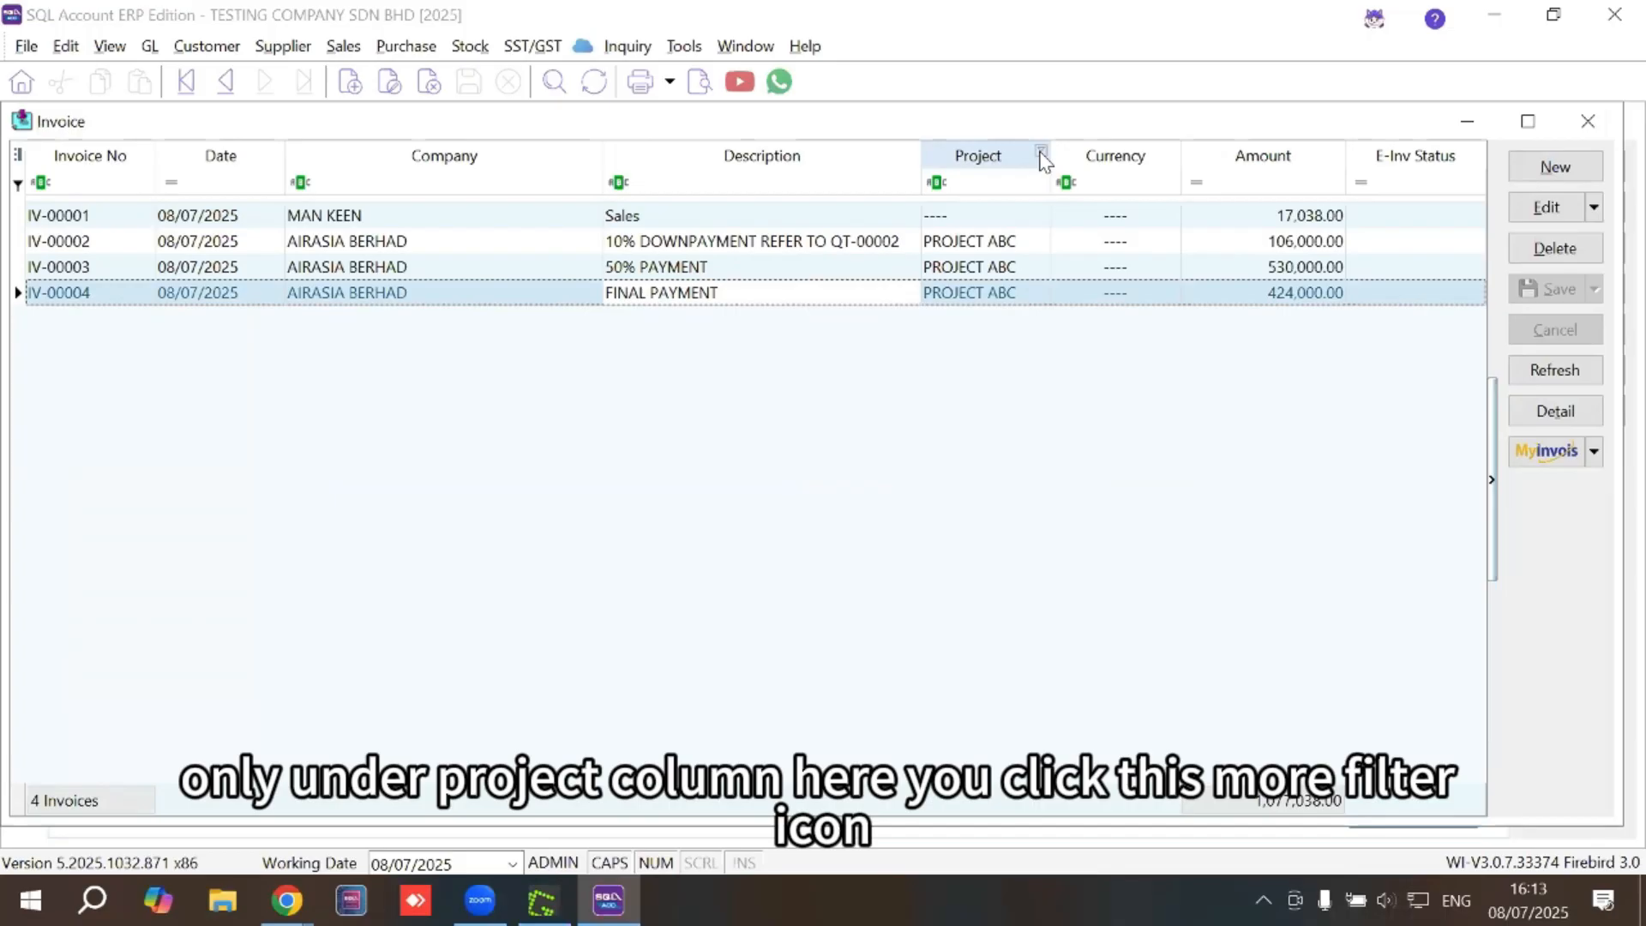
{"action": "left_click", "coordinate": [1042, 153]}
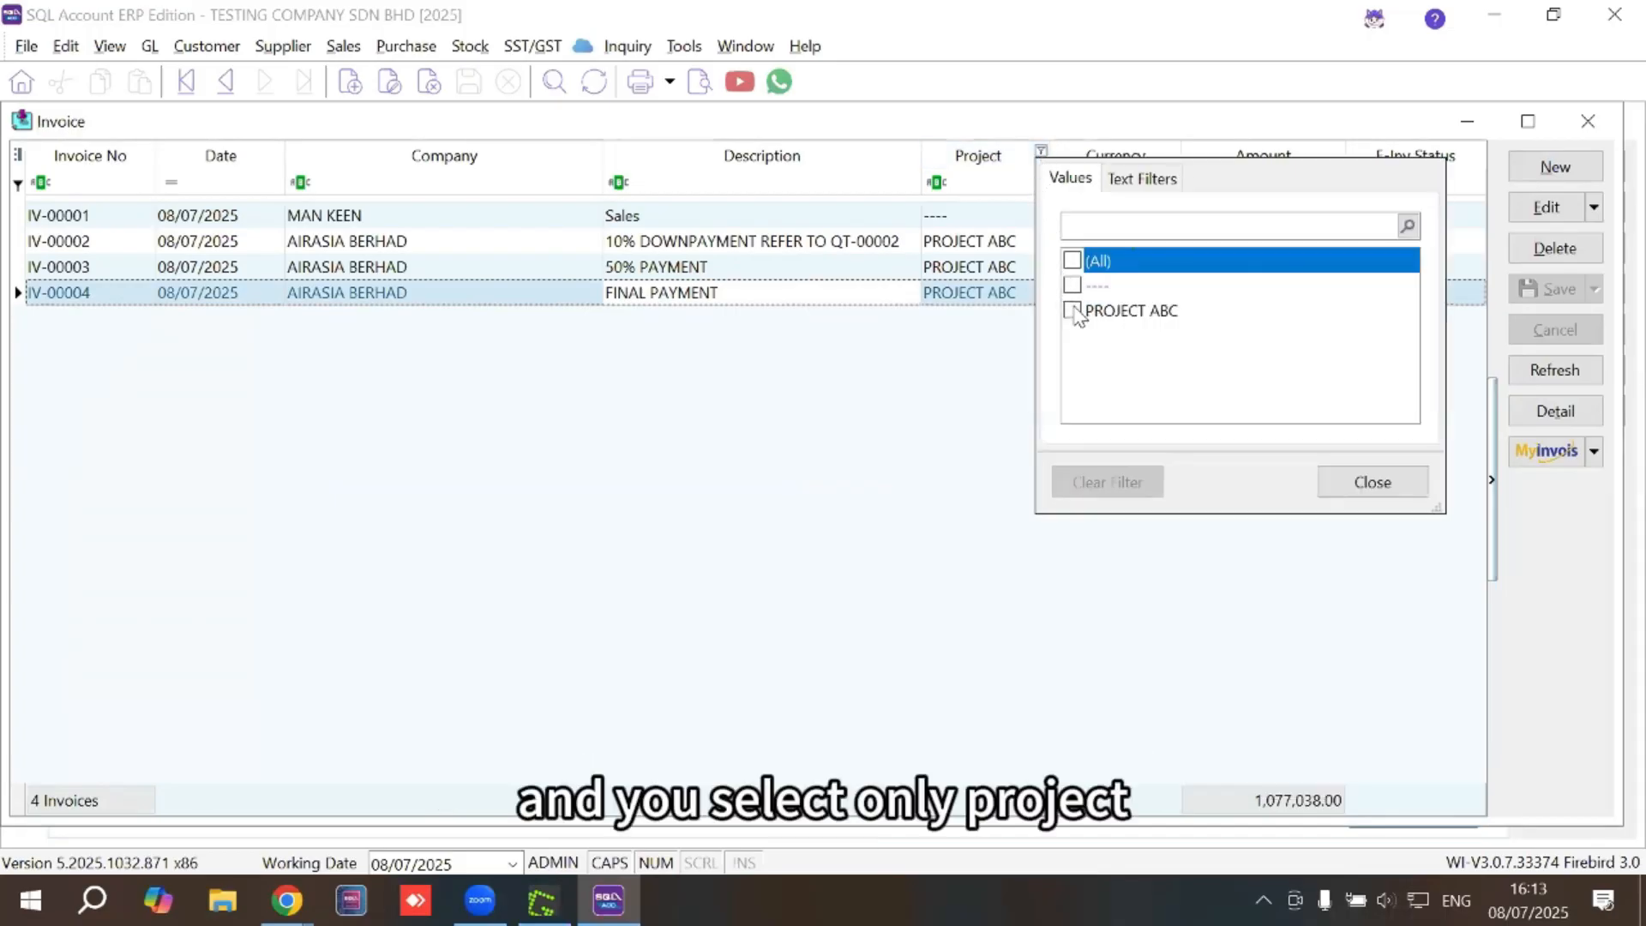
{"action": "left_click", "coordinate": [1073, 311]}
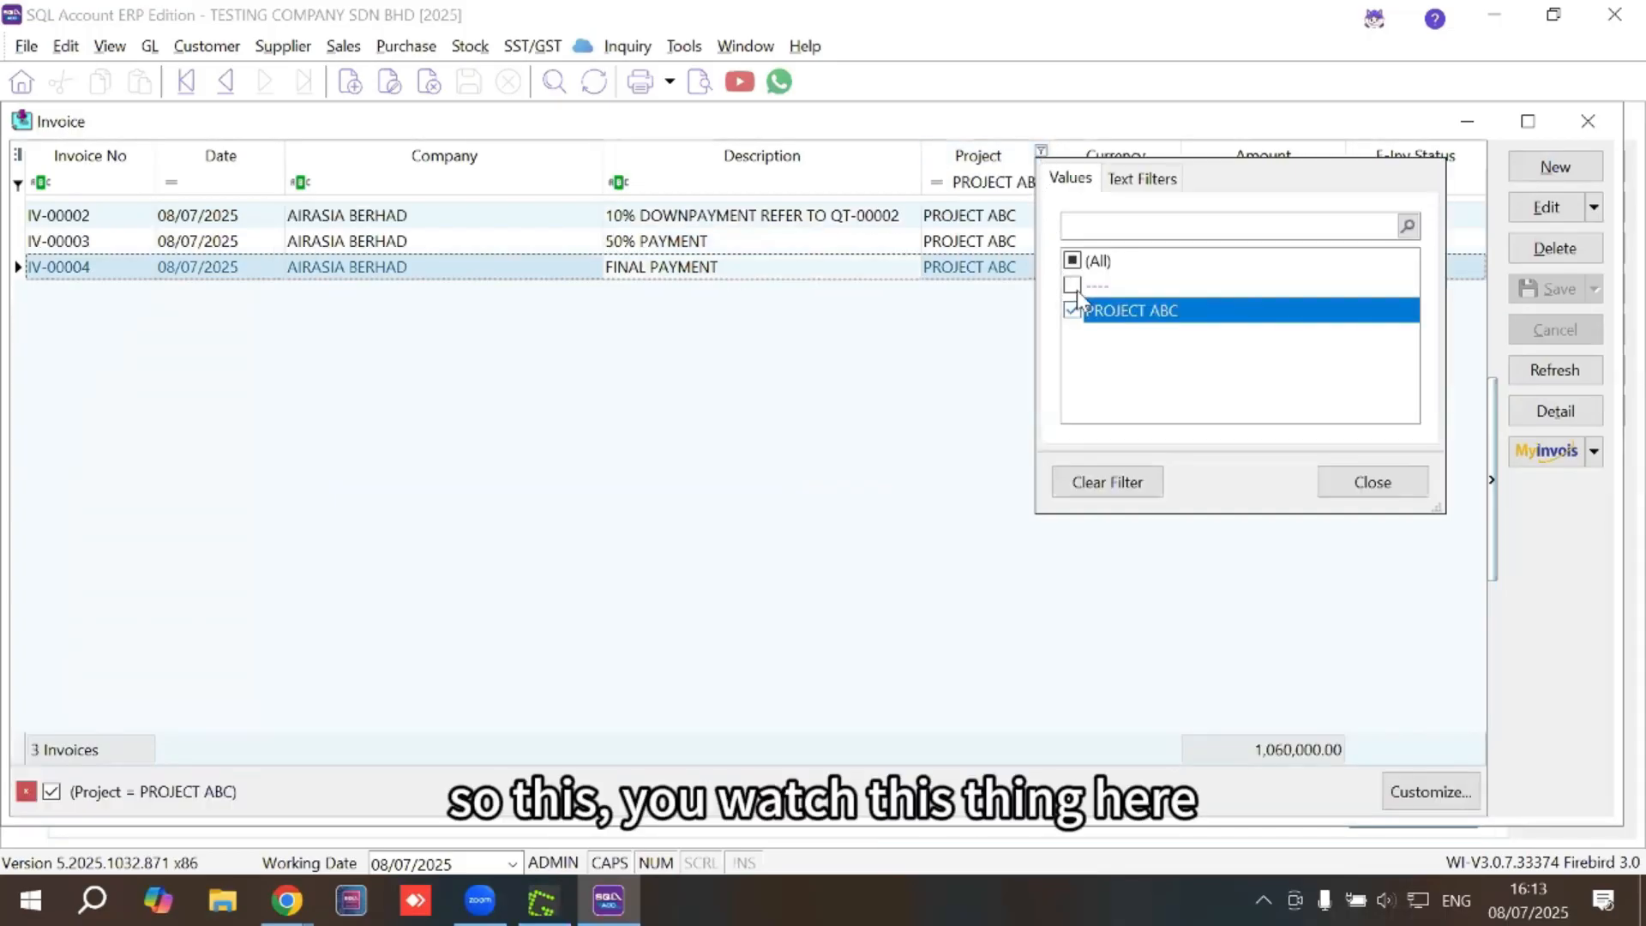
{"action": "left_click", "coordinate": [963, 386]}
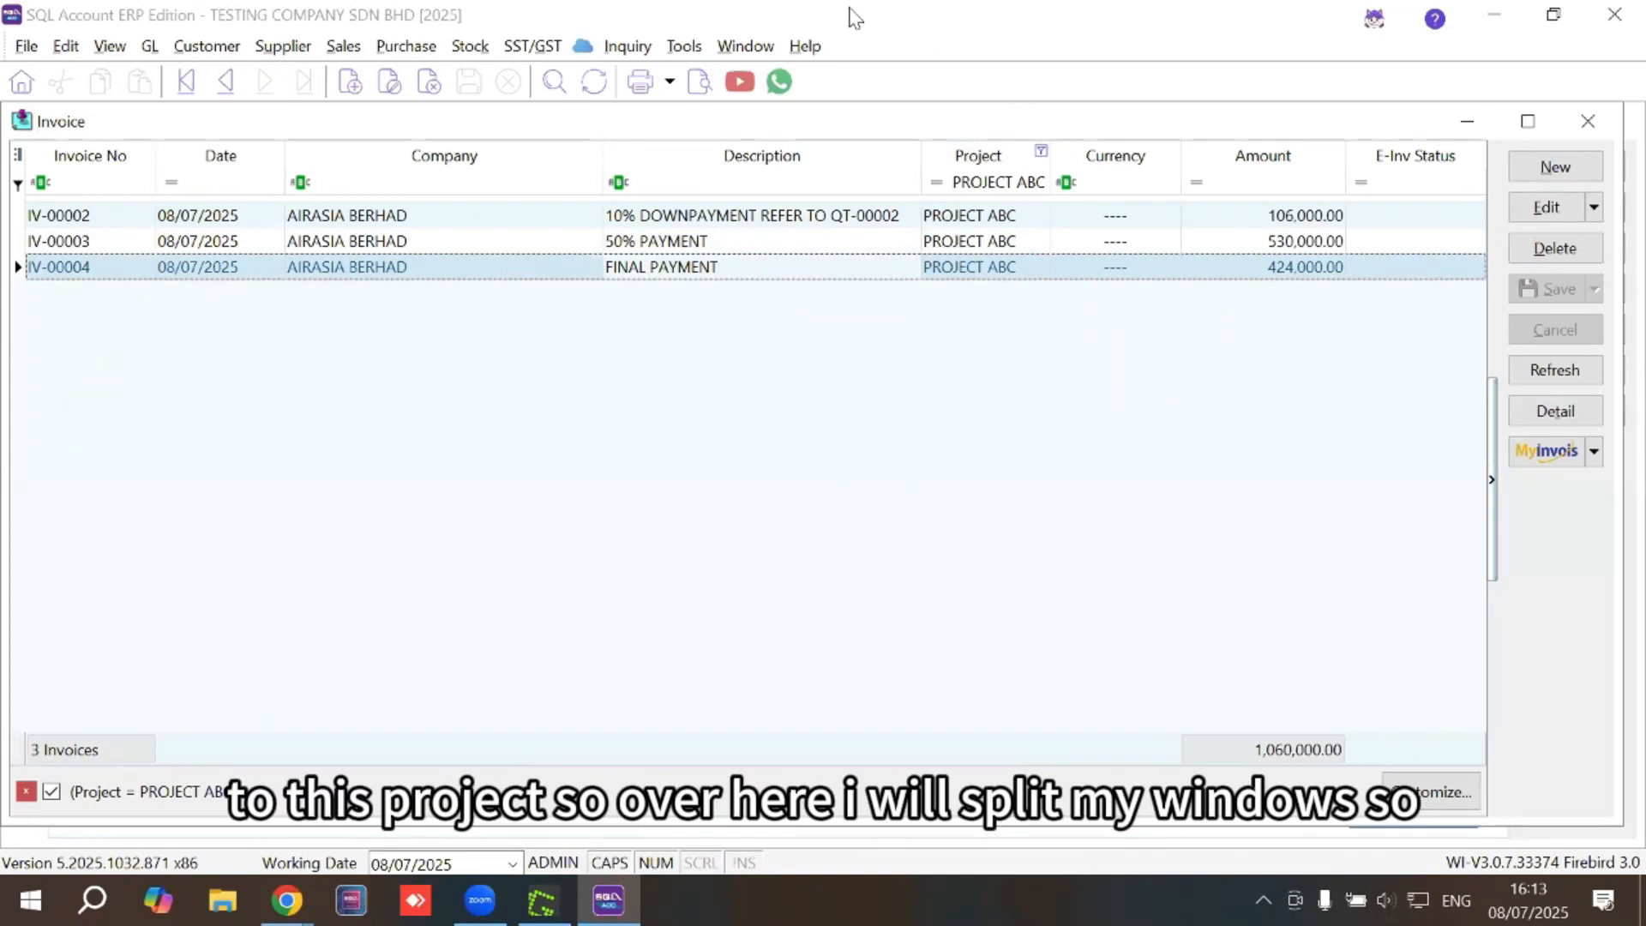
{"action": "left_click", "coordinate": [745, 46]}
{"action": "left_click", "coordinate": [777, 78]}
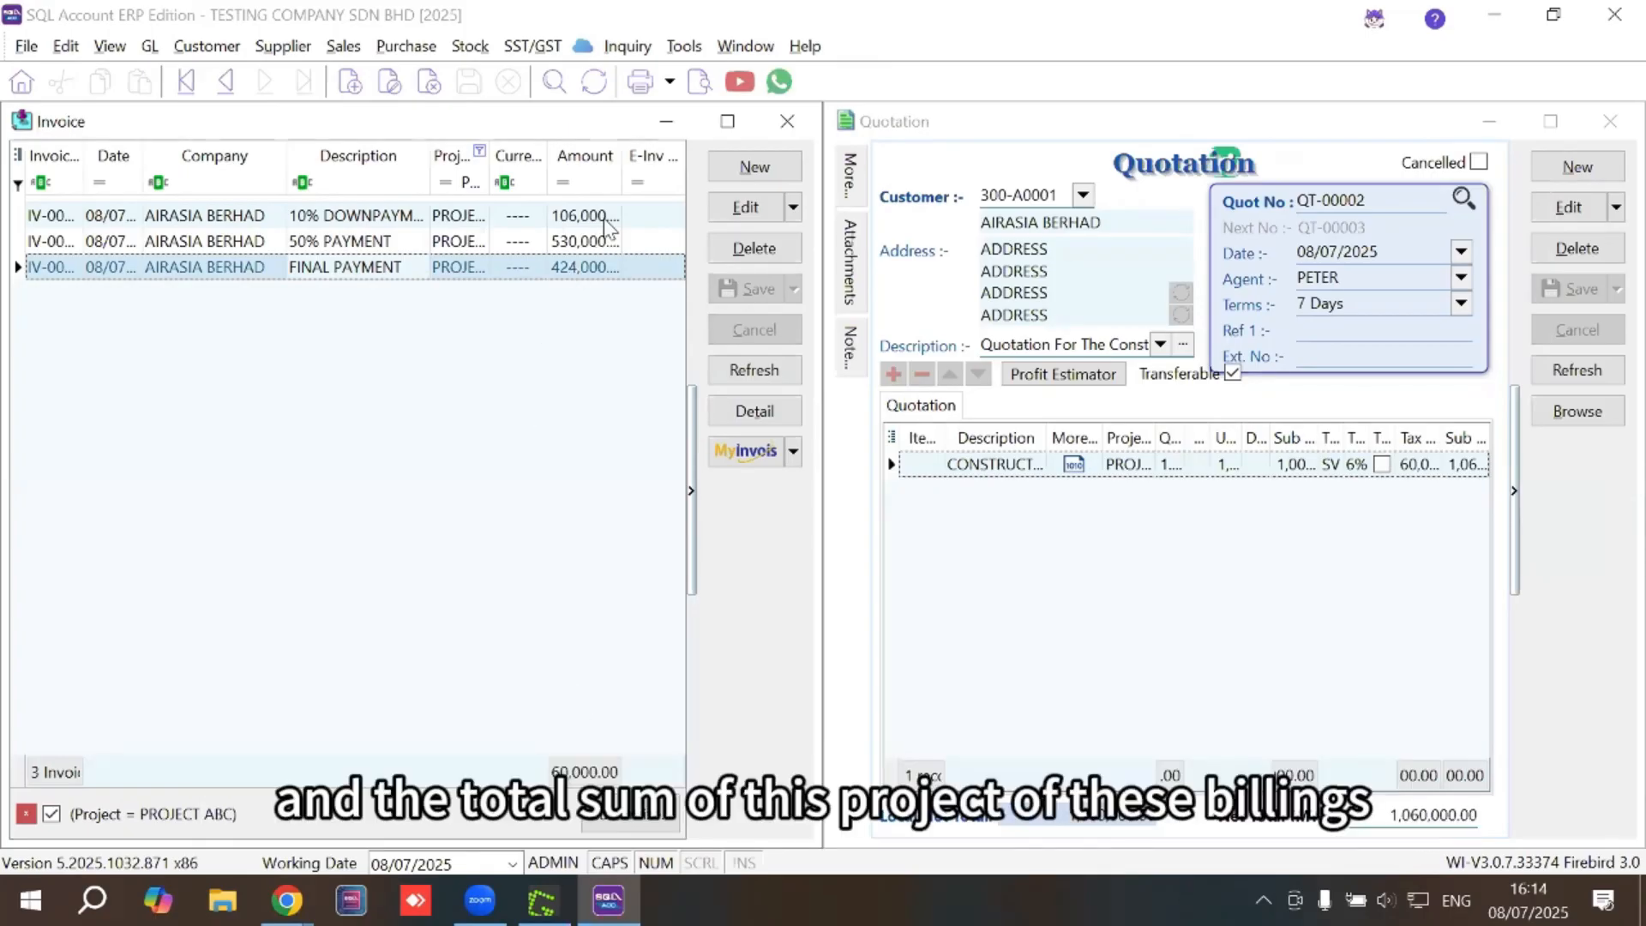
Narrow the Currency column to show full amounts, then close the invoice list and quotation QT-00002
{"action": "left_click_drag", "start_coordinate": [549, 158], "coordinate": [514, 158]}
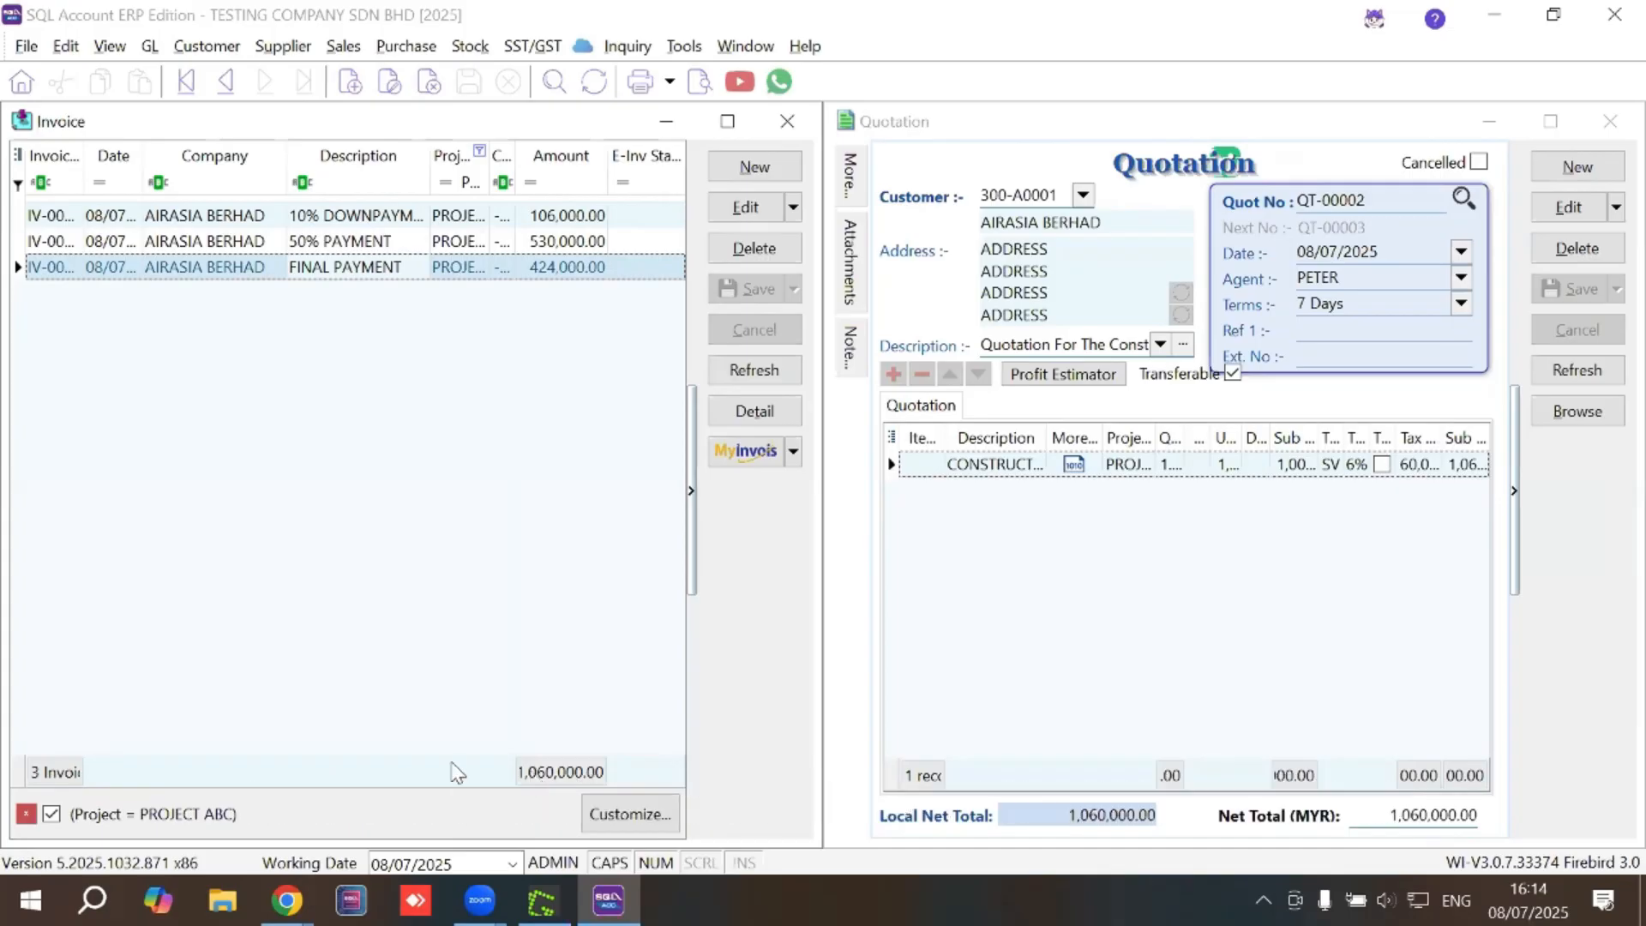
{"action": "left_click", "coordinate": [787, 121]}
{"action": "left_click", "coordinate": [1608, 123]}
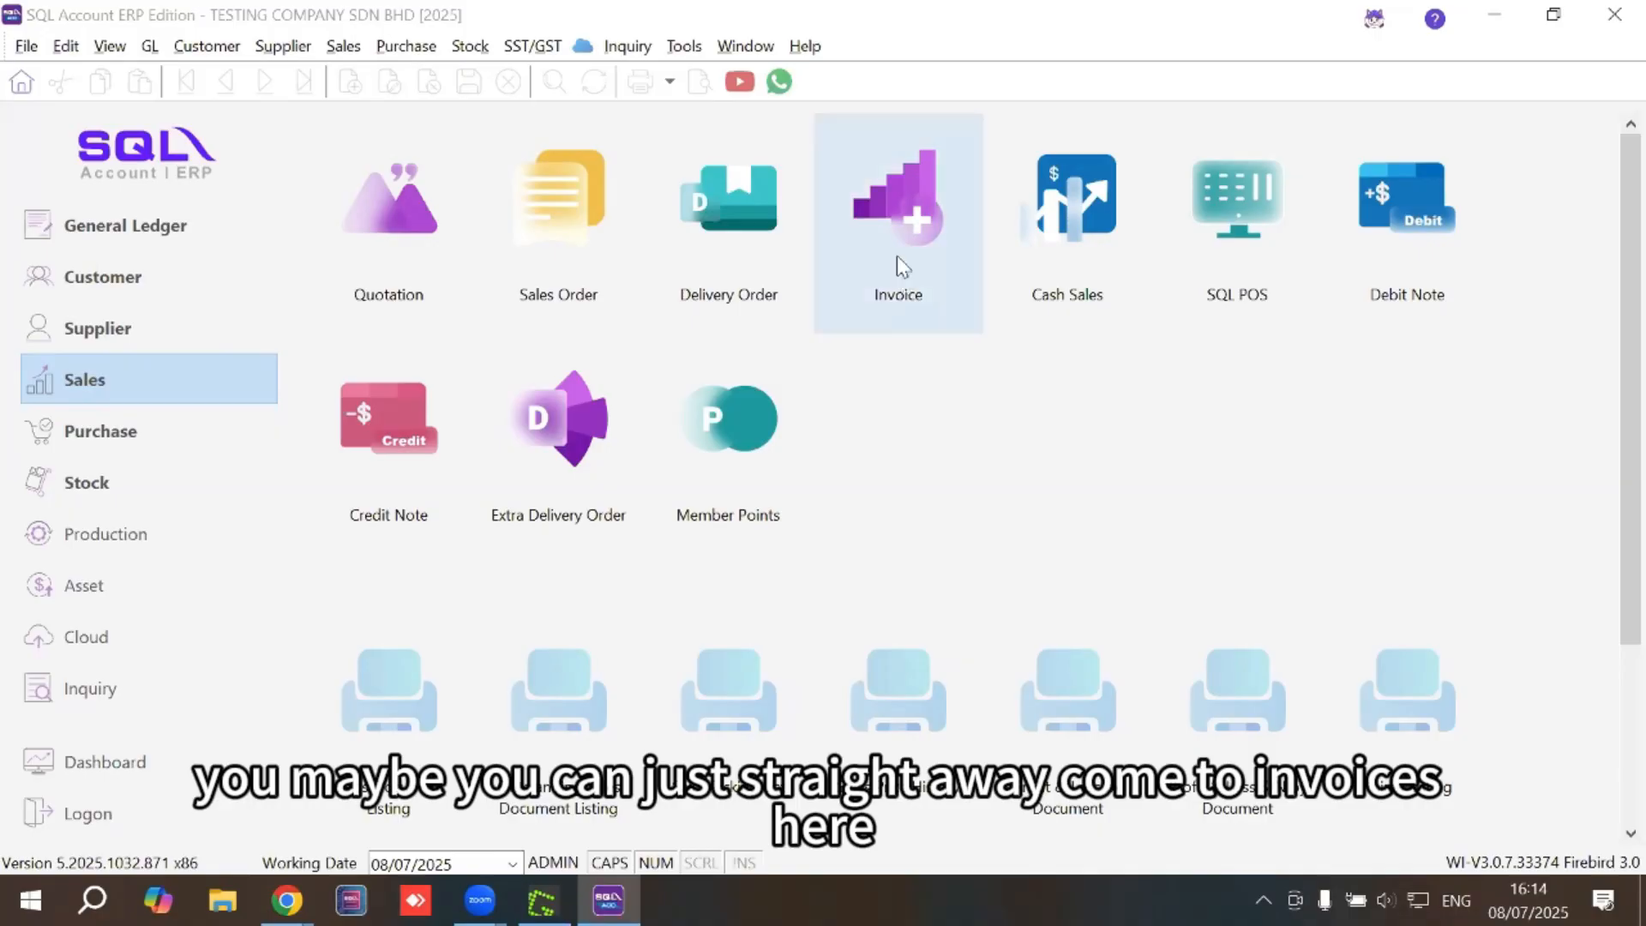
Start a new sales invoice for customer MAN KEEN
{"action": "left_click", "coordinate": [888, 224]}
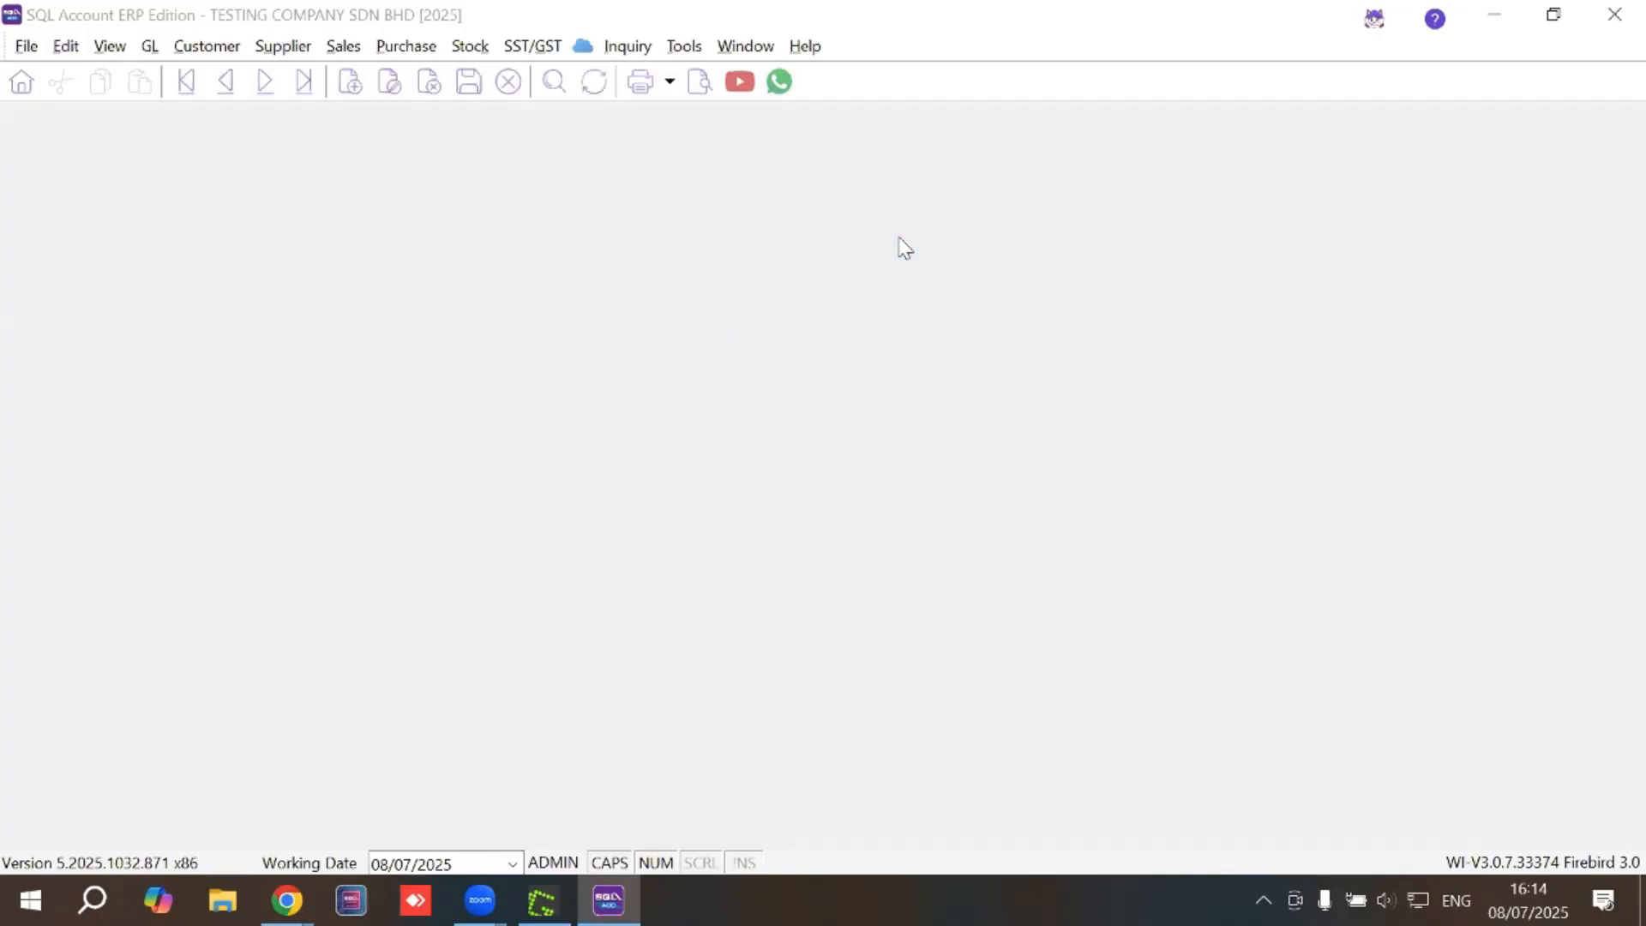
{"action": "left_click", "coordinate": [754, 167]}
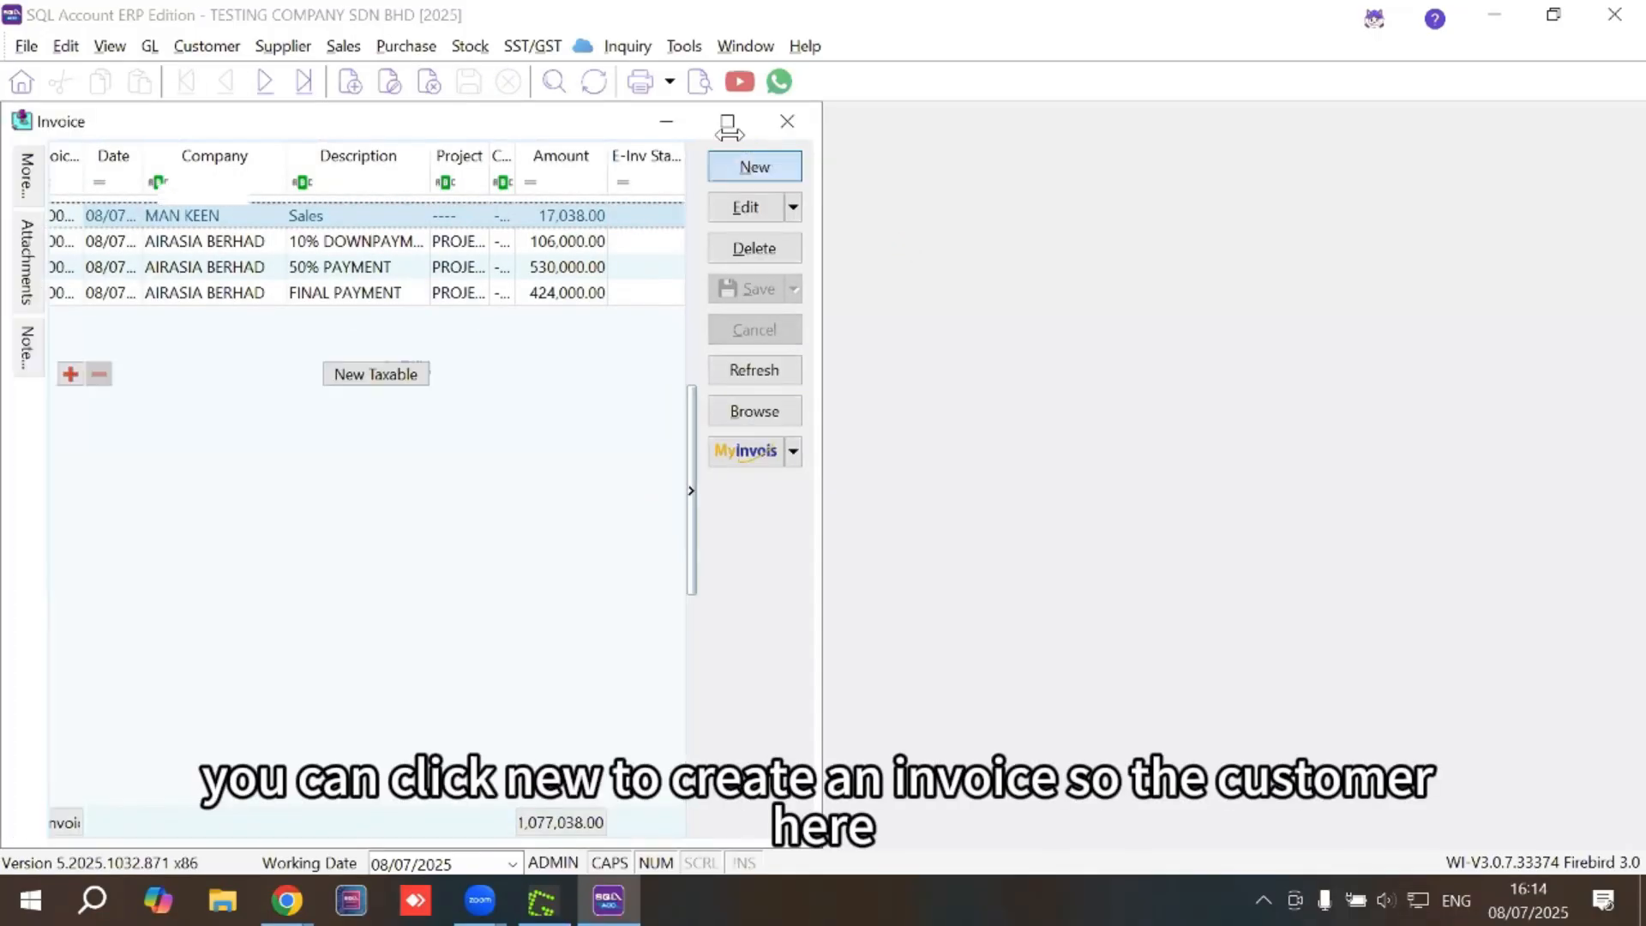
{"action": "left_click", "coordinate": [259, 194]}
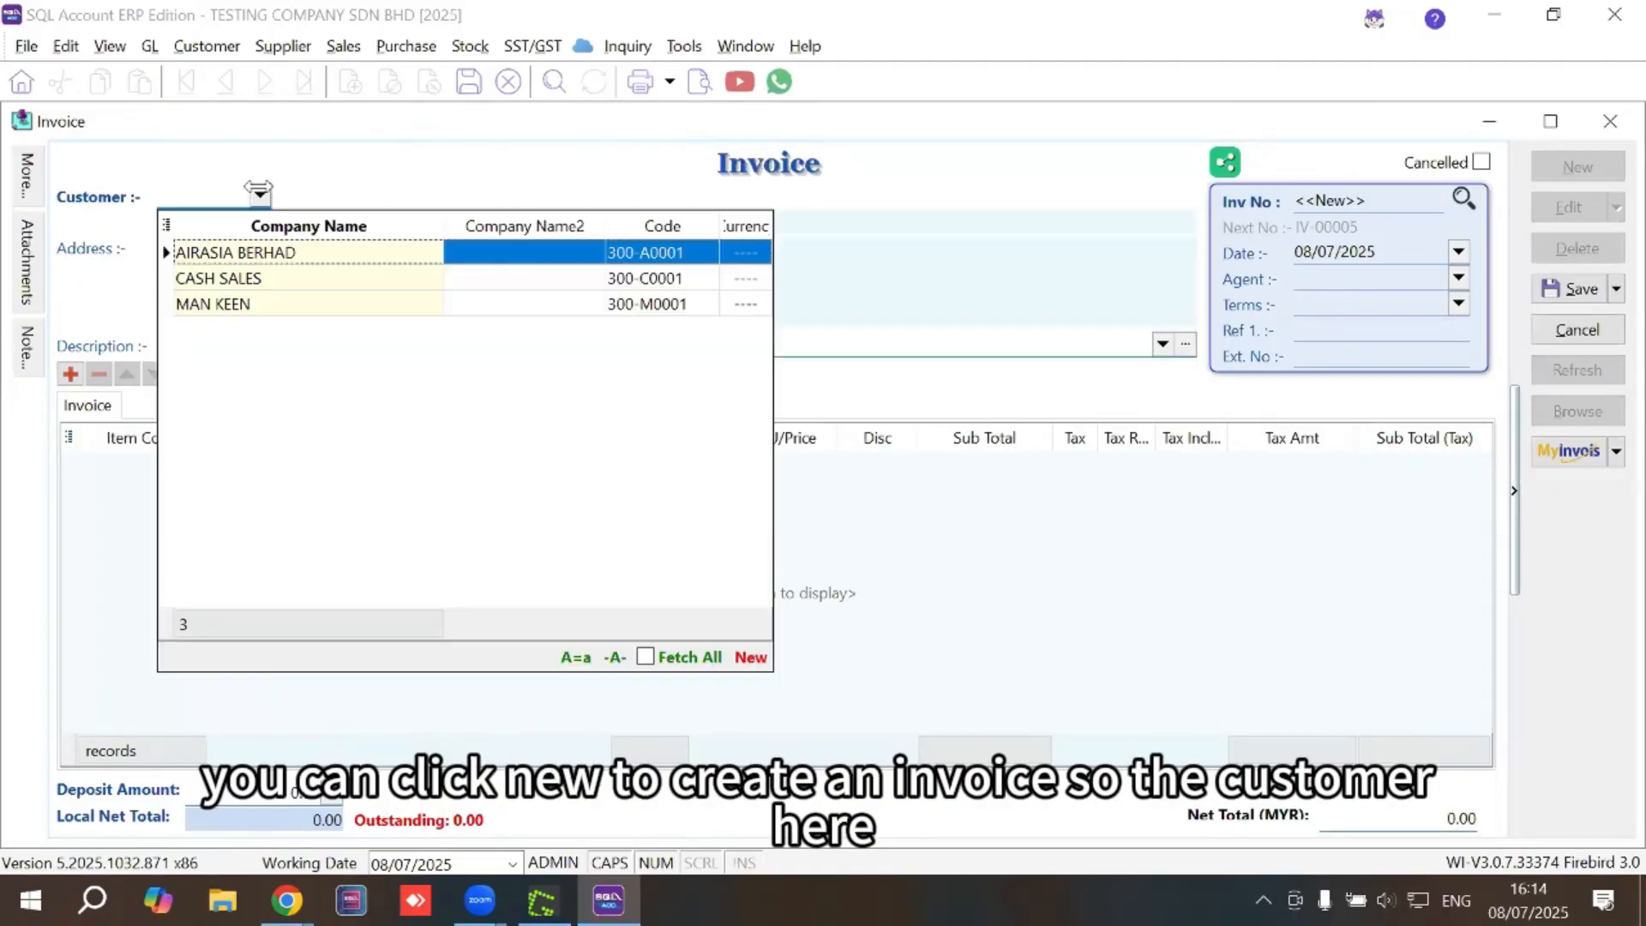
{"action": "left_click", "coordinate": [261, 302]}
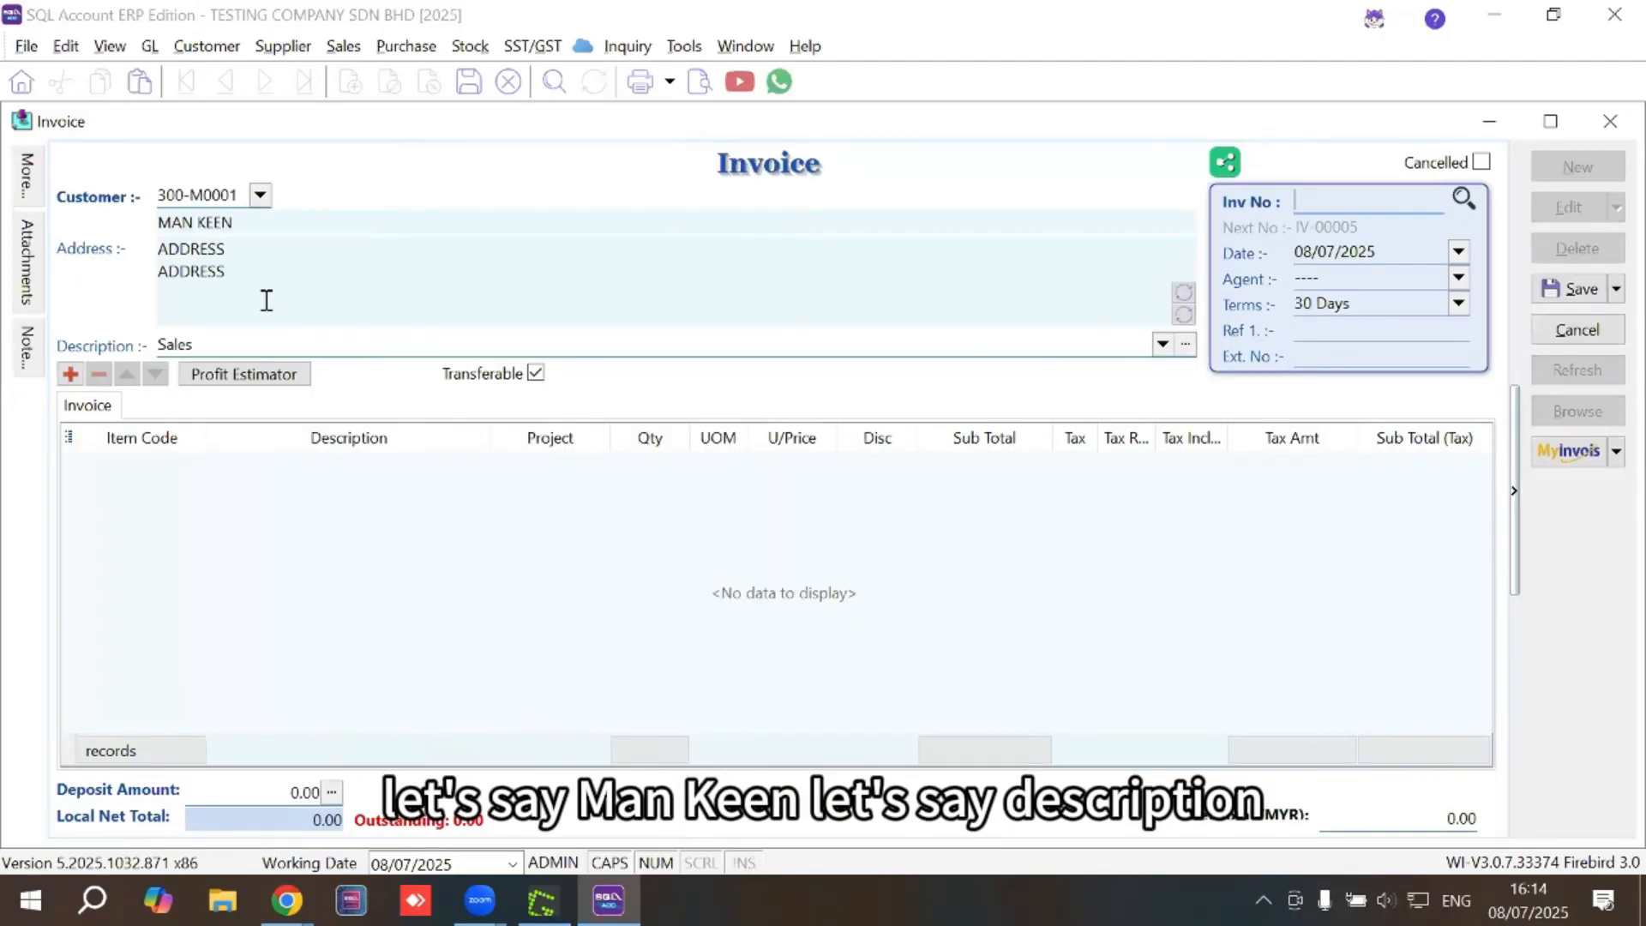
Describe the invoice as ANNUAL ACCOUNTING FEE and add an ACCOUNTING FEE item line
{"action": "left_click", "coordinate": [189, 342]}
{"action": "type", "text": "ACCOU"}
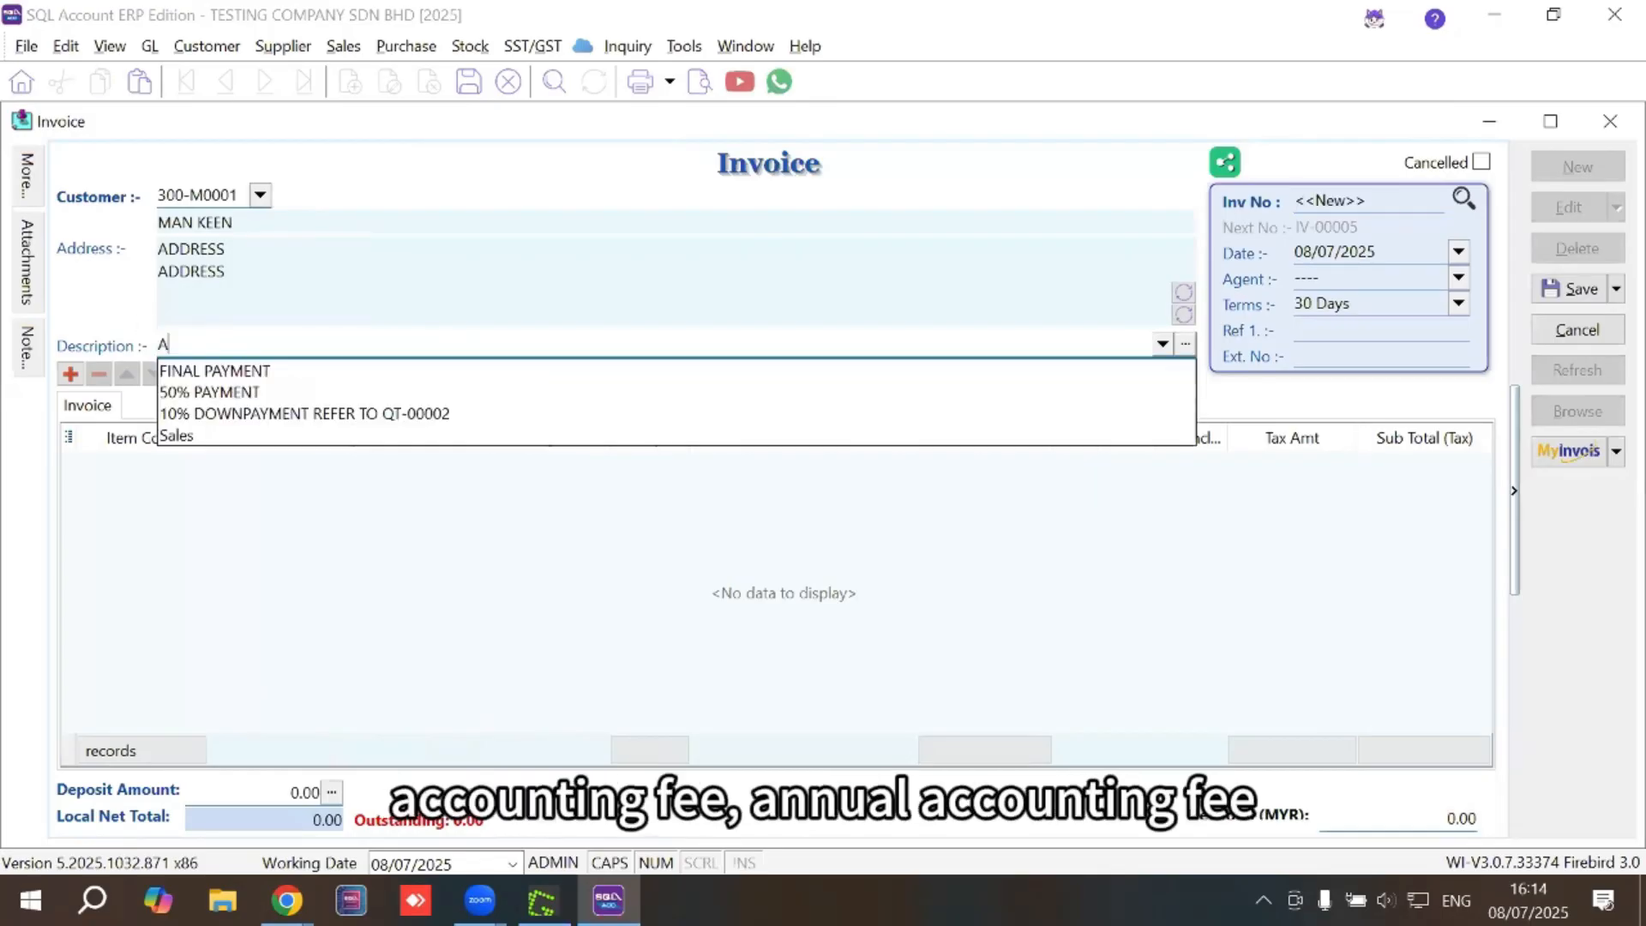
{"action": "key", "text": "BackSpace"}
{"action": "key", "text": "BackSpace"}
{"action": "key", "text": "BackSpace"}
{"action": "key", "text": "BackSpace"}
{"action": "type", "text": "NNUAL ACCOUNTING"}
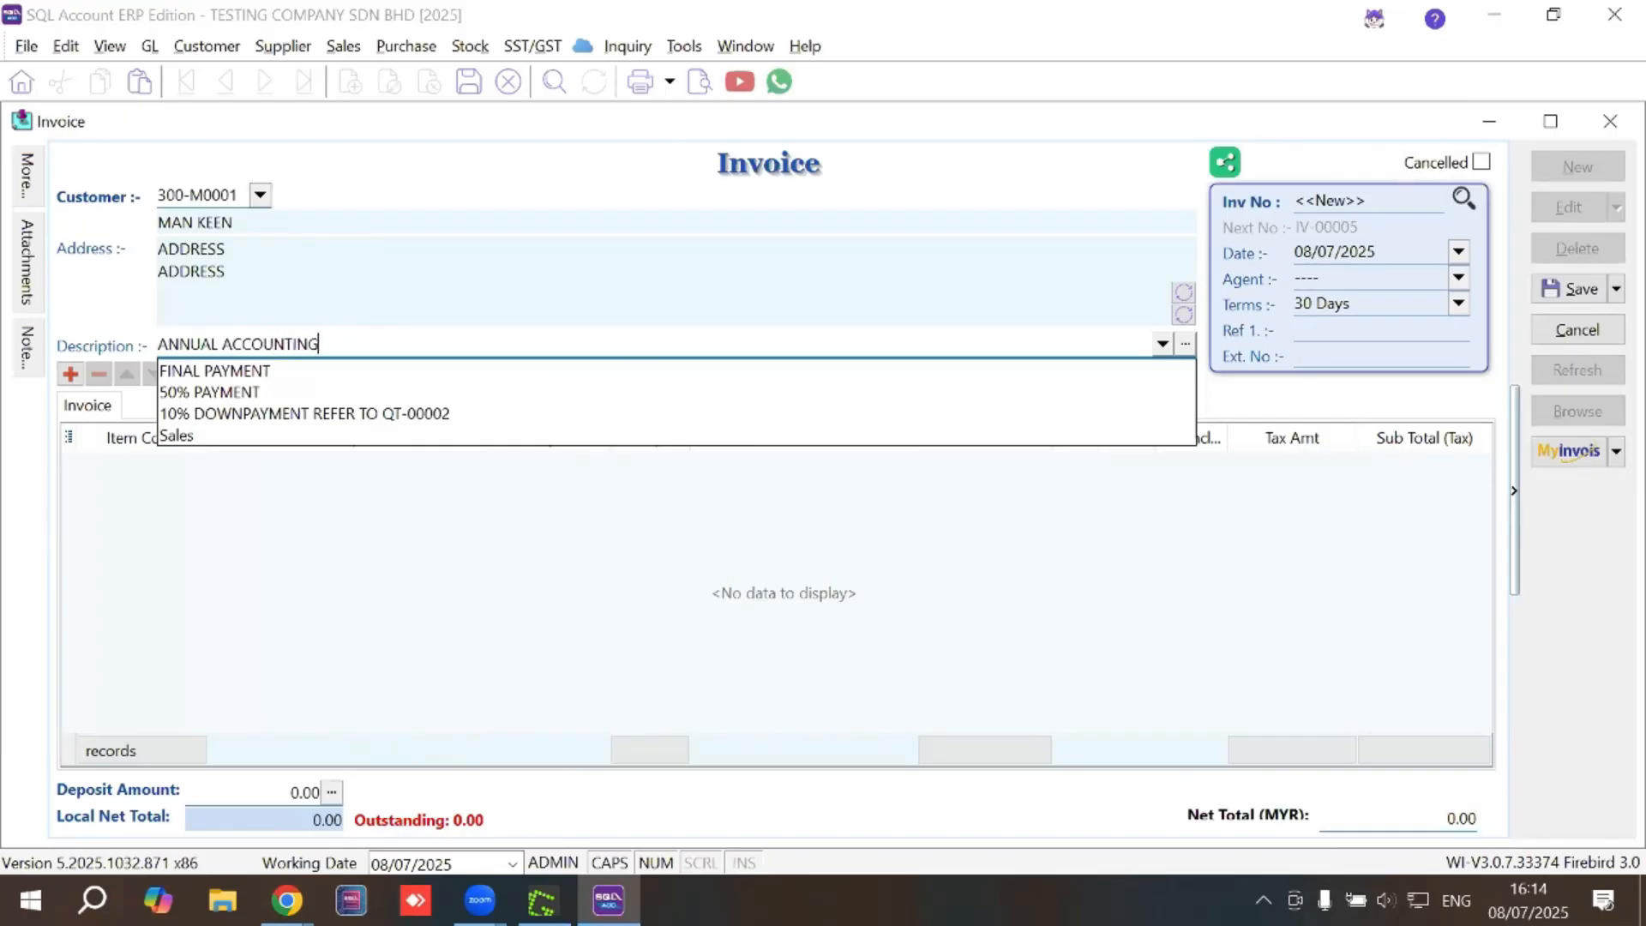
{"action": "type", "text": " FEE"}
{"action": "left_click", "coordinate": [169, 471]}
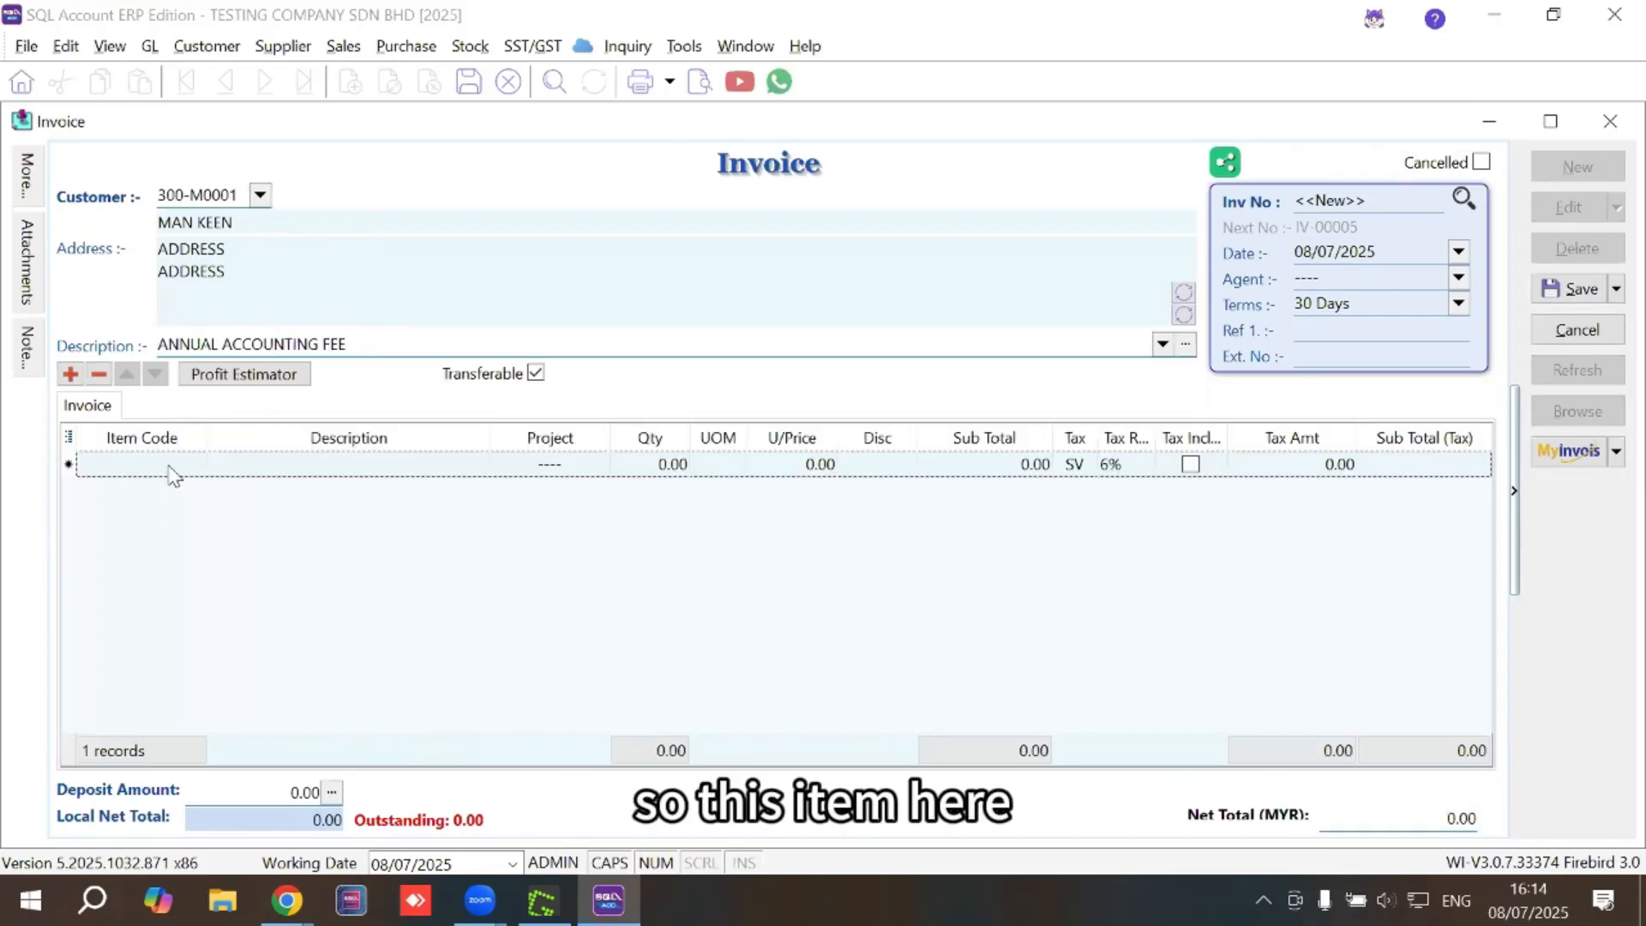
{"action": "left_click", "coordinate": [193, 464]}
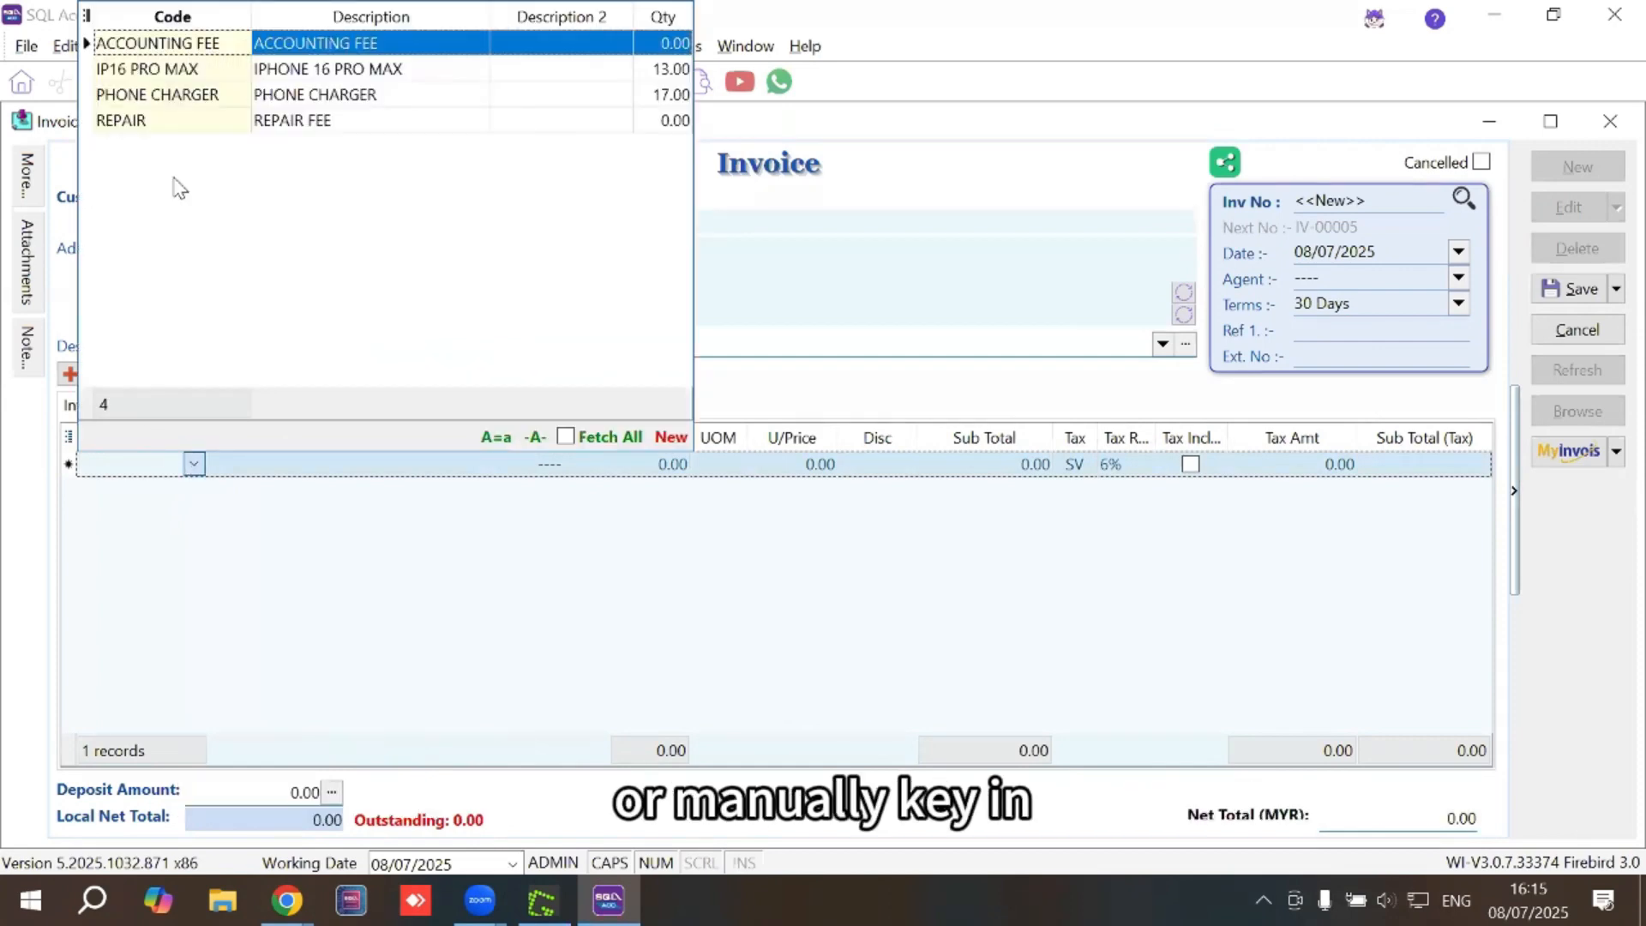
{"action": "left_click", "coordinate": [178, 45]}
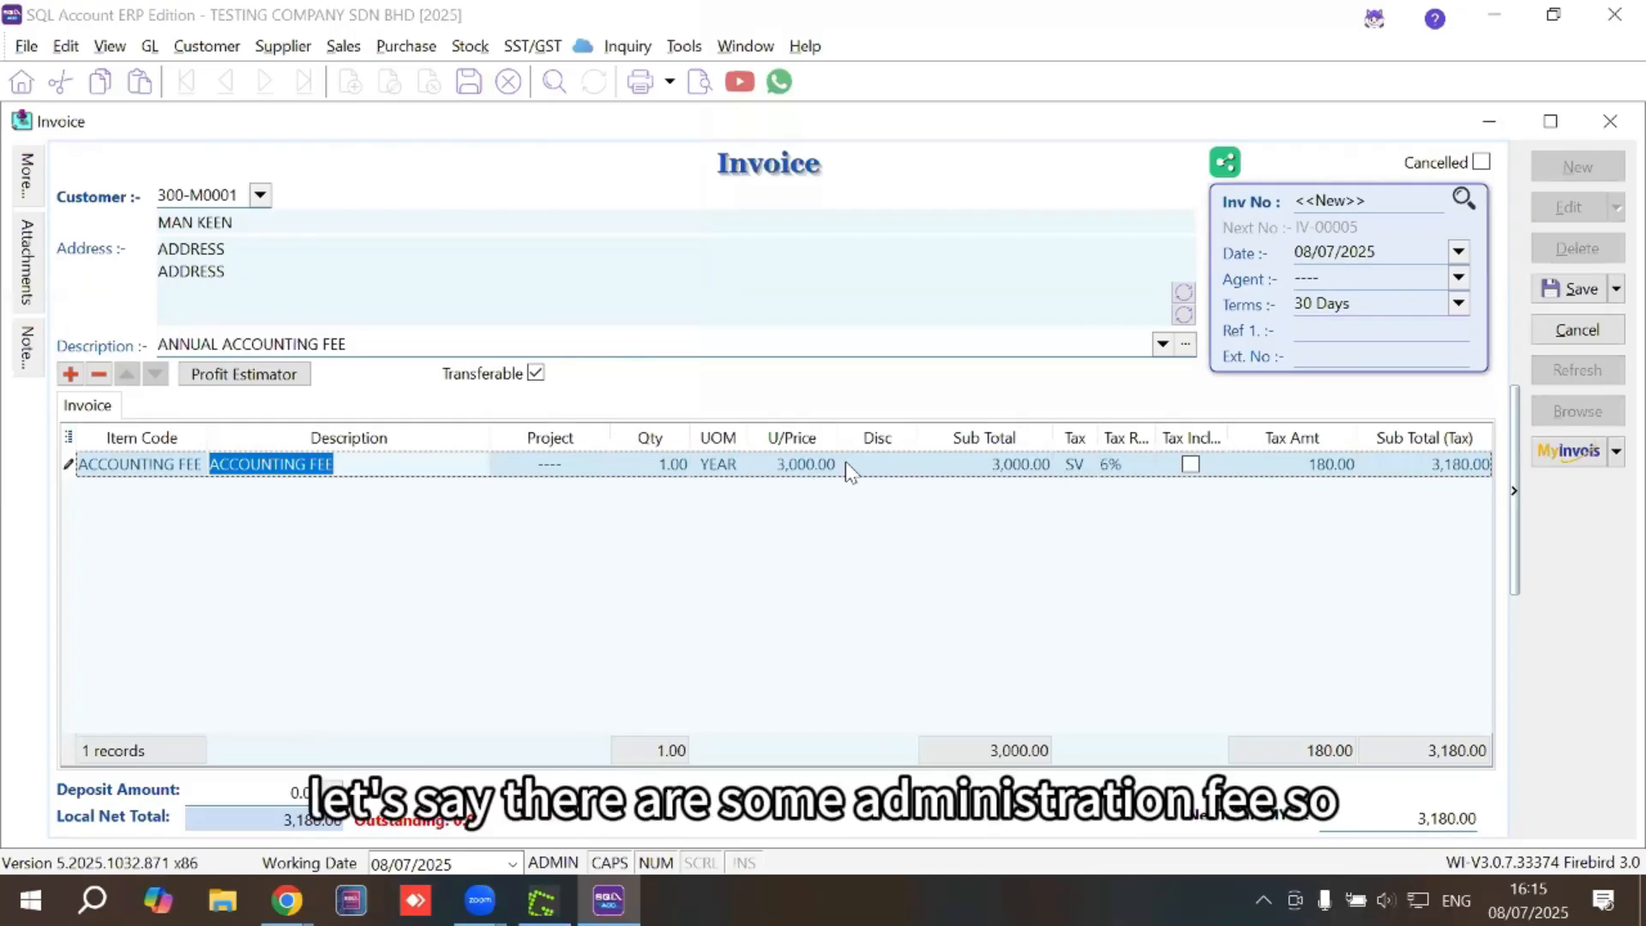
Add an ADMINISTRATION FEE line at 200.00 and save the invoice as IV-00005
{"action": "left_click", "coordinate": [70, 374]}
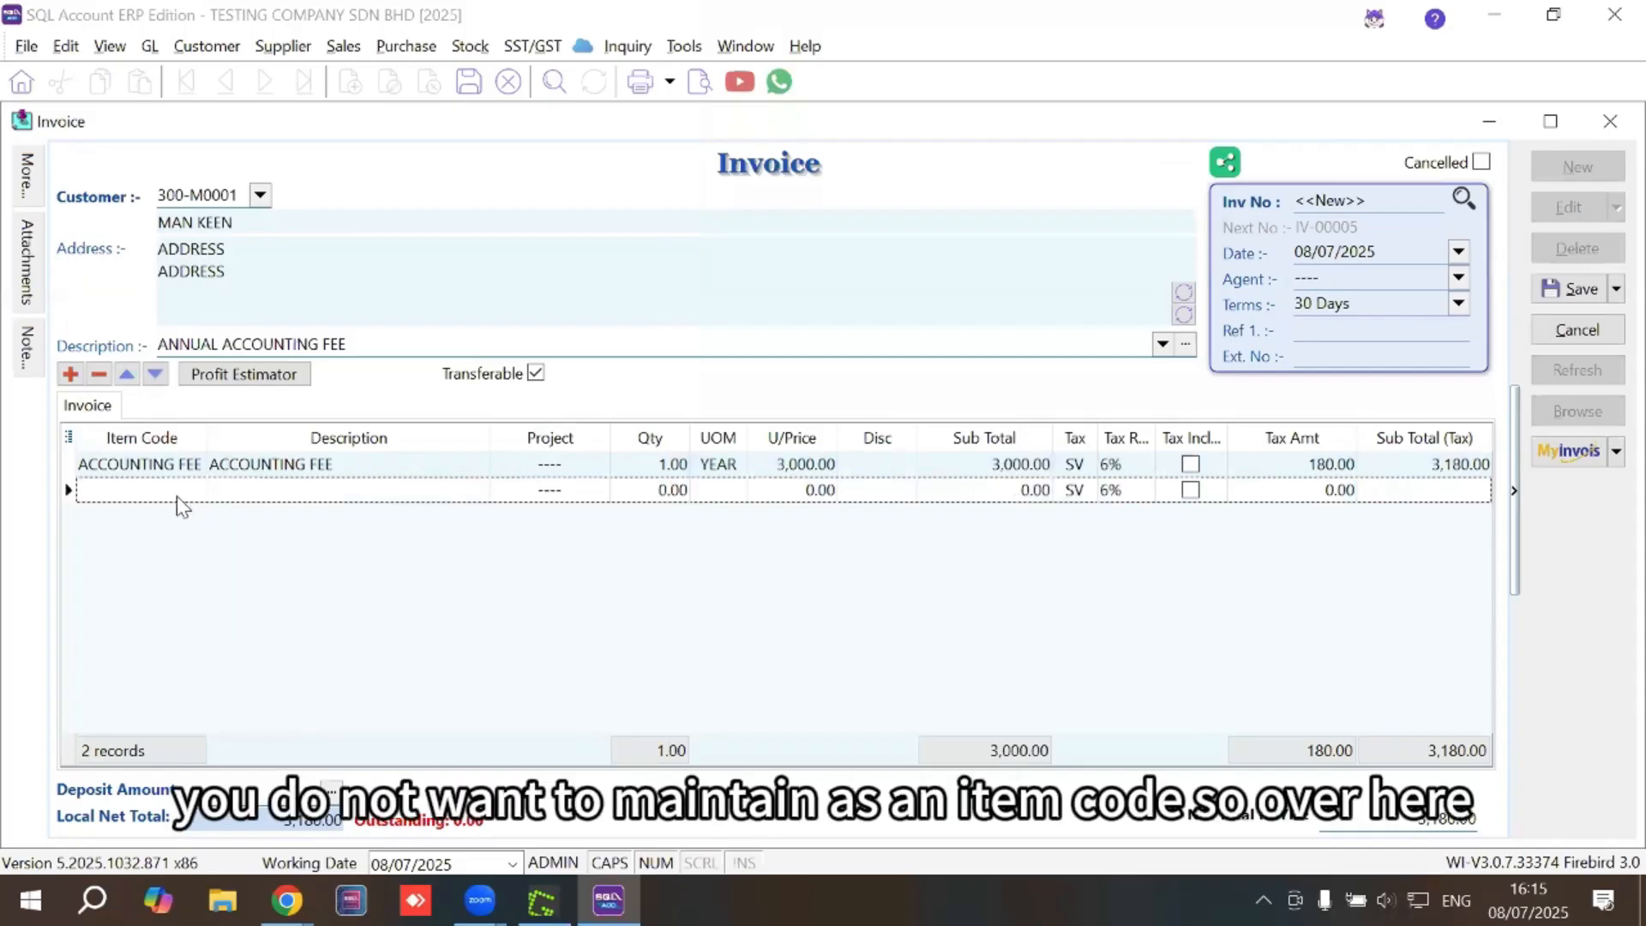
{"action": "left_click", "coordinate": [280, 494]}
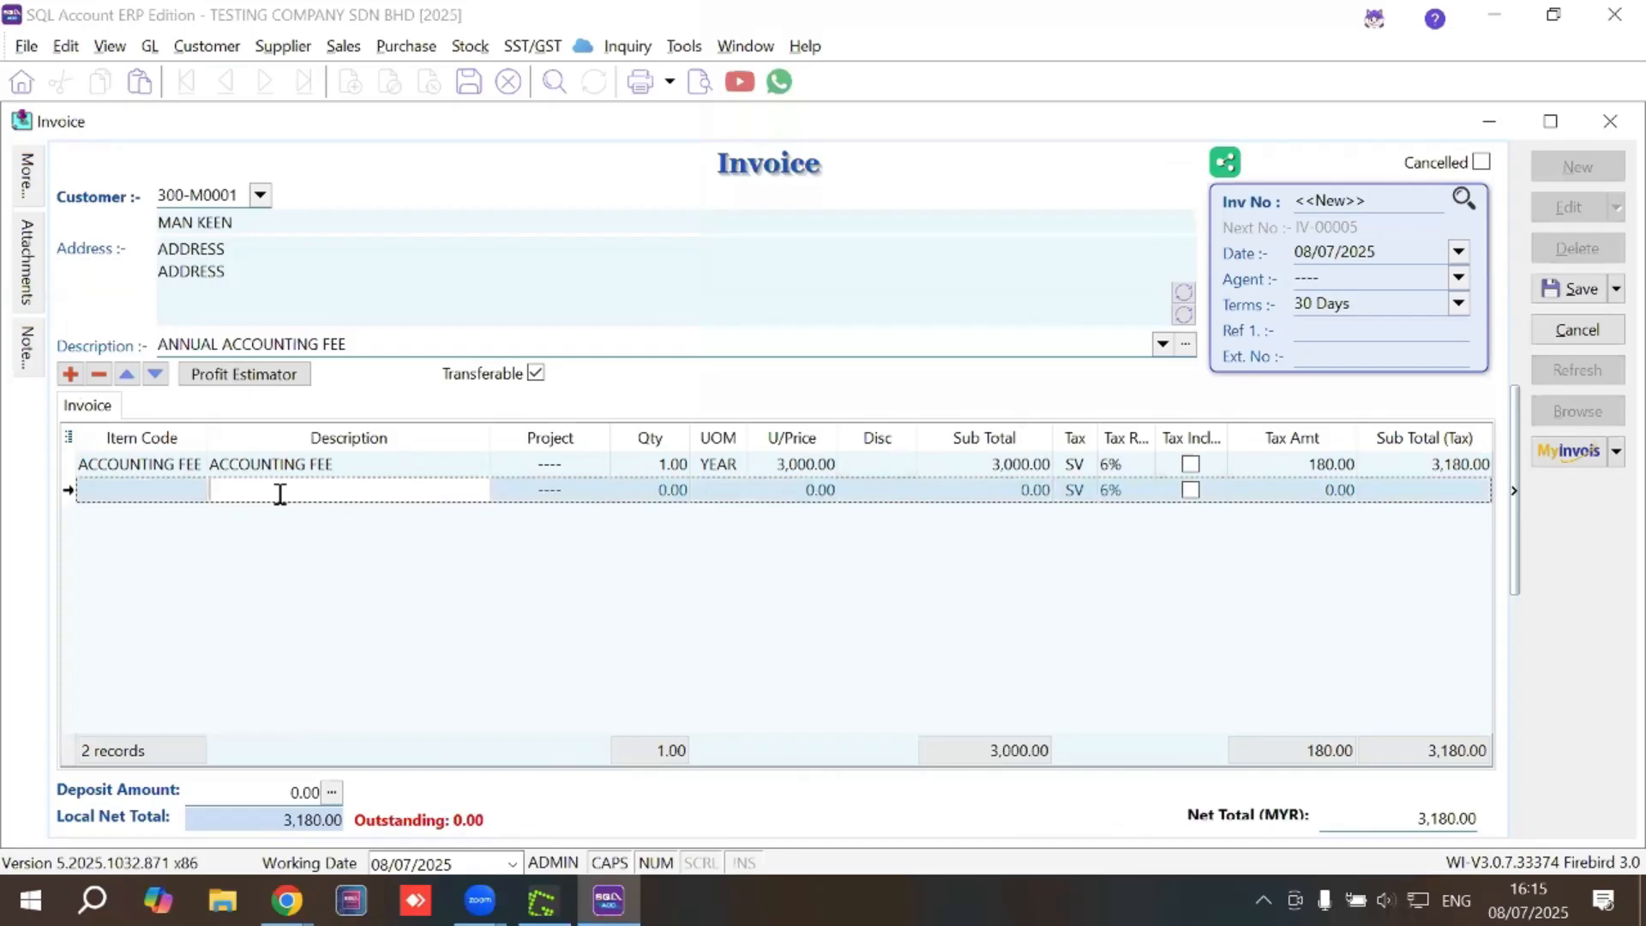
{"action": "type", "text": "ADMINISTR"}
{"action": "type", "text": "AT"}
{"action": "type", "text": "200"}
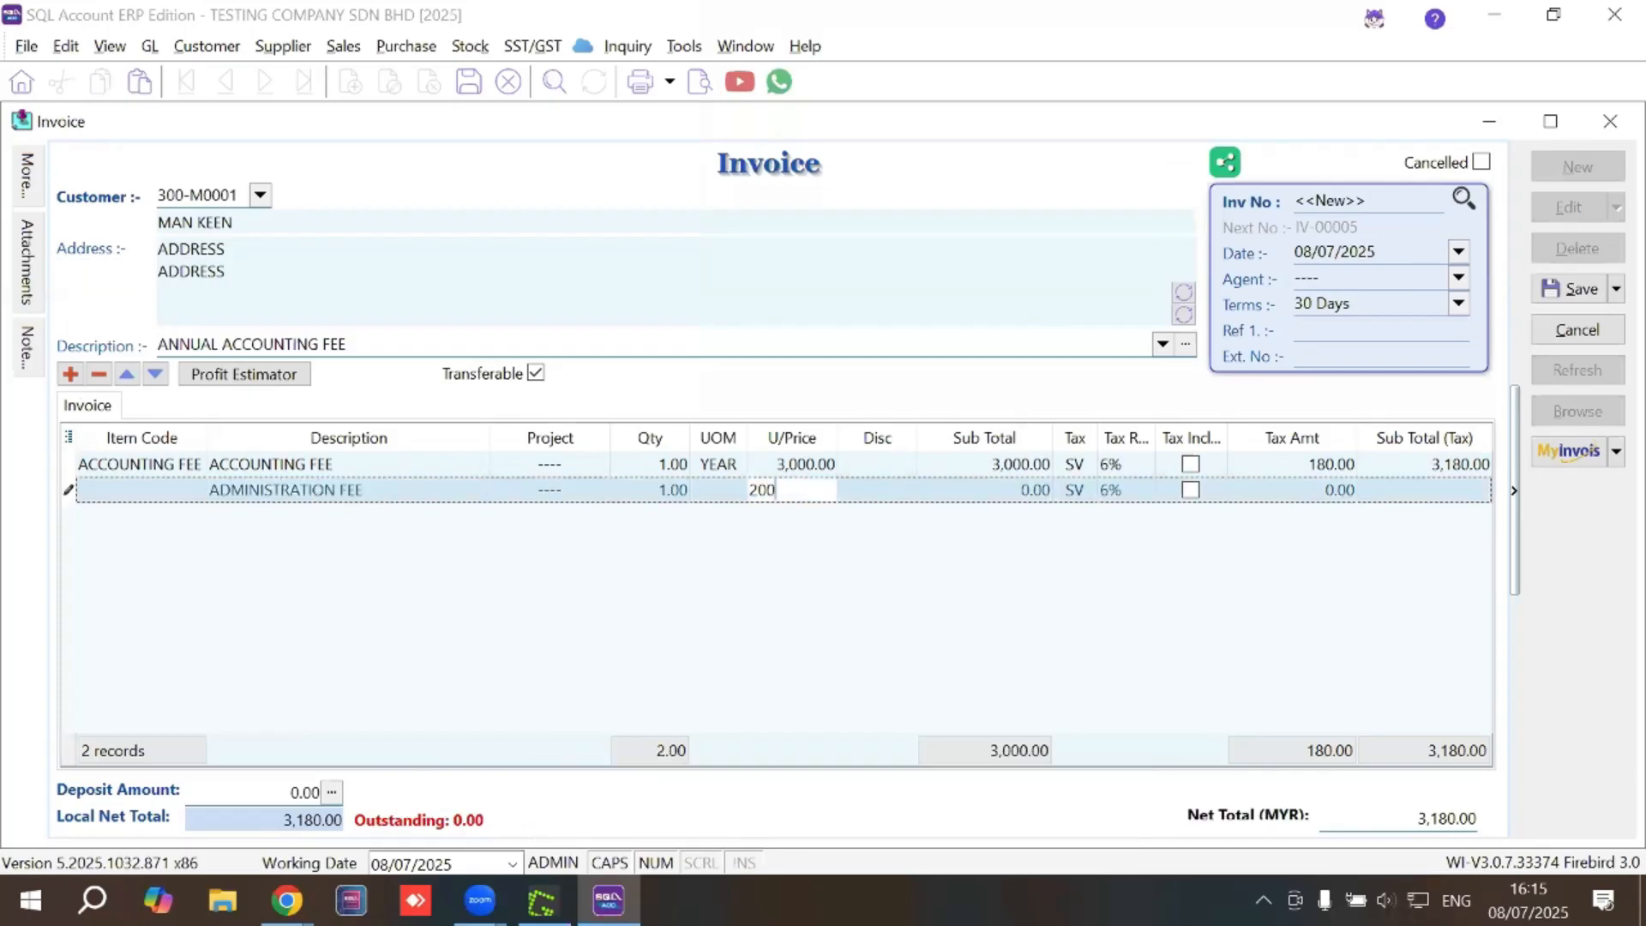
{"action": "key", "text": "shift+Tab"}
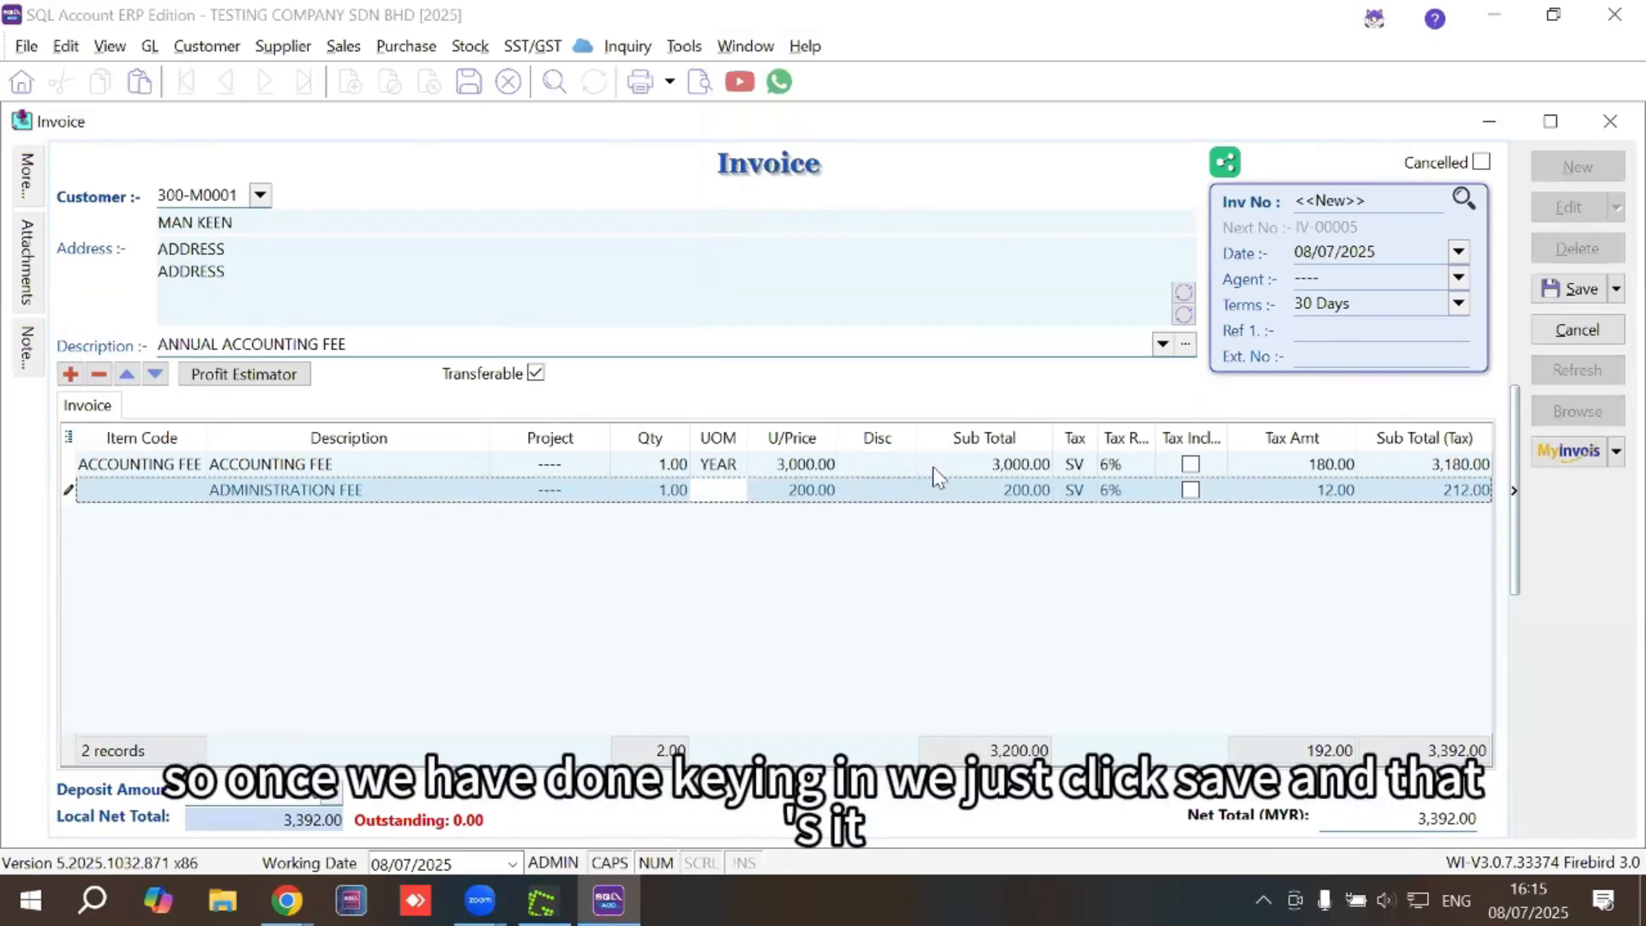
{"action": "left_click", "coordinate": [1595, 290]}
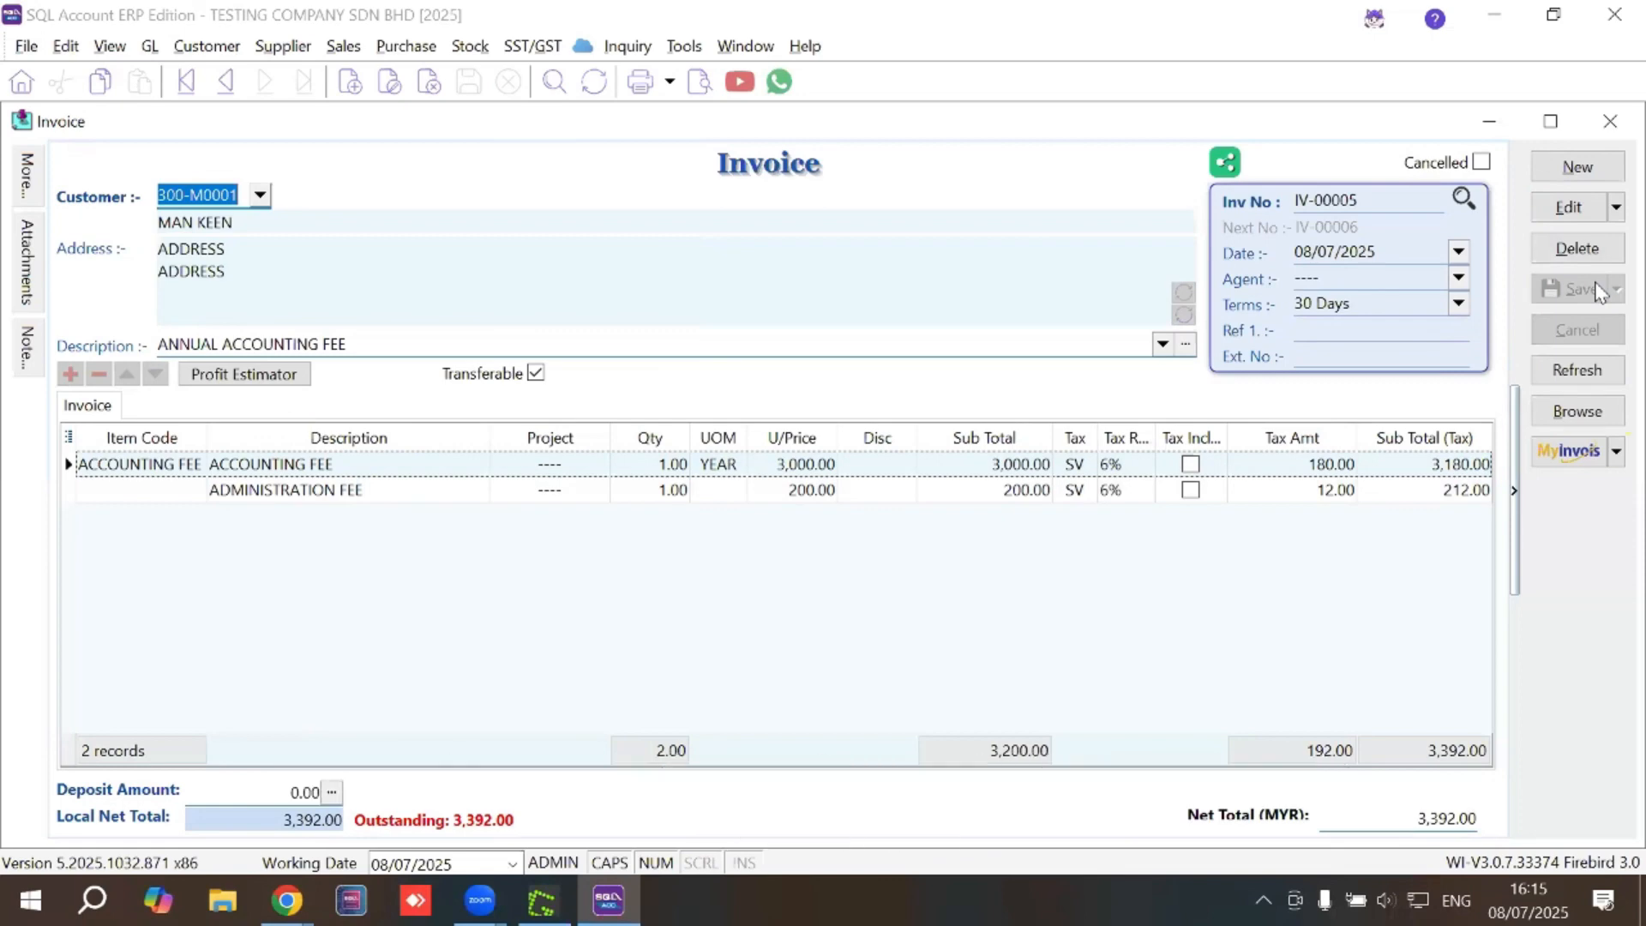
{"action": "left_click", "coordinate": [1610, 121]}
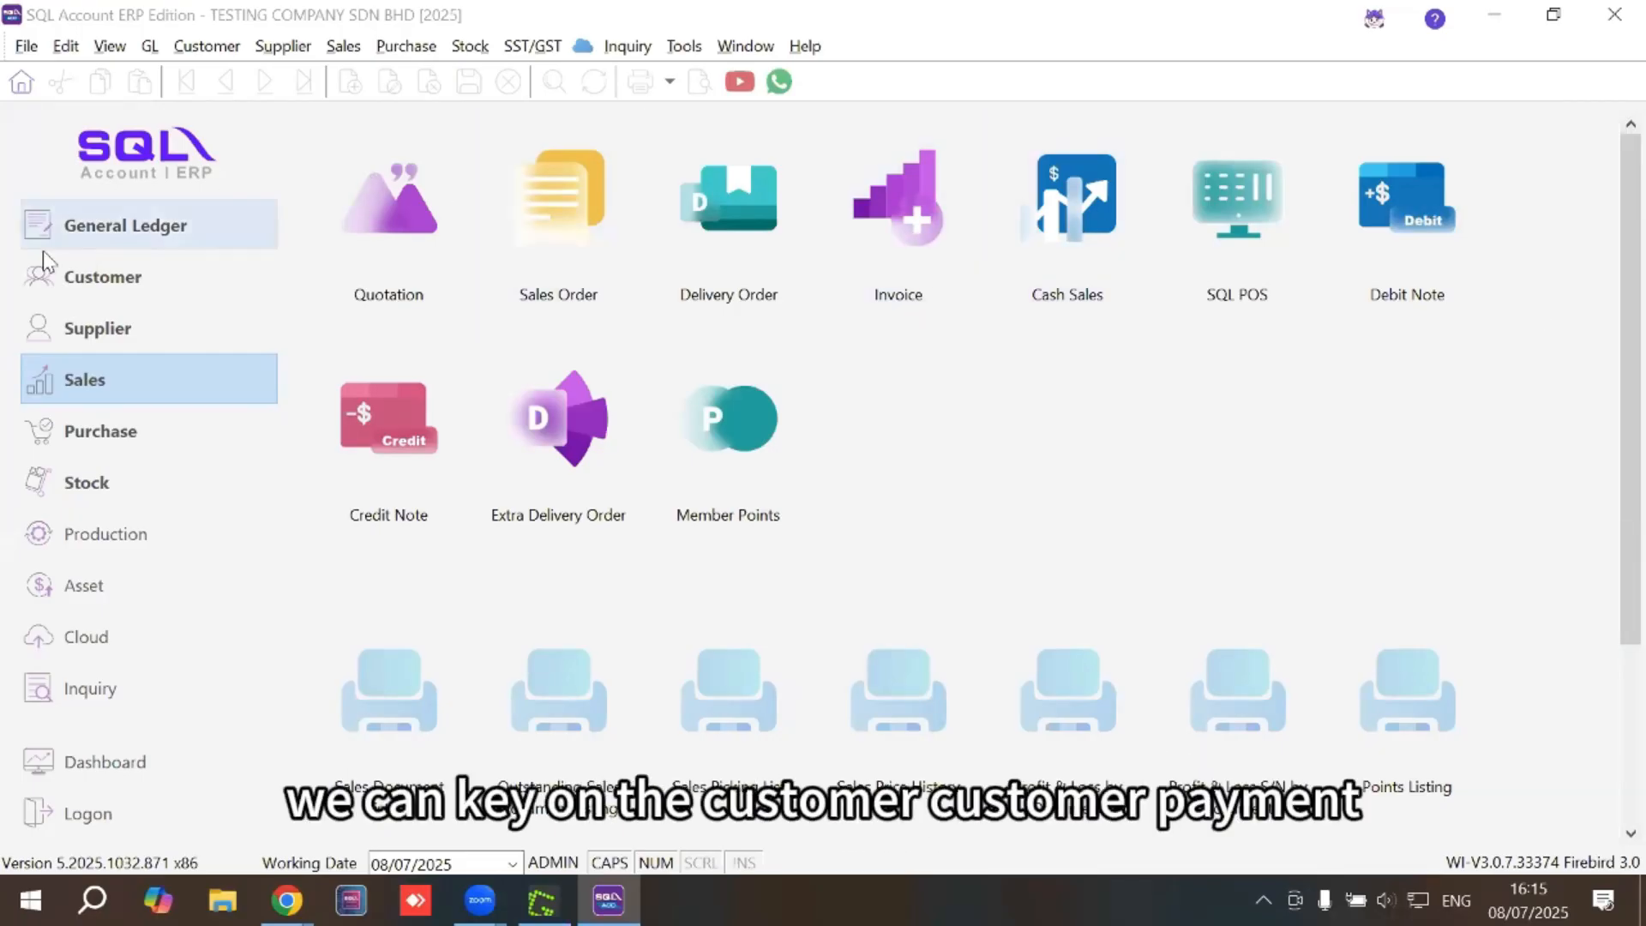
{"action": "left_click", "coordinate": [43, 274]}
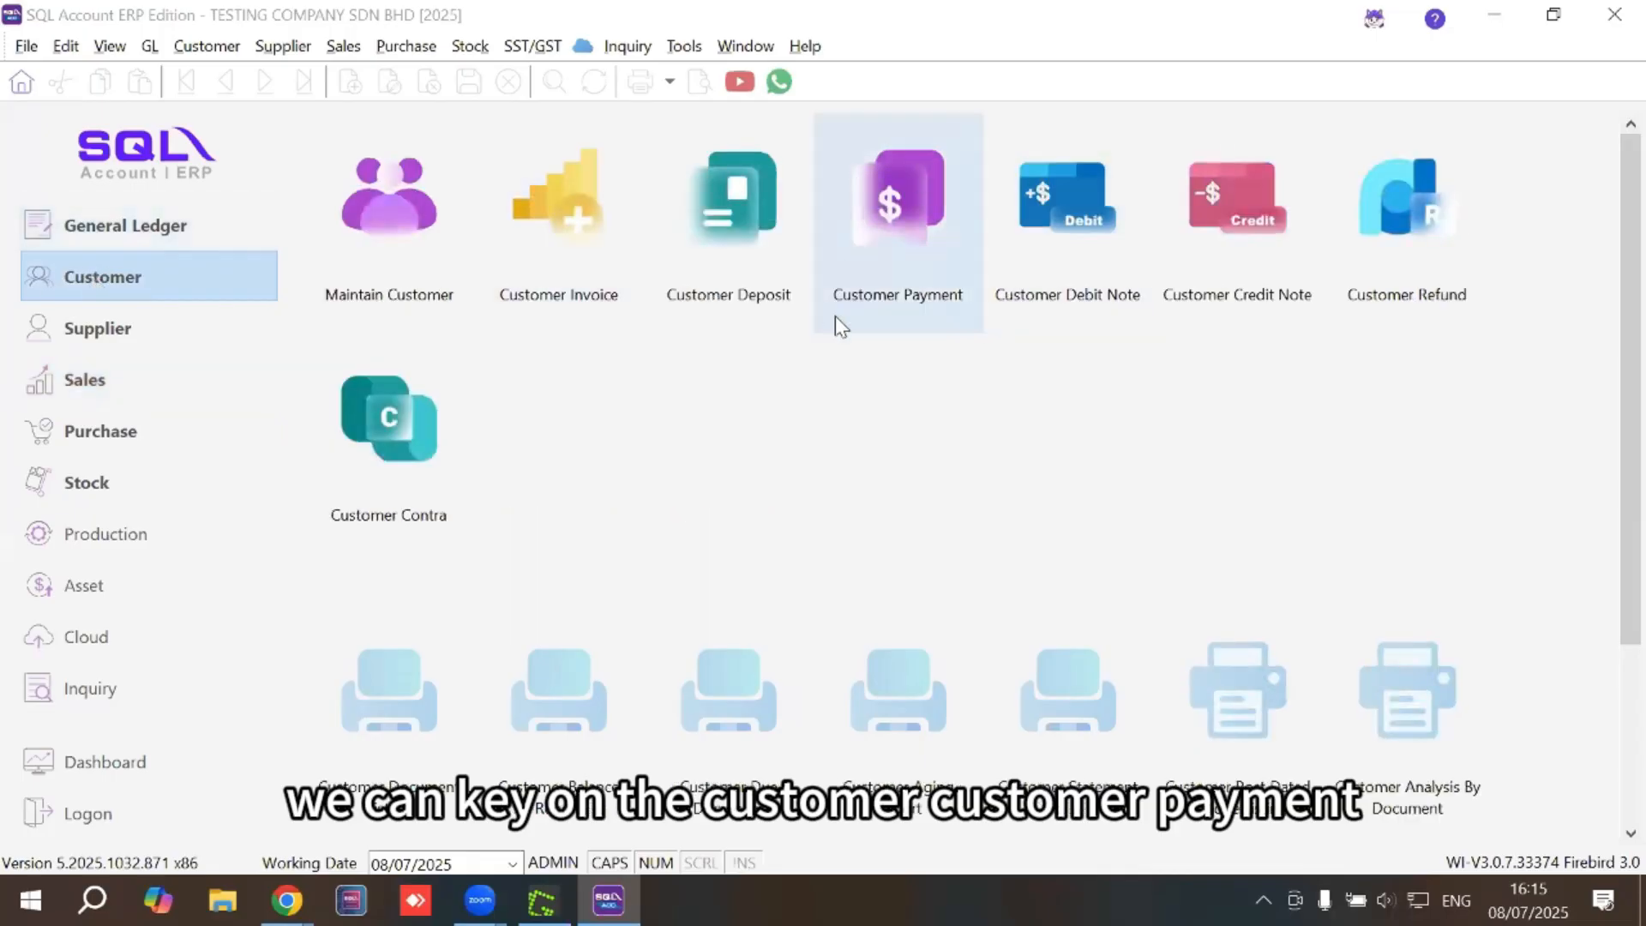
{"action": "left_click", "coordinate": [906, 275]}
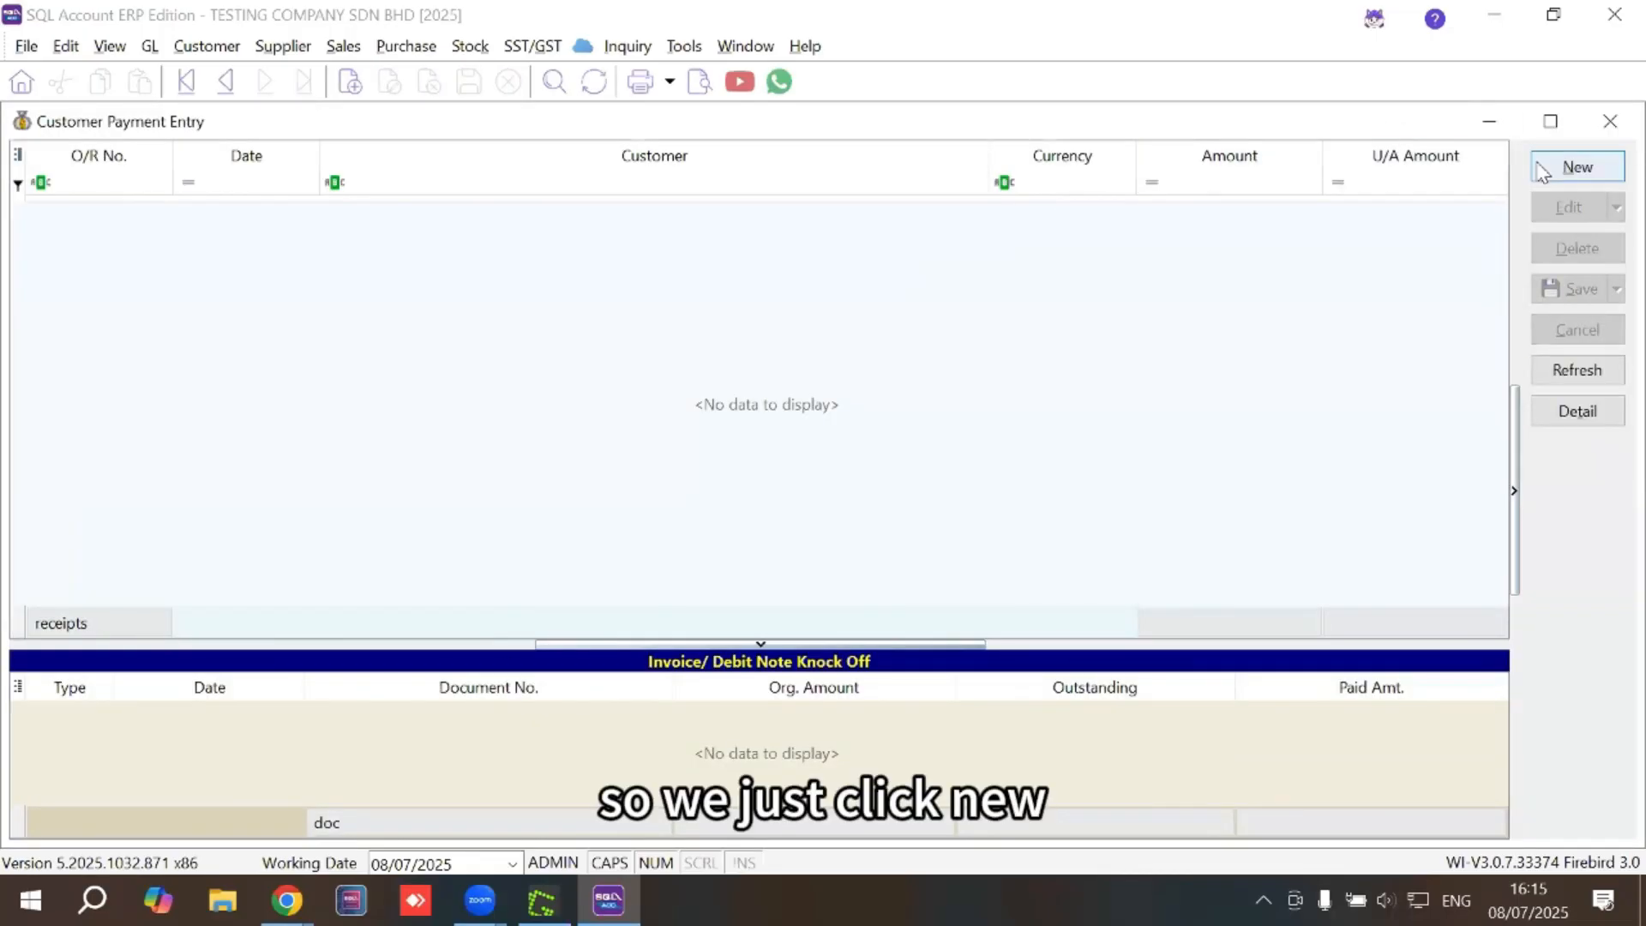
{"action": "left_click", "coordinate": [1577, 166]}
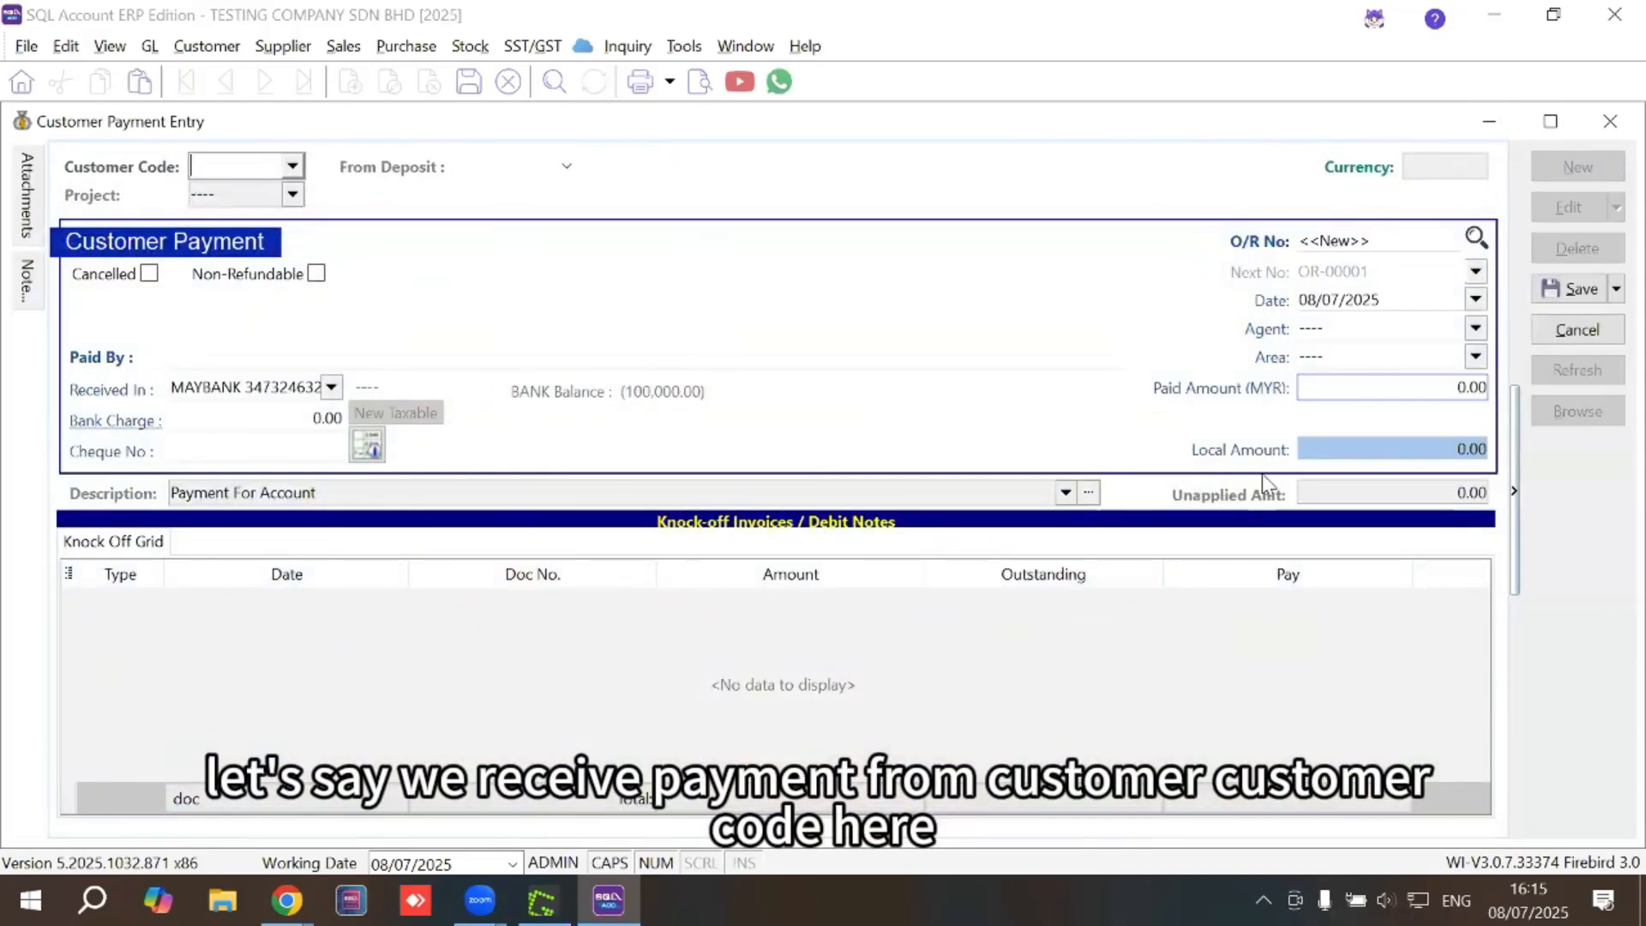
{"action": "left_click", "coordinate": [293, 167]}
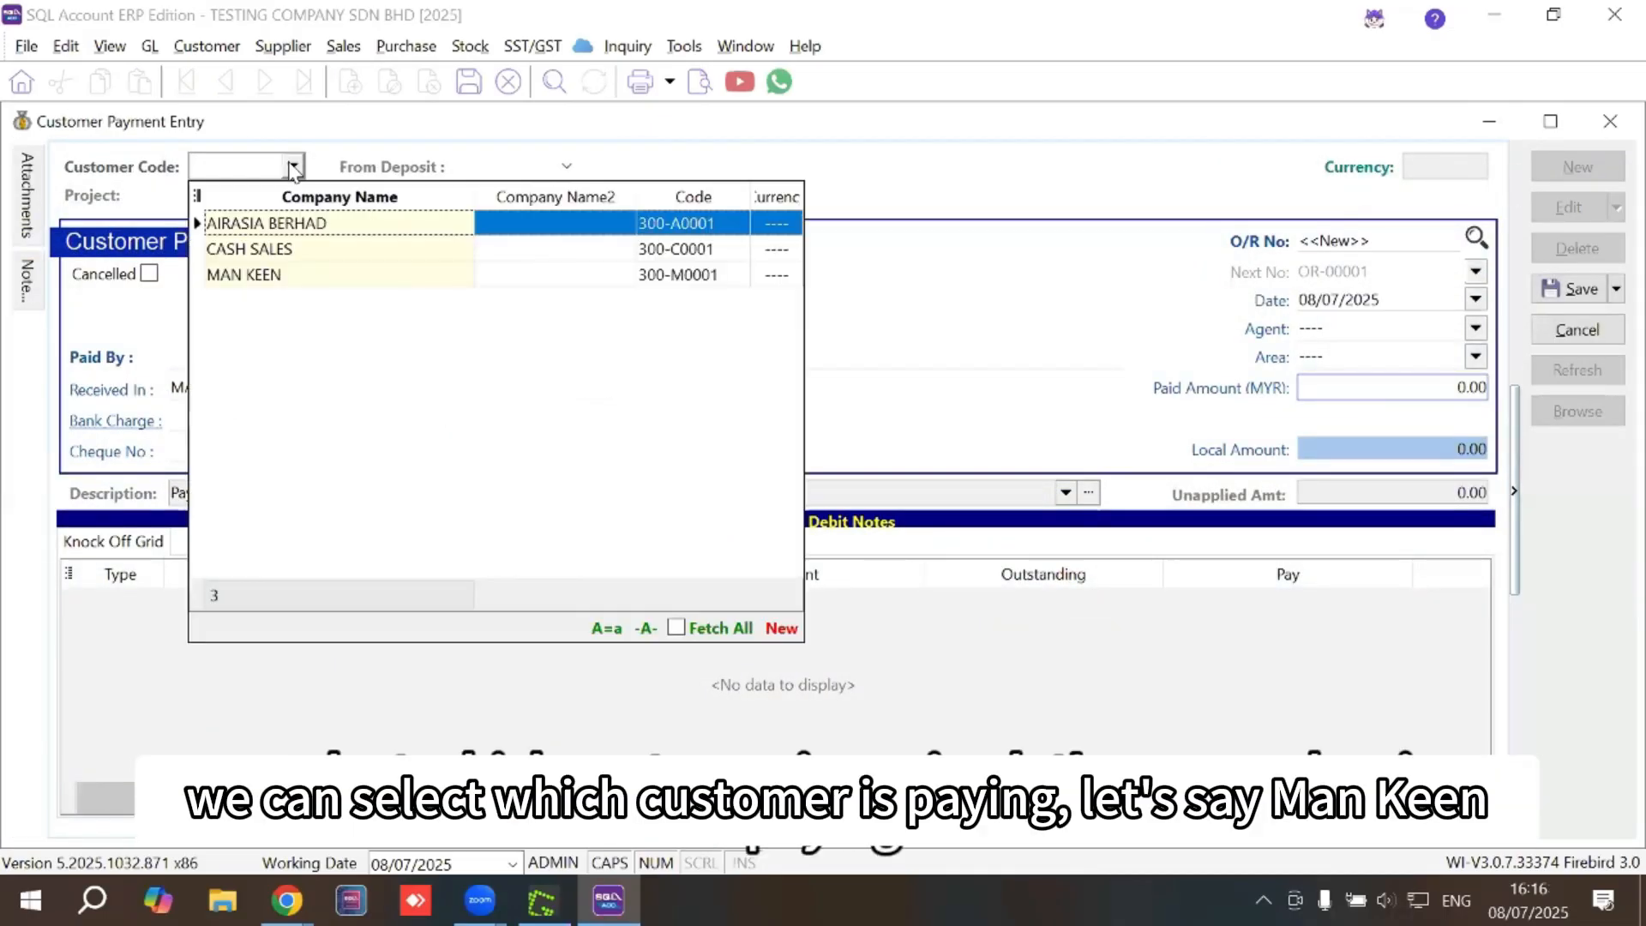
{"action": "left_click", "coordinate": [285, 276]}
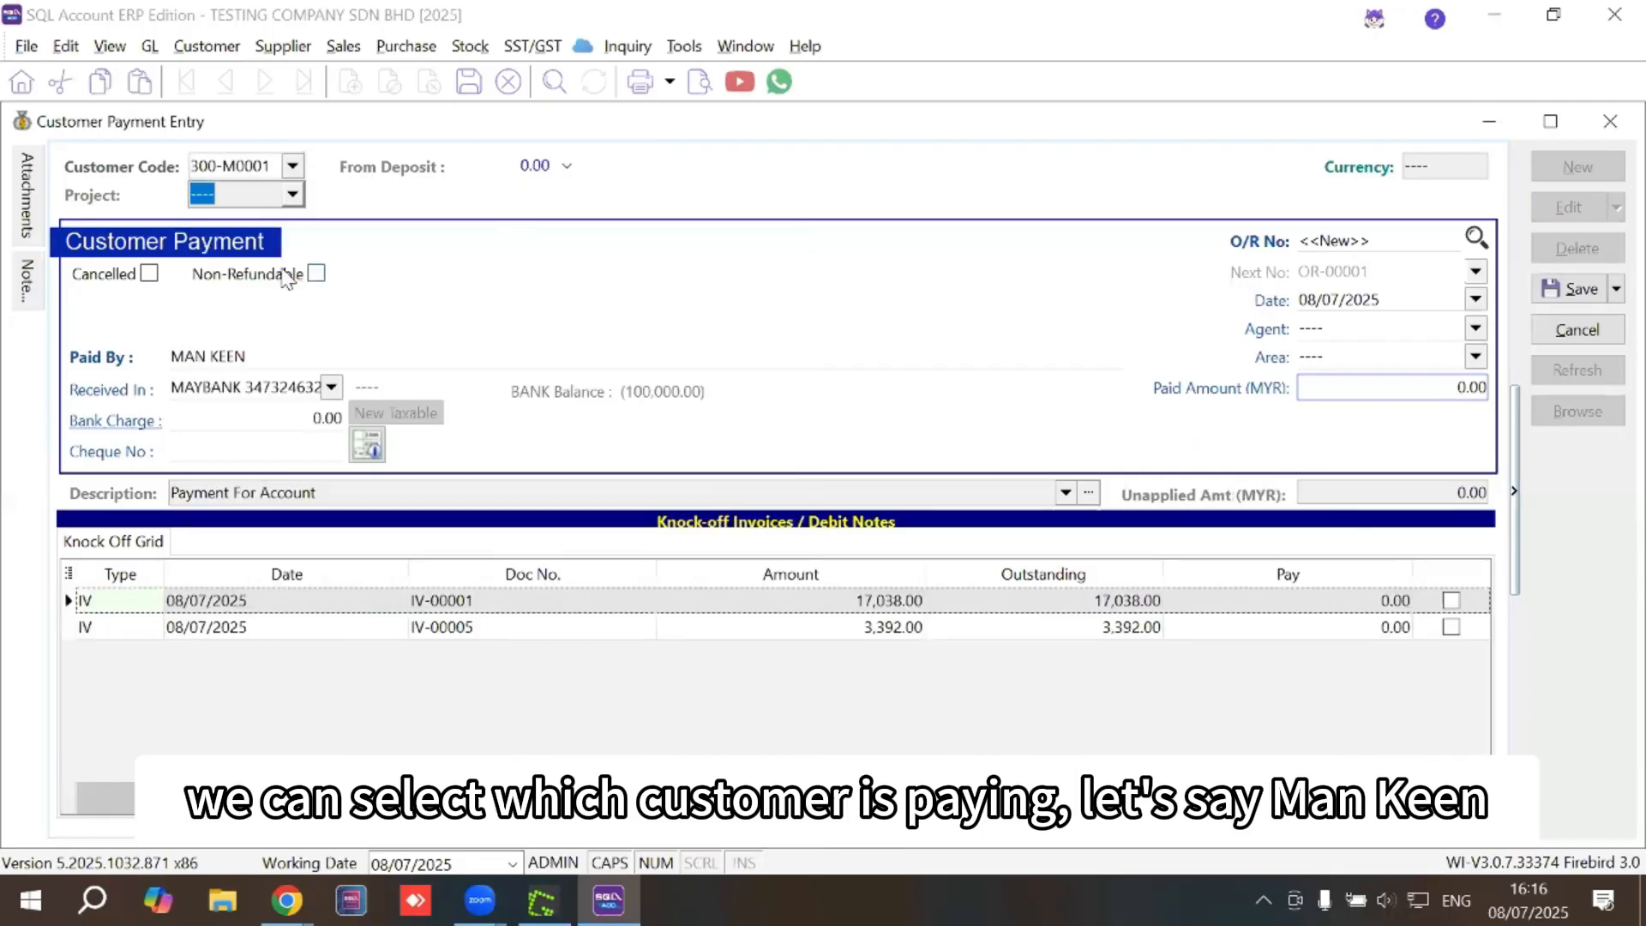
Set the payment to be received in Maybank with a bank charge of 1
{"action": "left_click", "coordinate": [331, 387]}
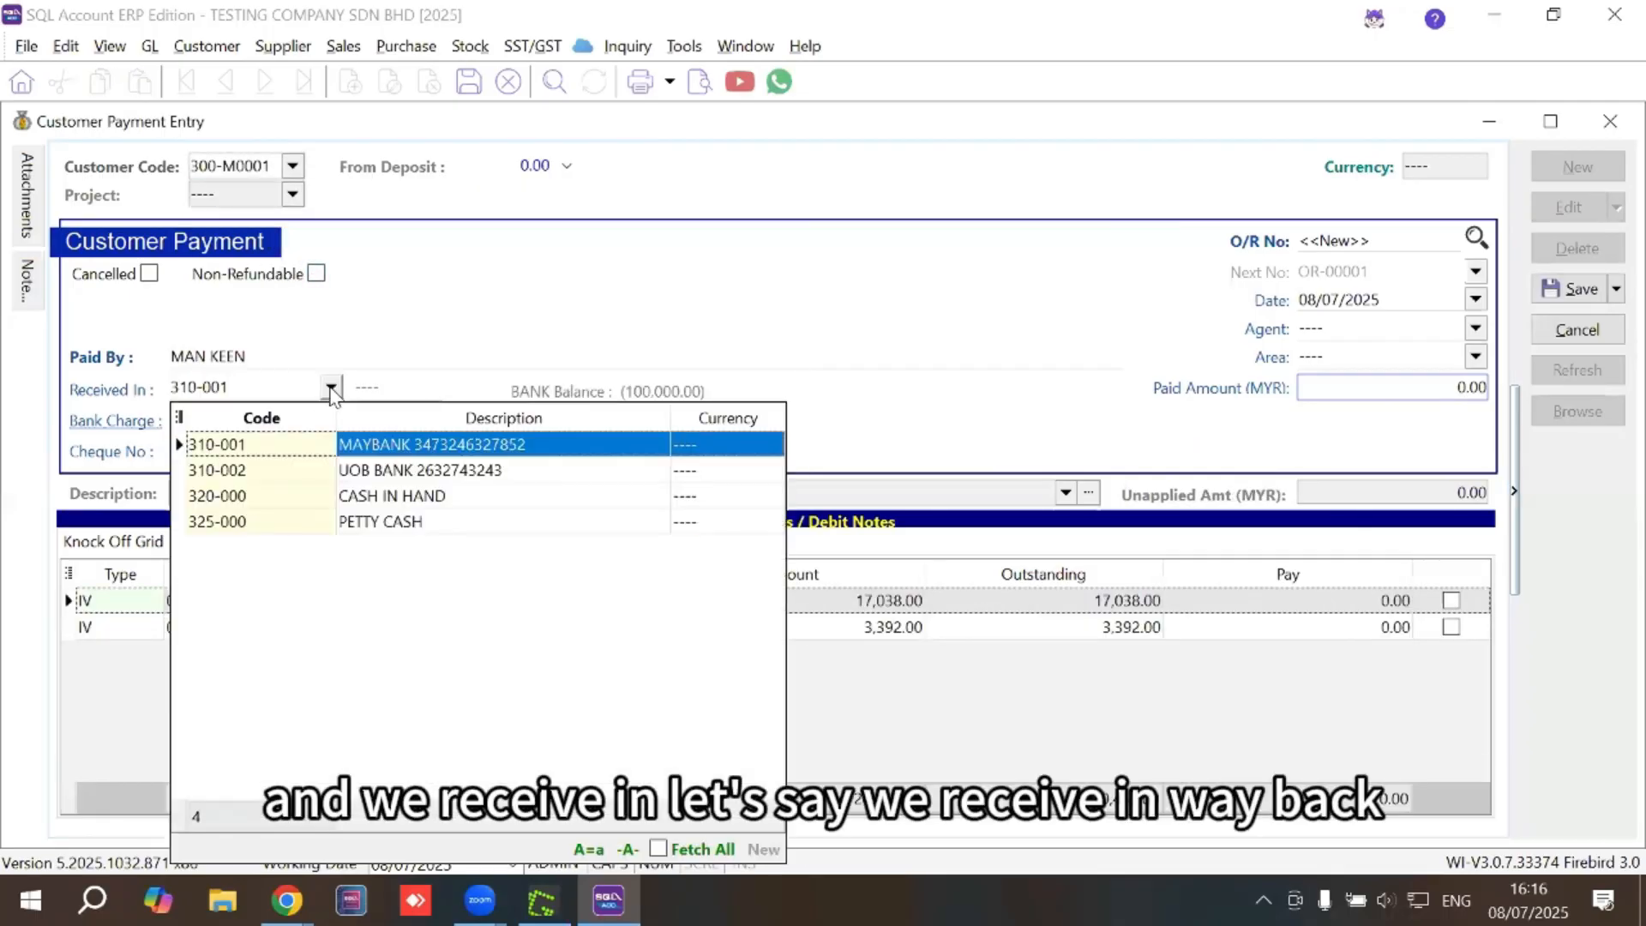
{"action": "left_click", "coordinate": [346, 443]}
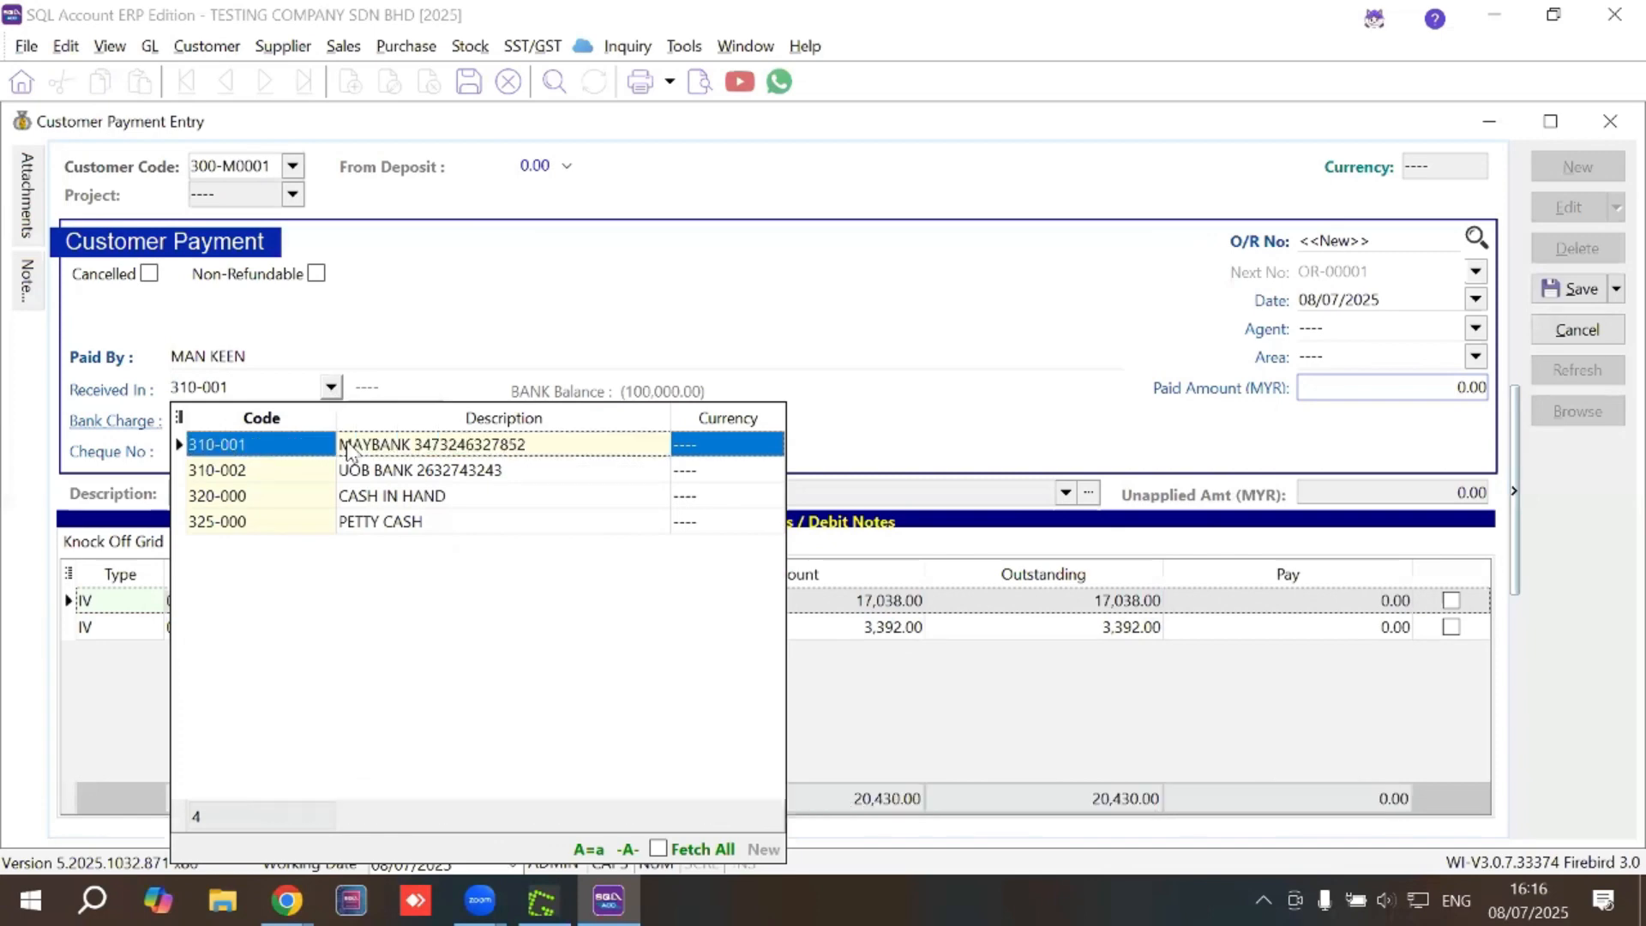
{"action": "left_click", "coordinate": [298, 420]}
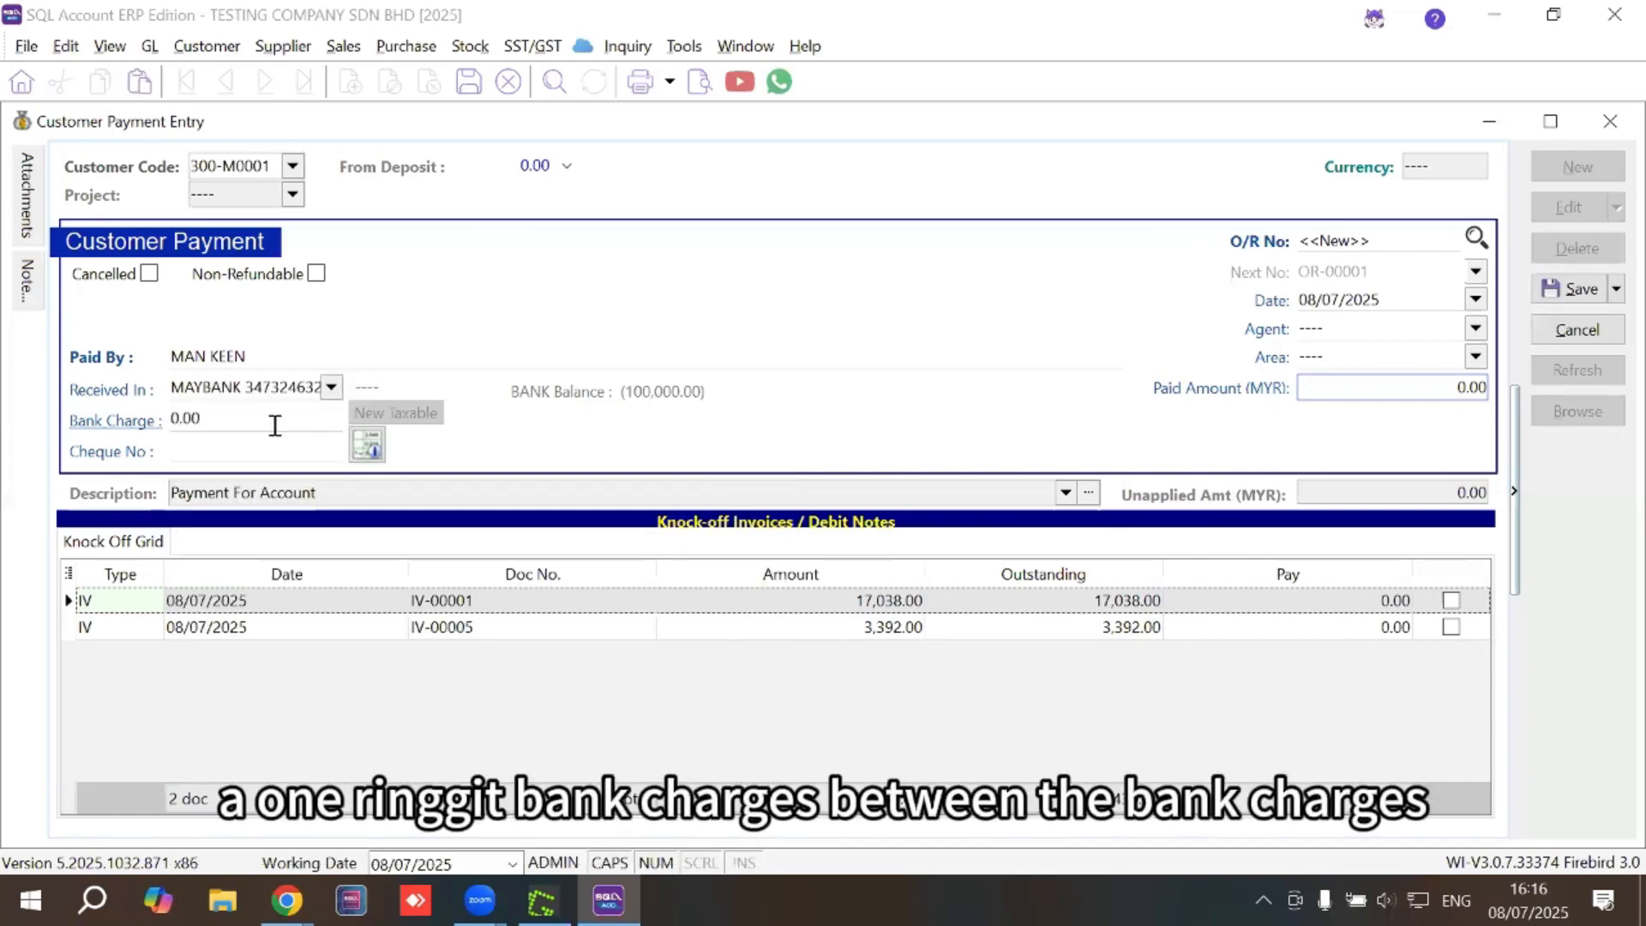
{"action": "double_click", "coordinate": [229, 426]}
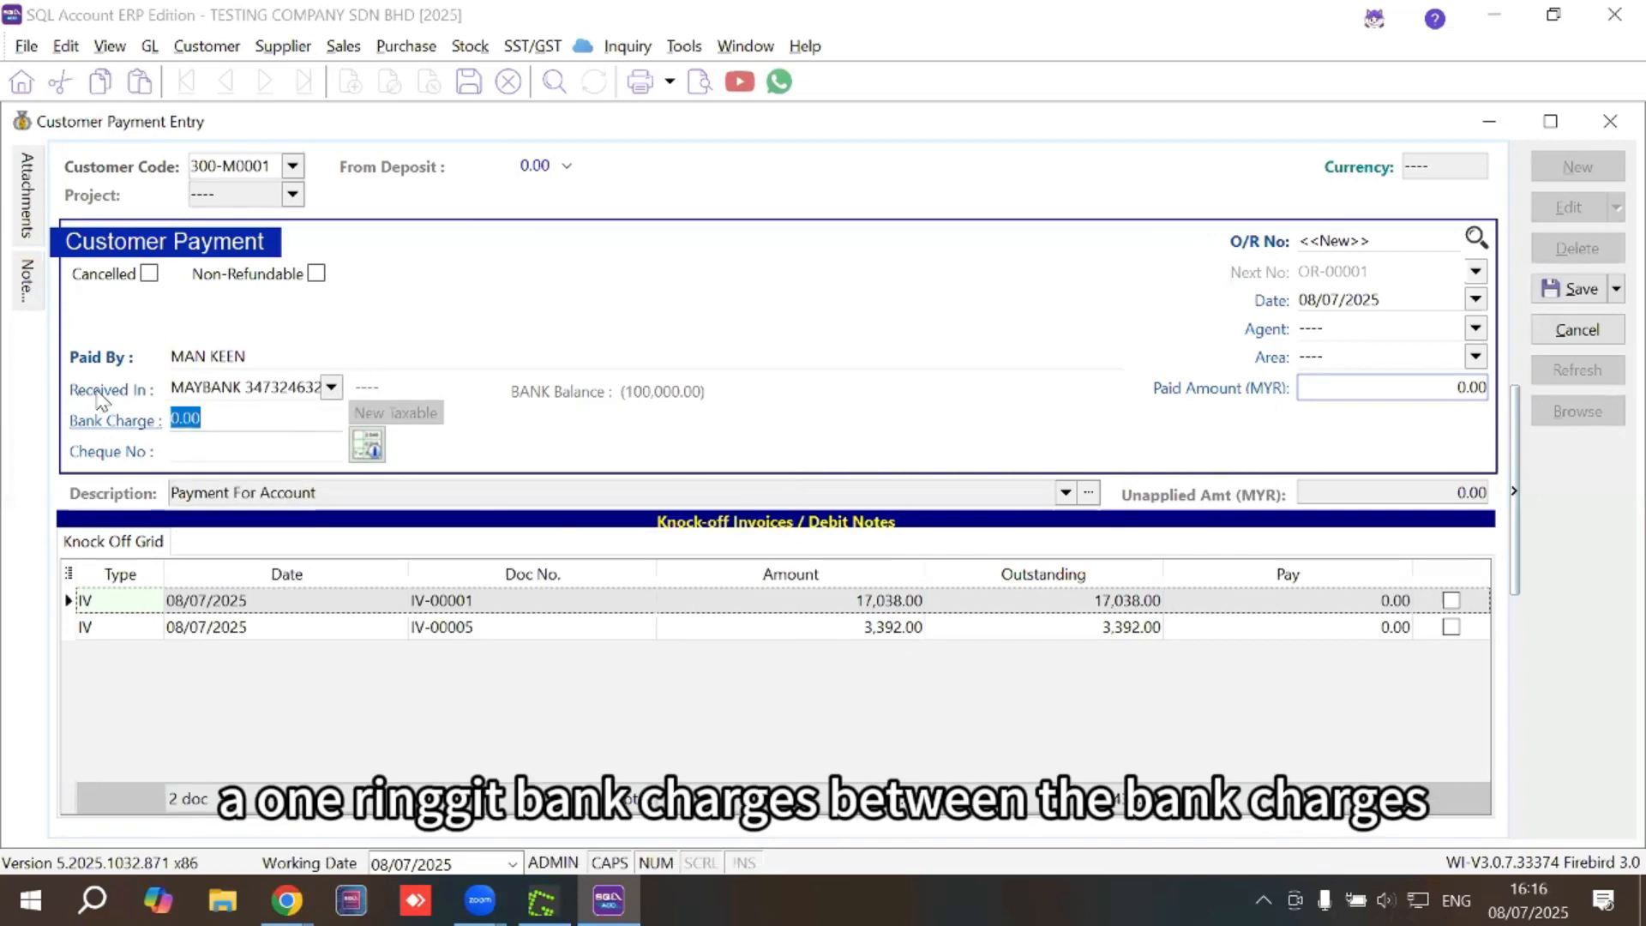
{"action": "type", "text": "1"}
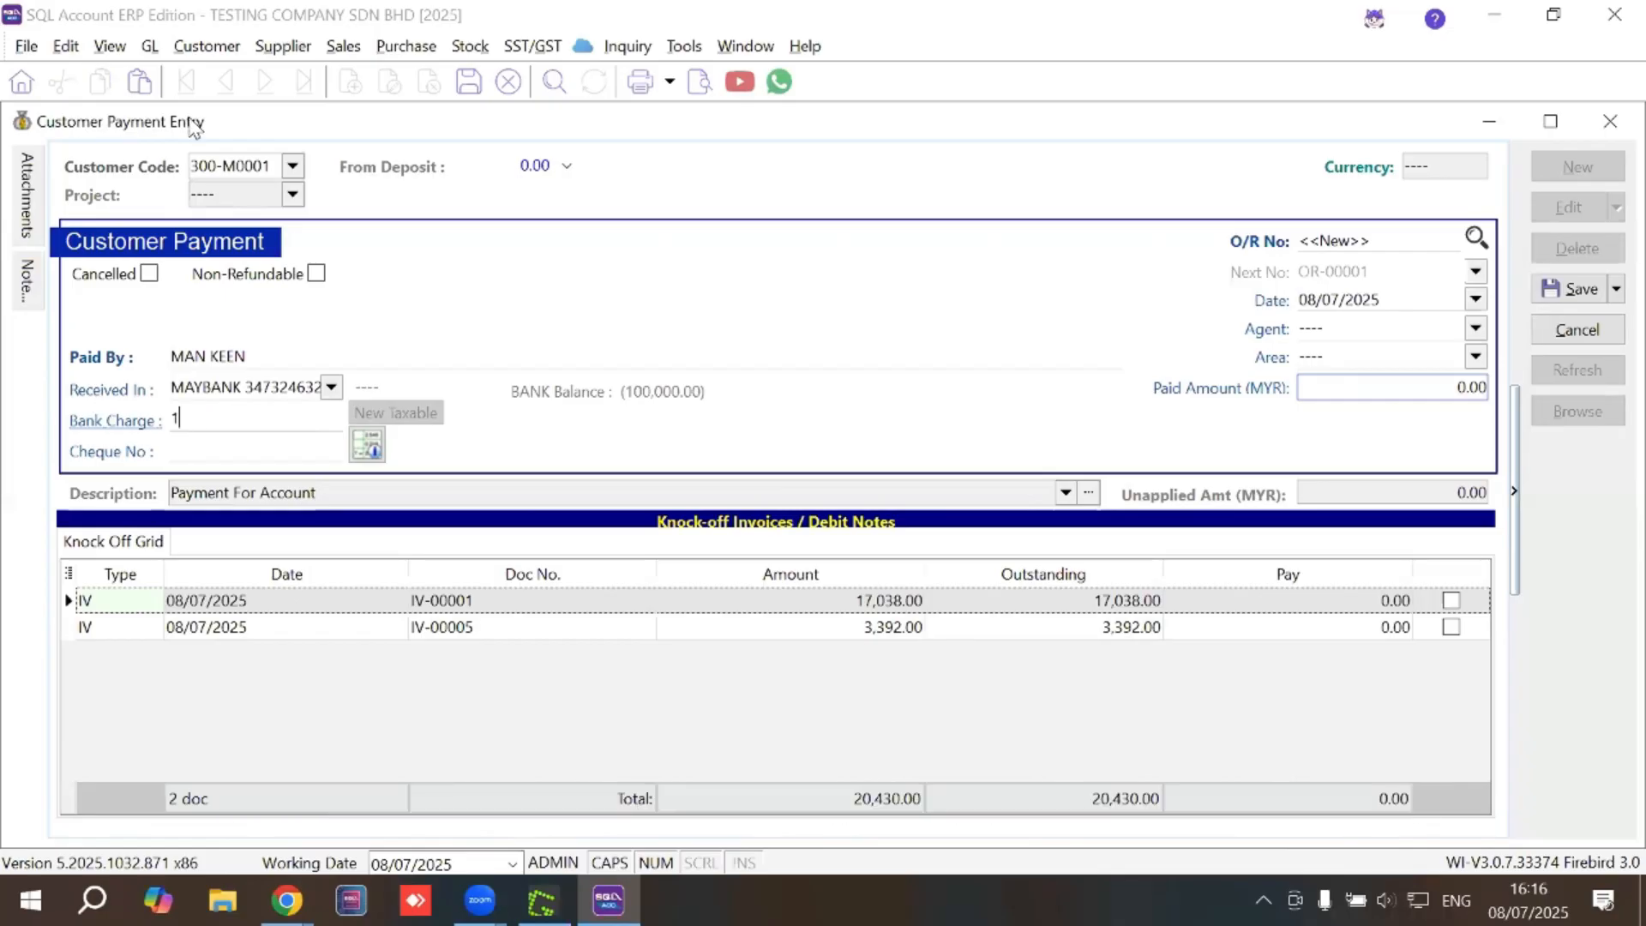
{"action": "left_click", "coordinate": [1351, 388]}
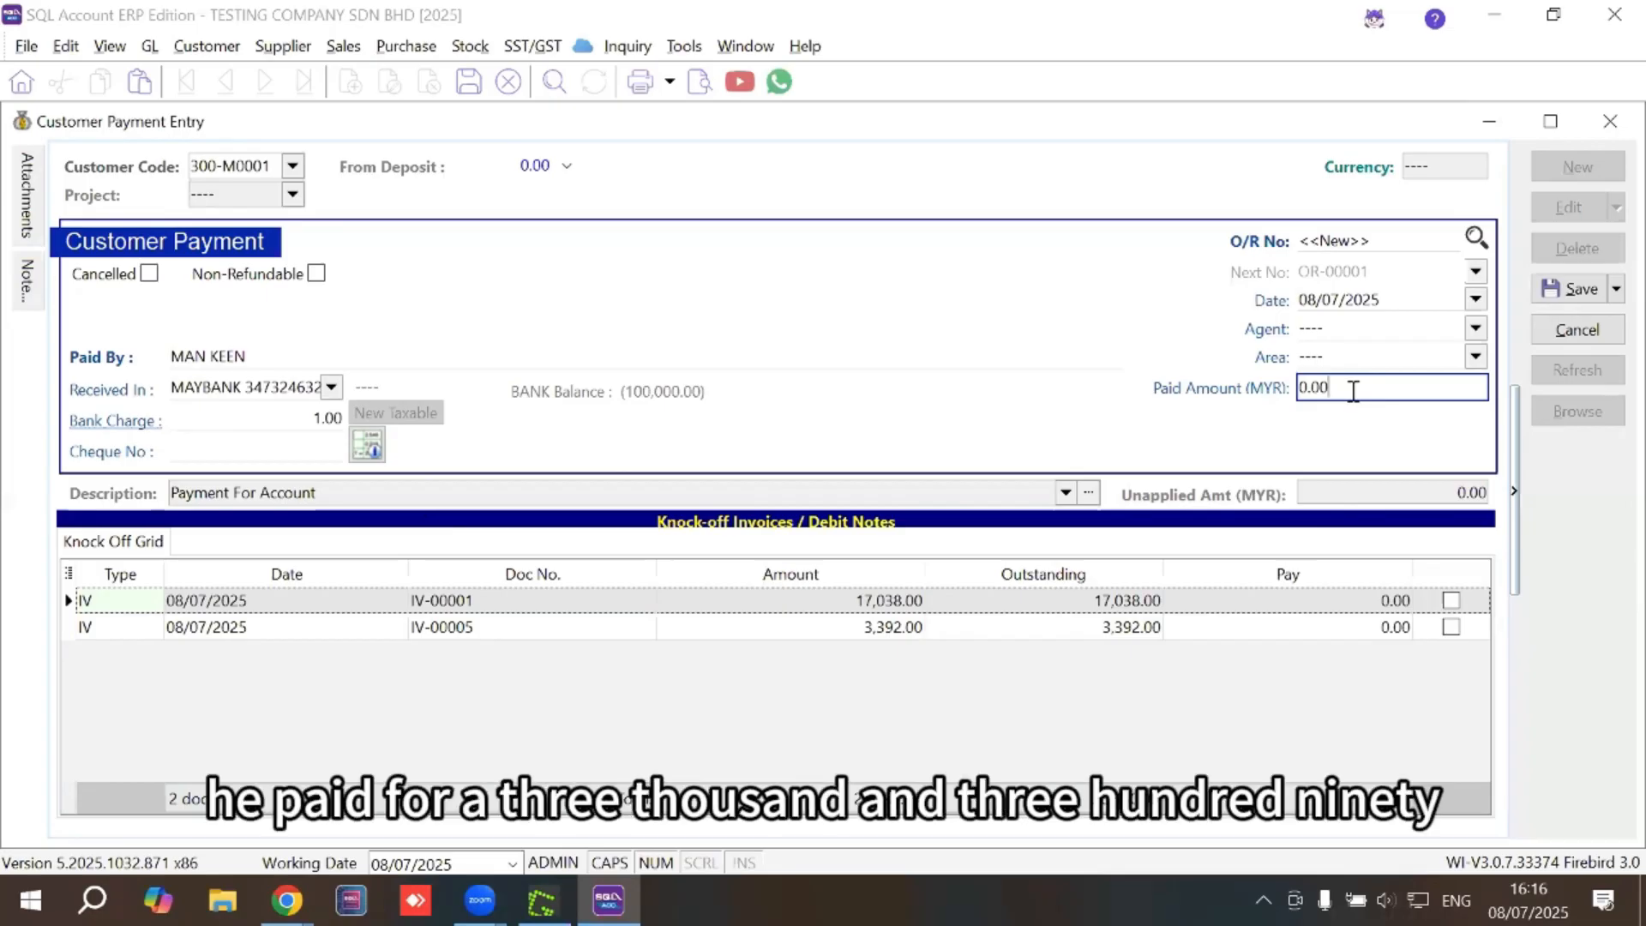
Enter a paid amount of 3392, knock off IV-00005, and save the payment
{"action": "left_click_drag", "start_coordinate": [1351, 391], "coordinate": [1268, 360]}
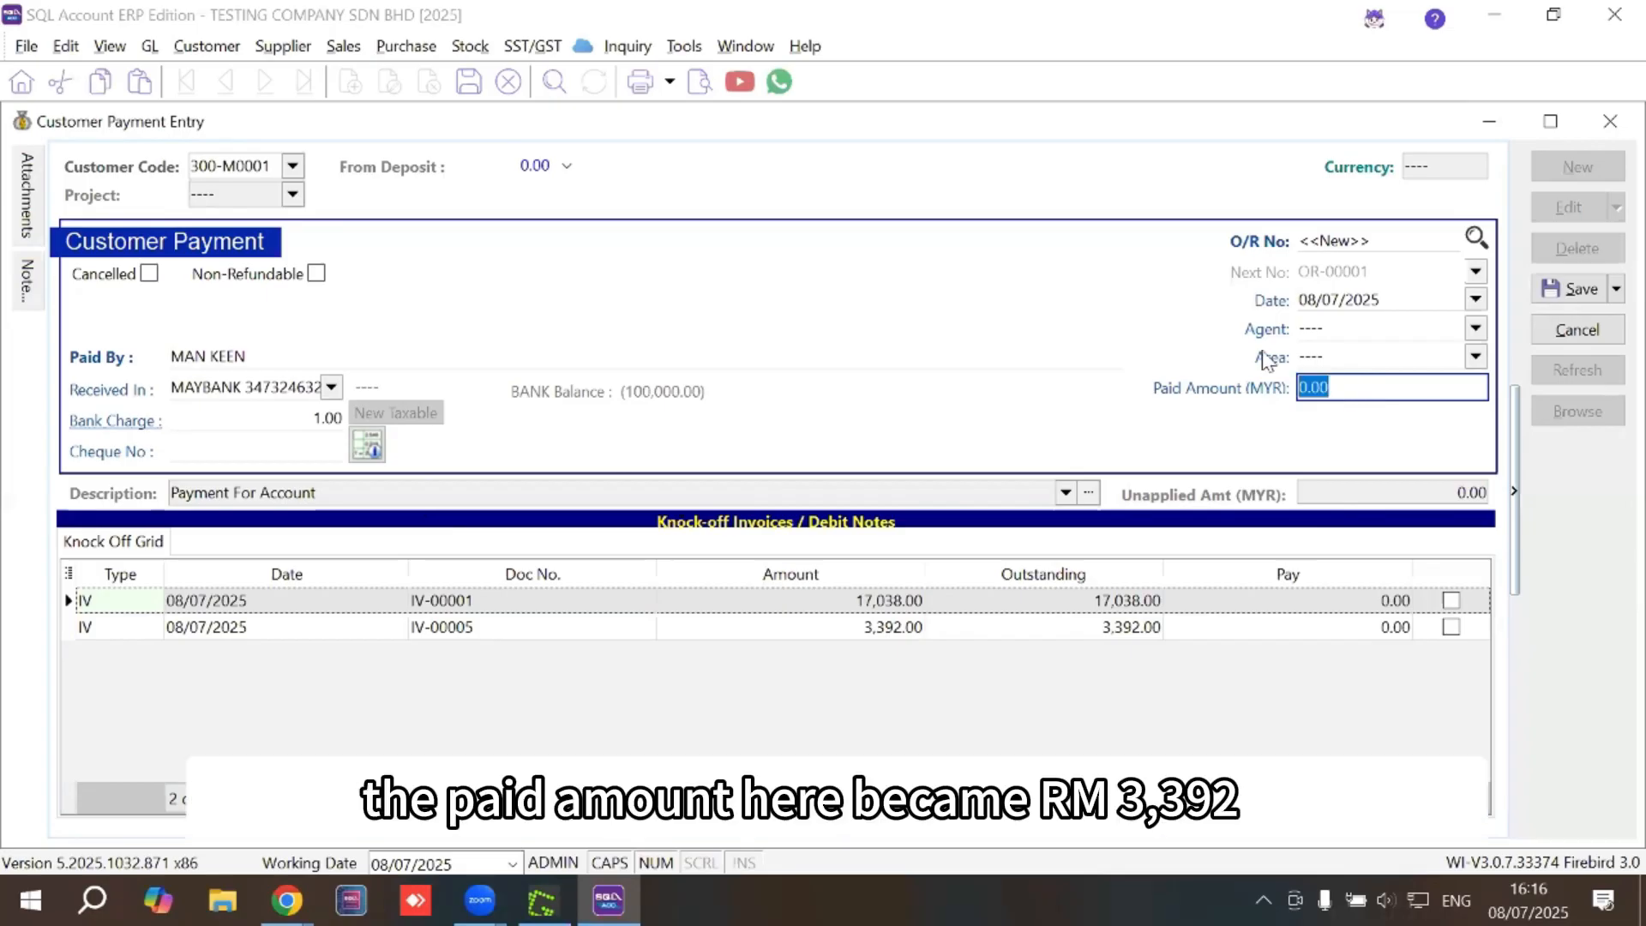
{"action": "type", "text": "3392"}
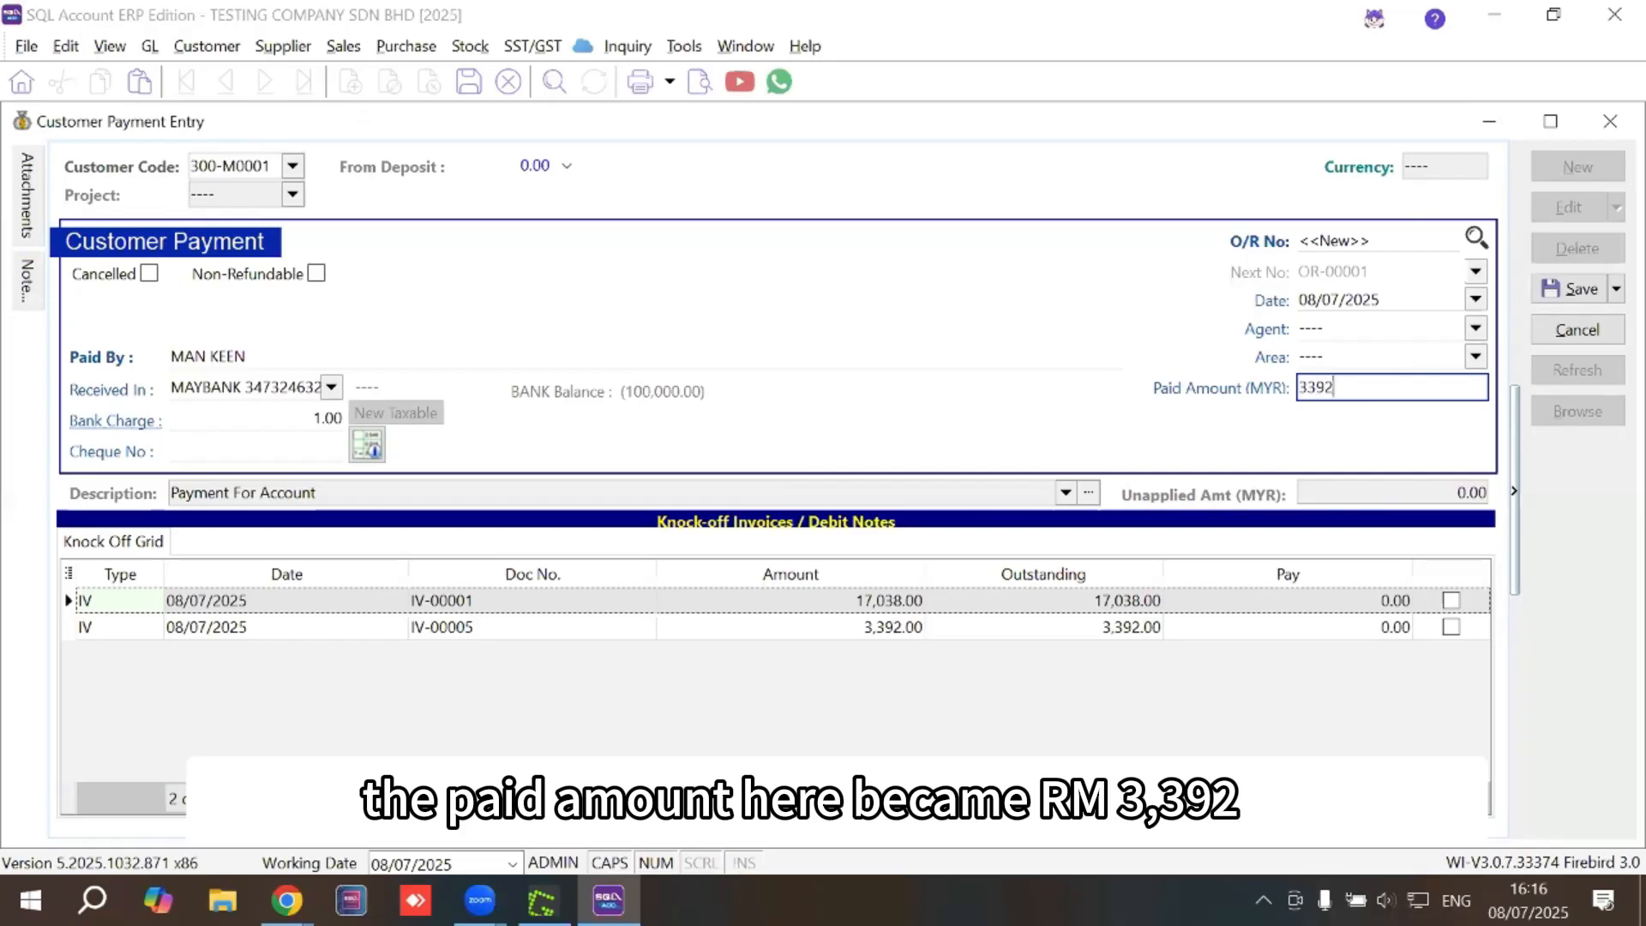
{"action": "left_click", "coordinate": [1450, 627]}
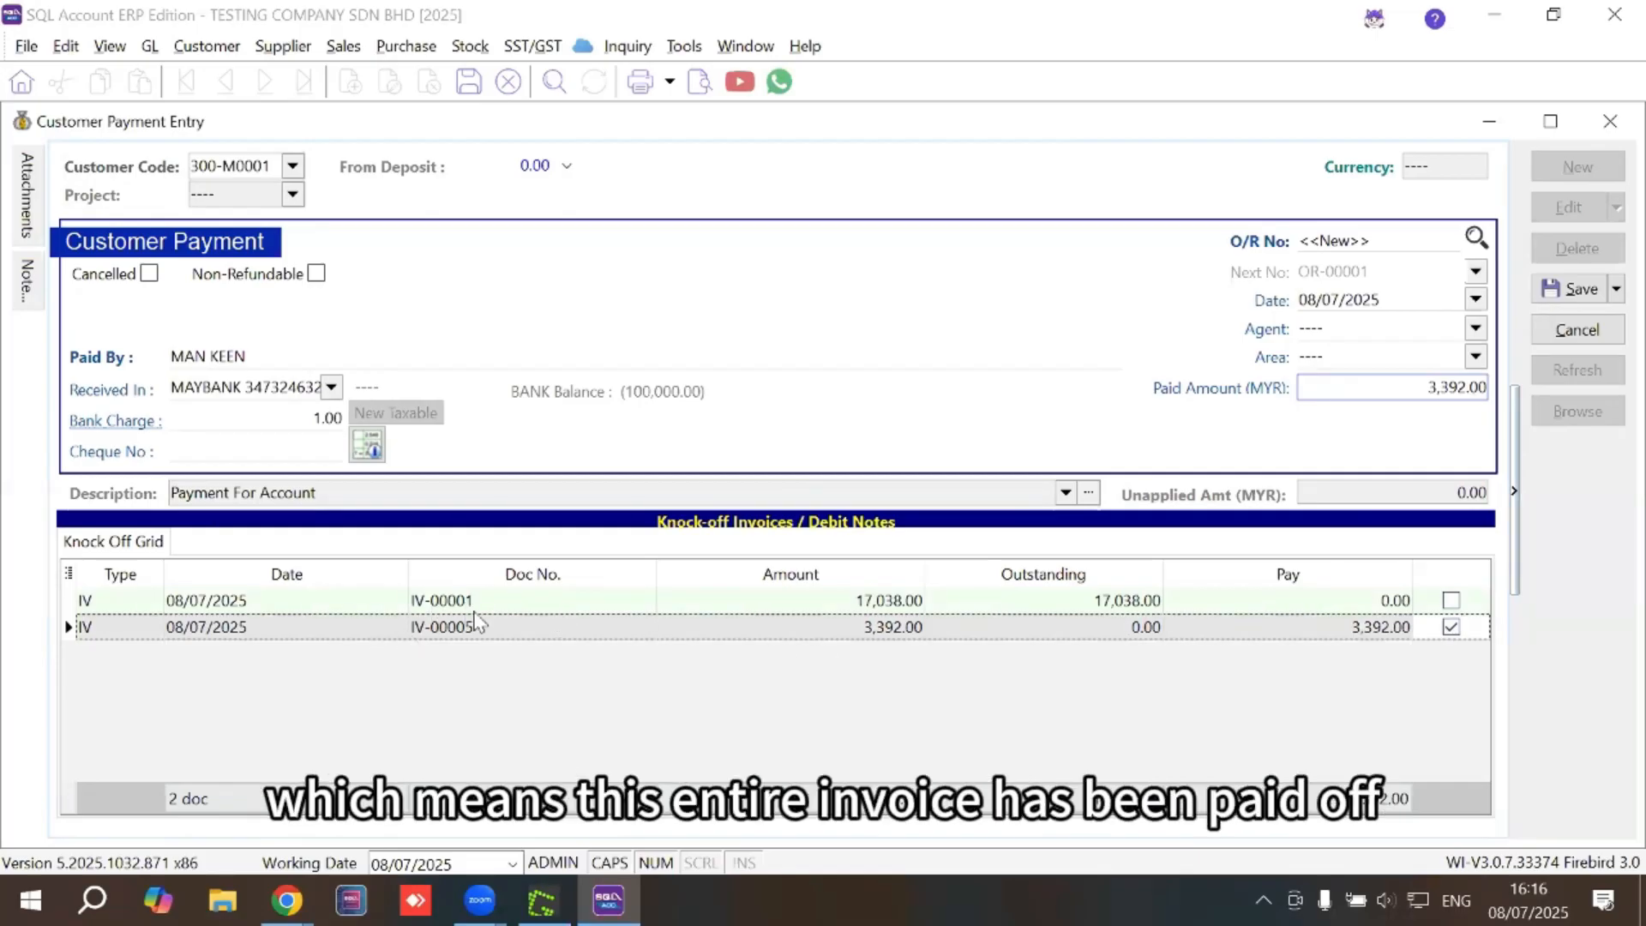
{"action": "left_click", "coordinate": [1598, 293]}
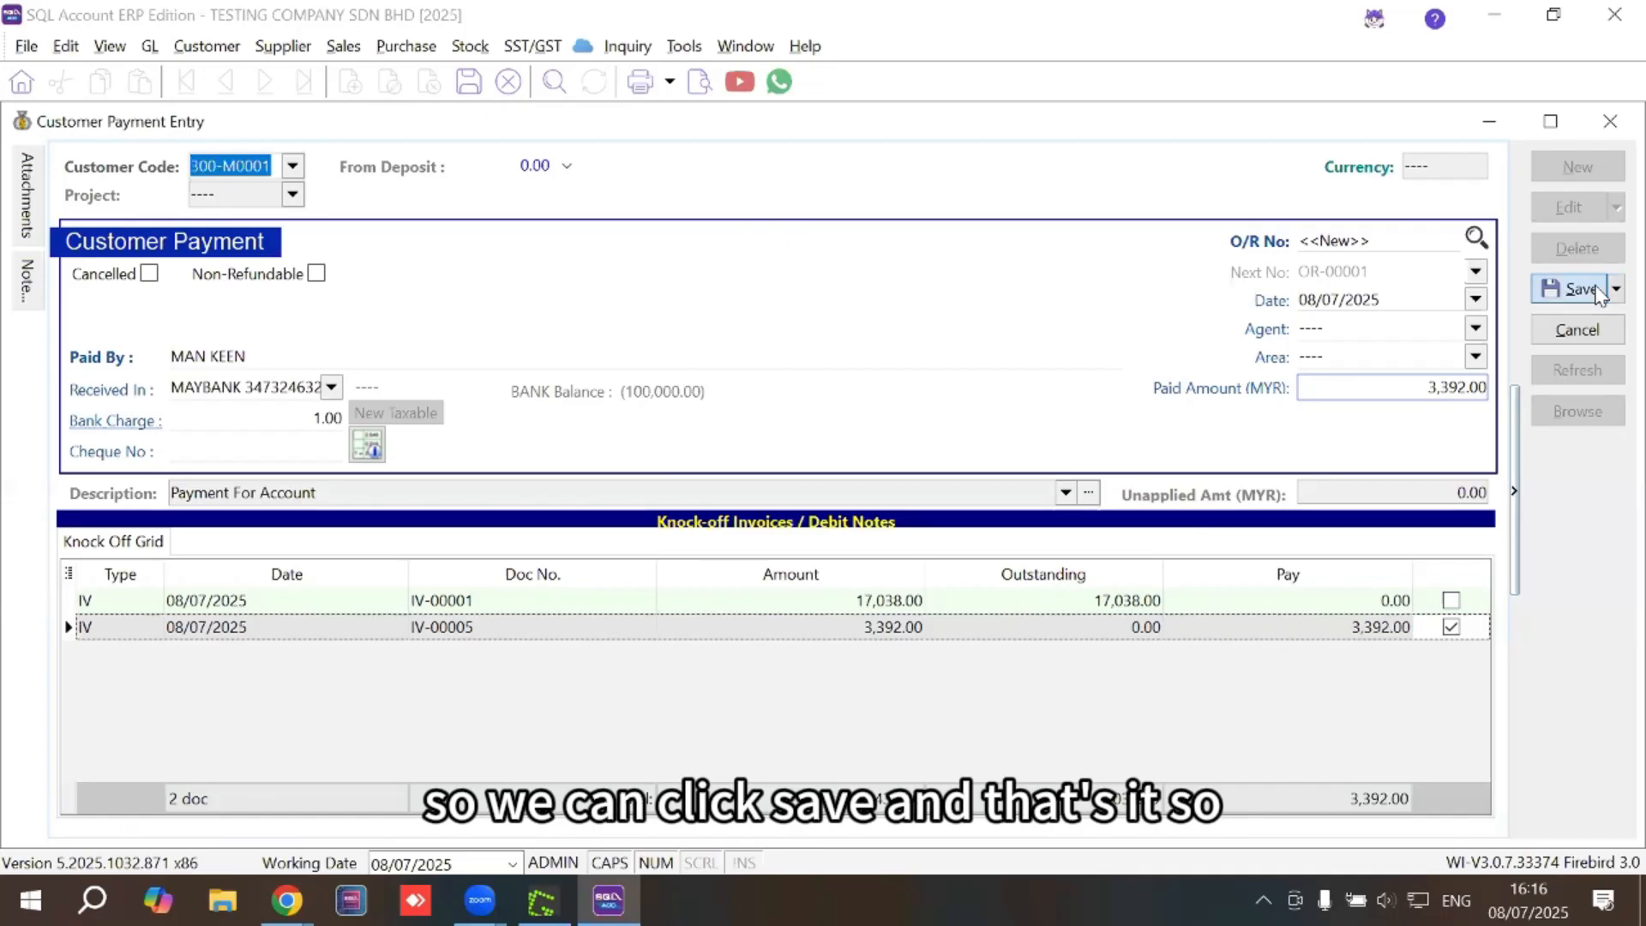